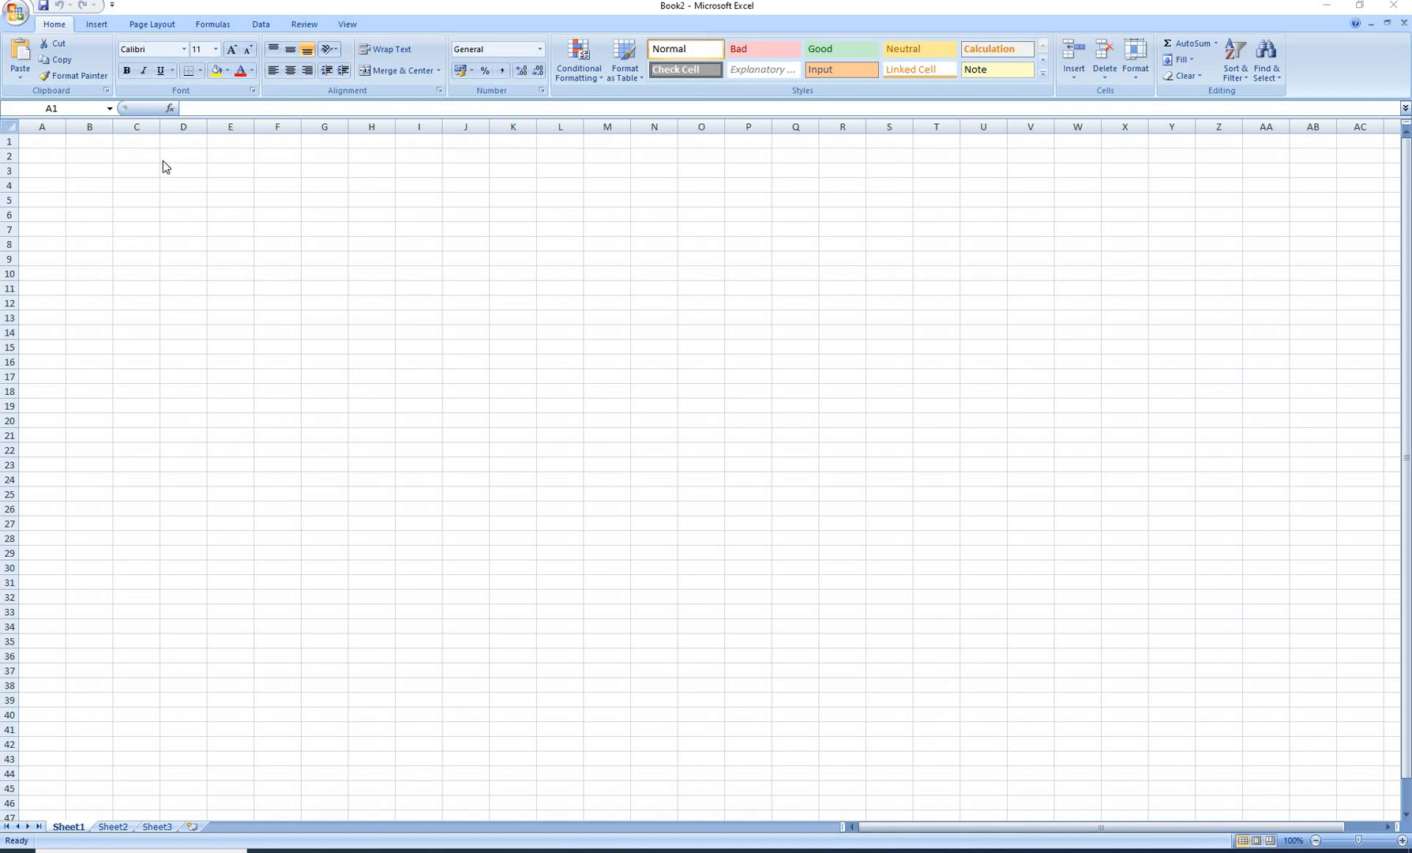
Enter the report title "Daily Product Report" in cell A1.
{"action": "left_click", "coordinate": [56, 145]}
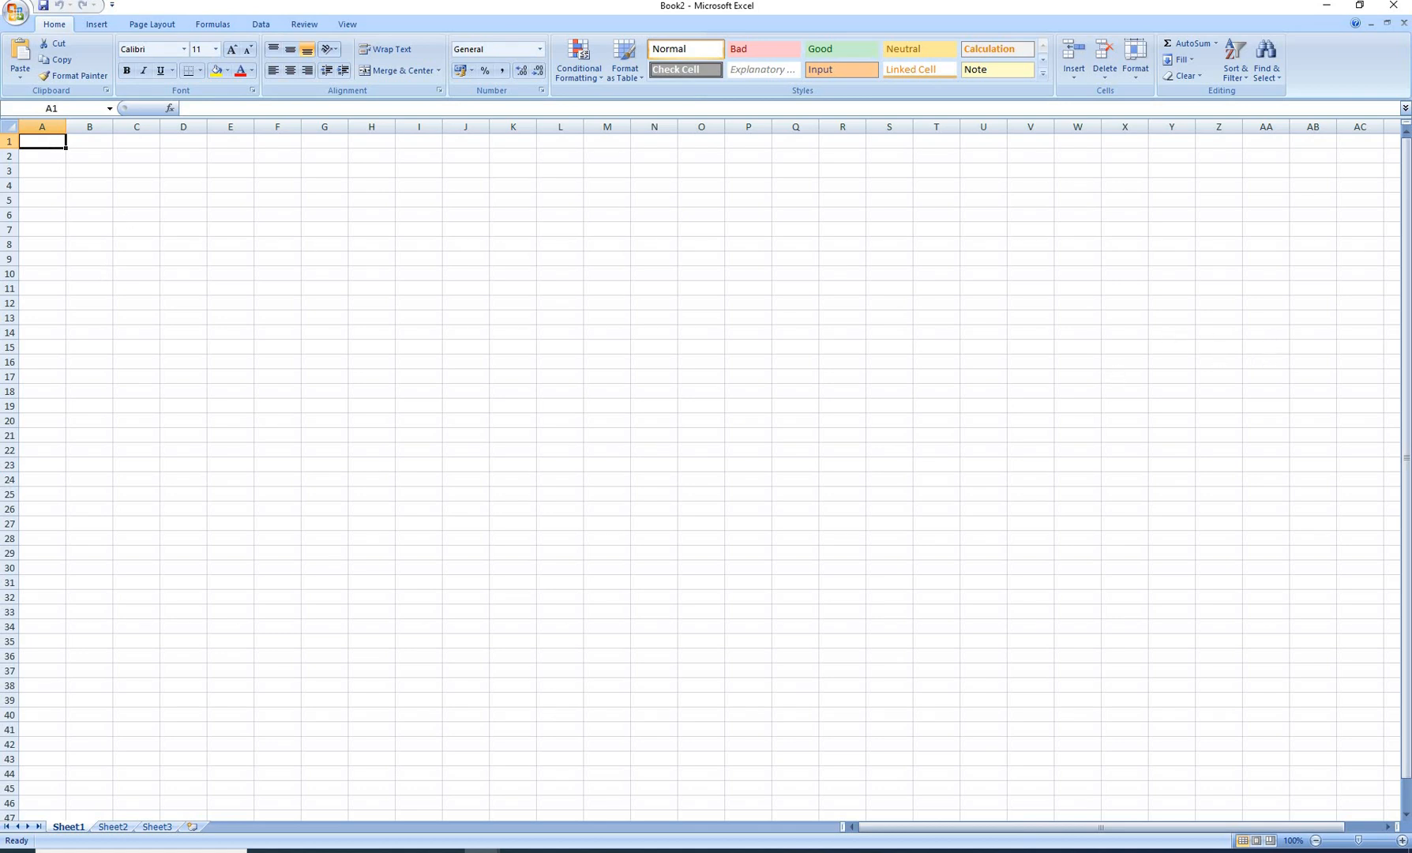
{"action": "type", "text": "Dai"}
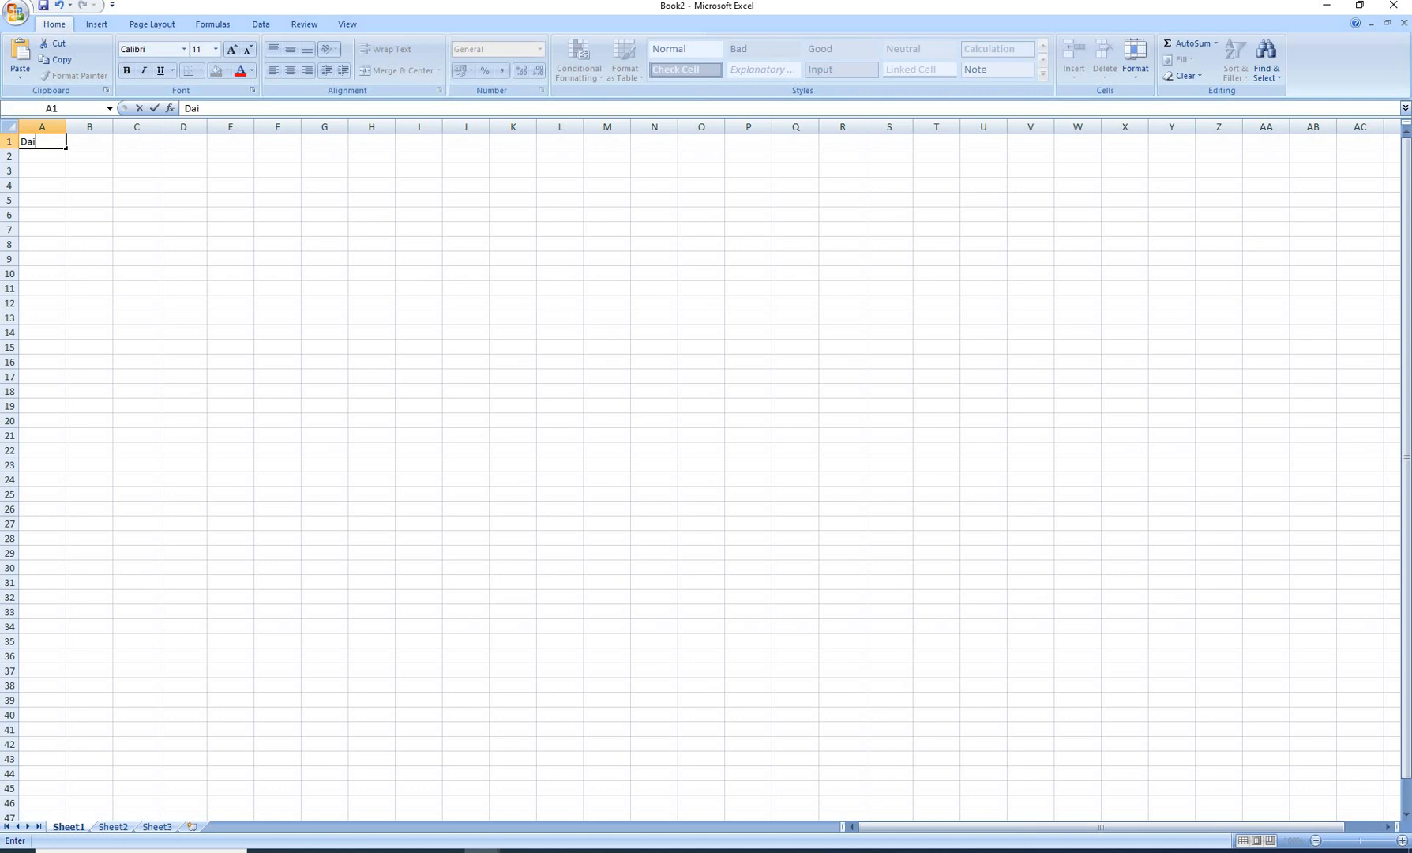
{"action": "type", "text": "ly Product Report"}
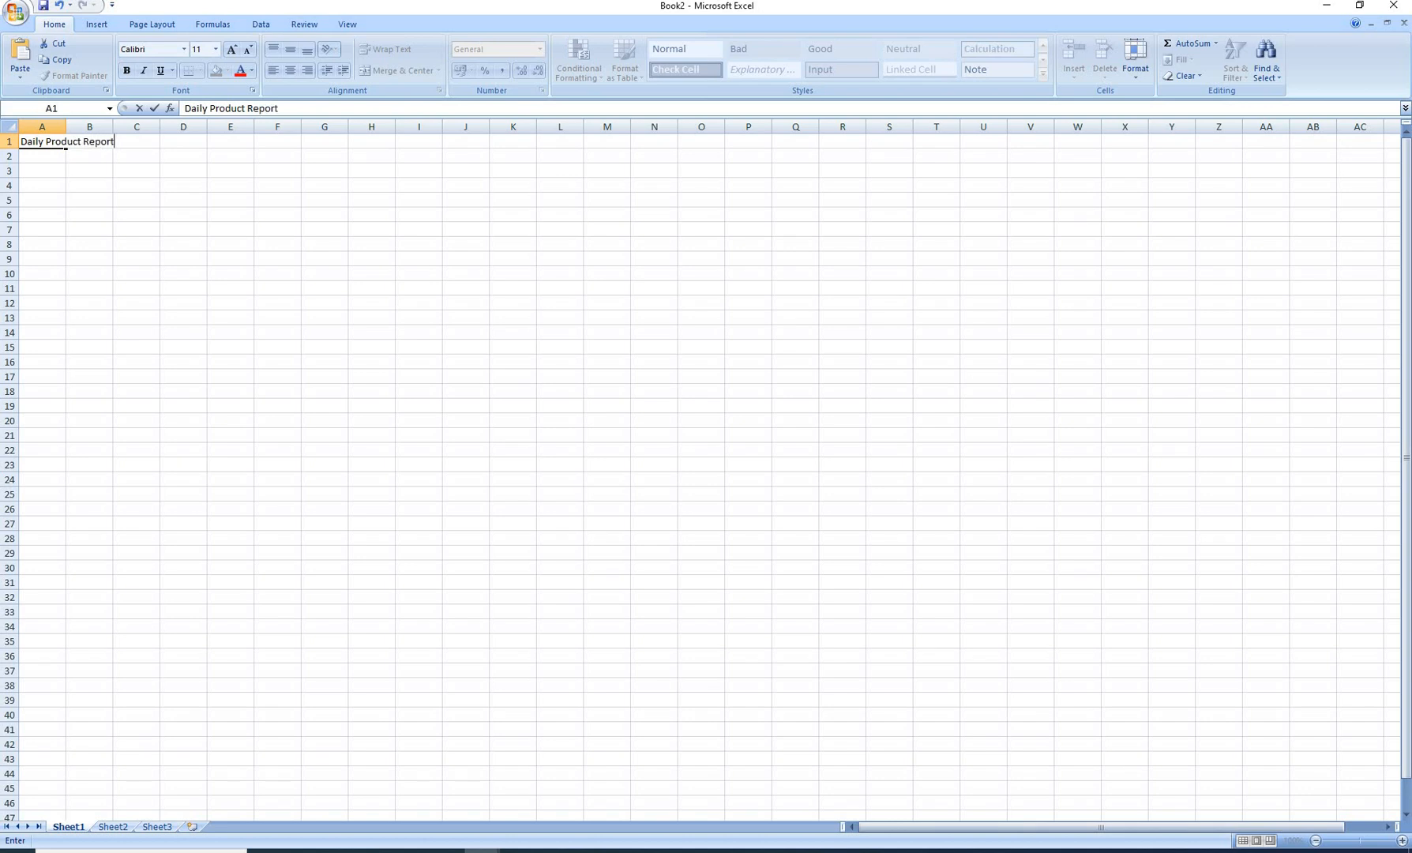
{"action": "key", "text": "Return"}
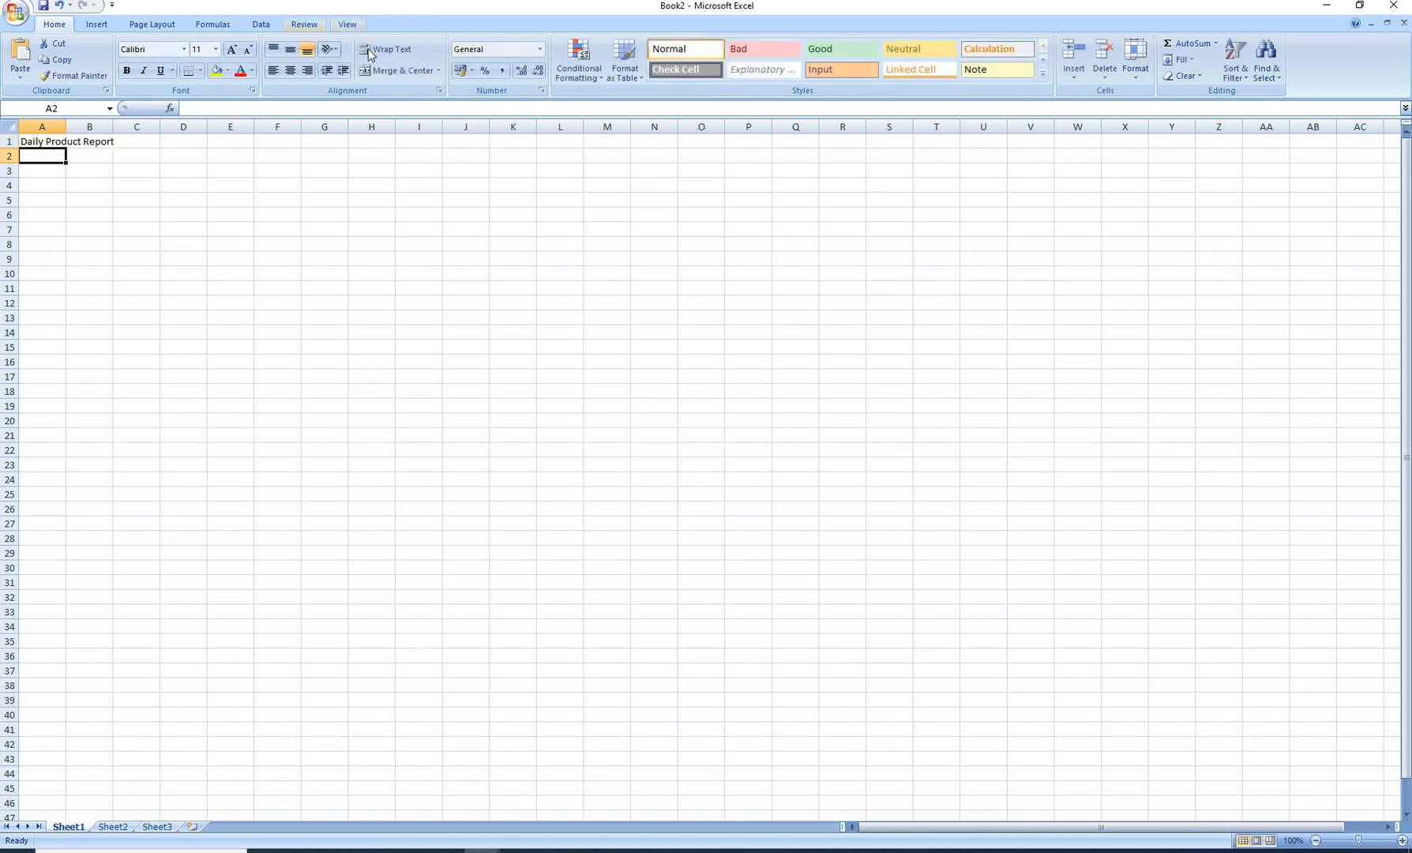
{"action": "left_click", "coordinate": [26, 142]}
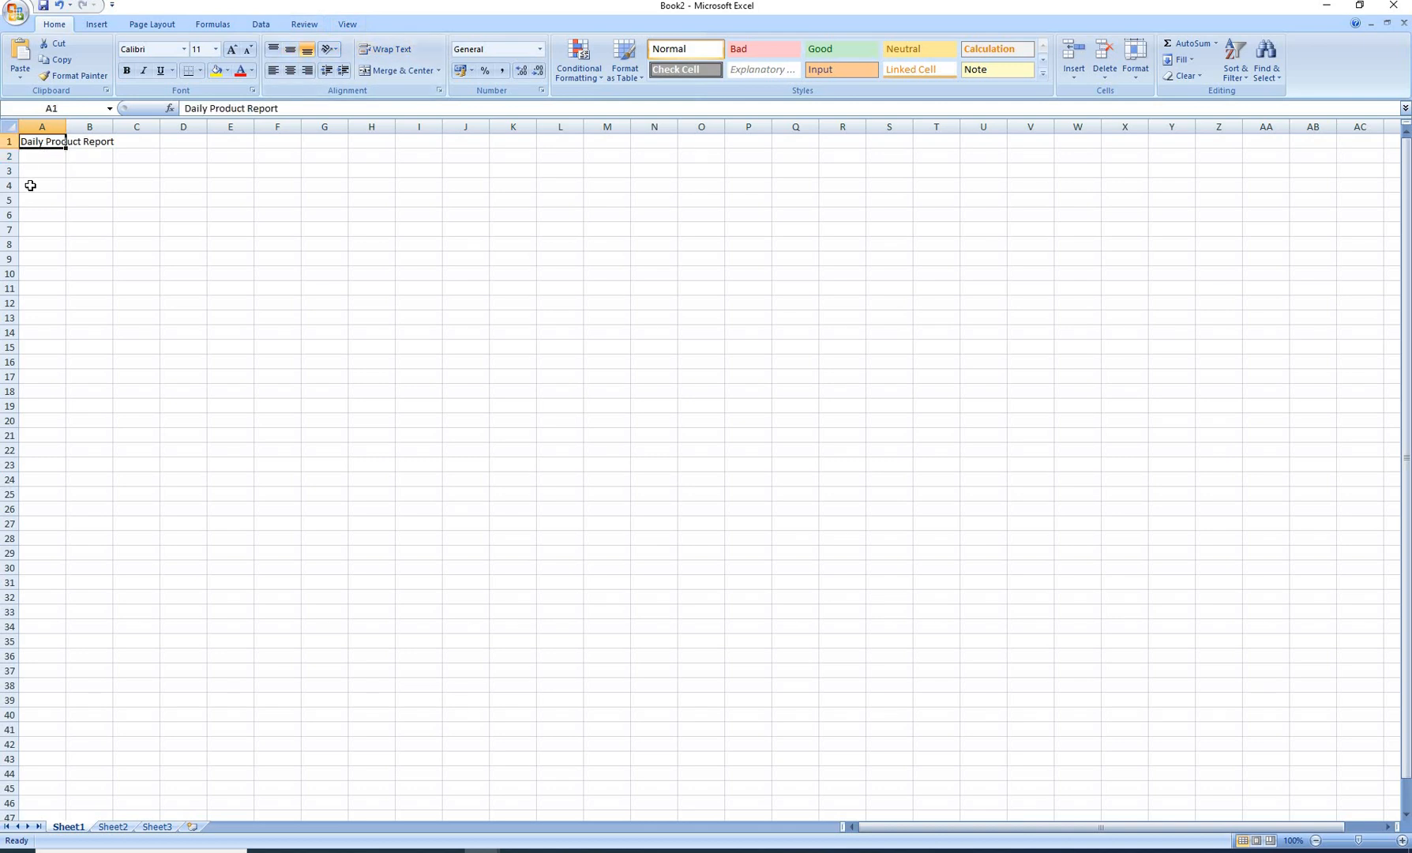
Enter the column headings "Sr.No" in A5 and "Product" in B5.
{"action": "left_click", "coordinate": [30, 200]}
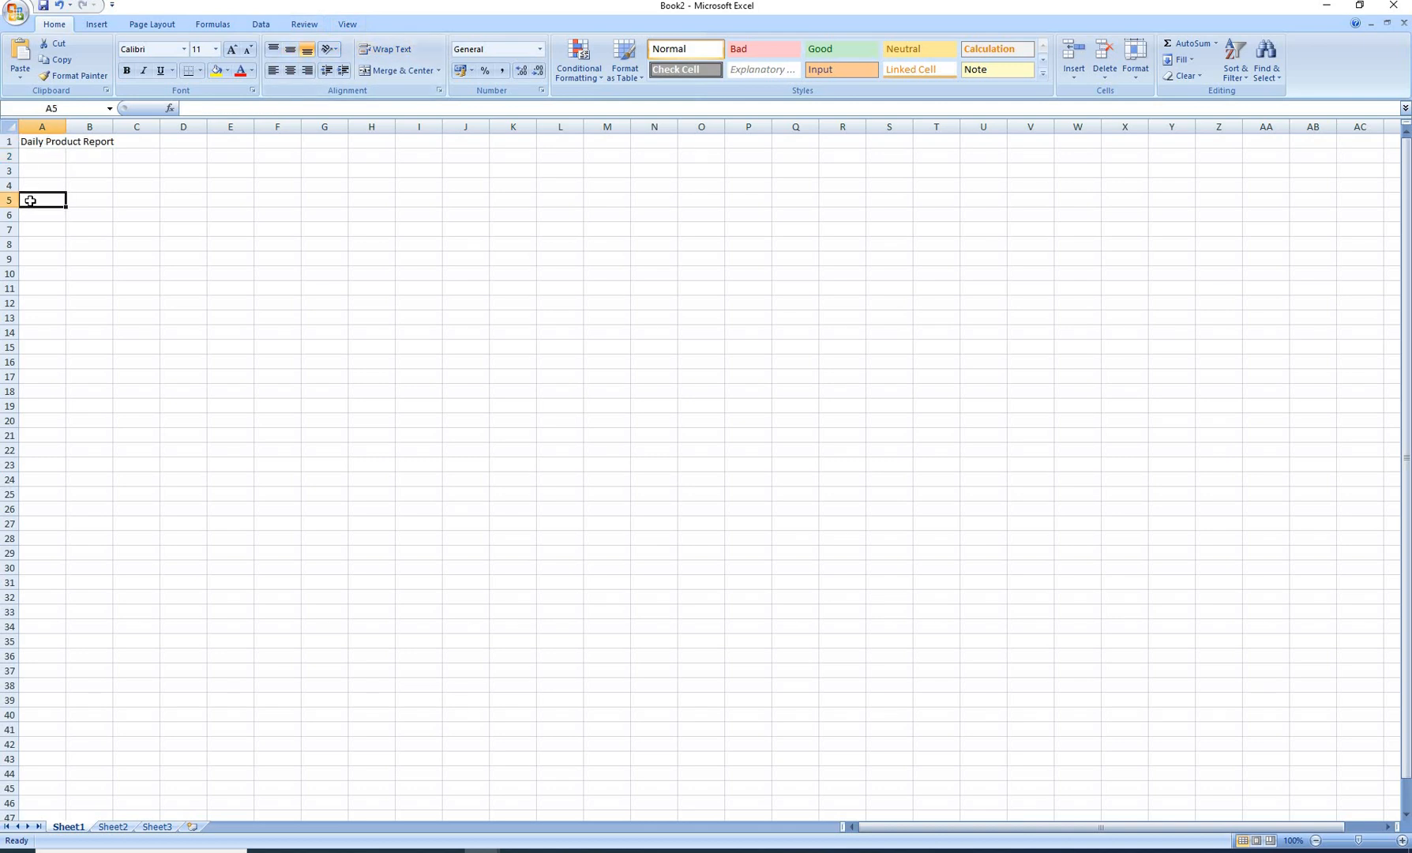
{"action": "type", "text": "Sr"}
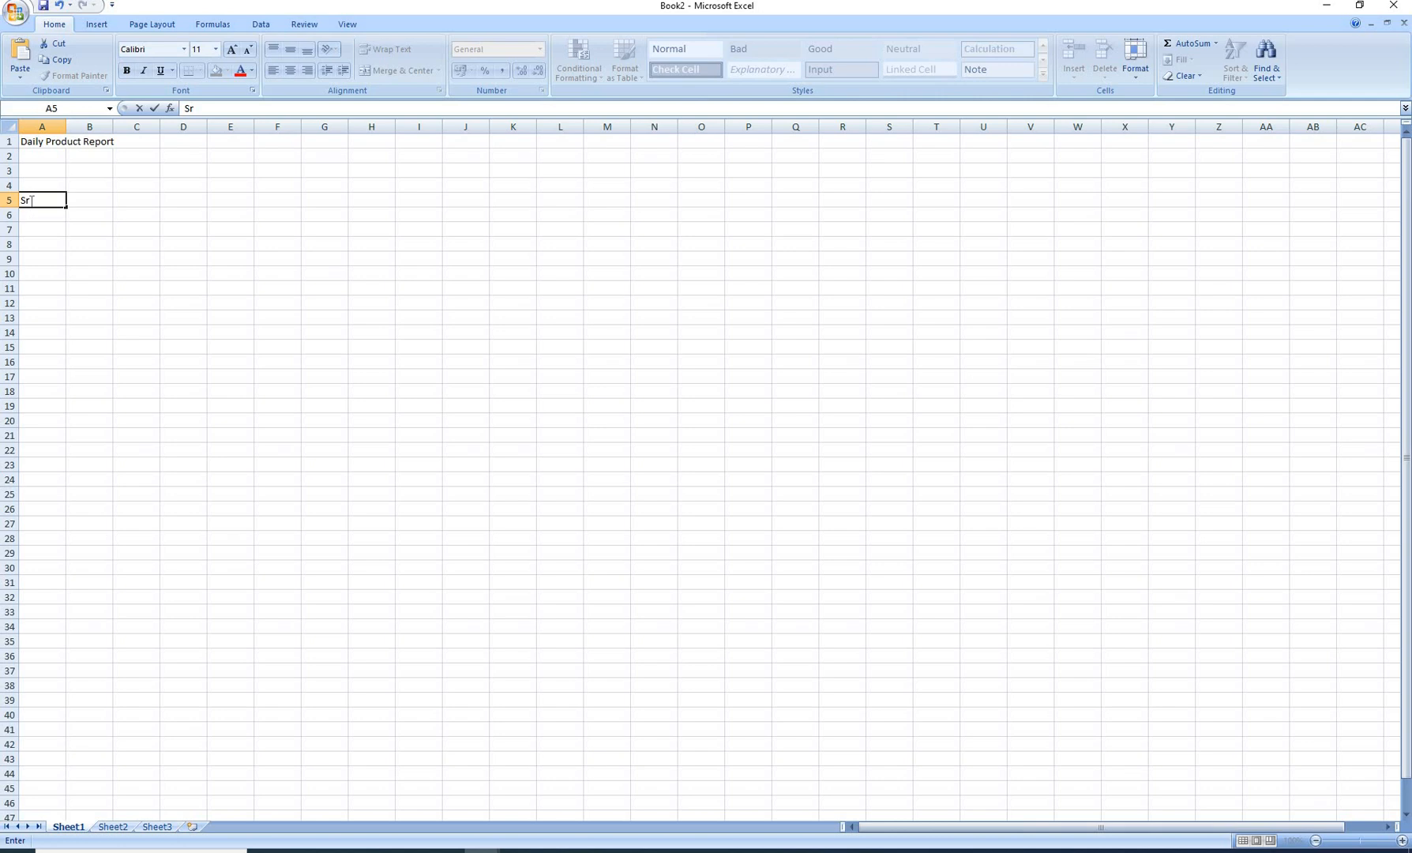
{"action": "type", "text": ". No"}
{"action": "key", "text": "Tab"}
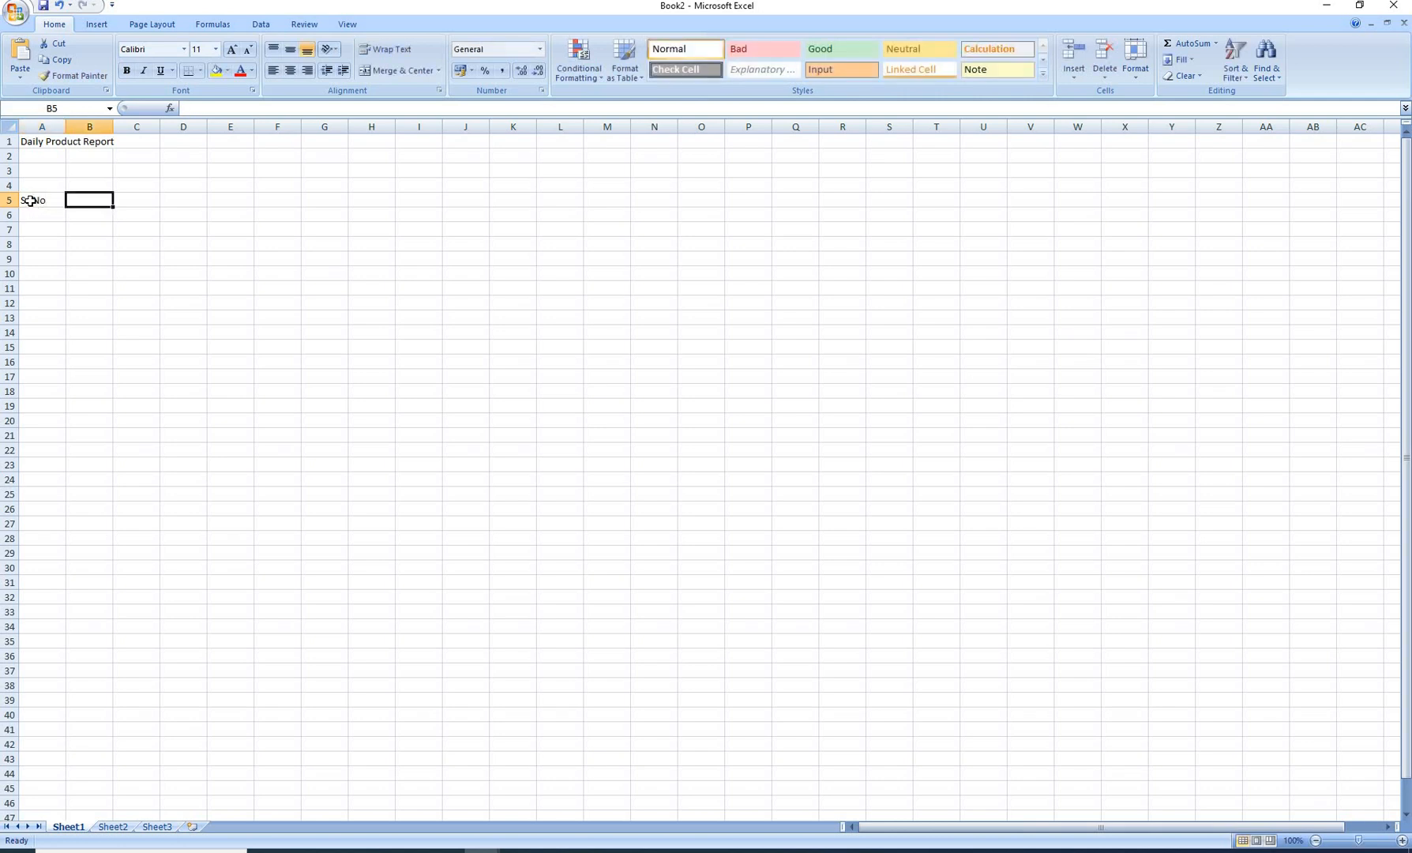
{"action": "type", "text": "Prod"}
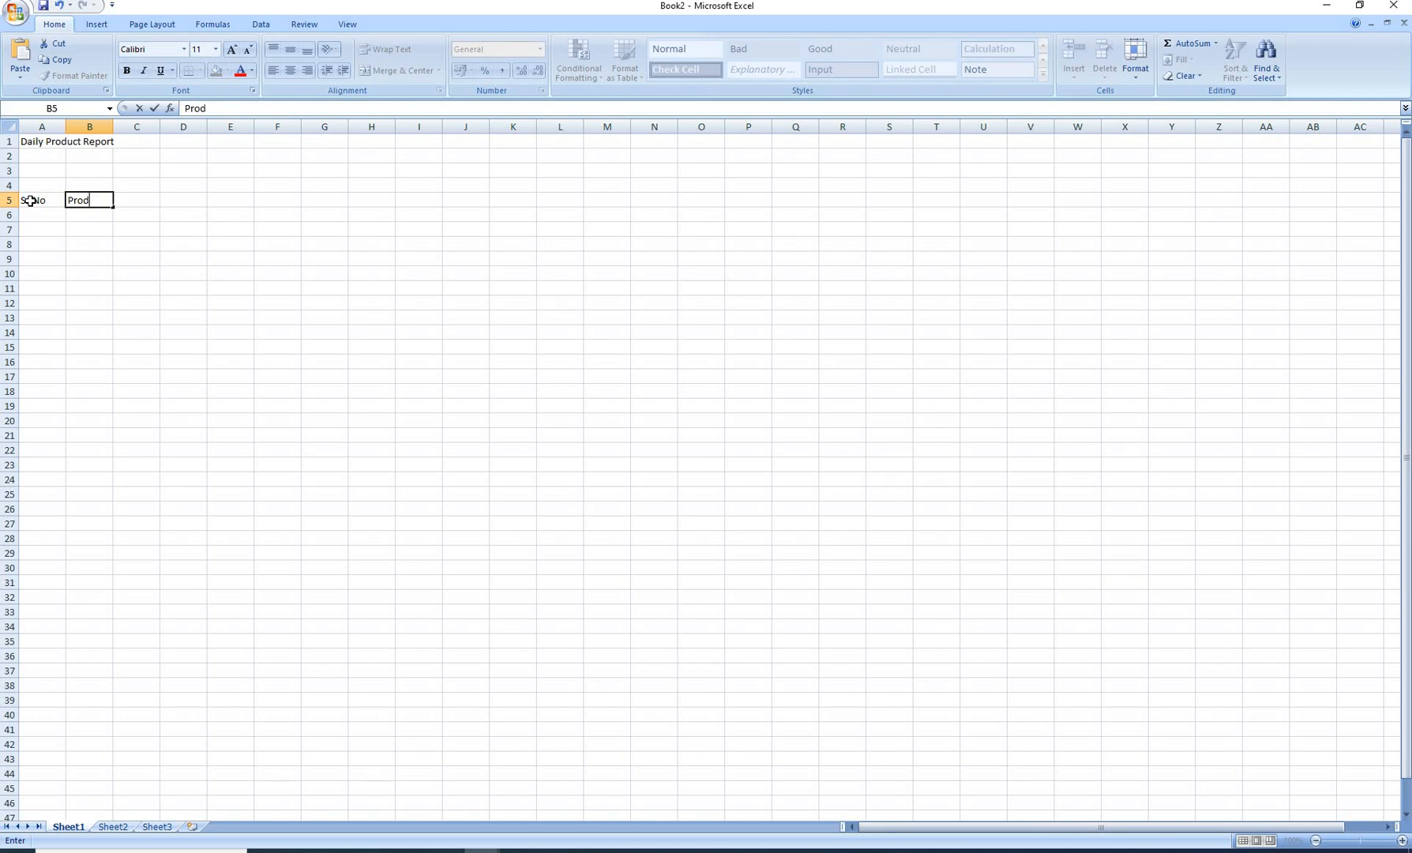
{"action": "type", "text": "uct"}
{"action": "key", "text": "Return"}
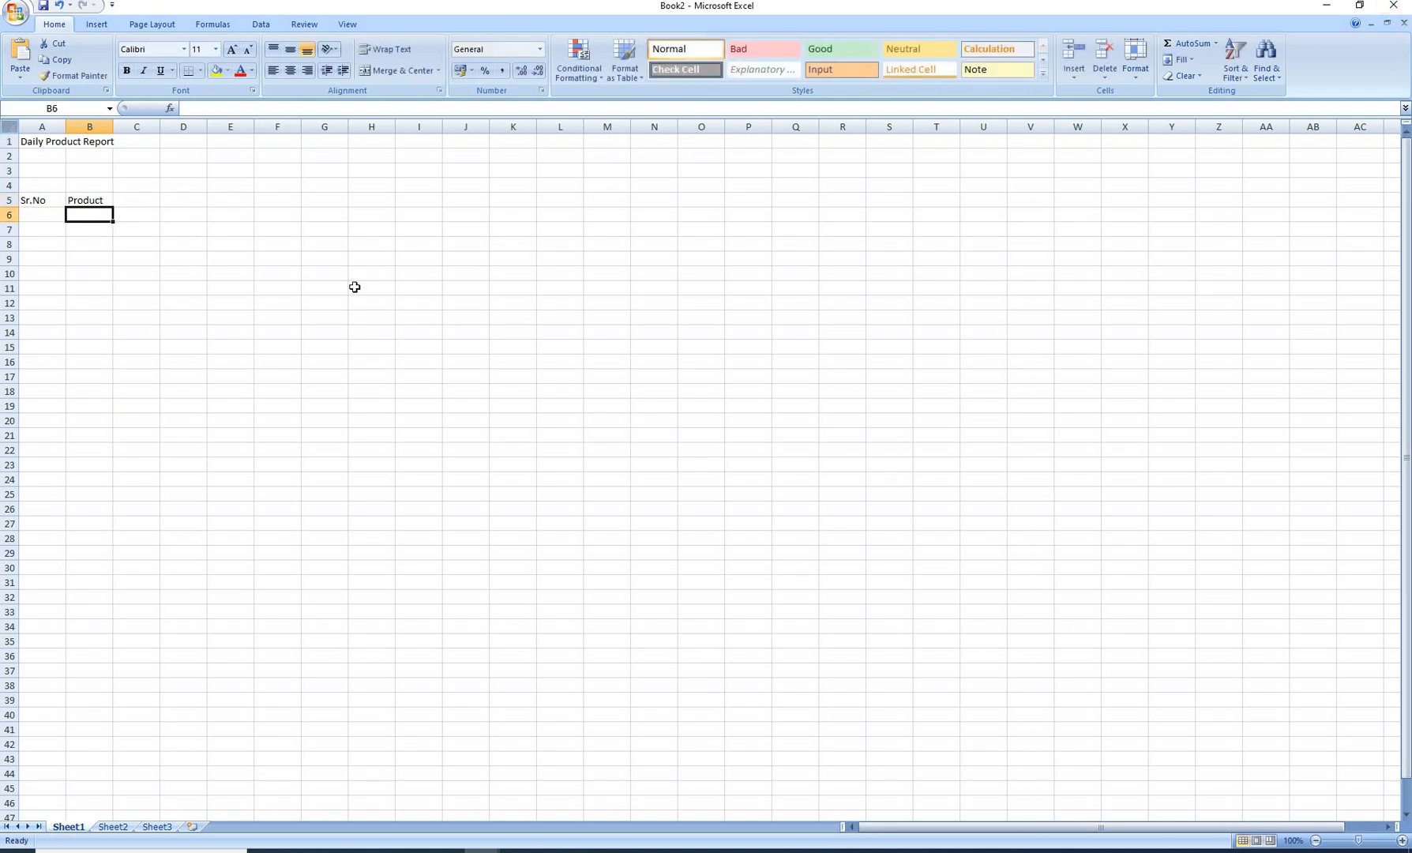
Fill C5:AG5 with the day numbers 1 to 31 as a series and autofit the width of those columns.
{"action": "left_click", "coordinate": [146, 200]}
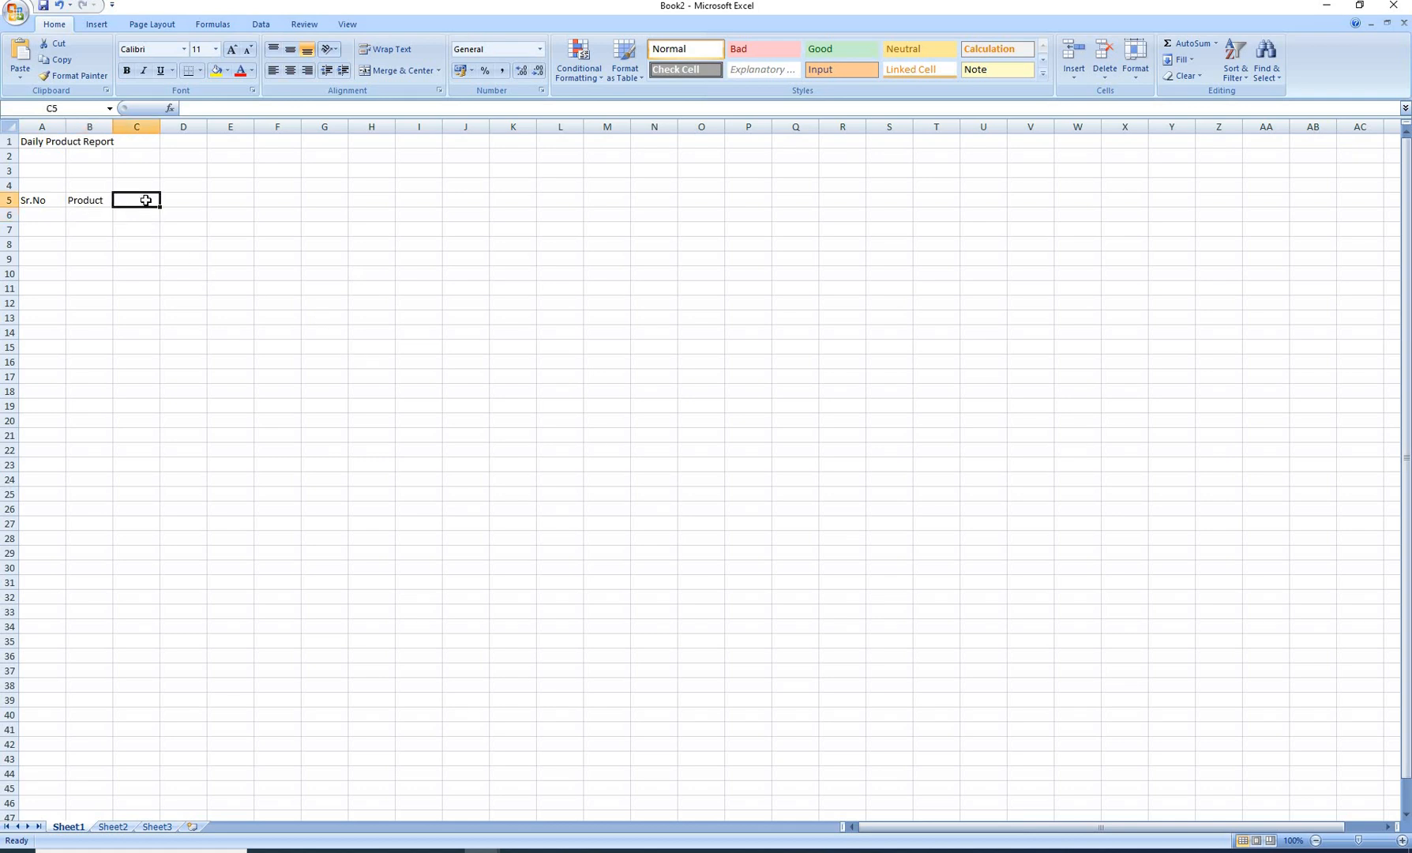
{"action": "type", "text": "1"}
{"action": "left_click", "coordinate": [163, 271]}
{"action": "left_click", "coordinate": [147, 200]}
{"action": "left_click_drag", "start_coordinate": [162, 208], "coordinate": [656, 239]}
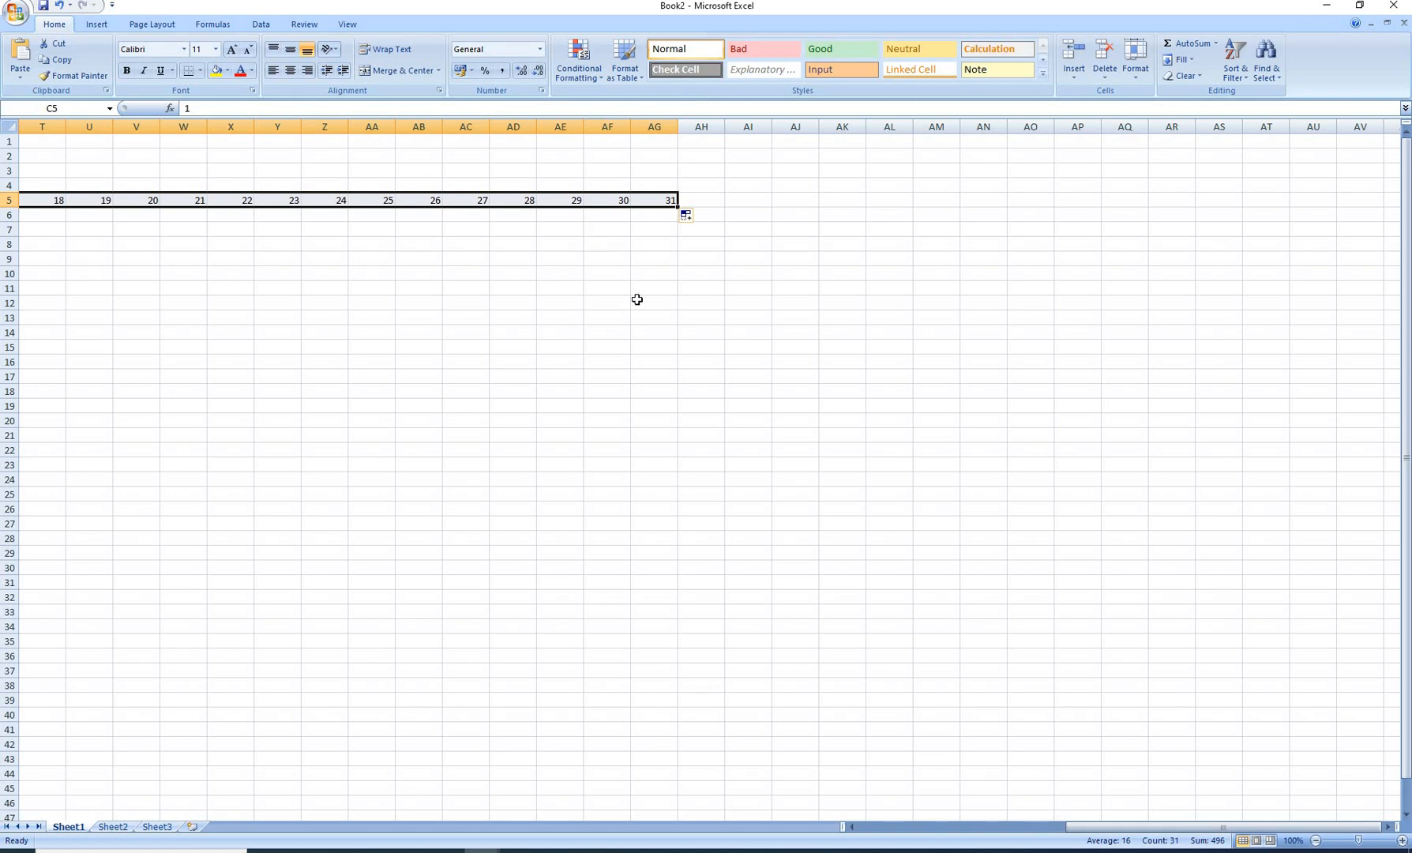
{"action": "left_click", "coordinate": [1136, 67]}
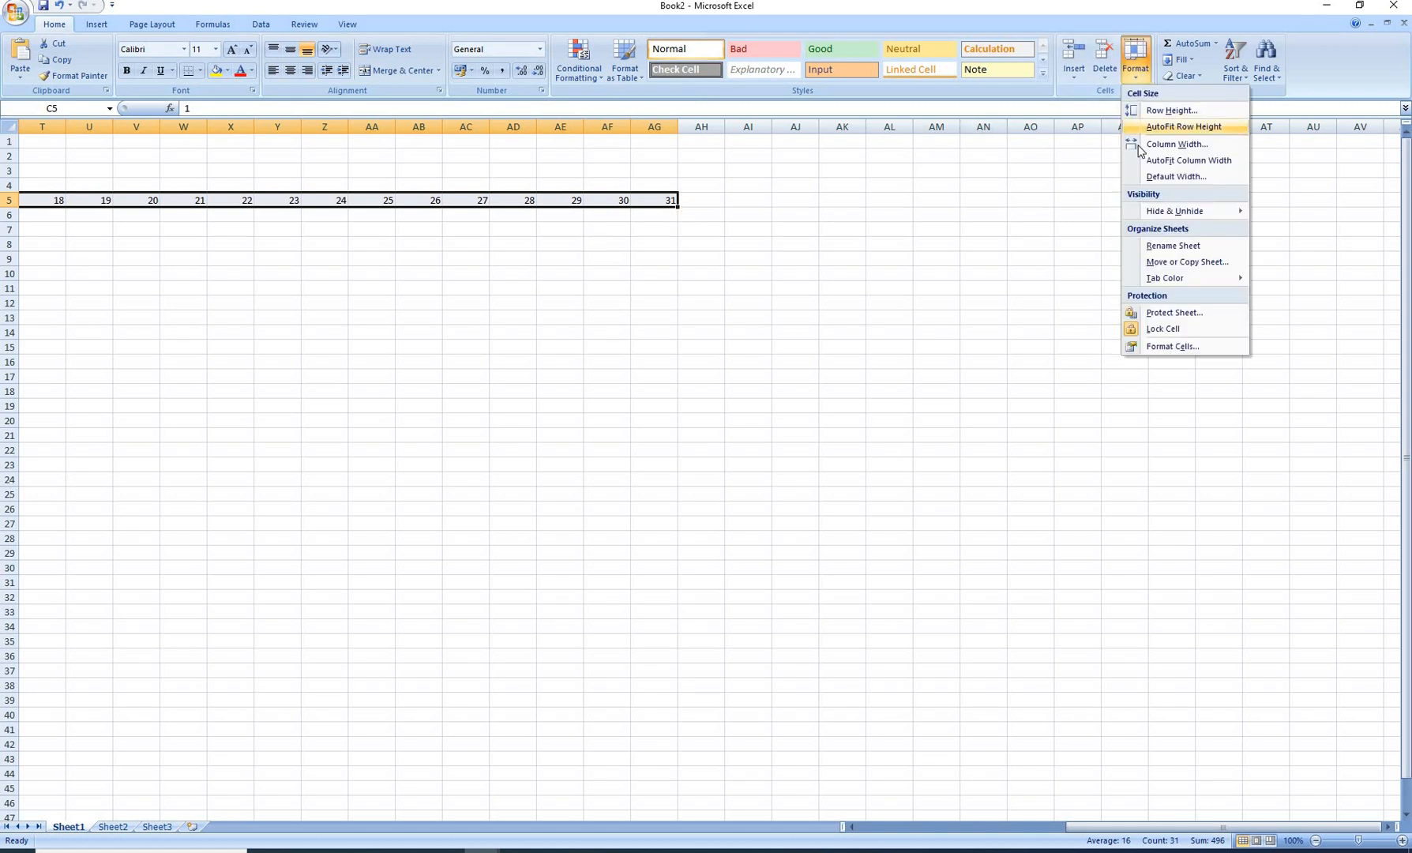
{"action": "left_click", "coordinate": [1170, 167]}
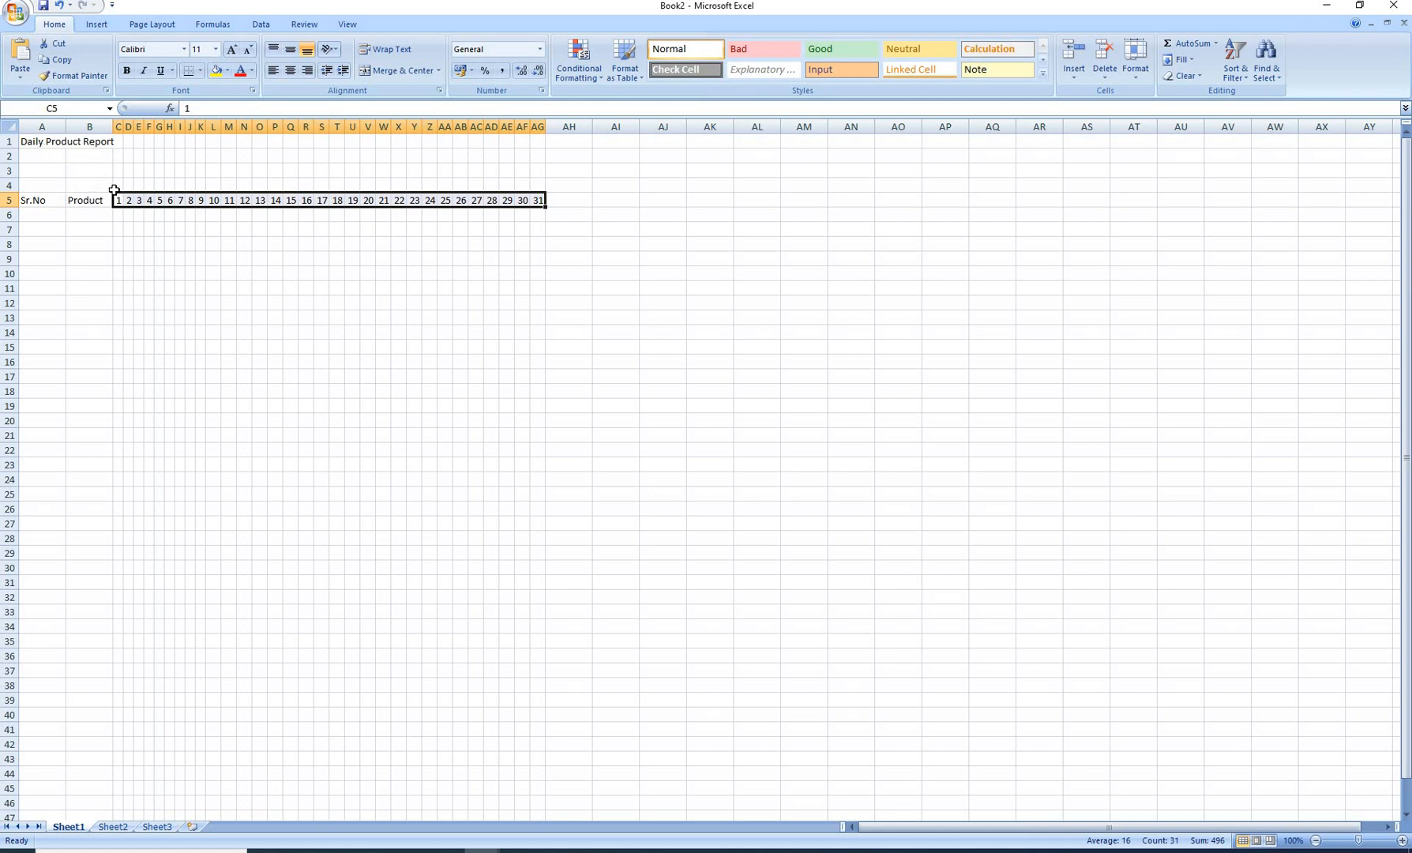
Merge and center the title across A1:R1 and give it the Accent4 cell style.
{"action": "scroll", "coordinate": [119, 190], "scroll_direction": "up", "scroll_amount": 2}
{"action": "scroll", "coordinate": [119, 191], "scroll_direction": "up", "scroll_amount": 4}
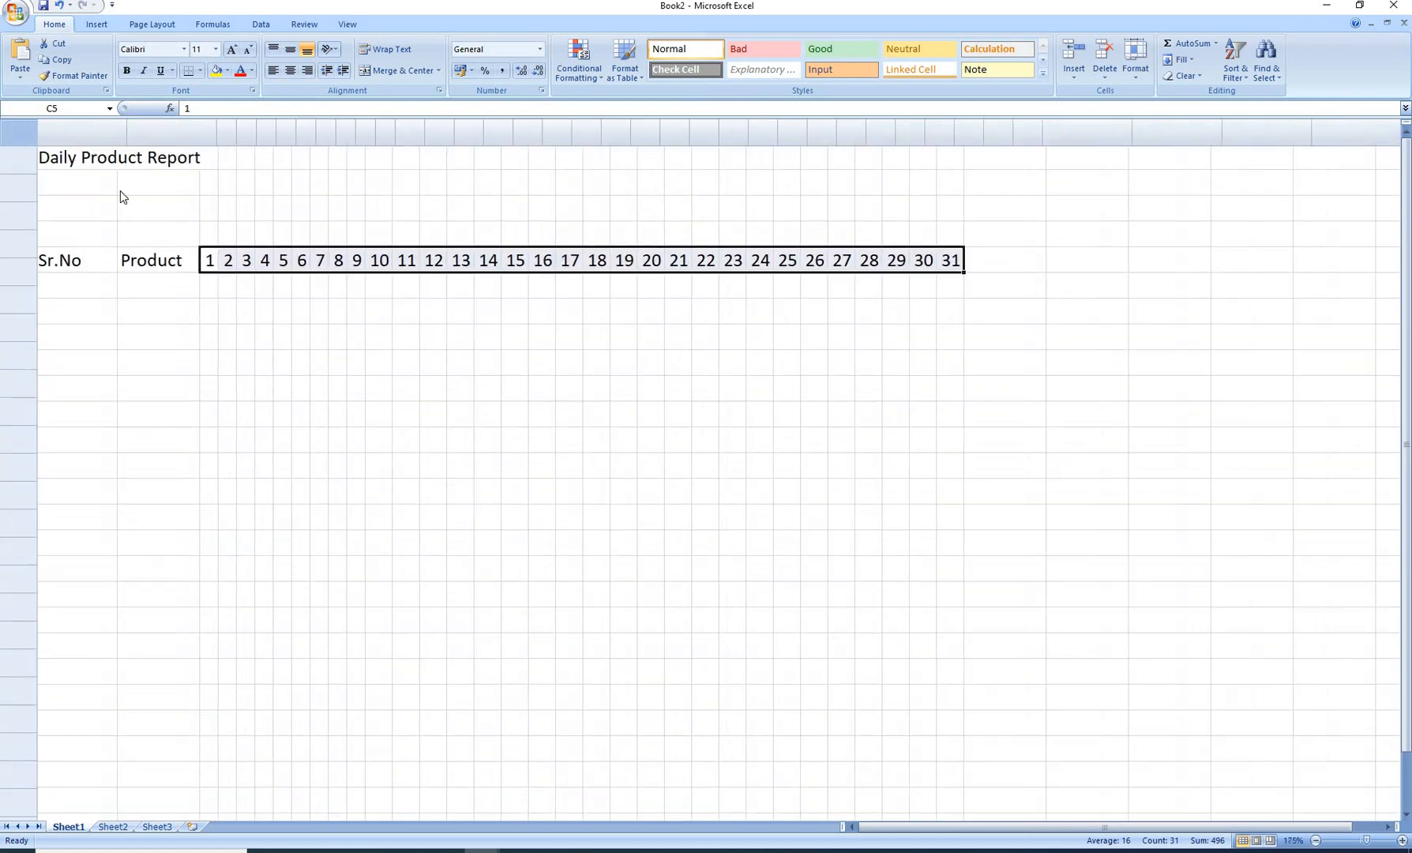
{"action": "left_click_drag", "start_coordinate": [47, 162], "coordinate": [586, 170]}
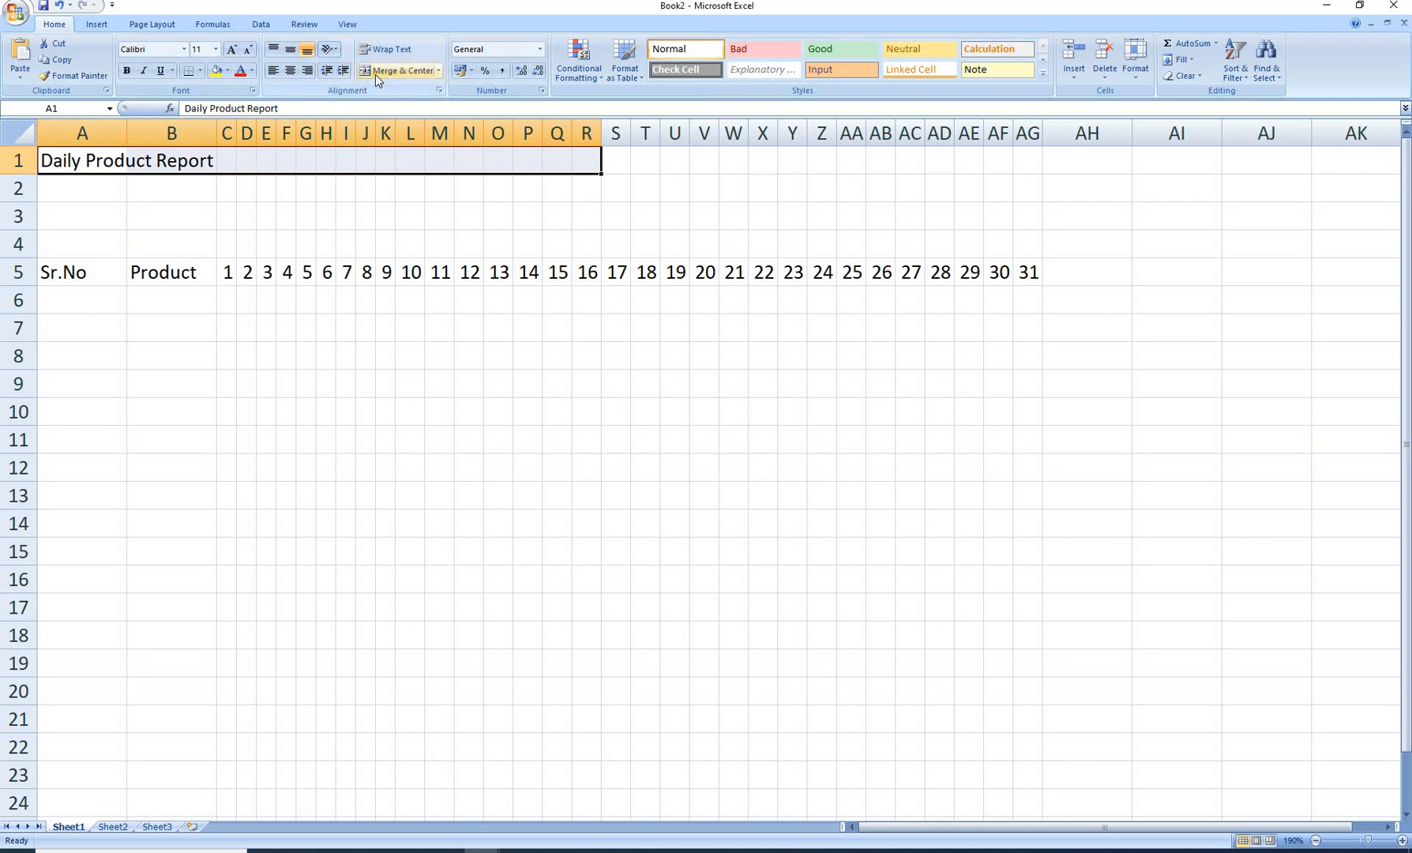
{"action": "left_click", "coordinate": [405, 72]}
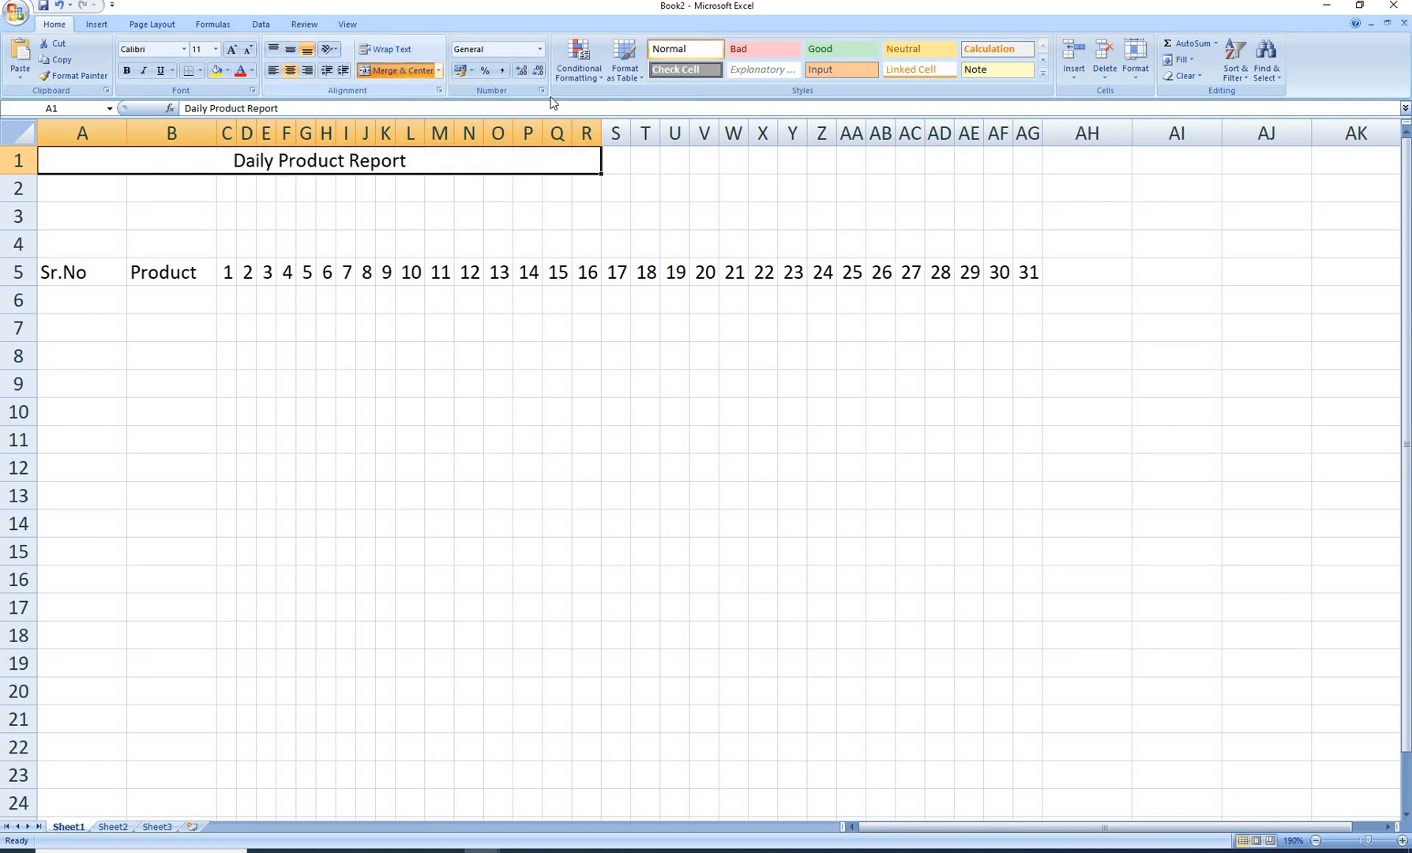
{"action": "left_click", "coordinate": [1040, 75]}
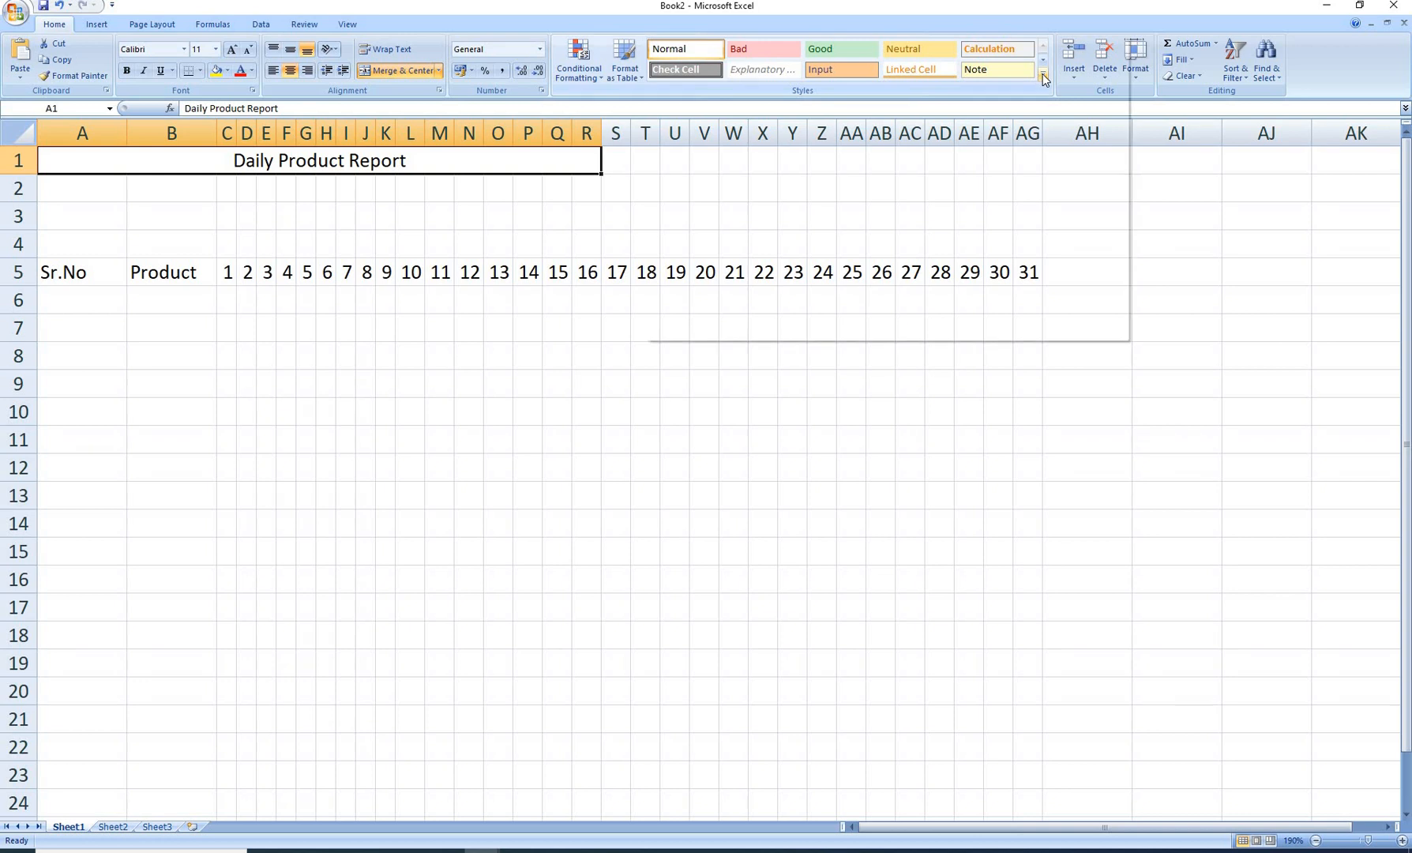
{"action": "left_click", "coordinate": [919, 251]}
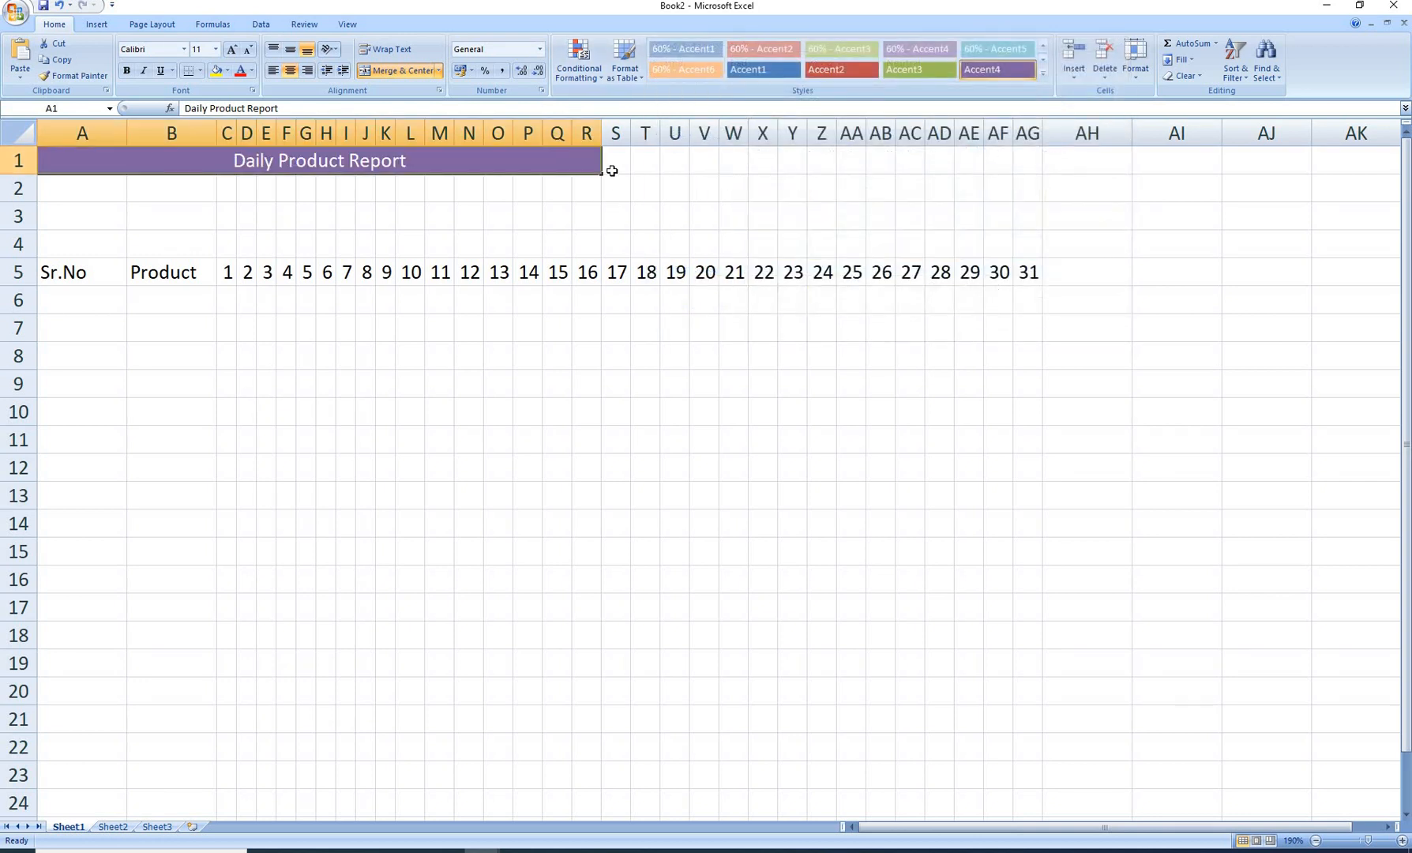
Merge and center the empty cells S1:V1 beside the title and apply the Accent3 cell style.
{"action": "left_click_drag", "start_coordinate": [610, 167], "coordinate": [698, 168]}
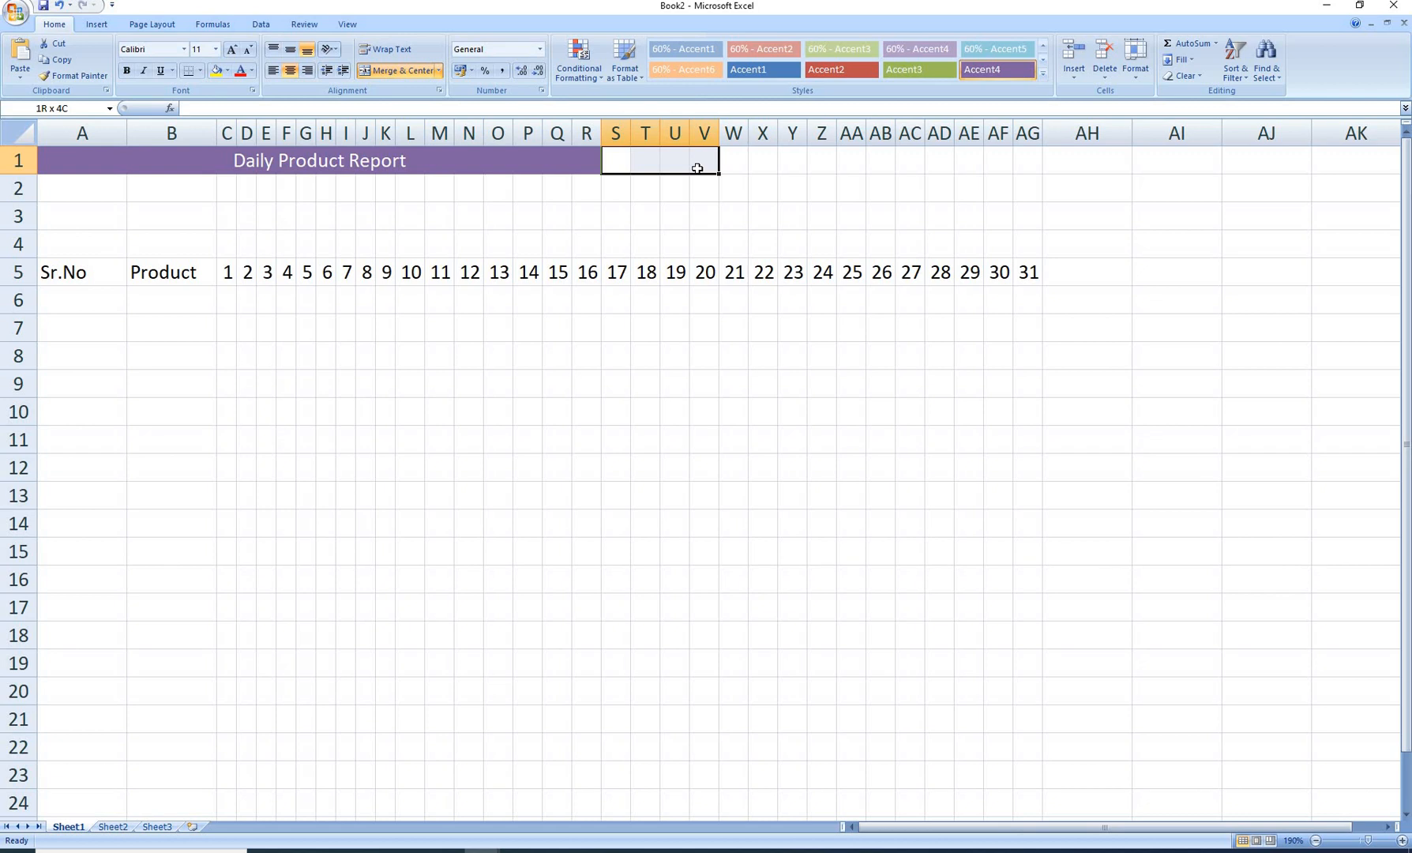
{"action": "left_click_drag", "start_coordinate": [694, 171], "coordinate": [694, 170]}
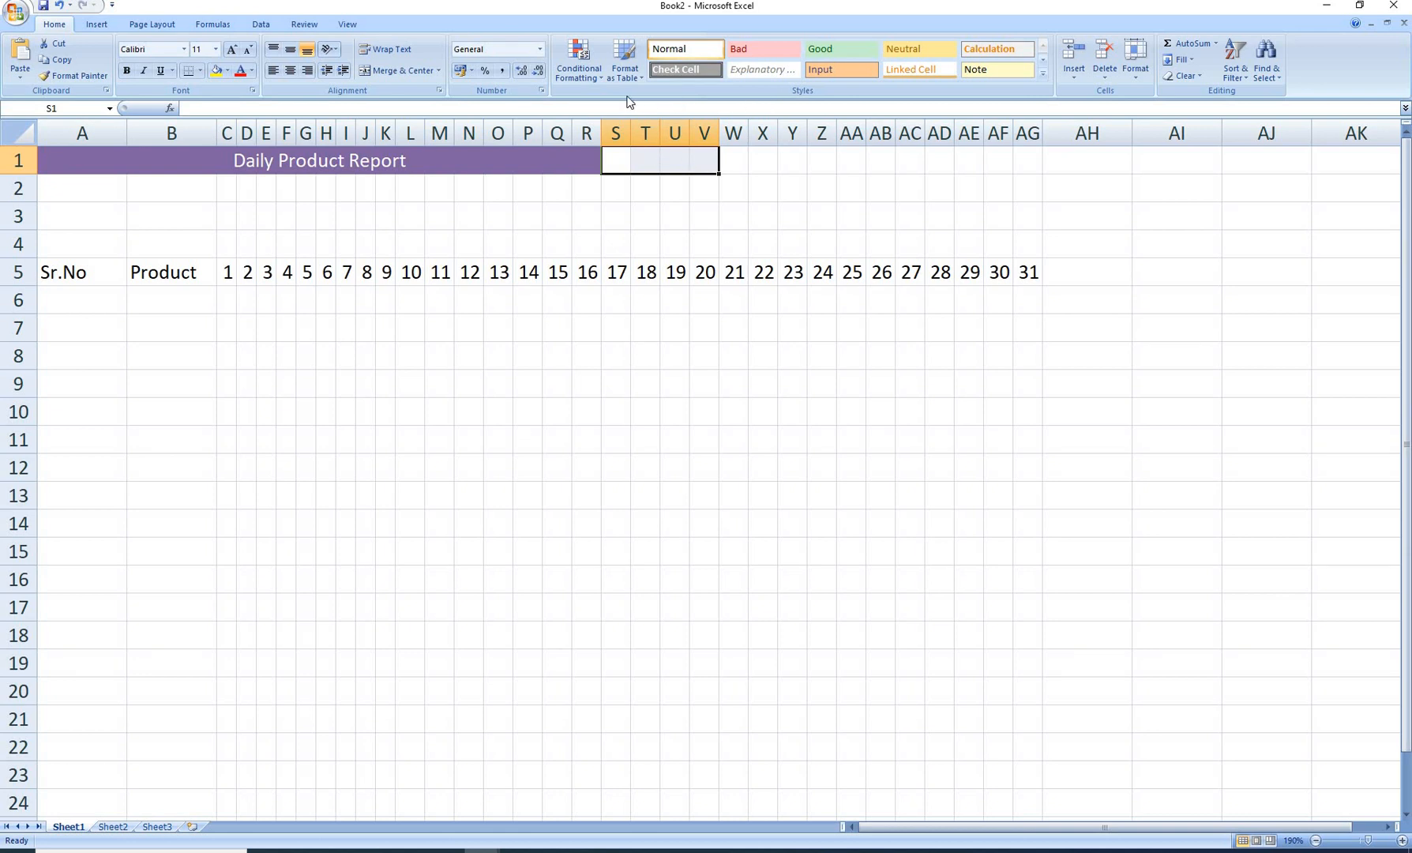
{"action": "left_click", "coordinate": [402, 71]}
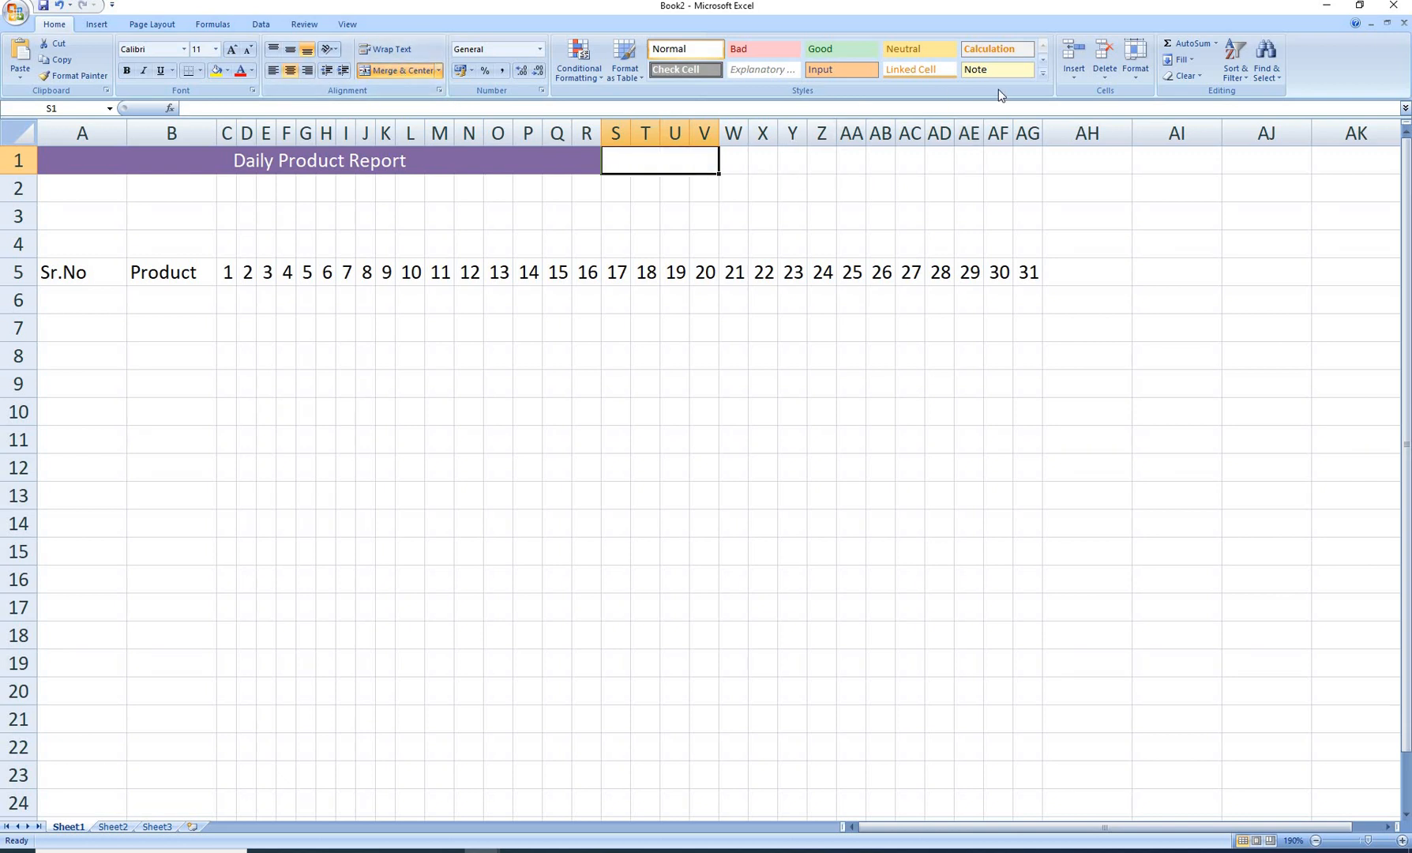
{"action": "left_click", "coordinate": [1044, 73]}
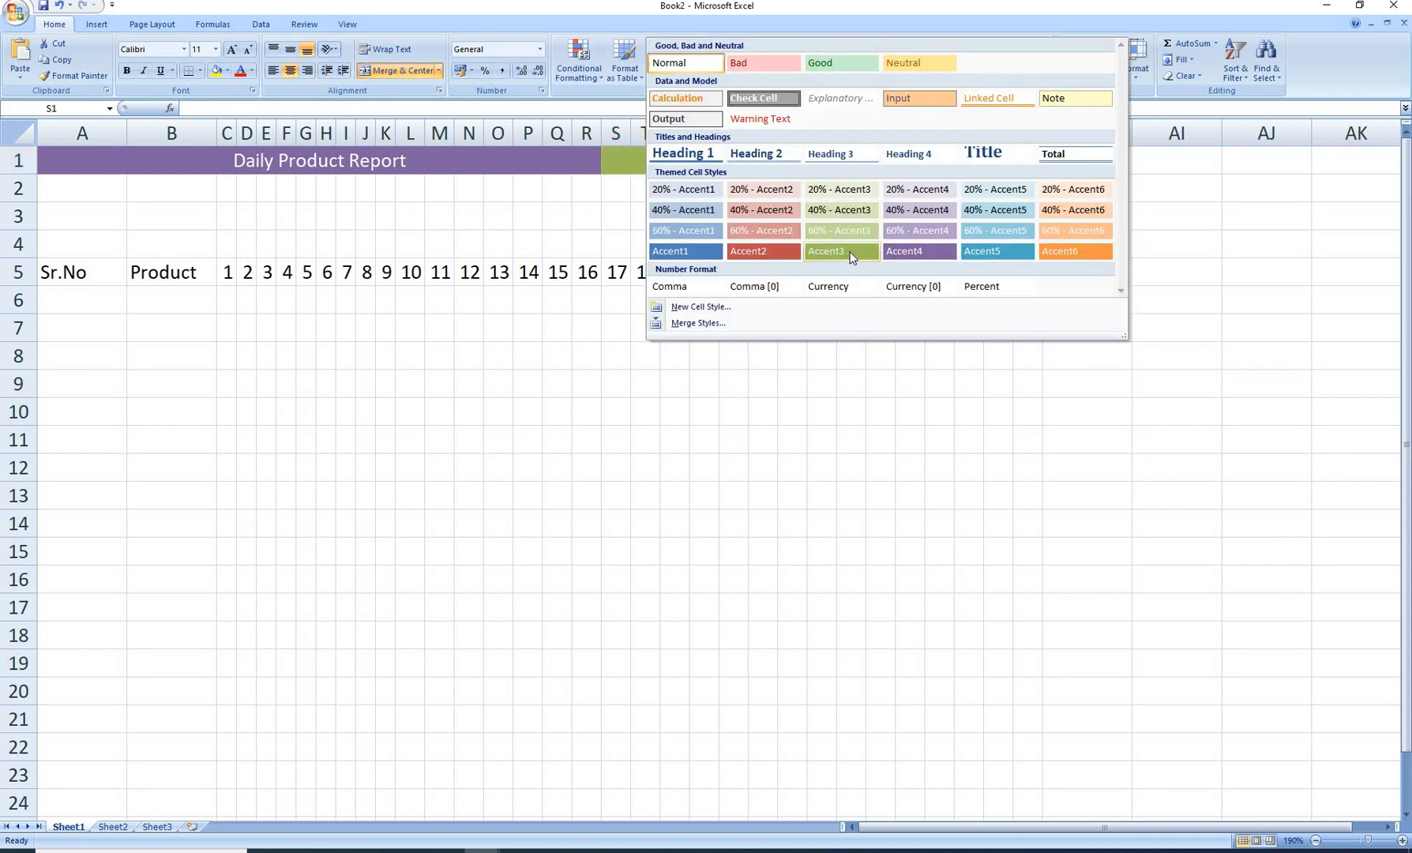
{"action": "left_click", "coordinate": [850, 251]}
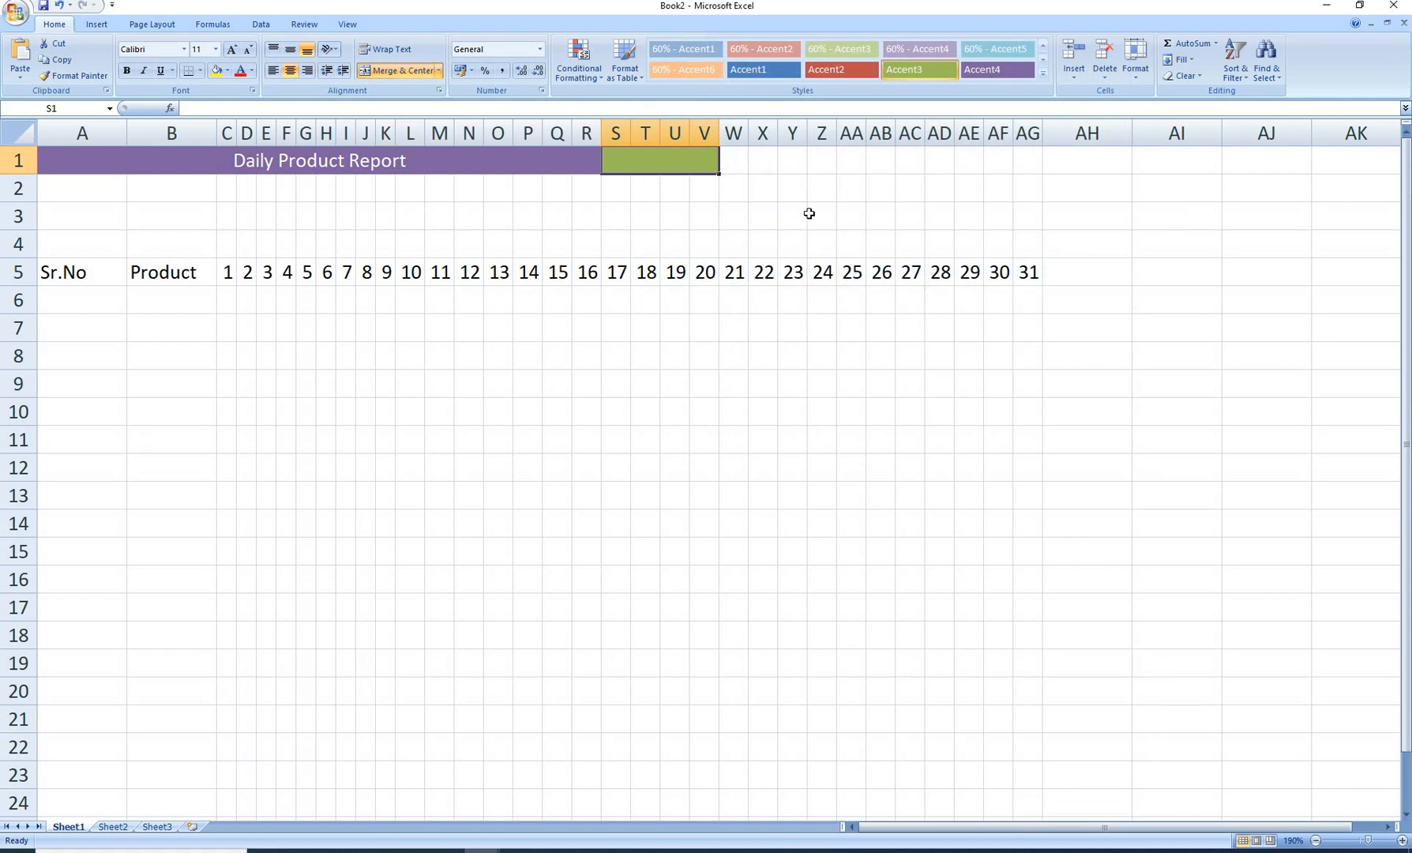
Enter "Jan" in AM1 and fill the month series down to Dec in AM12.
{"action": "left_click", "coordinate": [1388, 826]}
{"action": "left_click", "coordinate": [1387, 826]}
{"action": "left_click", "coordinate": [1388, 826]}
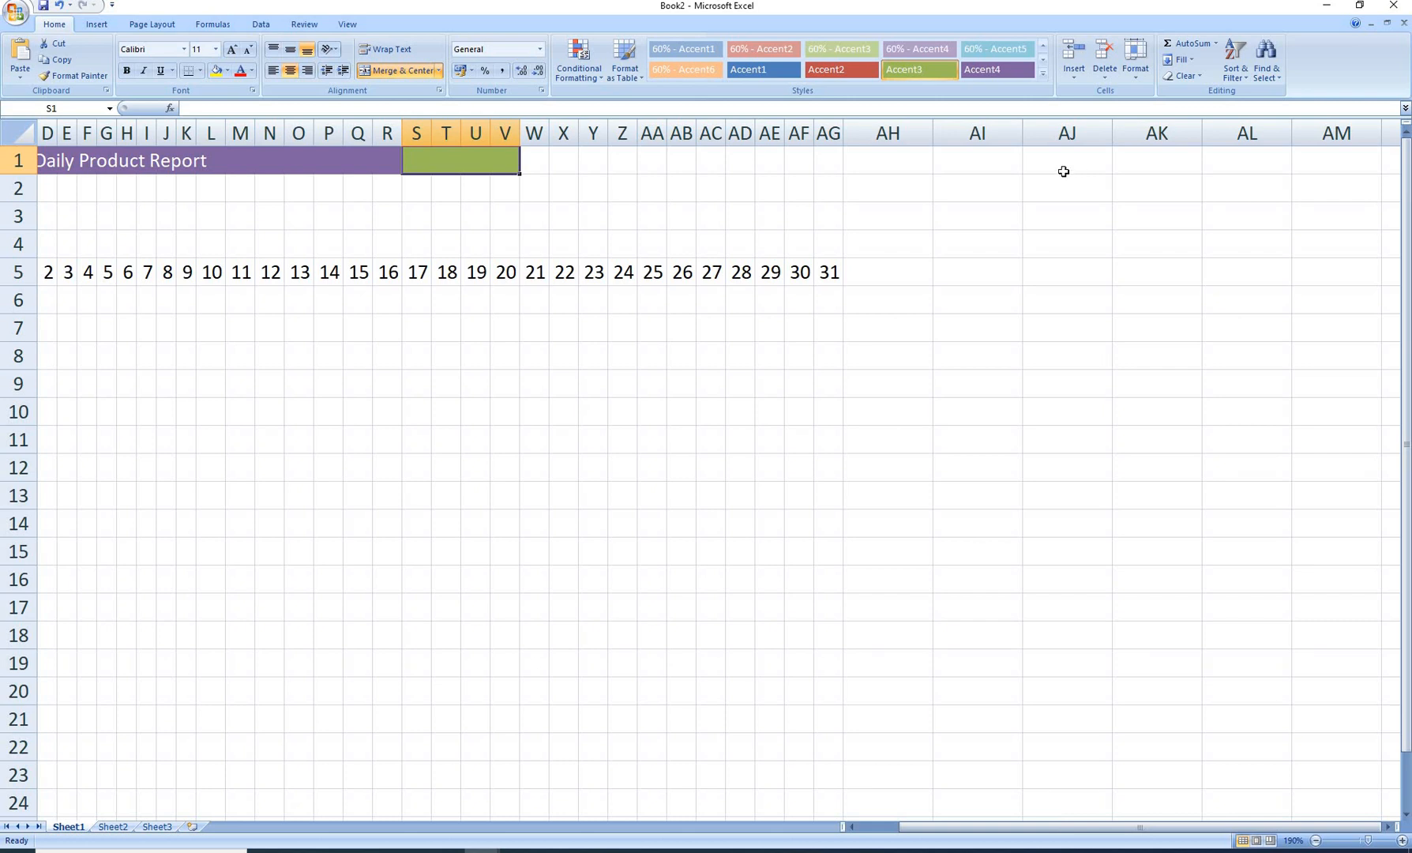
{"action": "left_click", "coordinate": [1331, 160]}
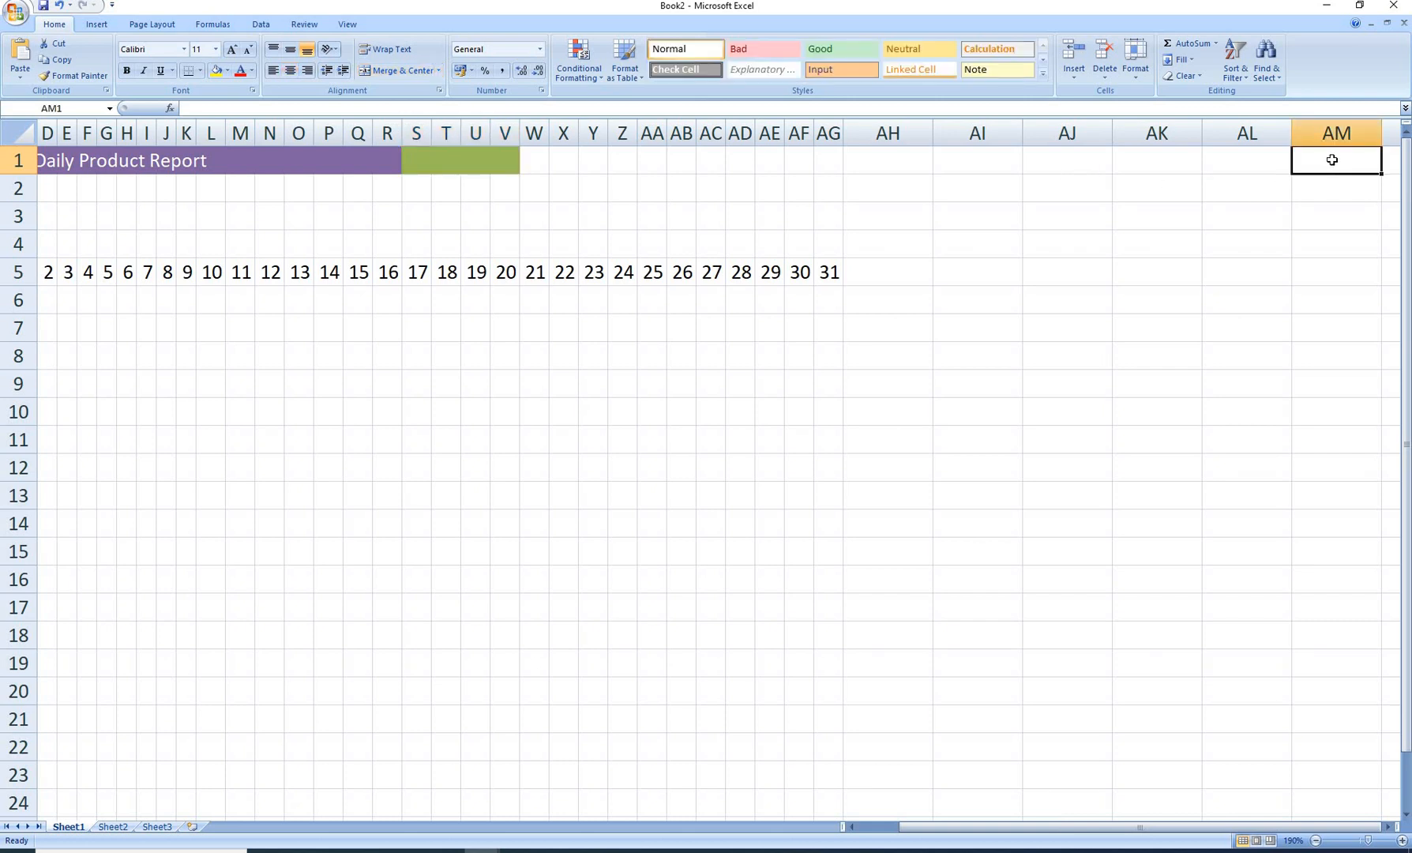
{"action": "type", "text": "Ja"}
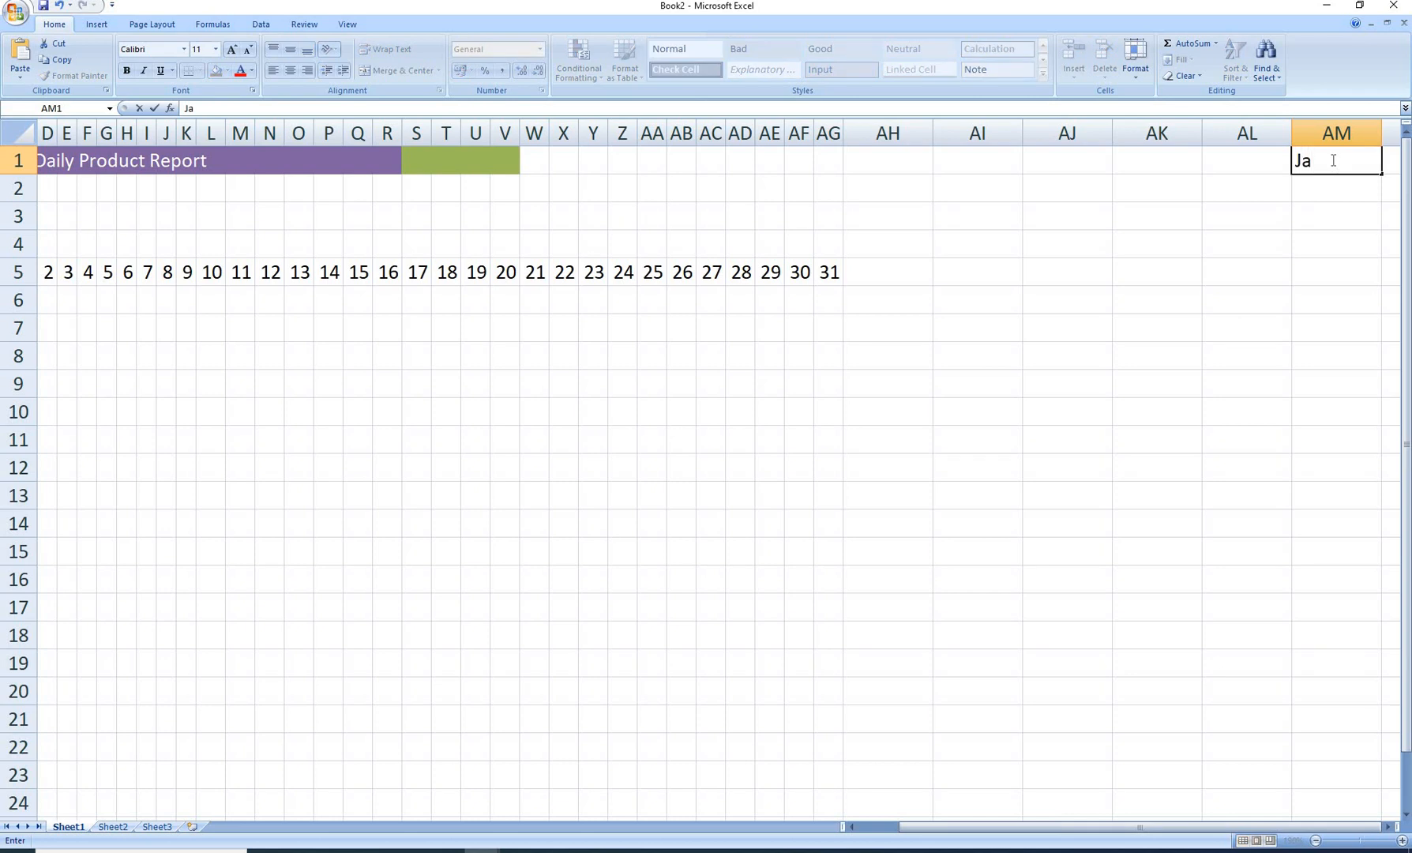
{"action": "type", "text": "n"}
{"action": "left_click", "coordinate": [1317, 271]}
{"action": "left_click", "coordinate": [1343, 163]}
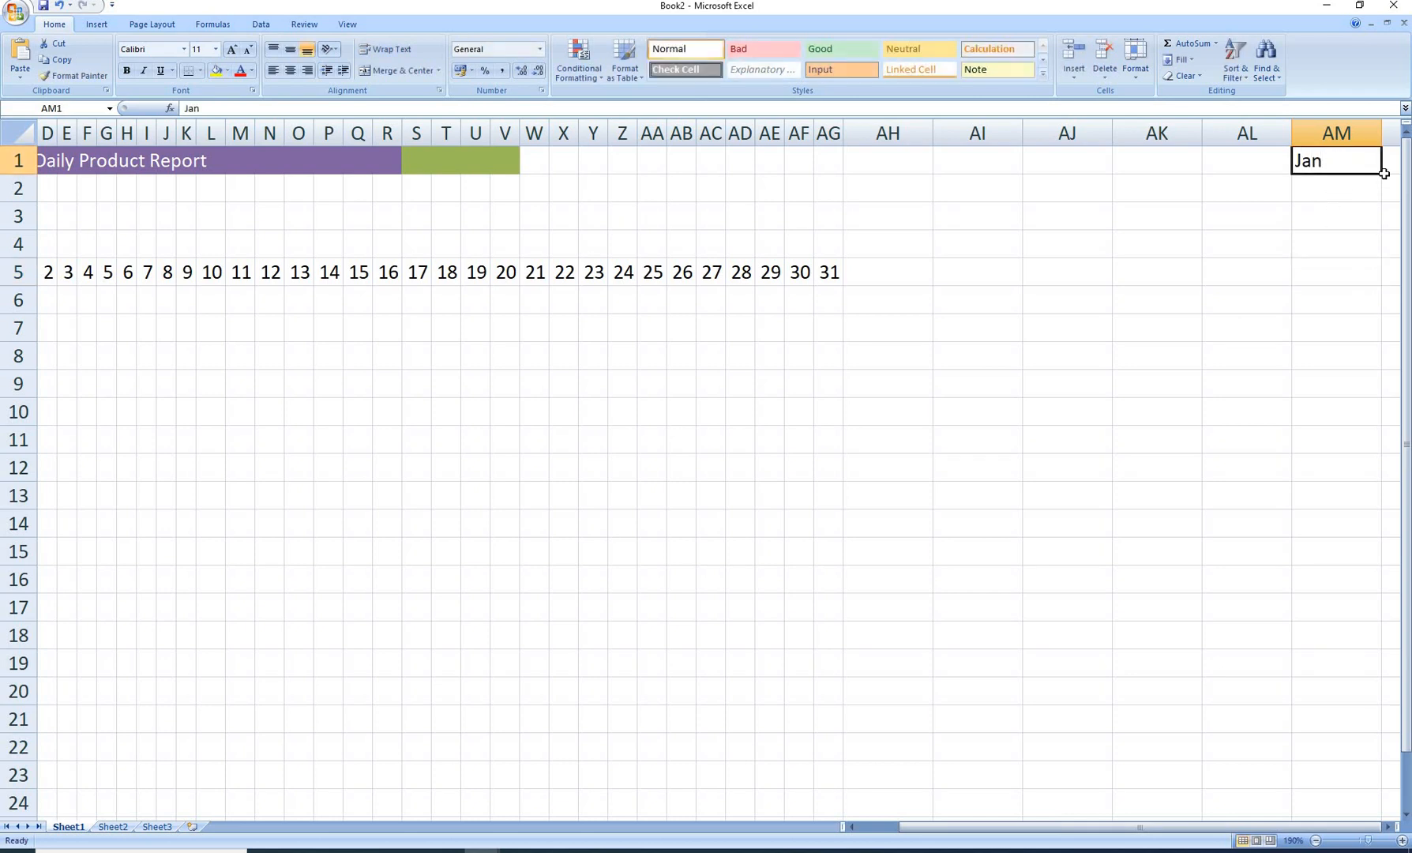
{"action": "left_click_drag", "start_coordinate": [1381, 174], "coordinate": [1385, 390]}
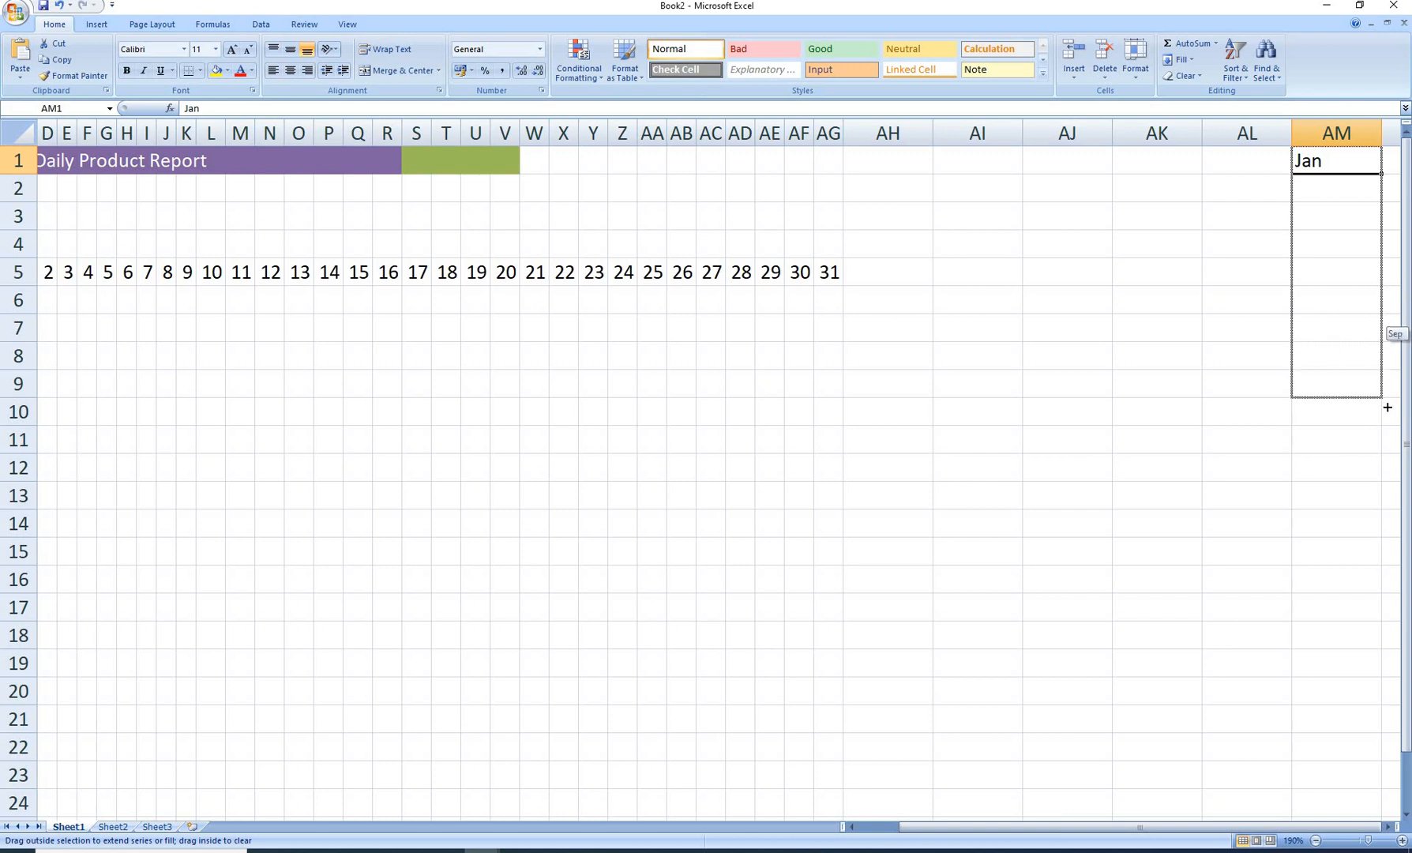
{"action": "left_click_drag", "start_coordinate": [1388, 413], "coordinate": [1384, 475]}
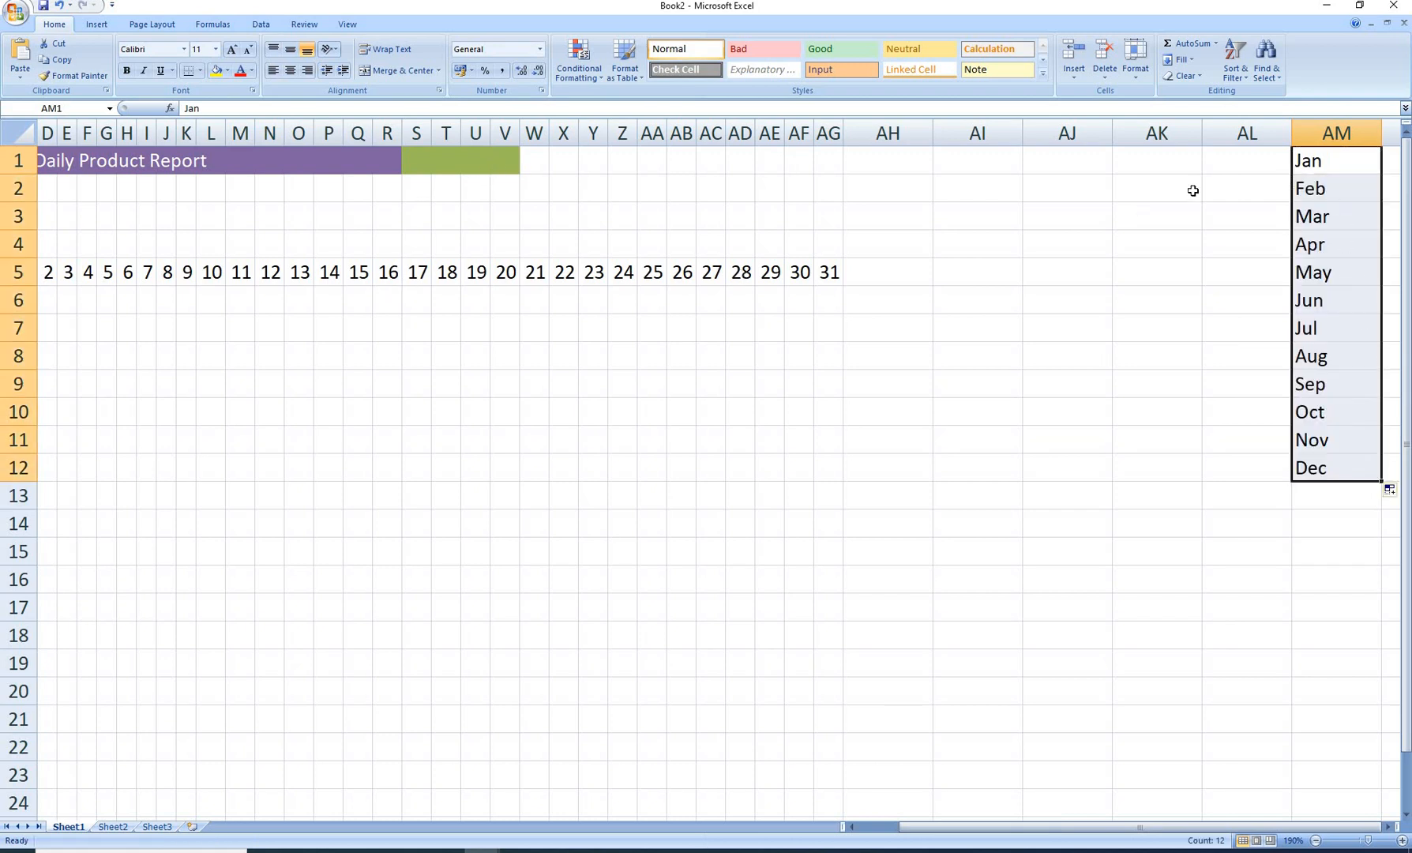
Add list data validation to the merged cell S1 with the months in =$AM$1:$AM$12 as its source.
{"action": "left_click", "coordinate": [489, 161]}
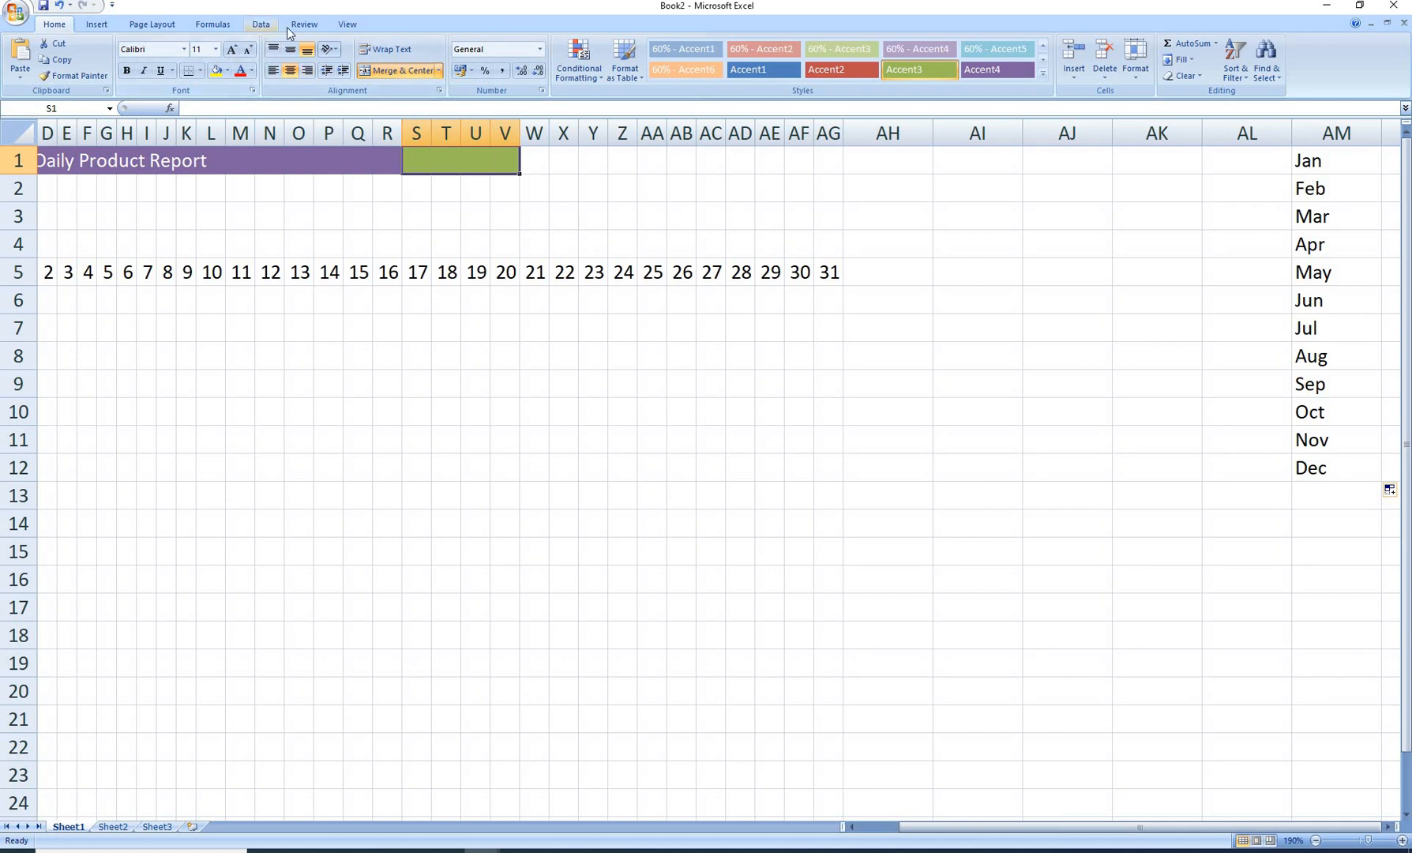
{"action": "left_click", "coordinate": [260, 24]}
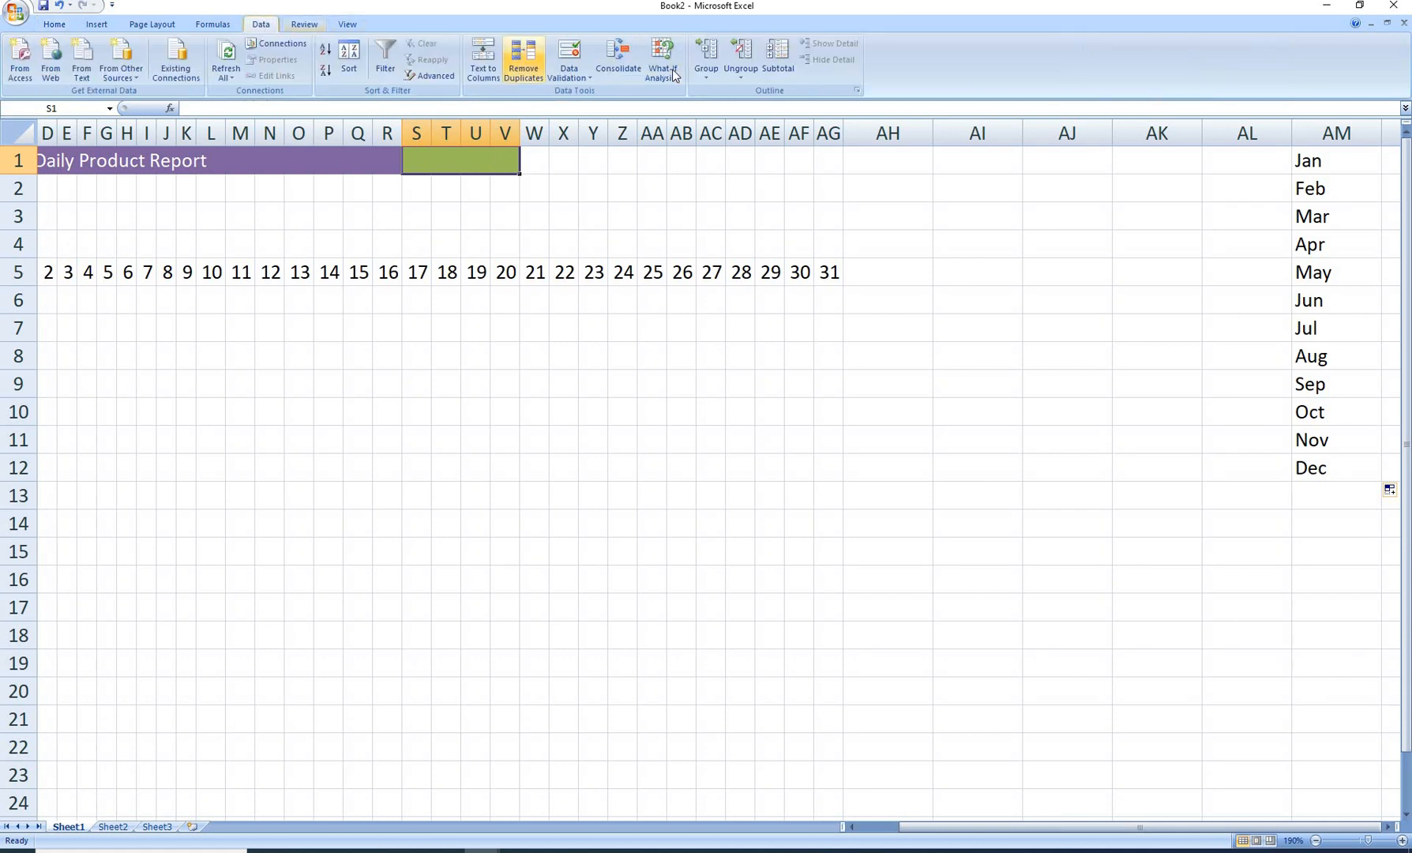
{"action": "left_click", "coordinate": [569, 54]}
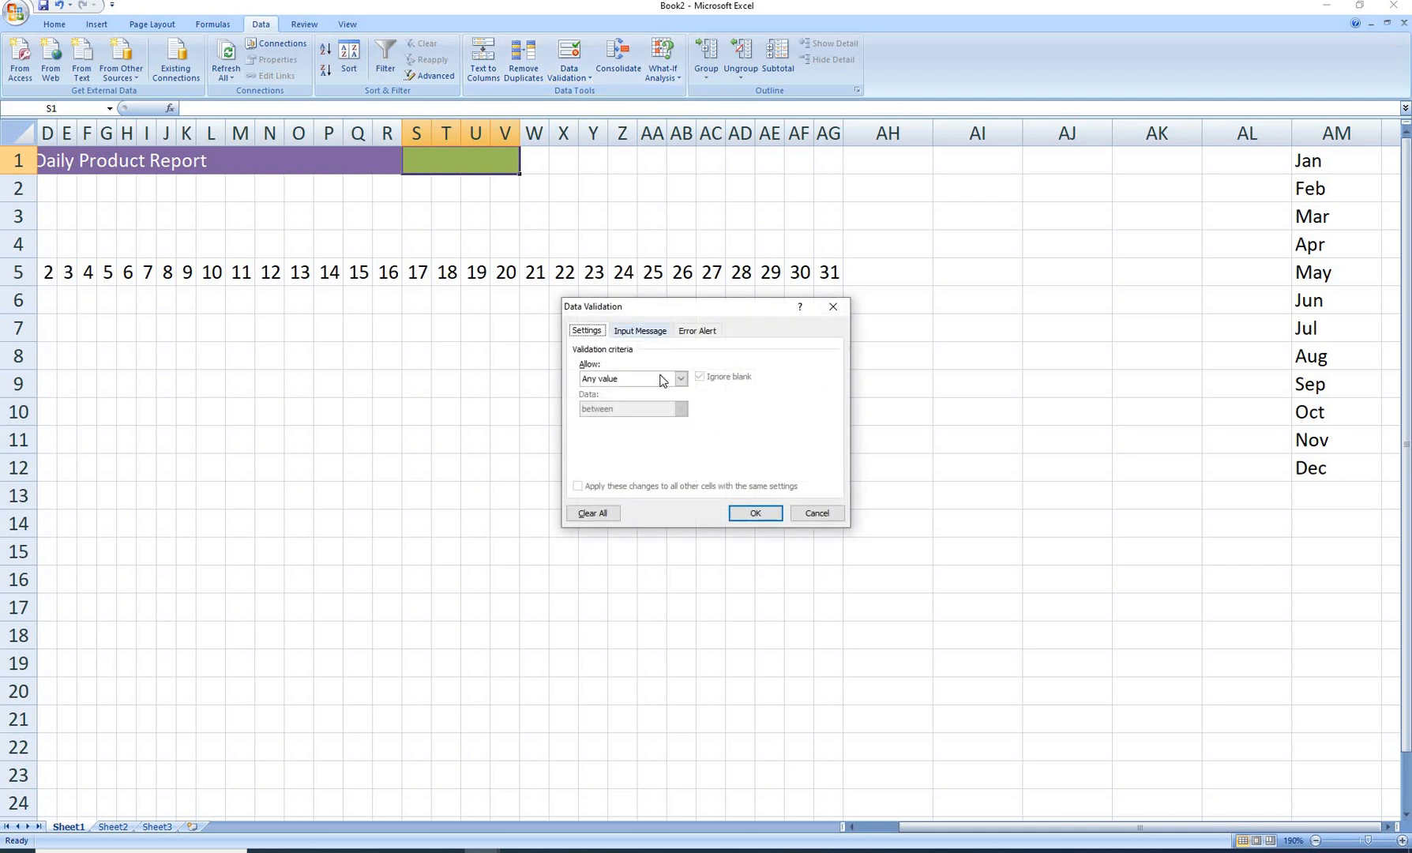
{"action": "left_click", "coordinate": [640, 385]}
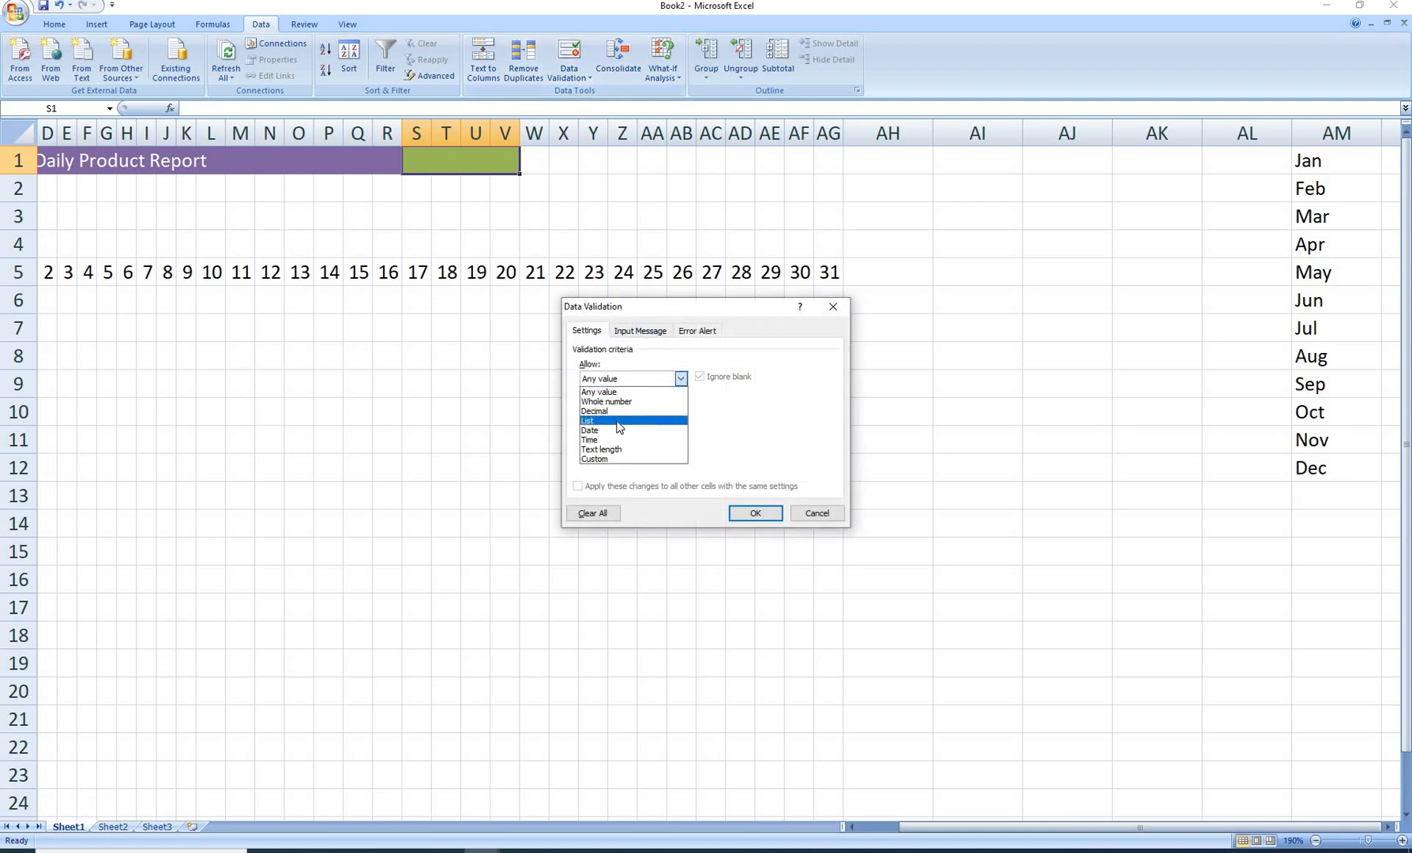
{"action": "left_click", "coordinate": [632, 414]}
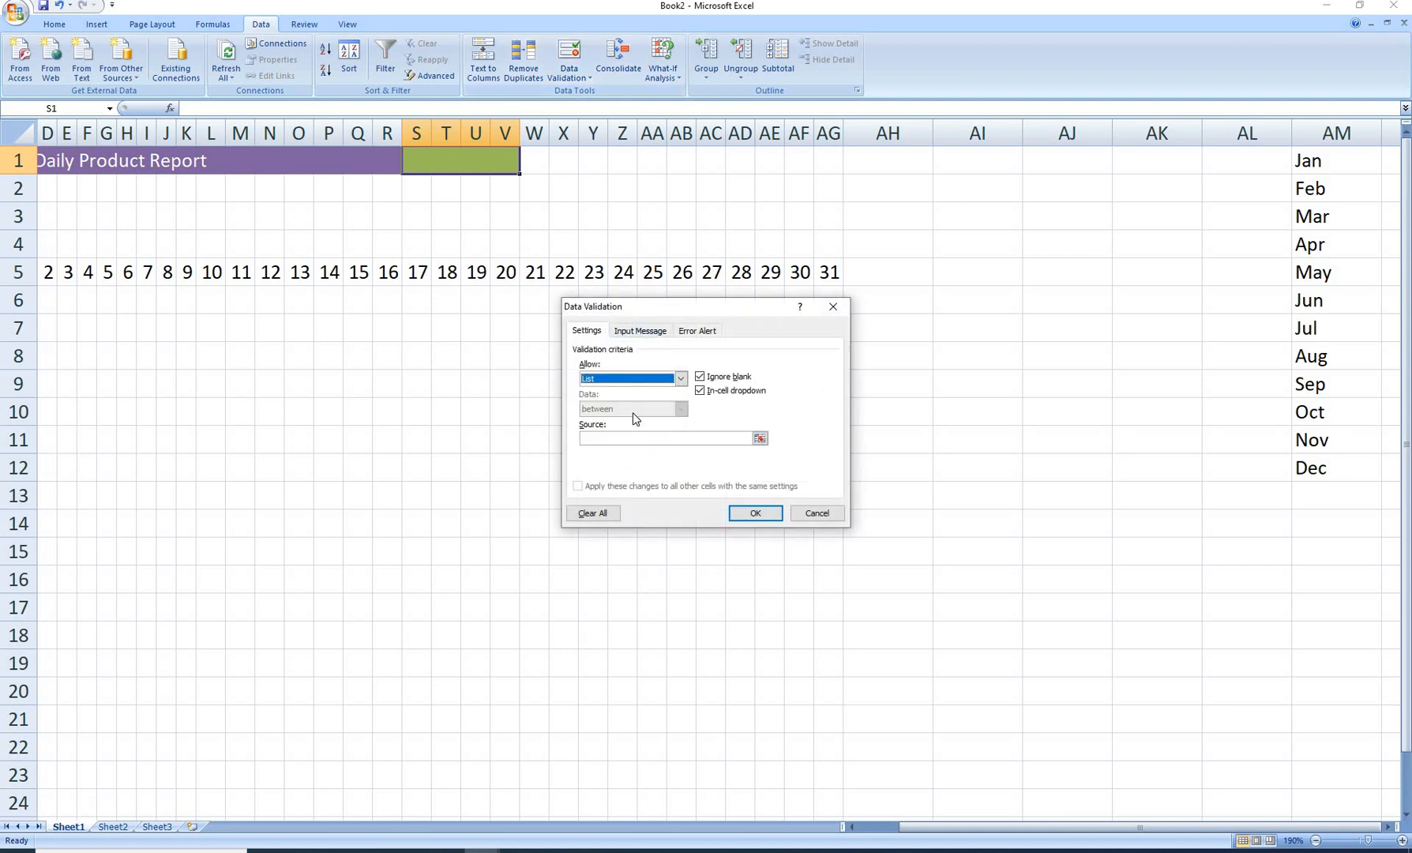
{"action": "left_click", "coordinate": [589, 439]}
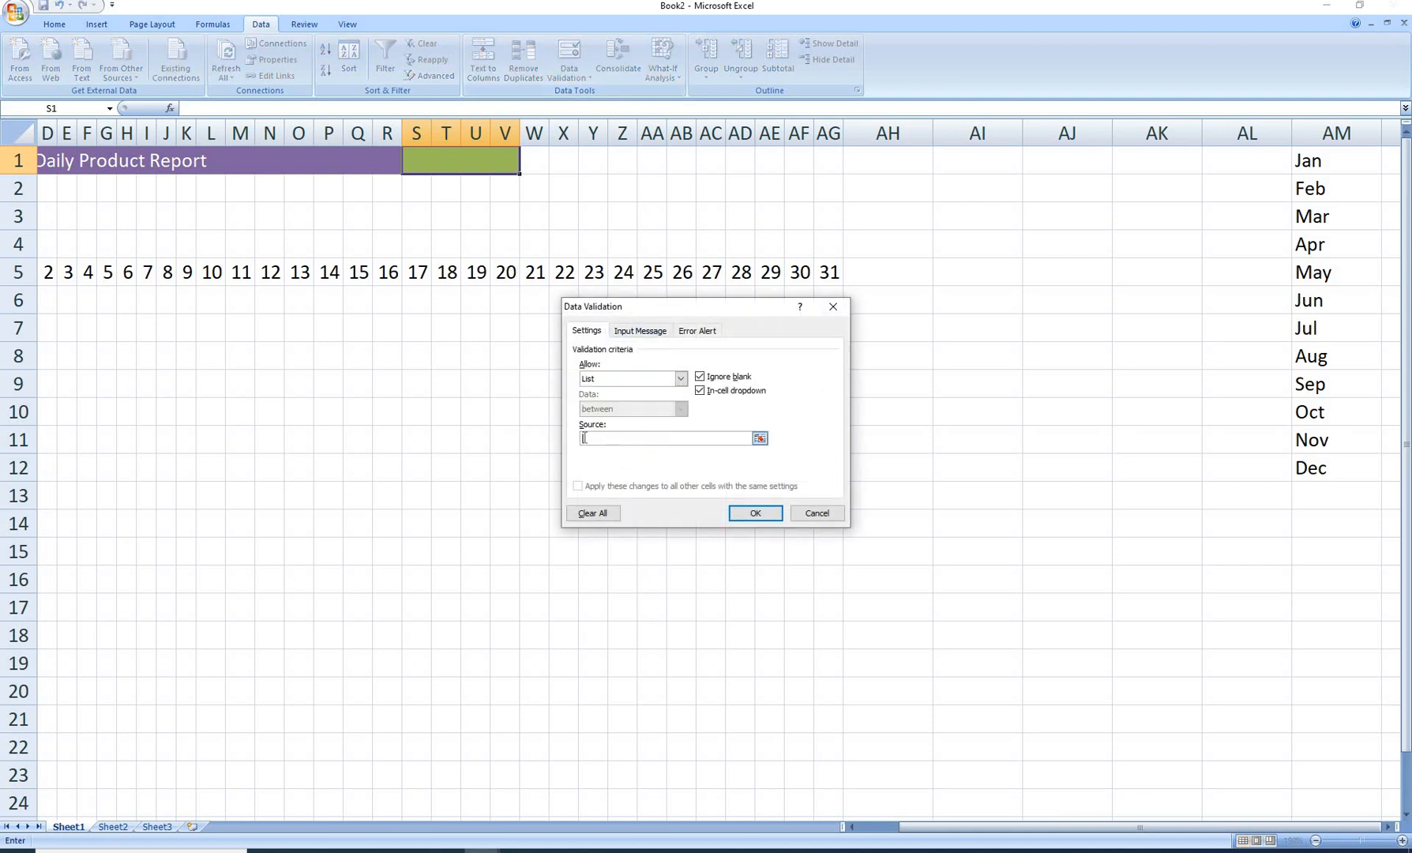
{"action": "left_click", "coordinate": [759, 439]}
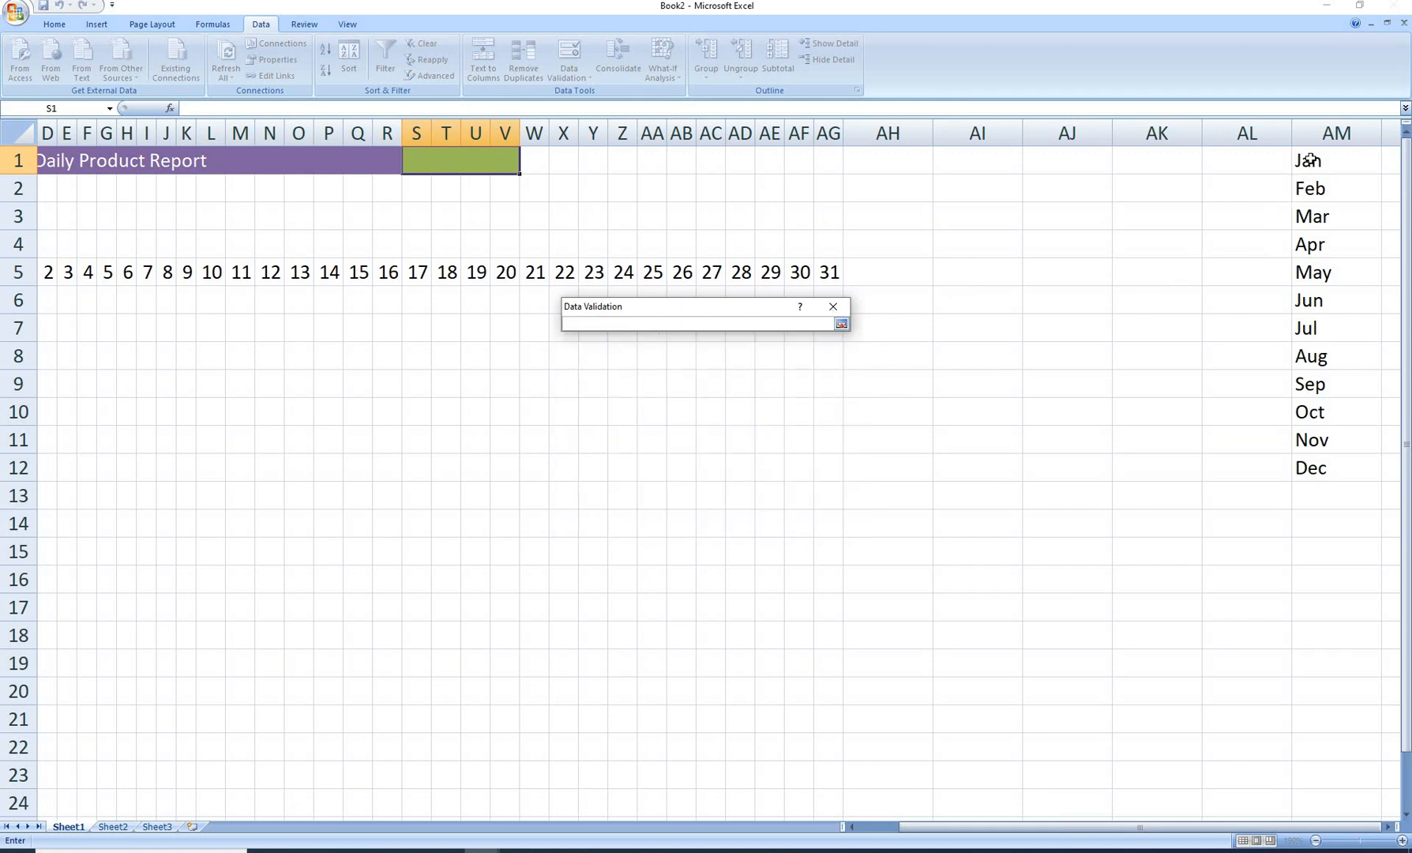
{"action": "left_click_drag", "start_coordinate": [1304, 160], "coordinate": [1300, 466]}
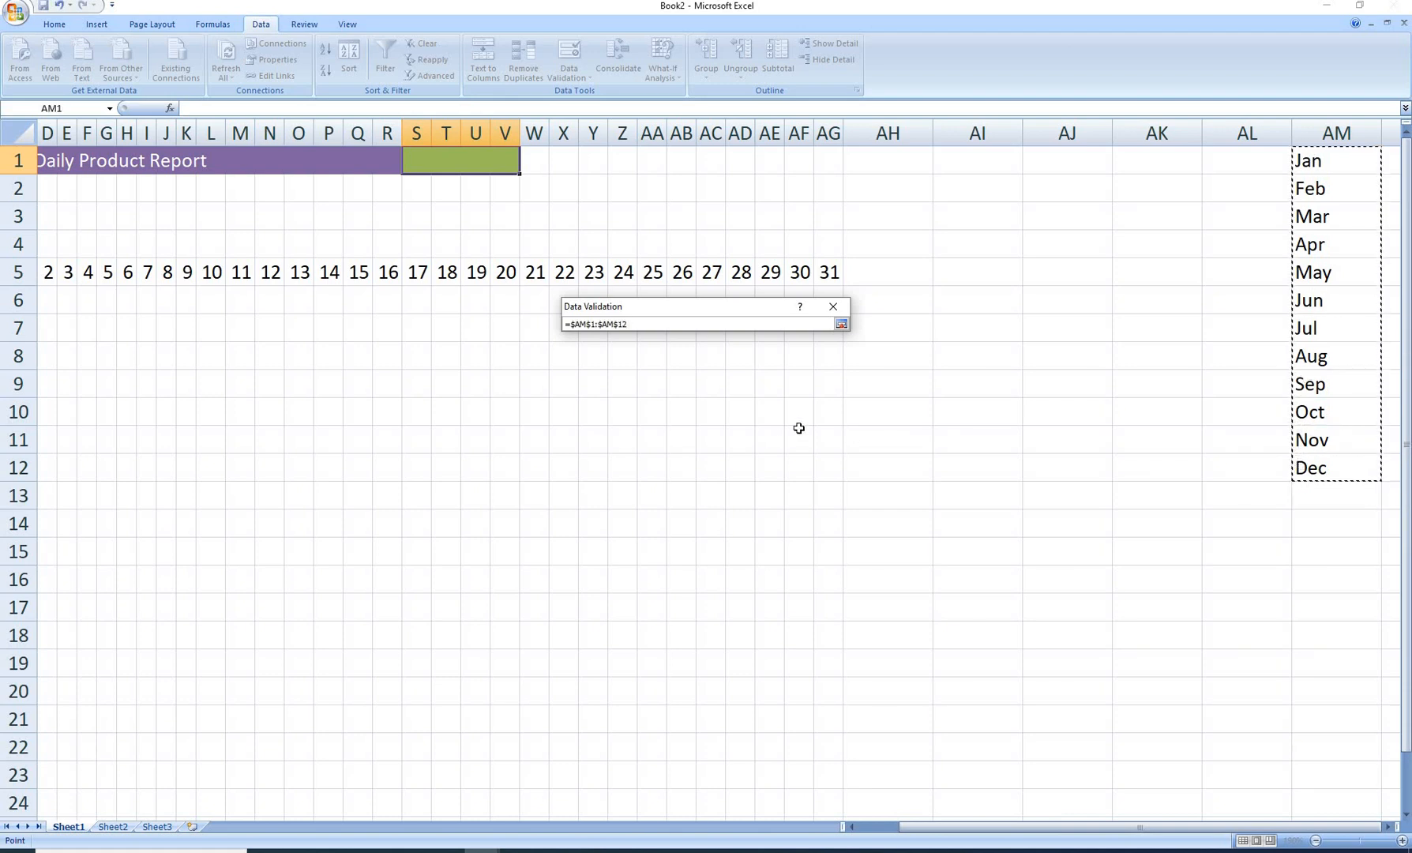
{"action": "left_click", "coordinate": [842, 324]}
{"action": "left_click", "coordinate": [758, 514]}
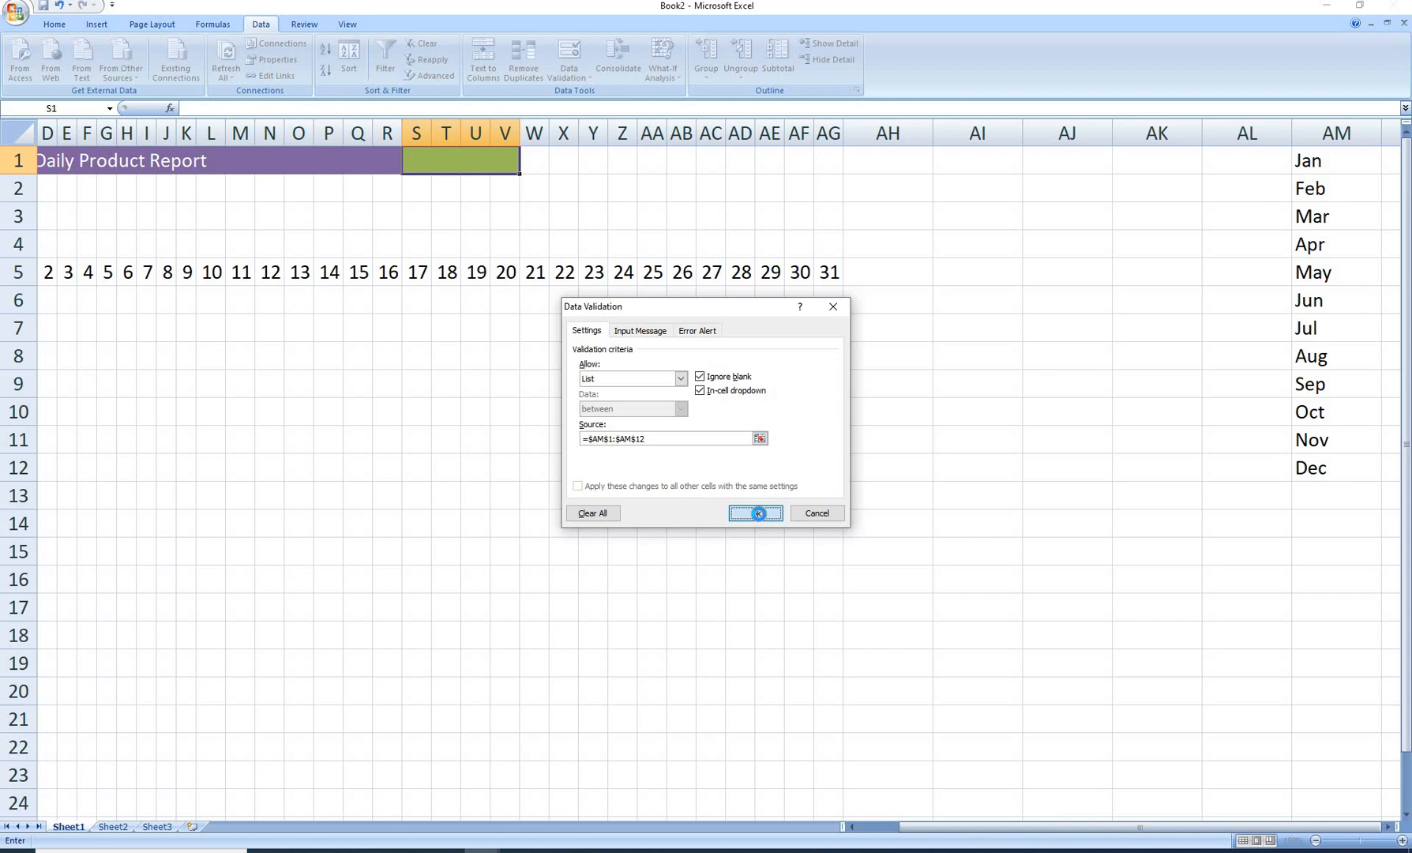
Choose Feb from the month drop-down in S1.
{"action": "left_click", "coordinate": [506, 215]}
{"action": "left_click", "coordinate": [499, 160]}
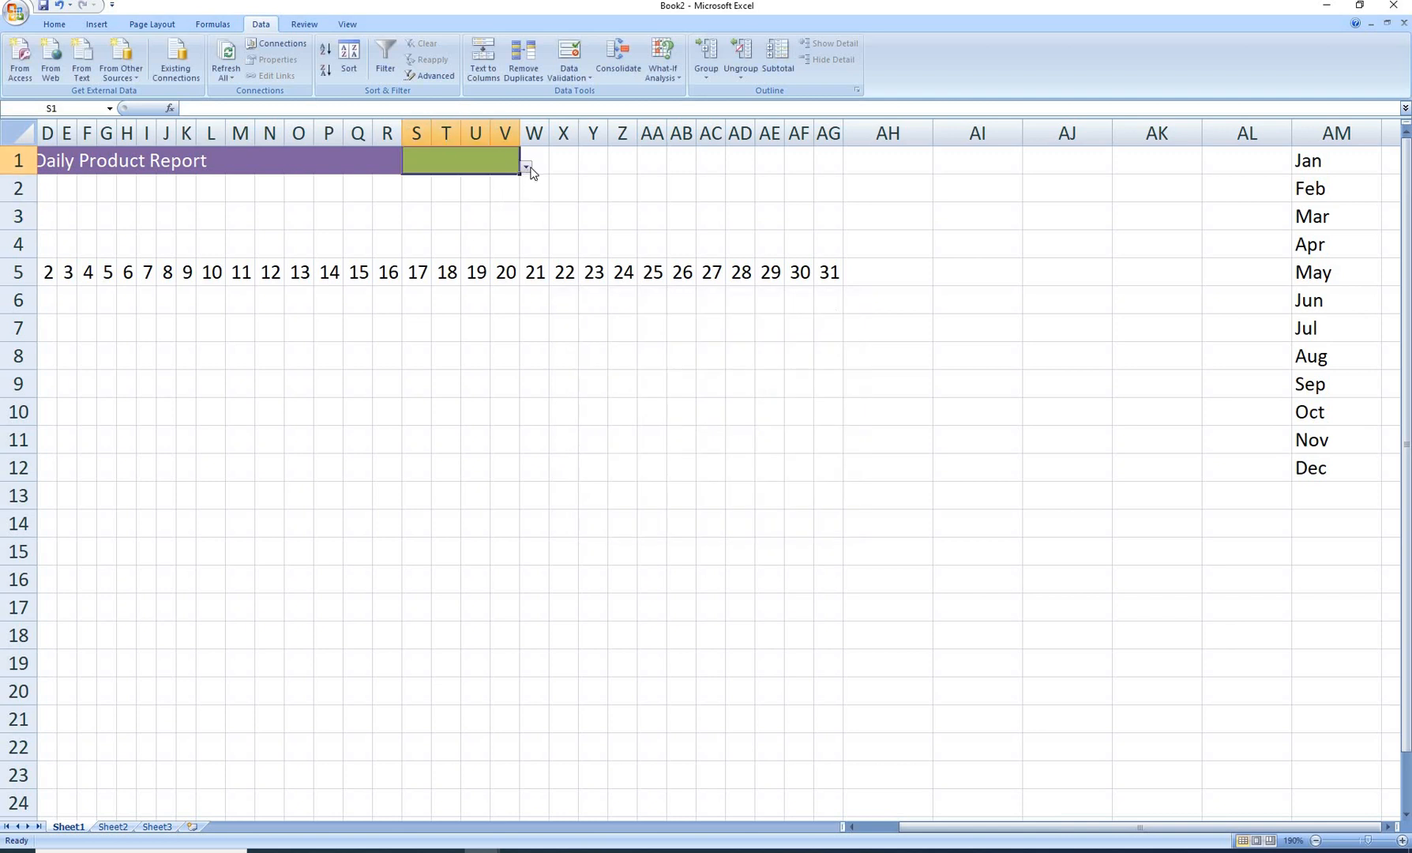
{"action": "left_click", "coordinate": [527, 168]}
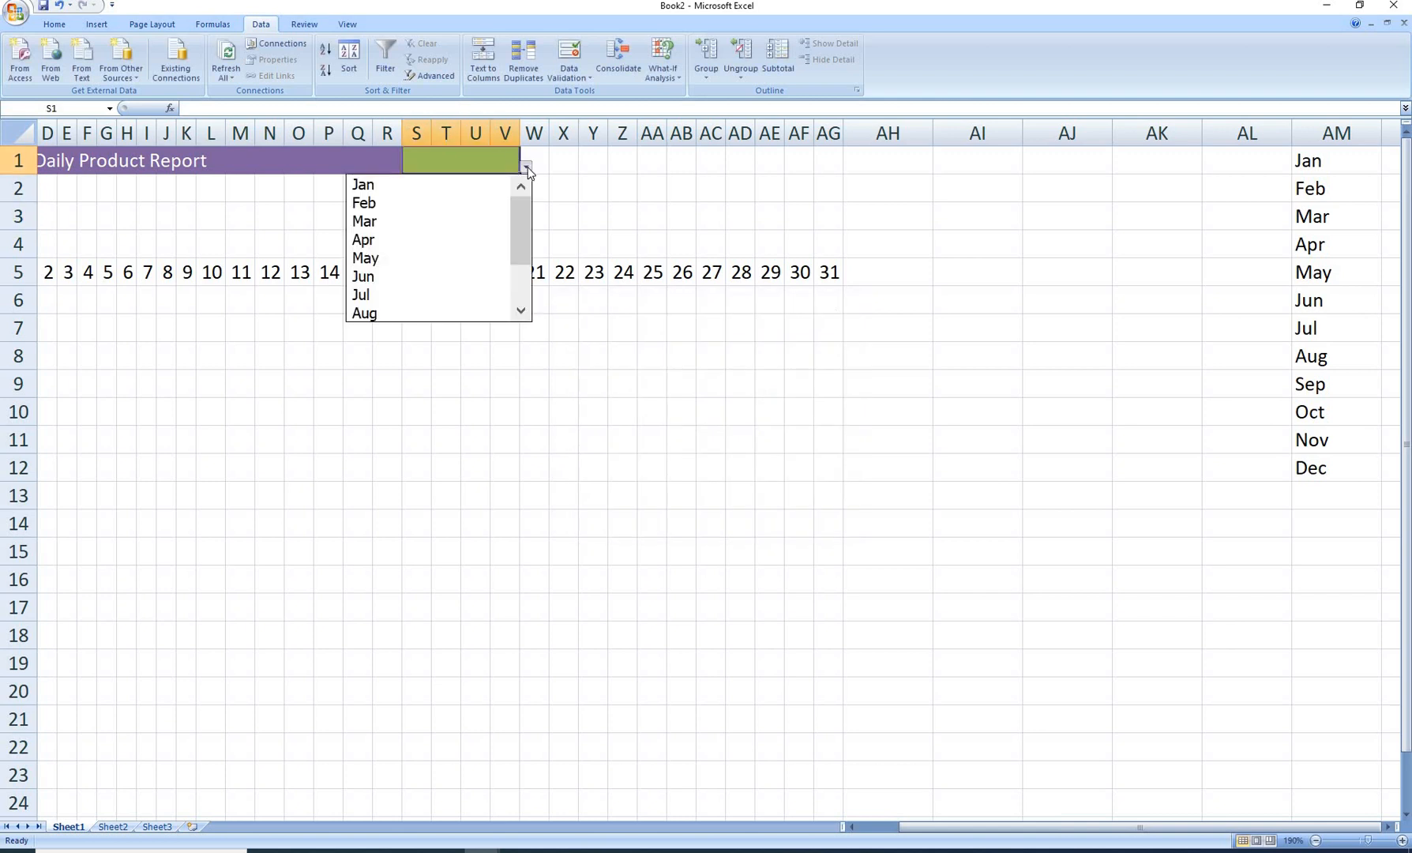
{"action": "left_click", "coordinate": [407, 207]}
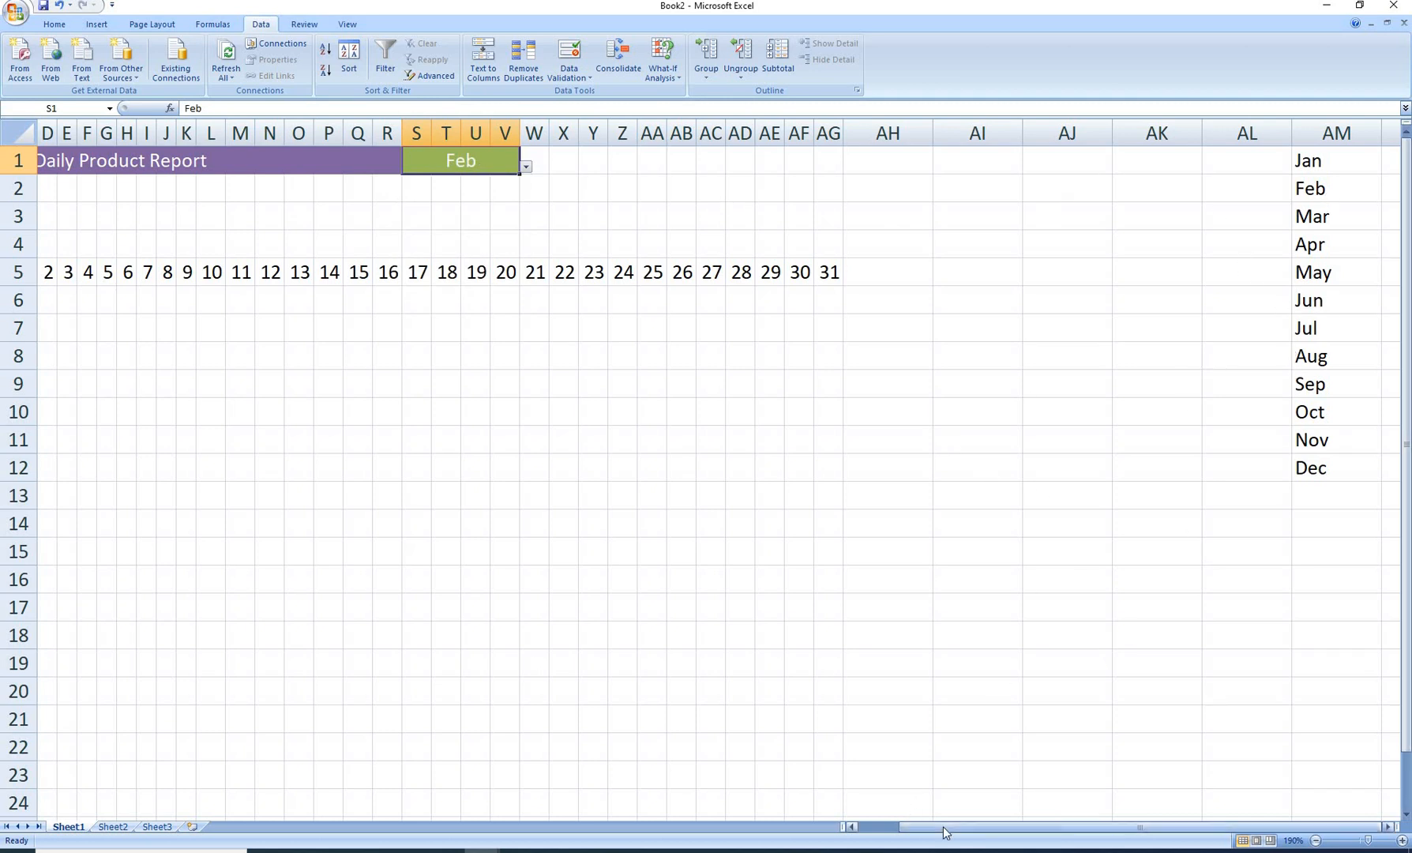
Merge and center the empty cells W1:Z1 beside the month cell.
{"action": "left_click_drag", "start_coordinate": [945, 828], "coordinate": [758, 690]}
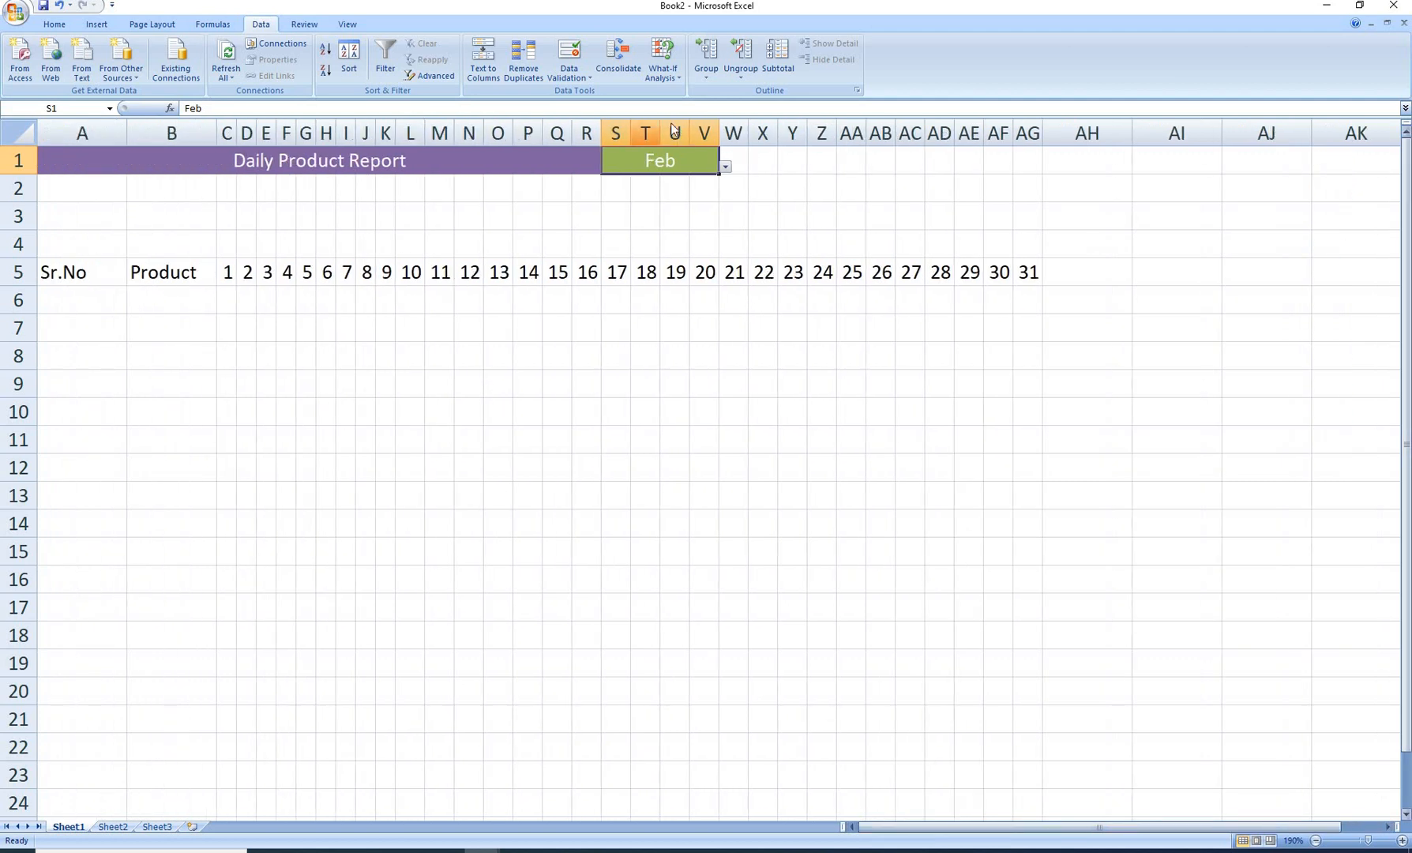
{"action": "left_click_drag", "start_coordinate": [734, 154], "coordinate": [820, 158]}
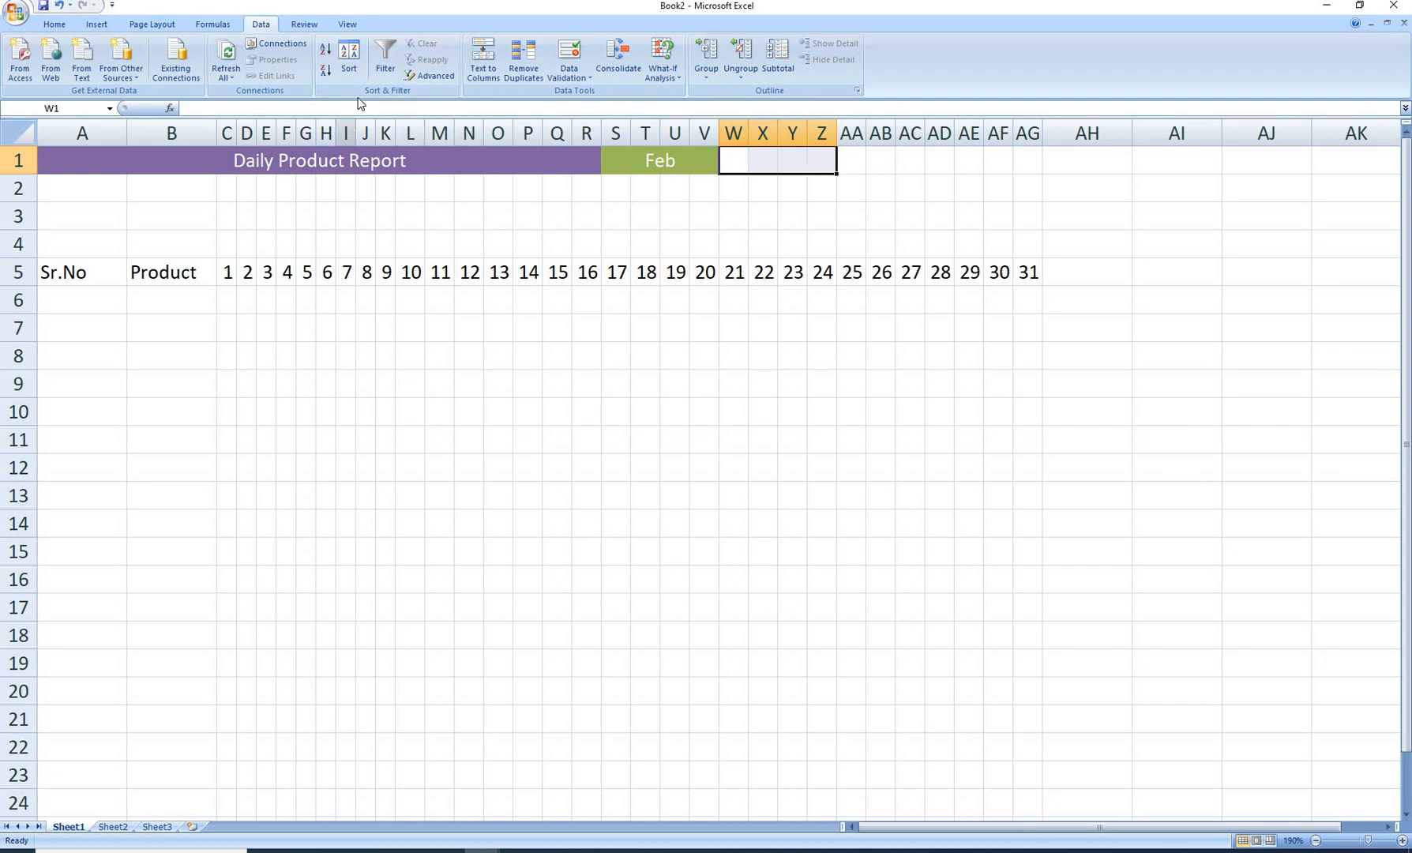
{"action": "left_click", "coordinate": [56, 24]}
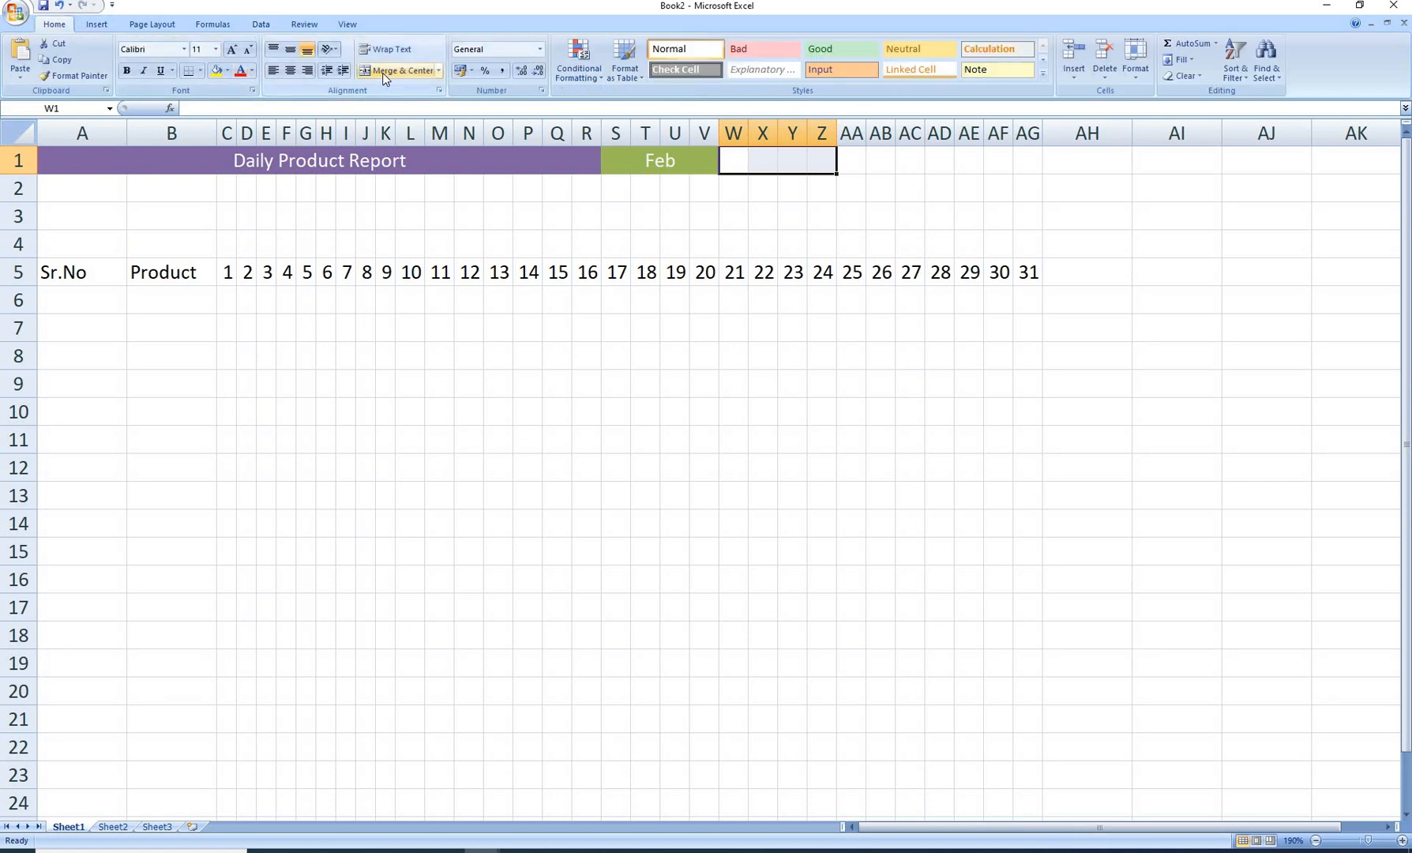
{"action": "left_click", "coordinate": [383, 71]}
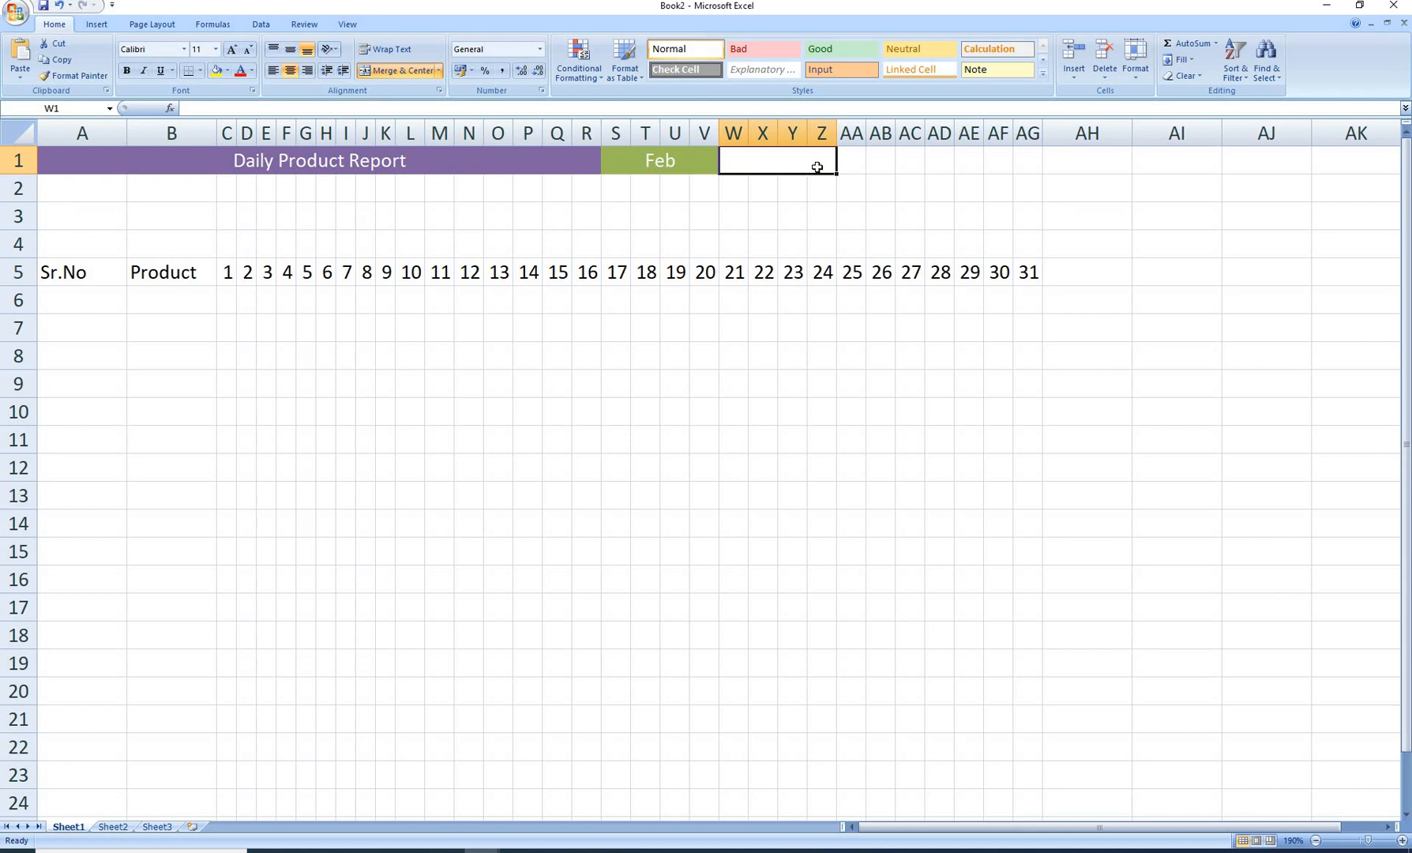
Merge and center AA1:AB1 with the text "To", and merge and center the empty cells AC1:AG1.
{"action": "left_click_drag", "start_coordinate": [851, 160], "coordinate": [880, 162]}
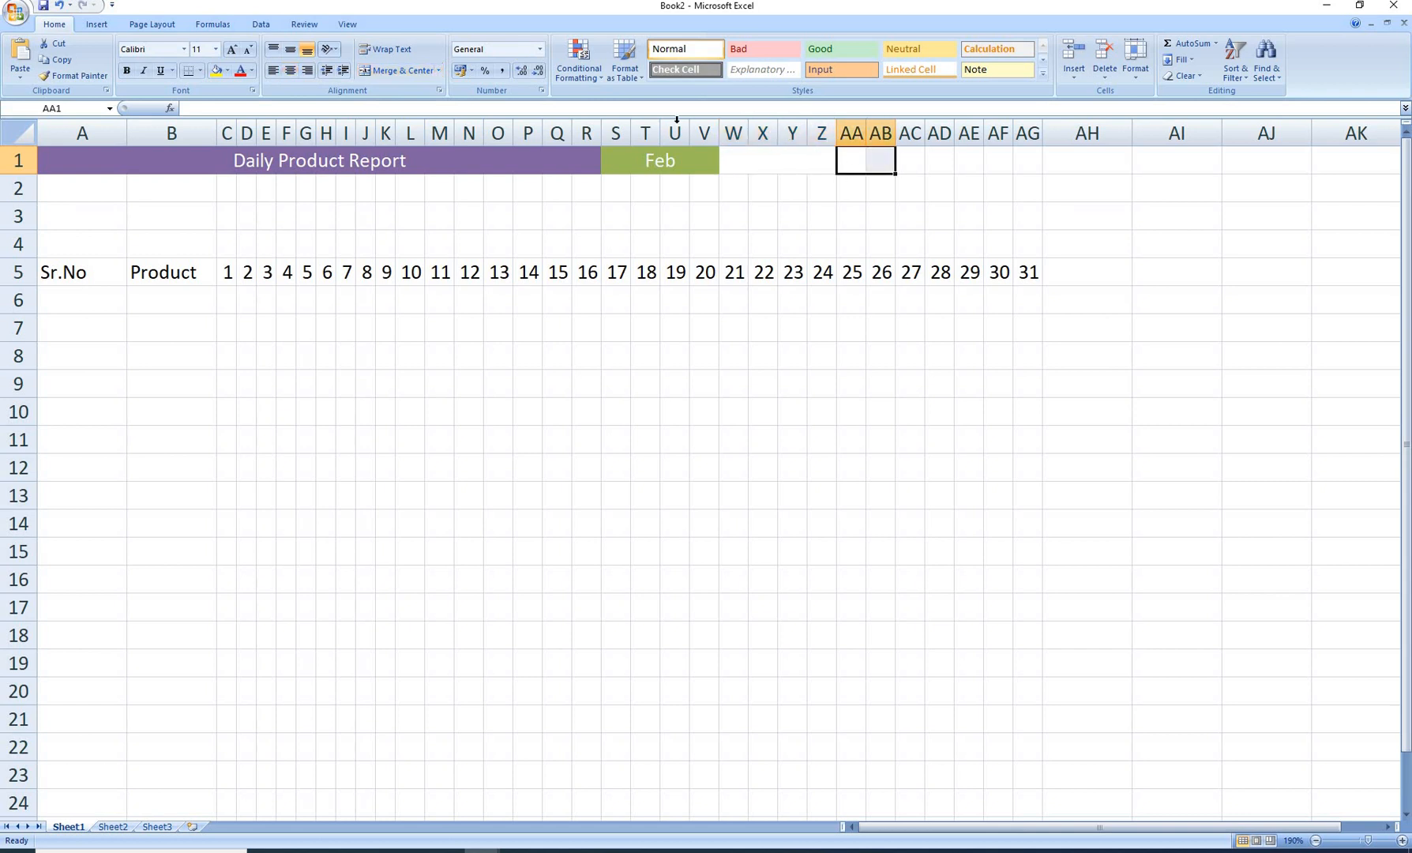
{"action": "left_click", "coordinate": [389, 70]}
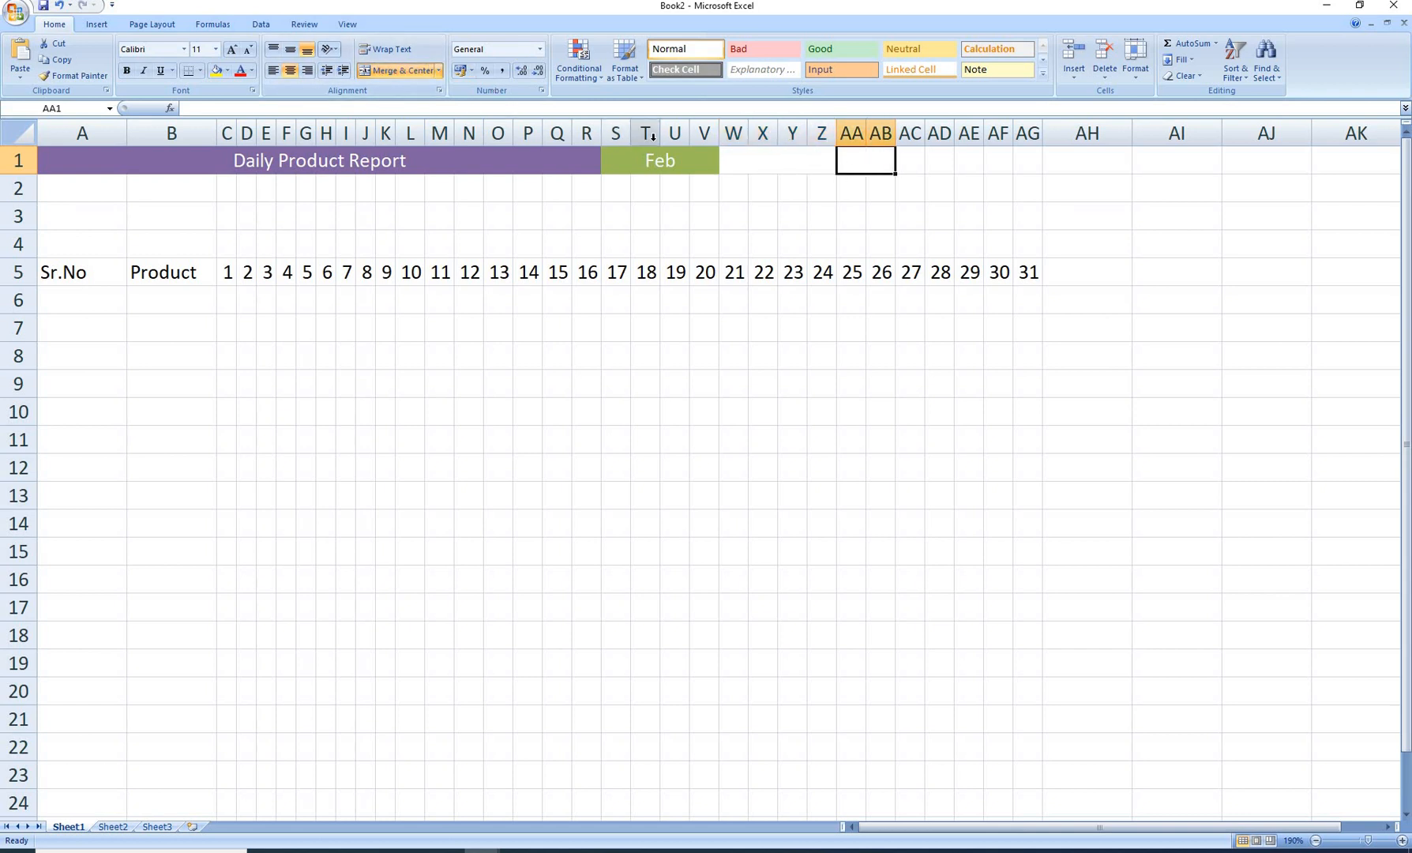
{"action": "type", "text": "t"}
{"action": "key", "text": "BackSpace"}
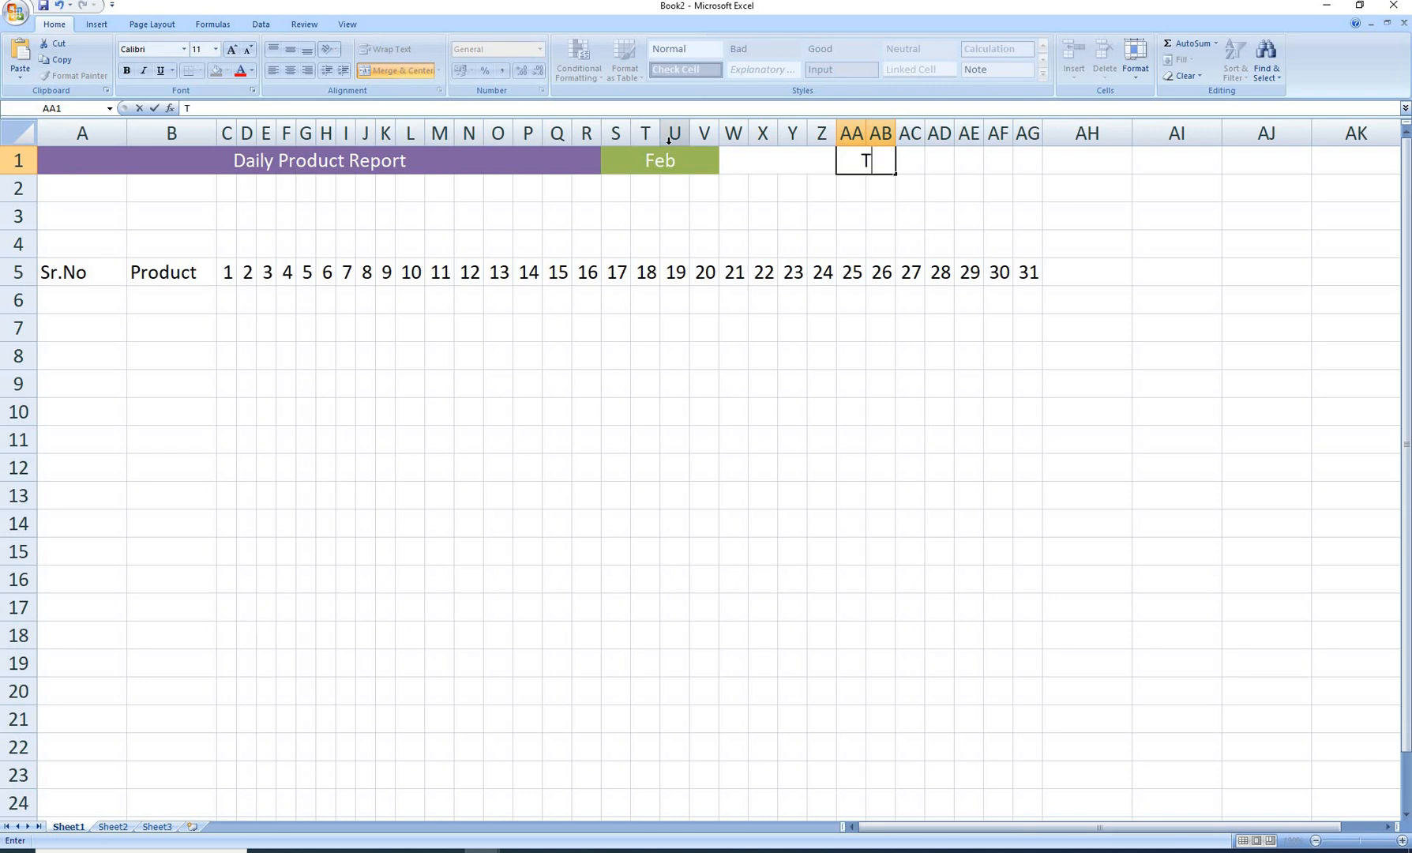
{"action": "type", "text": "To"}
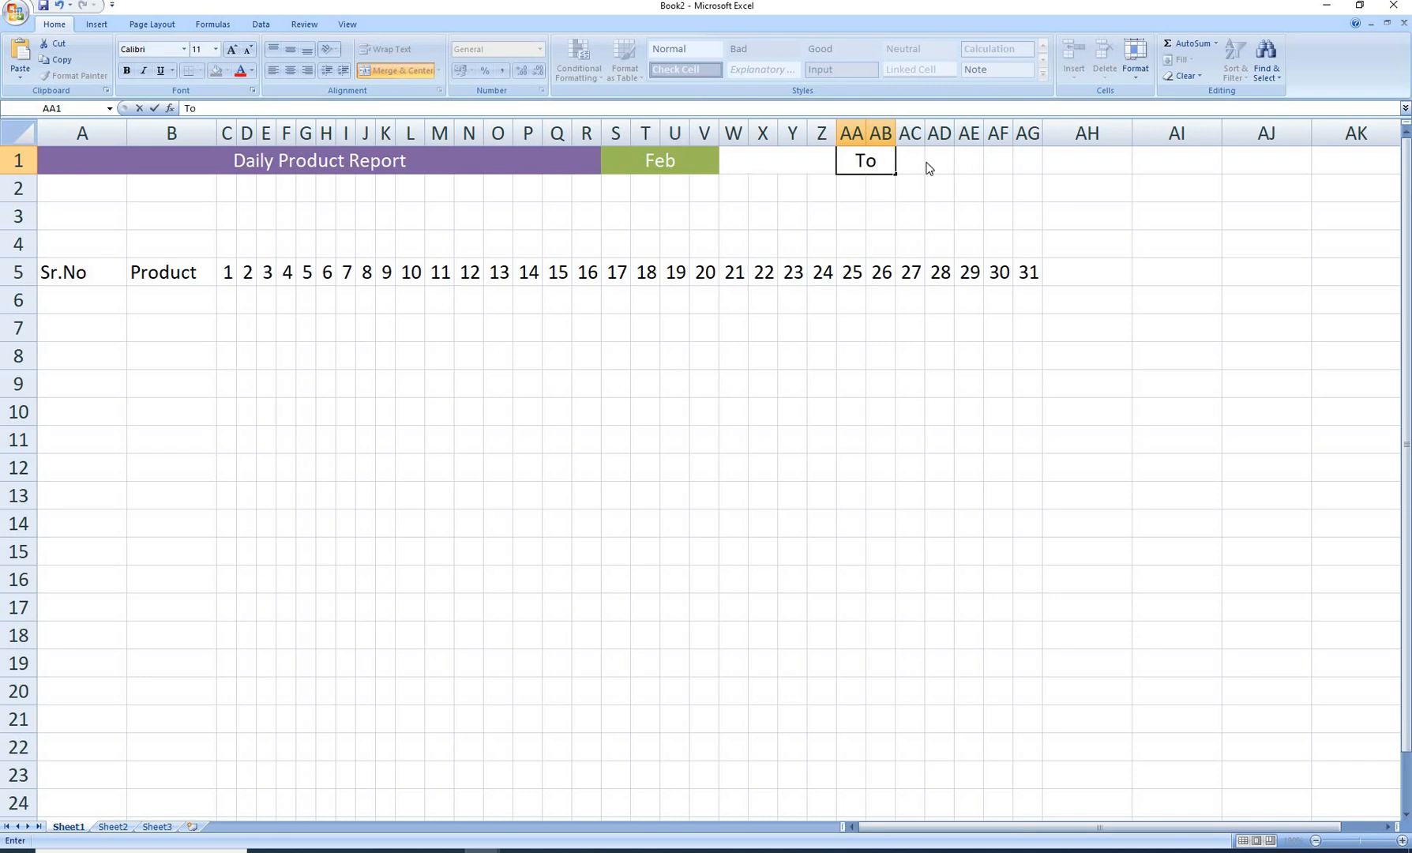
{"action": "left_click_drag", "start_coordinate": [916, 157], "coordinate": [1020, 166]}
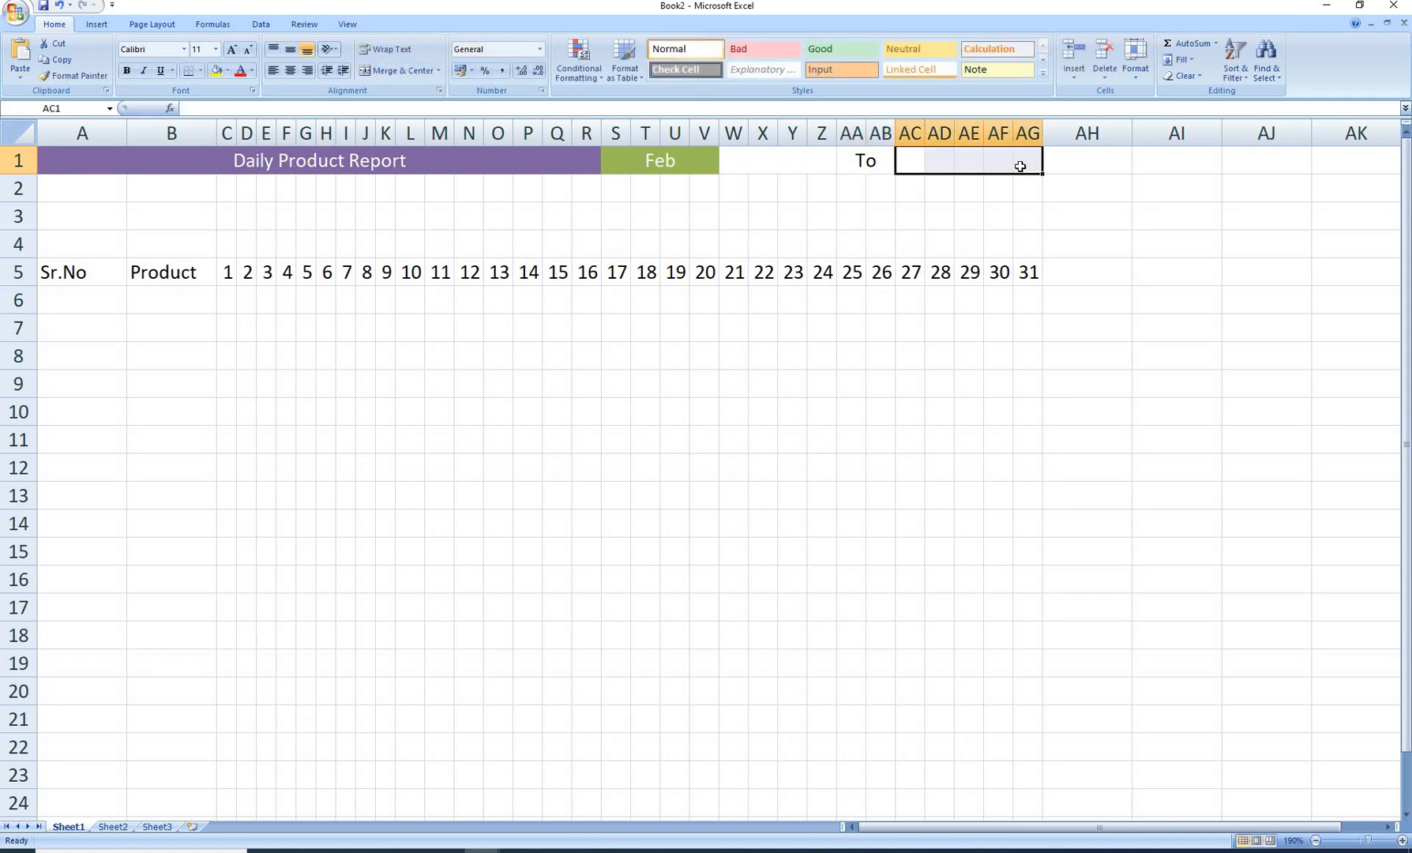
{"action": "left_click", "coordinate": [414, 71]}
Enter the formula =DATEVALUE("1"&S1) in W1 to calculate the first day of the selected month.
{"action": "left_click", "coordinate": [757, 161]}
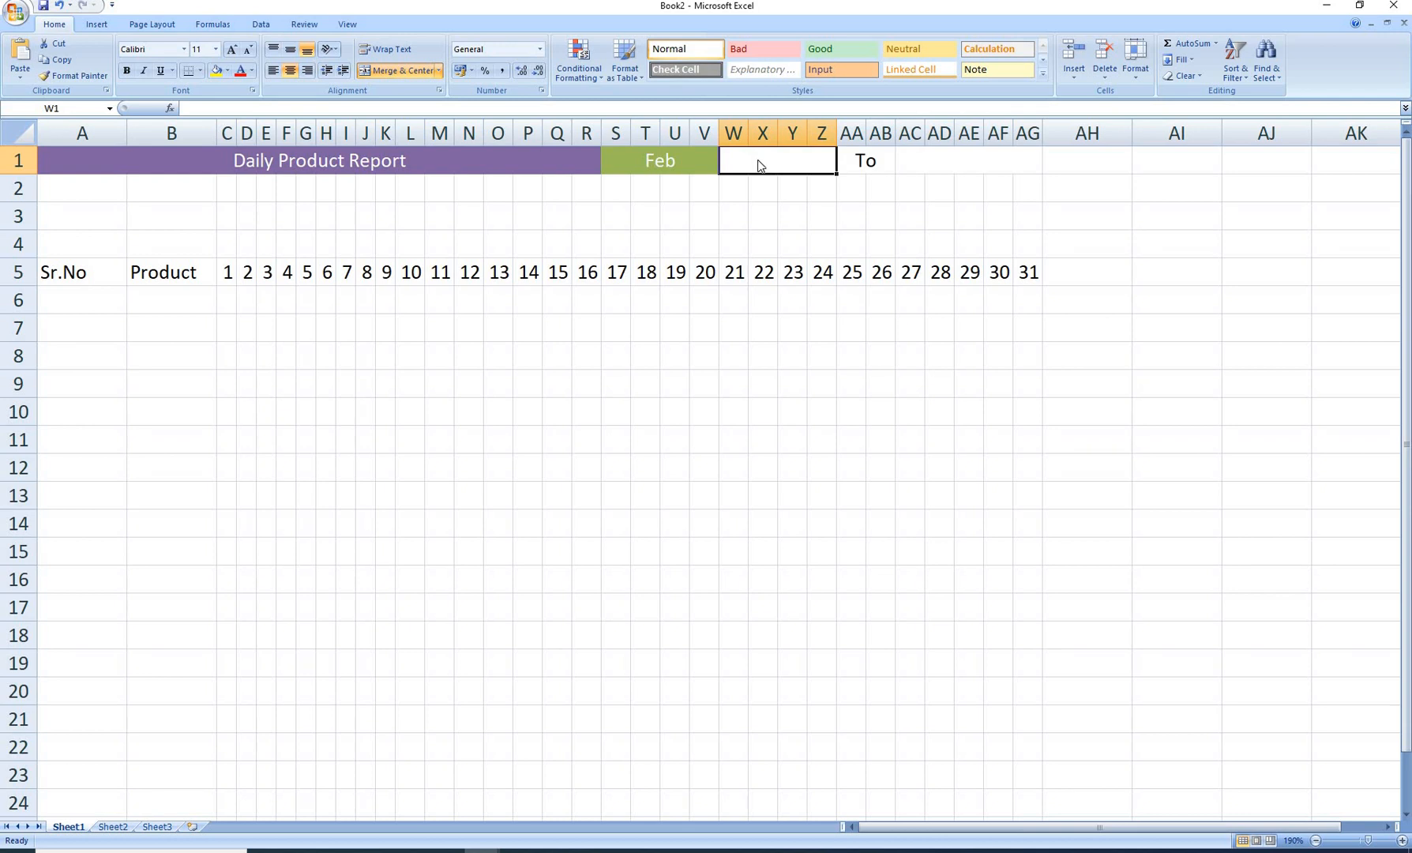
{"action": "type", "text": "=da"}
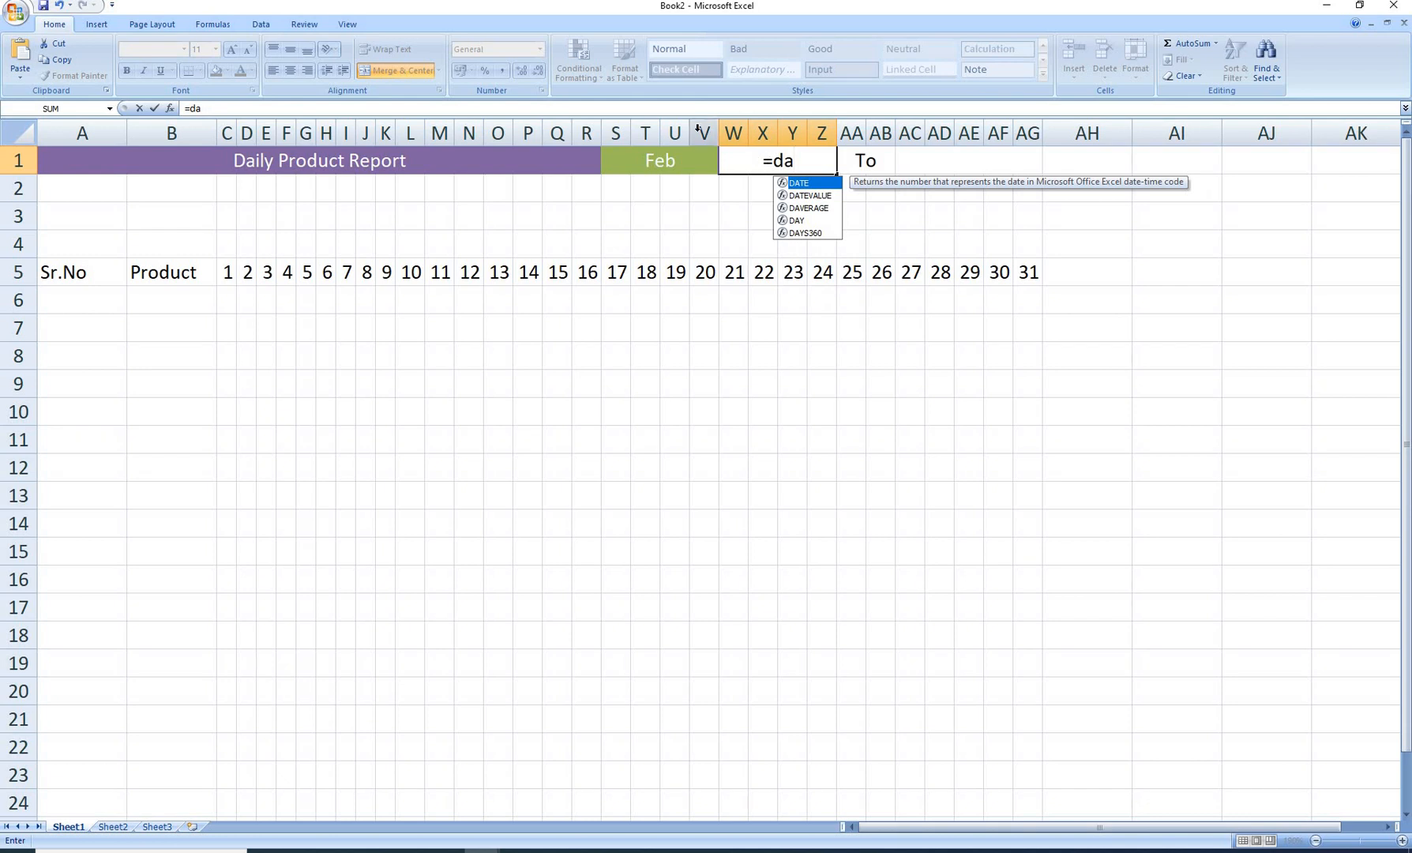
{"action": "double_click", "coordinate": [809, 196]}
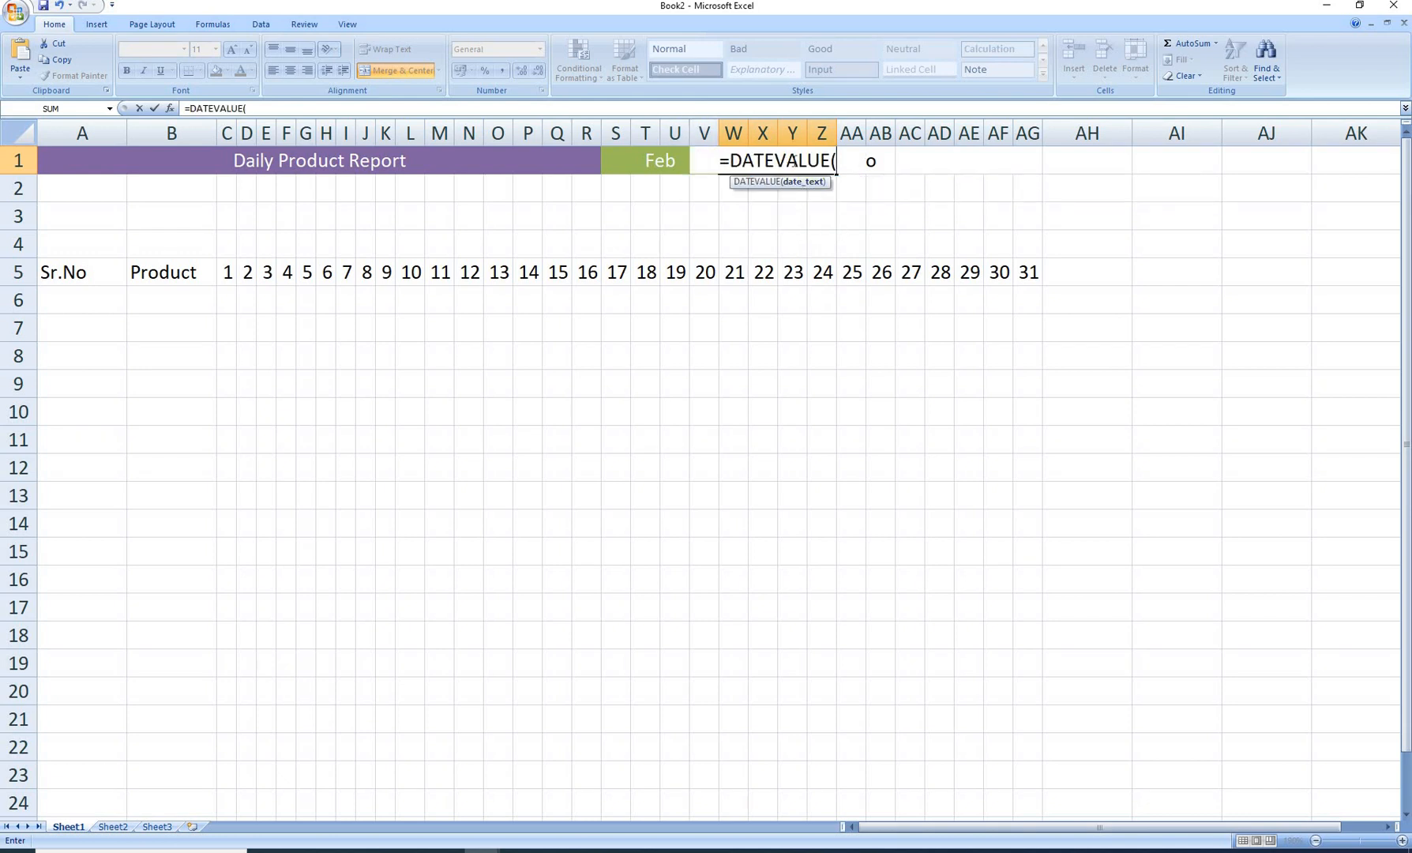
{"action": "type", "text": "\"1\""}
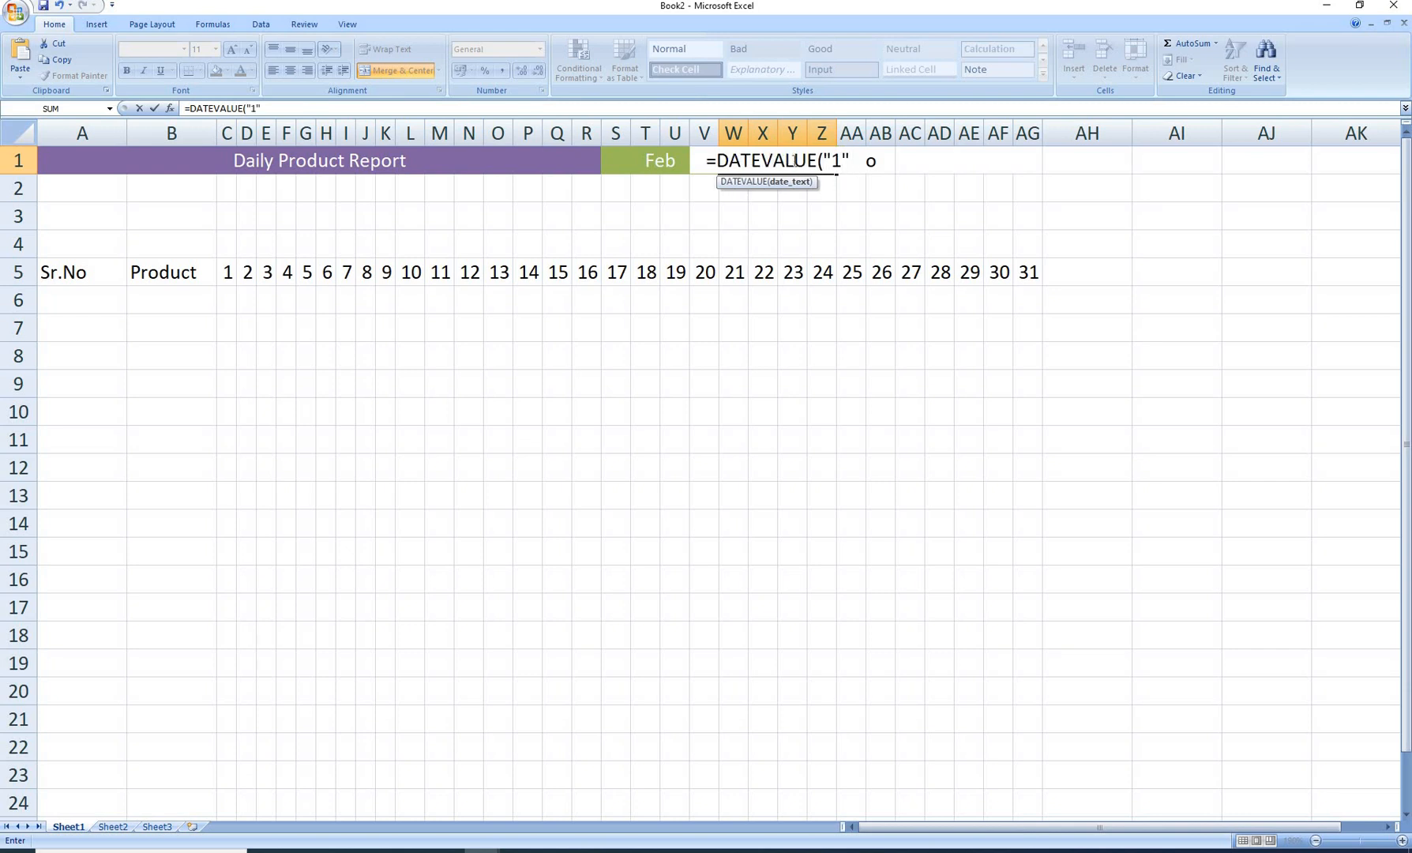
{"action": "type", "text": "&"}
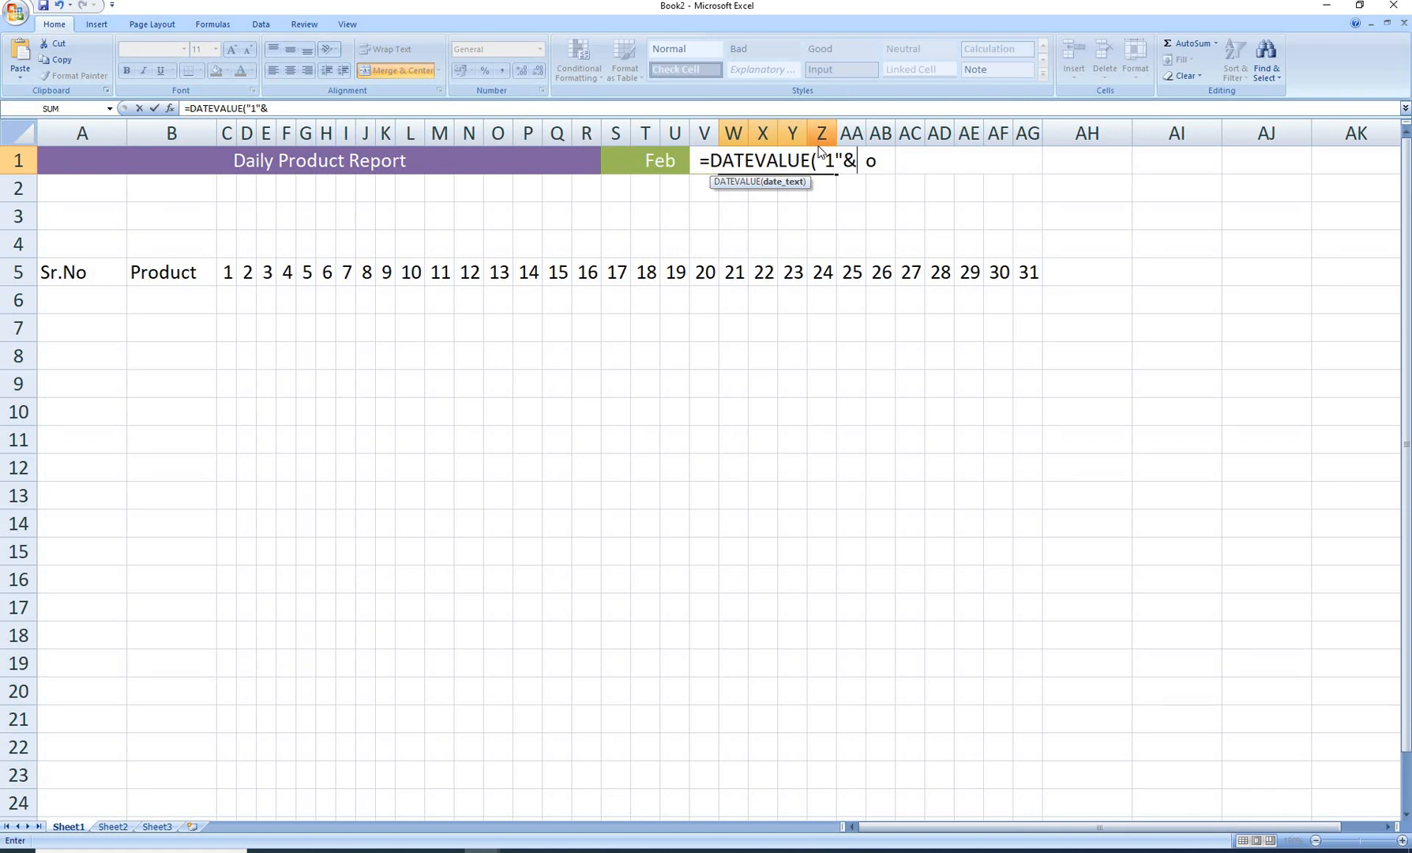
{"action": "left_click", "coordinate": [626, 160]}
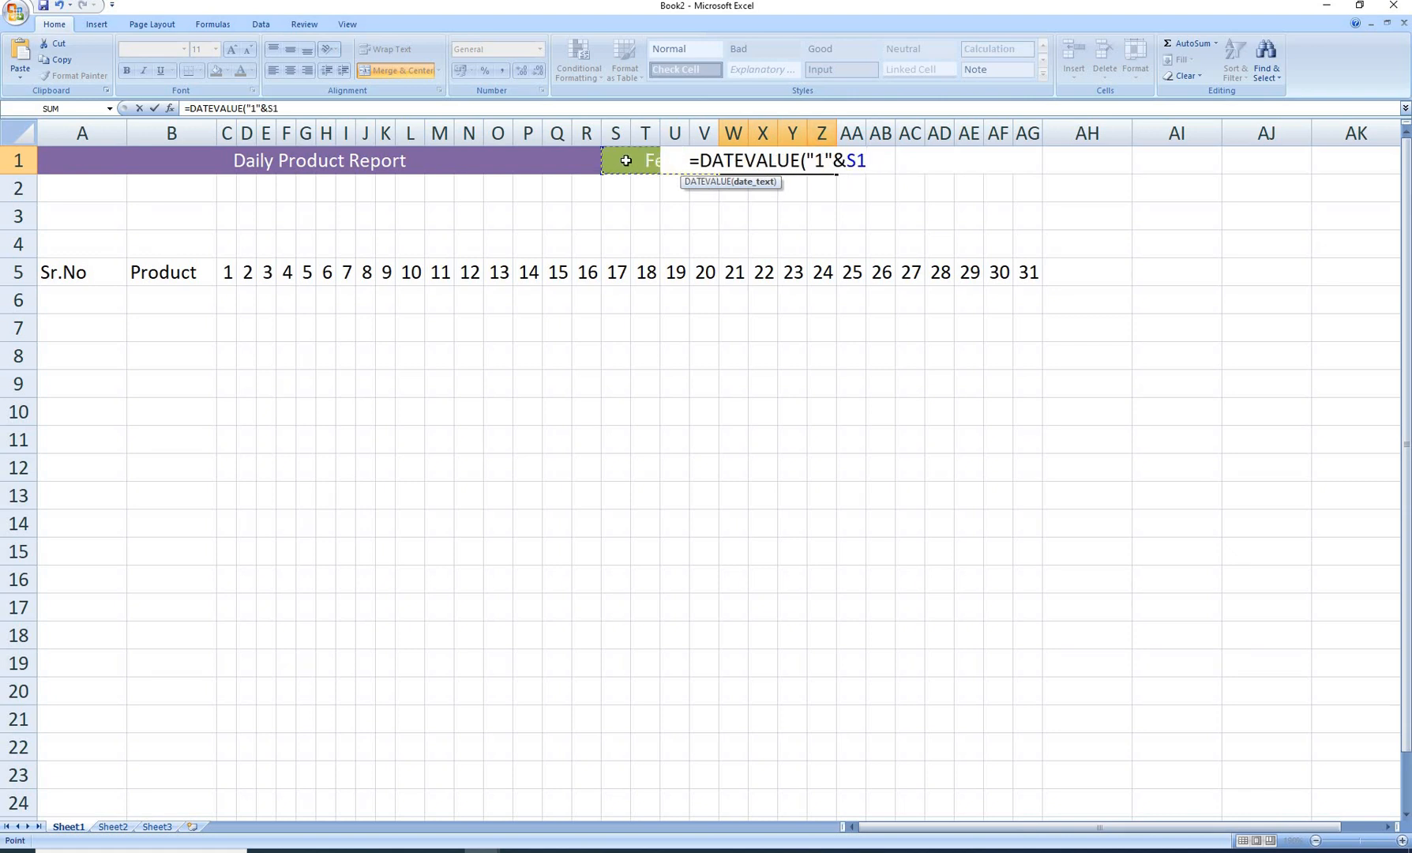
{"action": "type", "text": ")"}
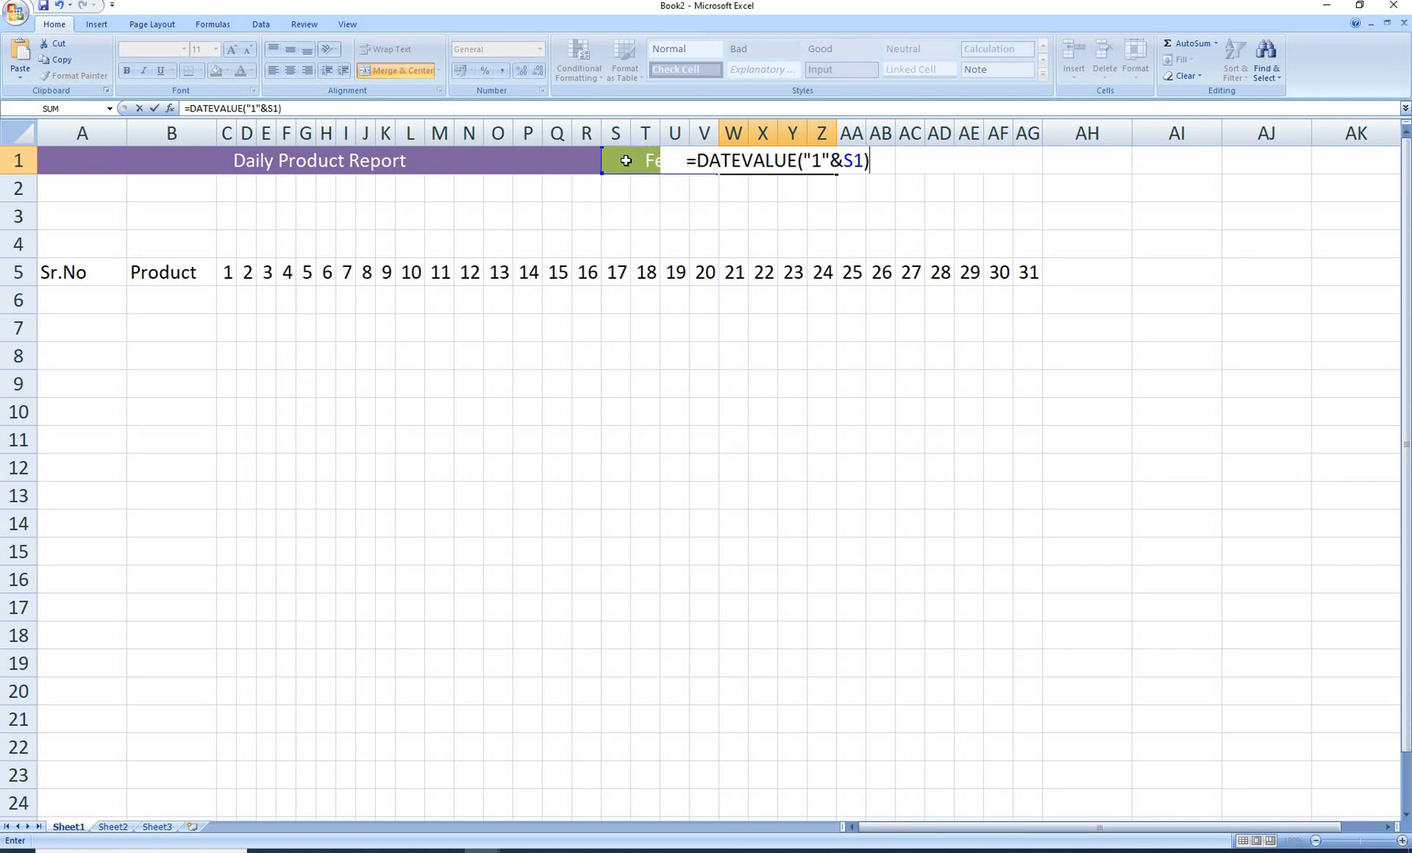
{"action": "key", "text": "Return"}
Format the start date in W1 as Short Date.
{"action": "left_click", "coordinate": [770, 161]}
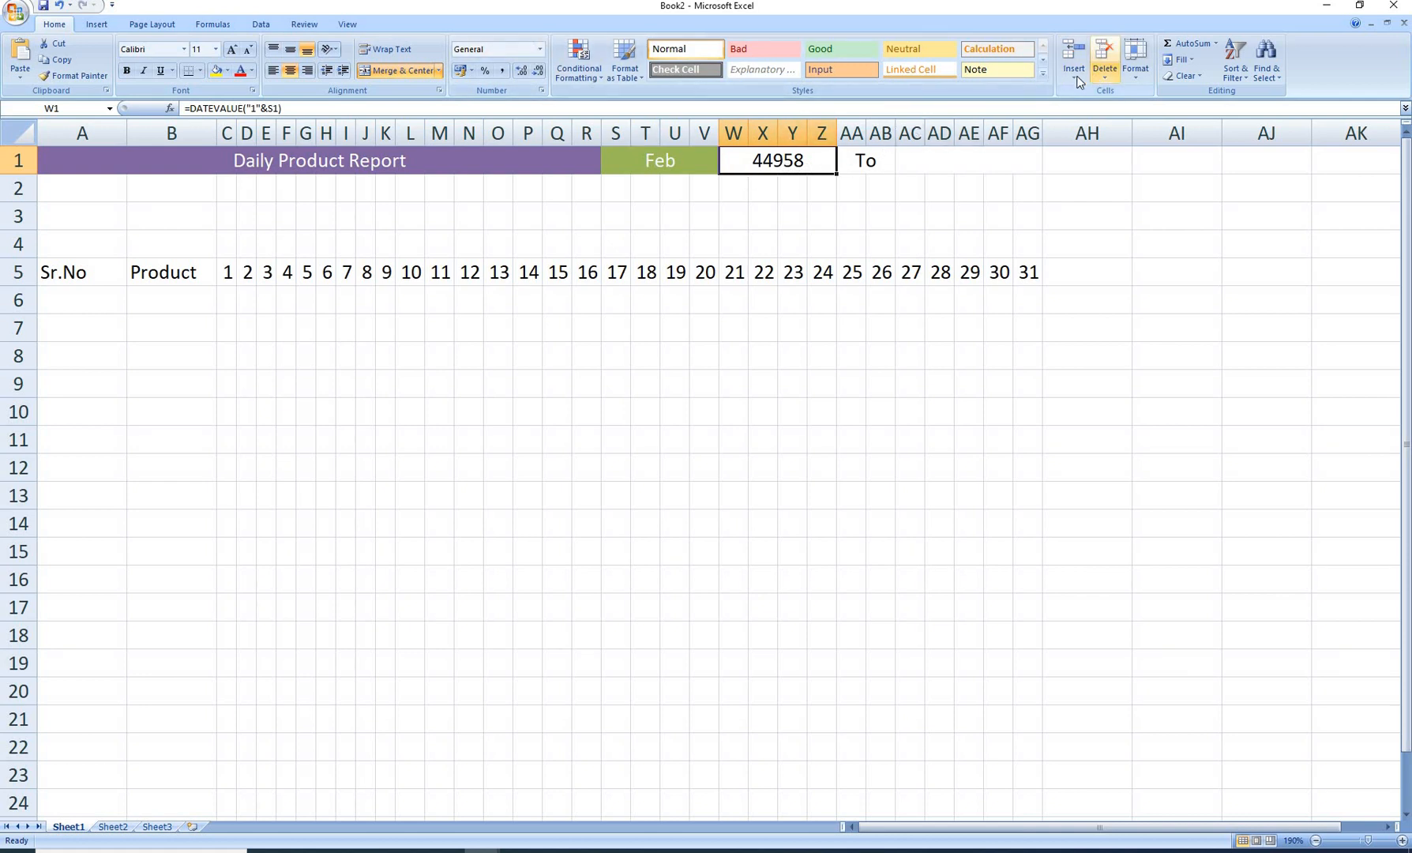
{"action": "left_click", "coordinate": [540, 50]}
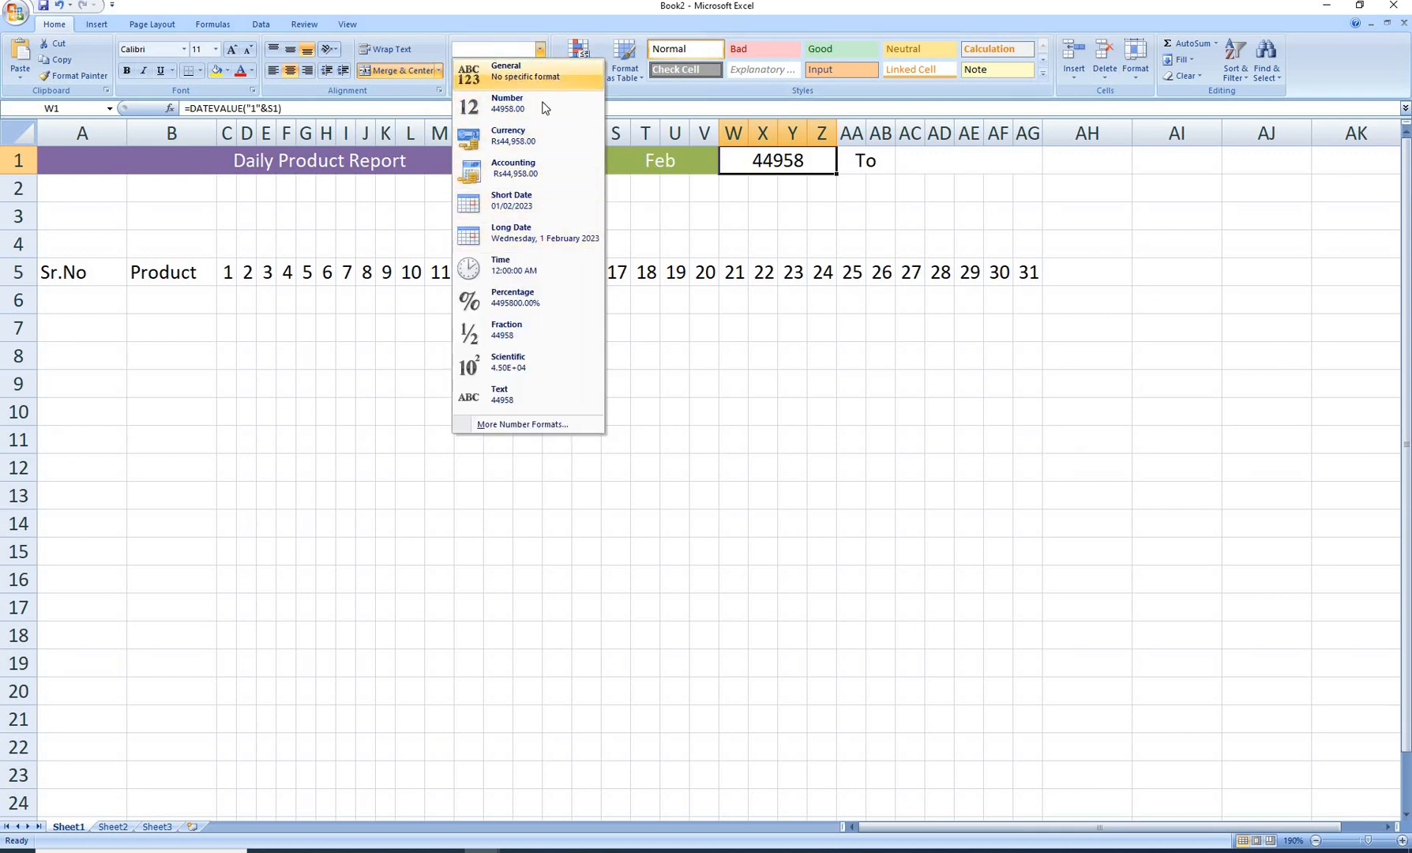
{"action": "left_click", "coordinate": [513, 200]}
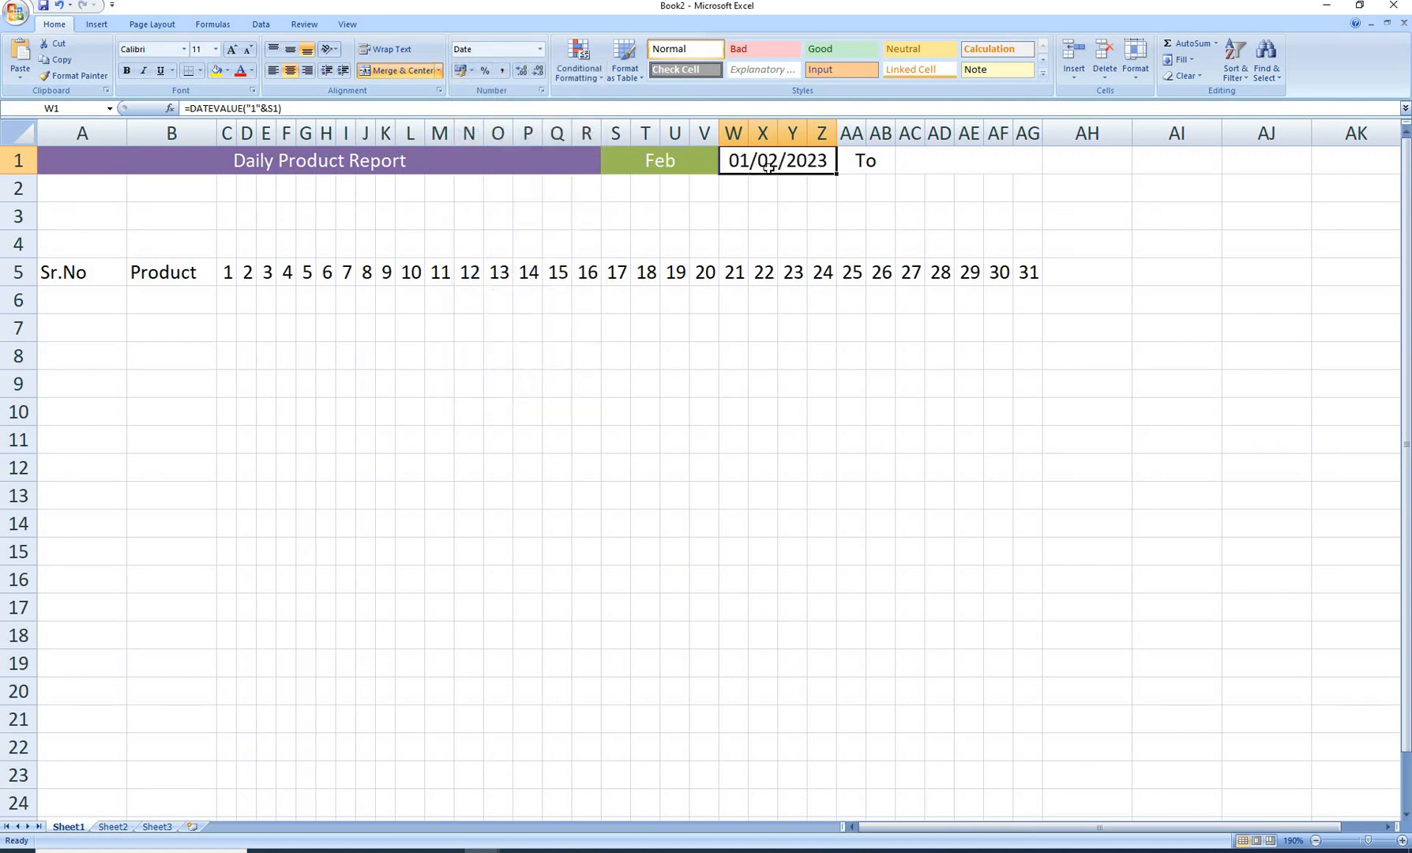
Switch the month in S1 to May to test the start date formula.
{"action": "left_click", "coordinate": [684, 158]}
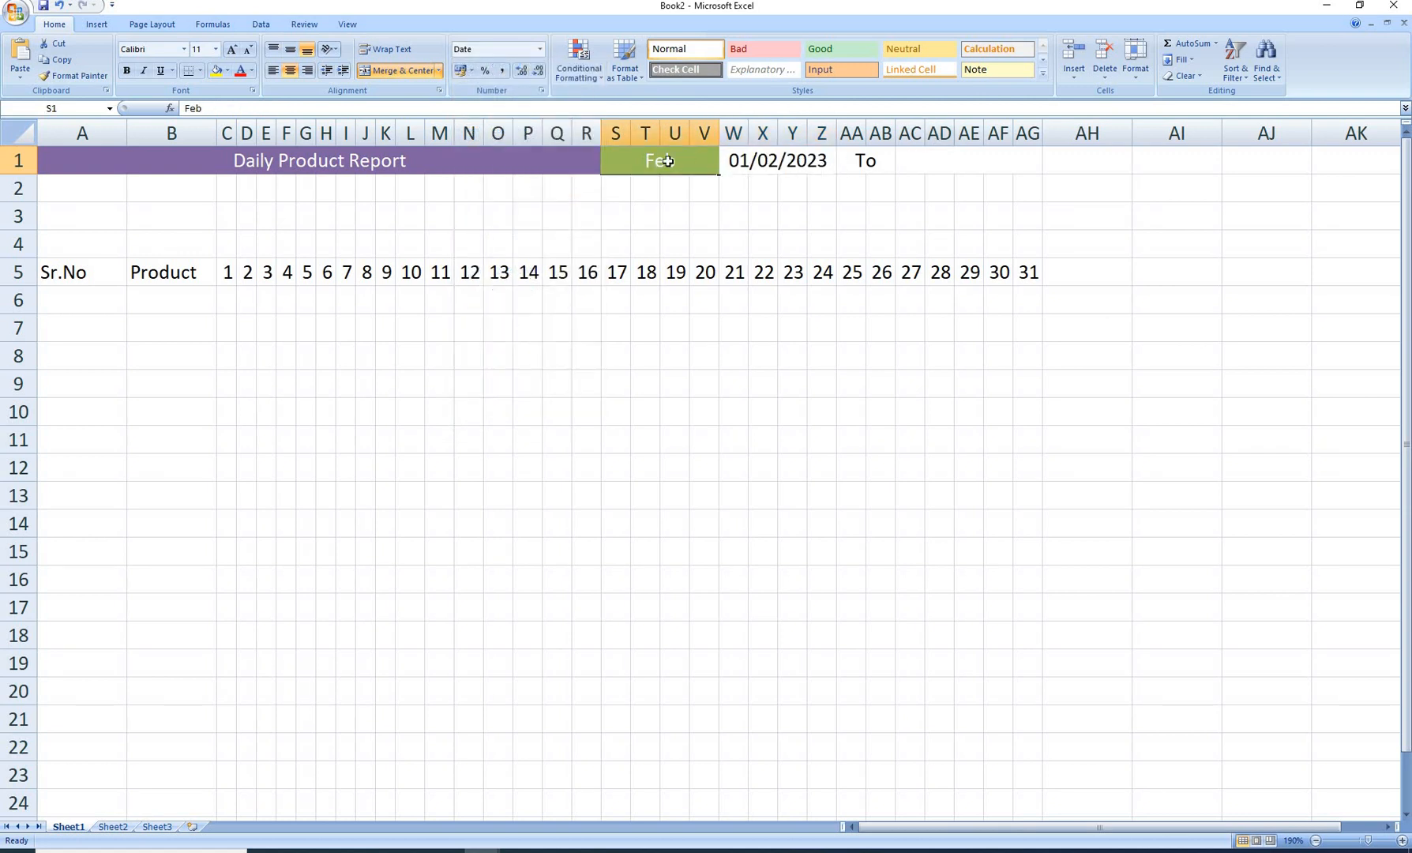
{"action": "left_click", "coordinate": [726, 167]}
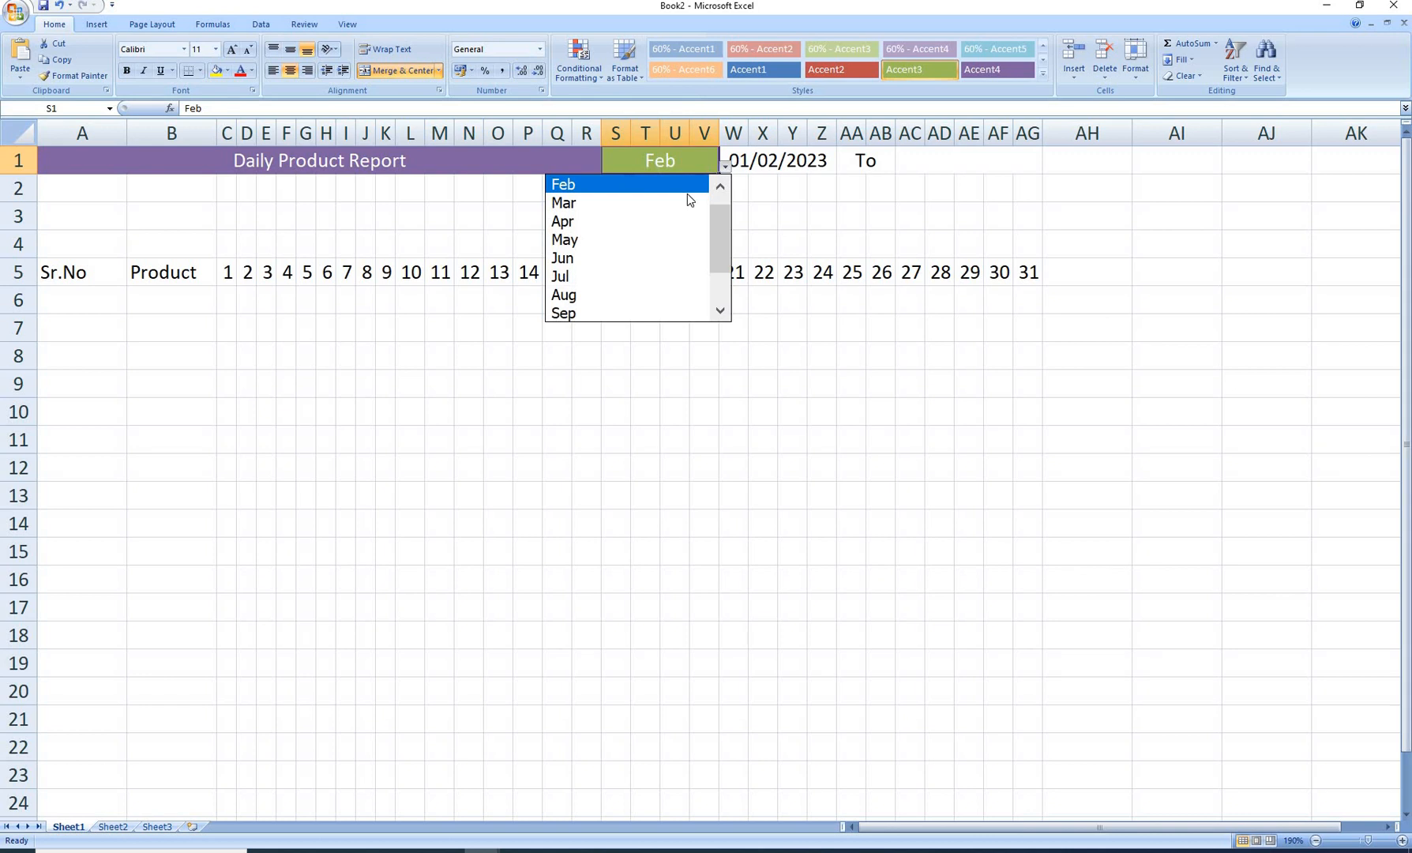
{"action": "left_click", "coordinate": [638, 239]}
Widen columns V and W, and choose Sep from the month drop-down in S1.
{"action": "left_click_drag", "start_coordinate": [720, 131], "coordinate": [800, 133]}
{"action": "left_click", "coordinate": [750, 167]}
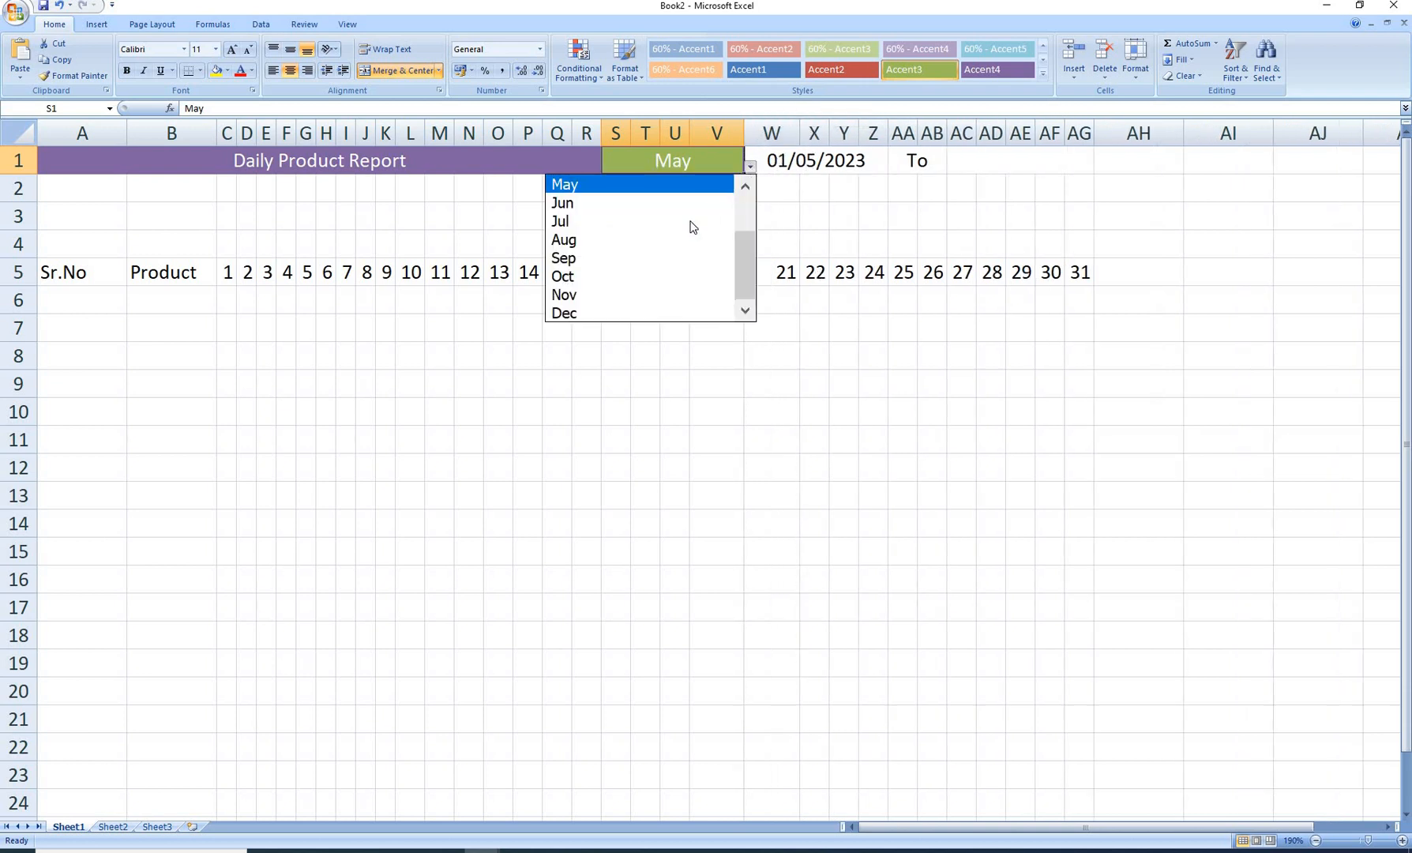
{"action": "left_click", "coordinate": [652, 251]}
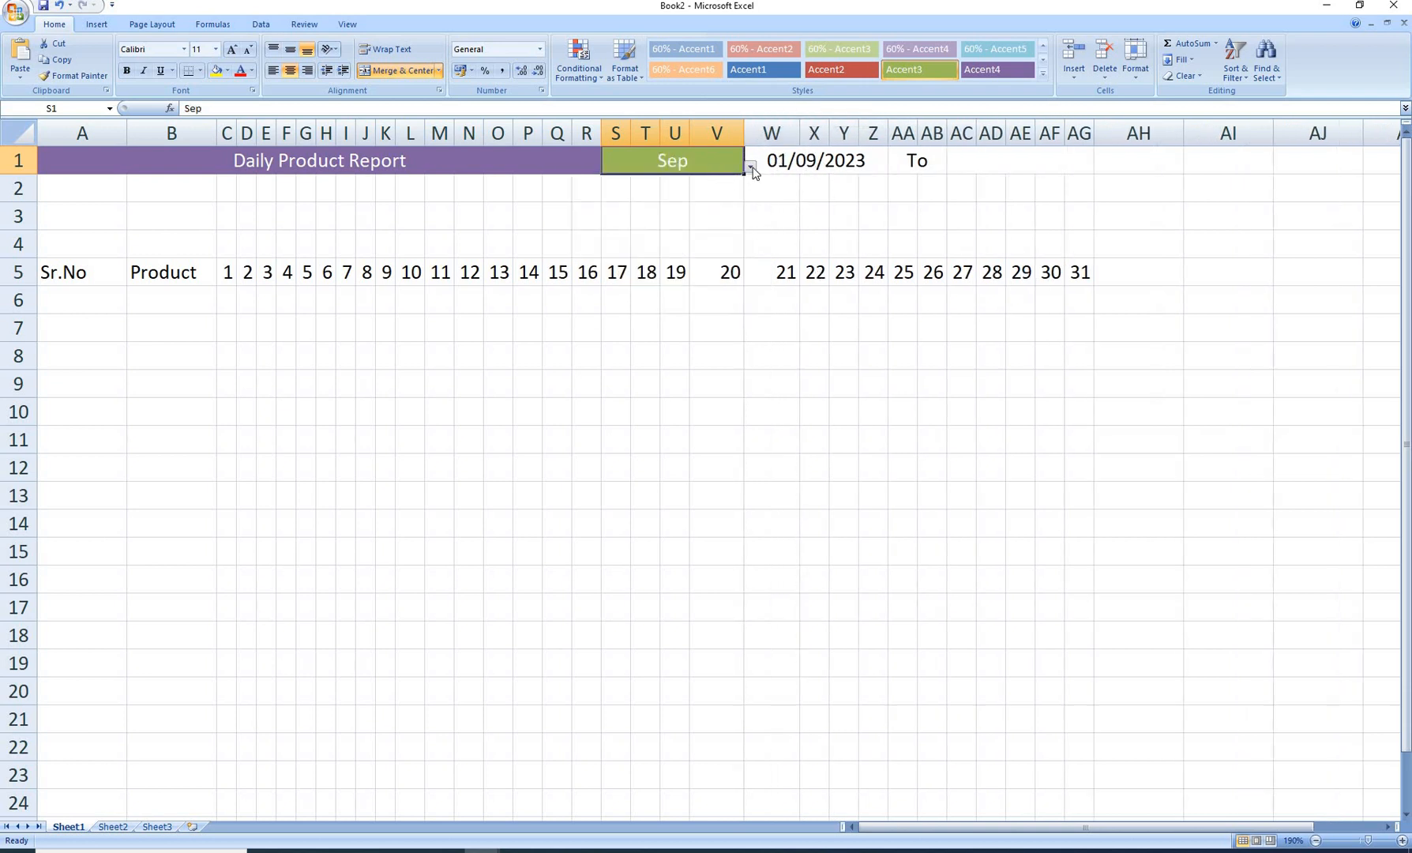
Switch the month in S1 to Oct to test the start date formula.
{"action": "left_click", "coordinate": [751, 168]}
{"action": "left_click", "coordinate": [685, 270]}
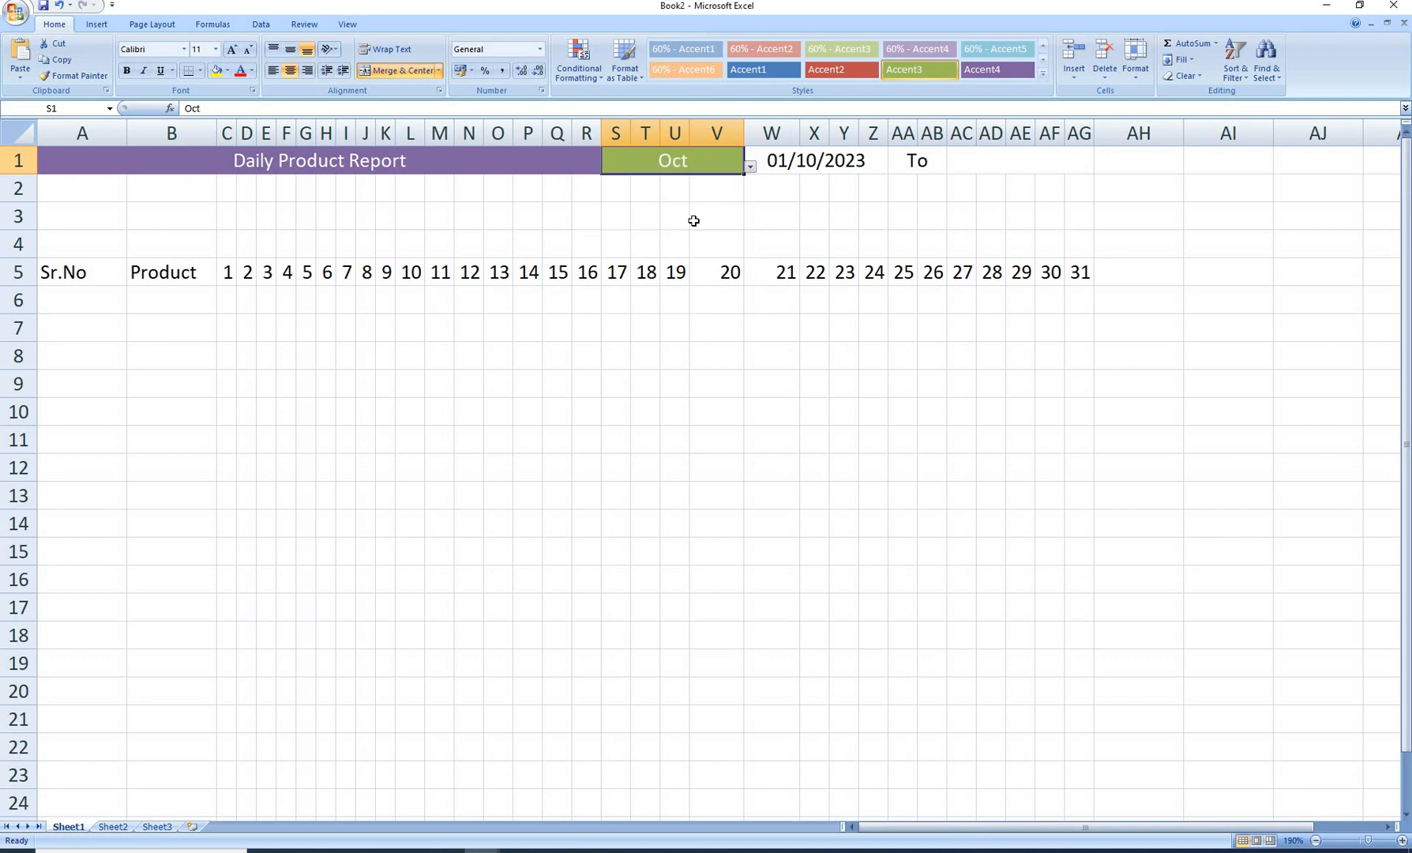
Apply the Accent5 cell style to the start date in W1 and Accent4 to the "To" cell in AA1.
{"action": "left_click", "coordinate": [801, 158]}
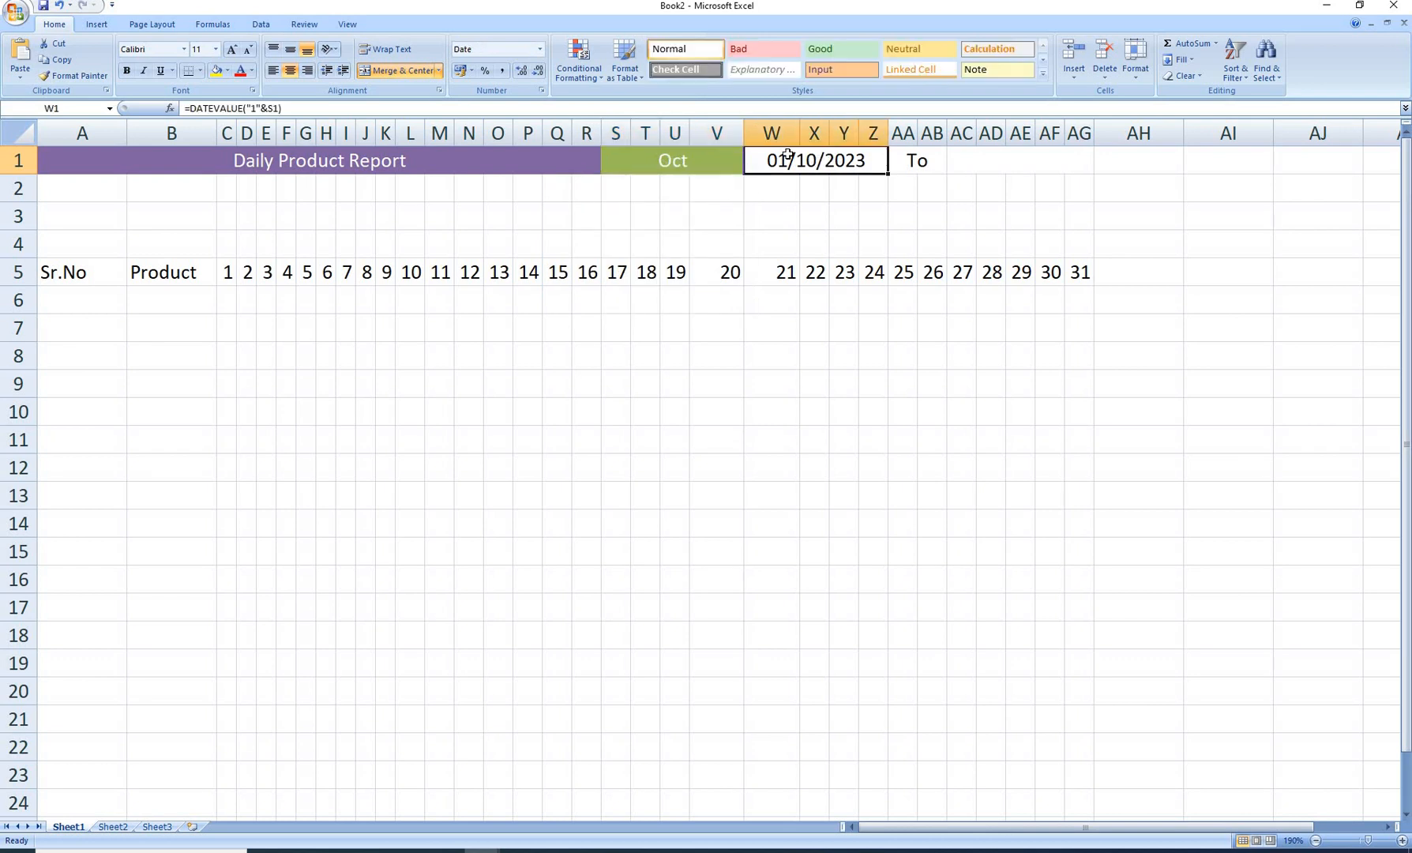
{"action": "left_click", "coordinate": [1044, 74]}
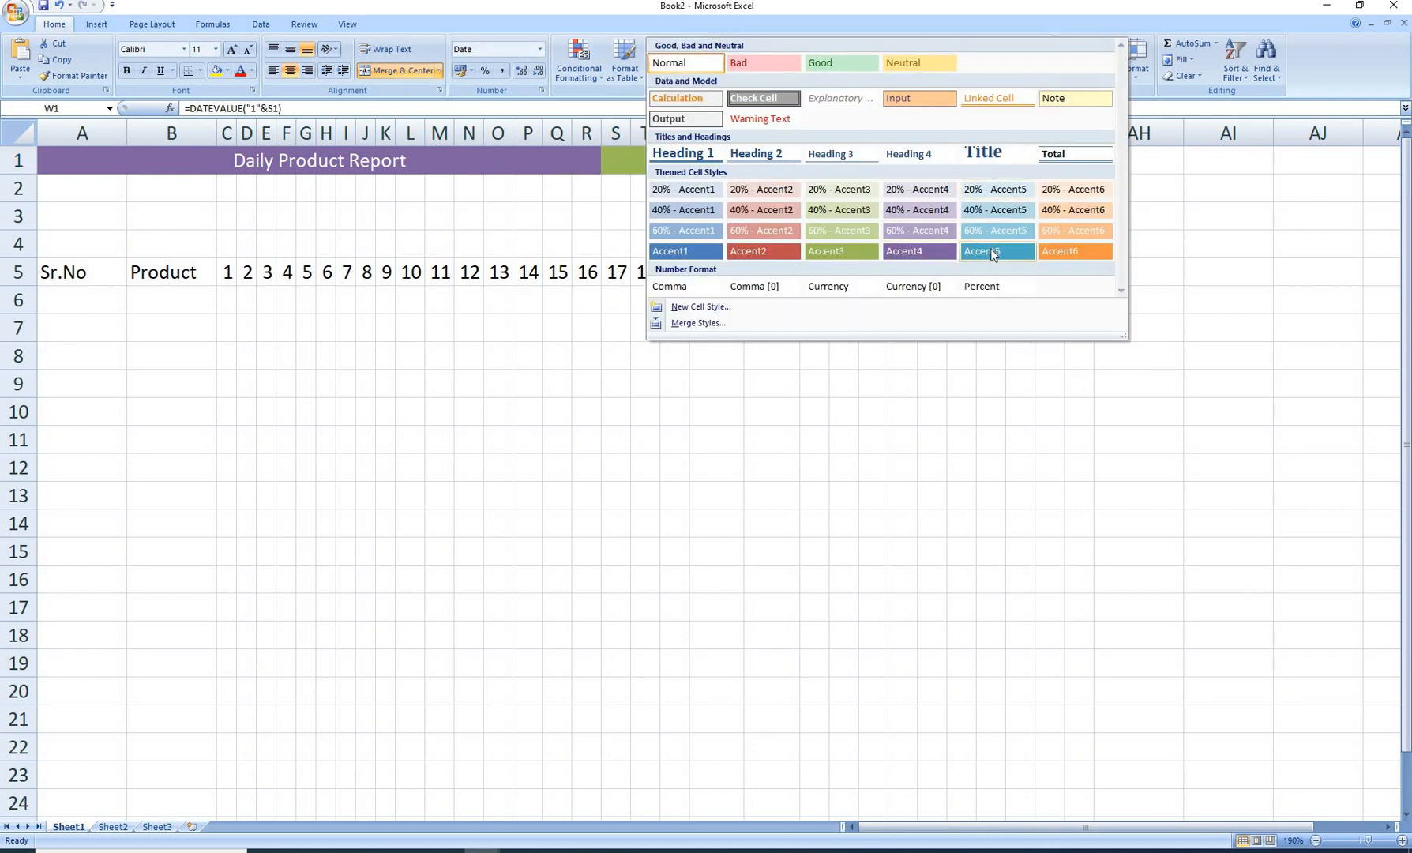
{"action": "left_click", "coordinate": [993, 253]}
{"action": "left_click", "coordinate": [928, 164]}
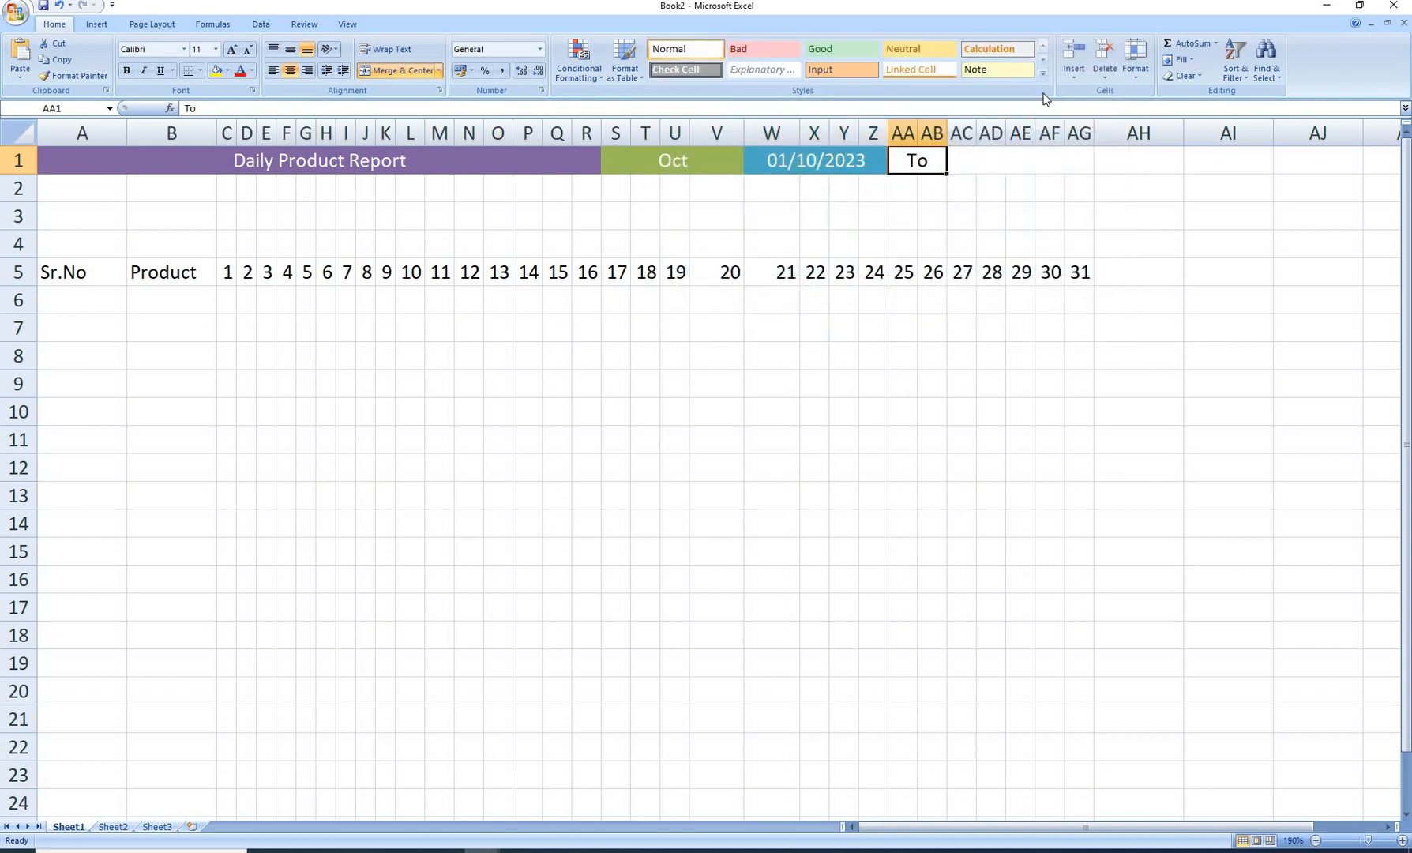
{"action": "left_click", "coordinate": [1044, 74]}
{"action": "left_click", "coordinate": [936, 246]}
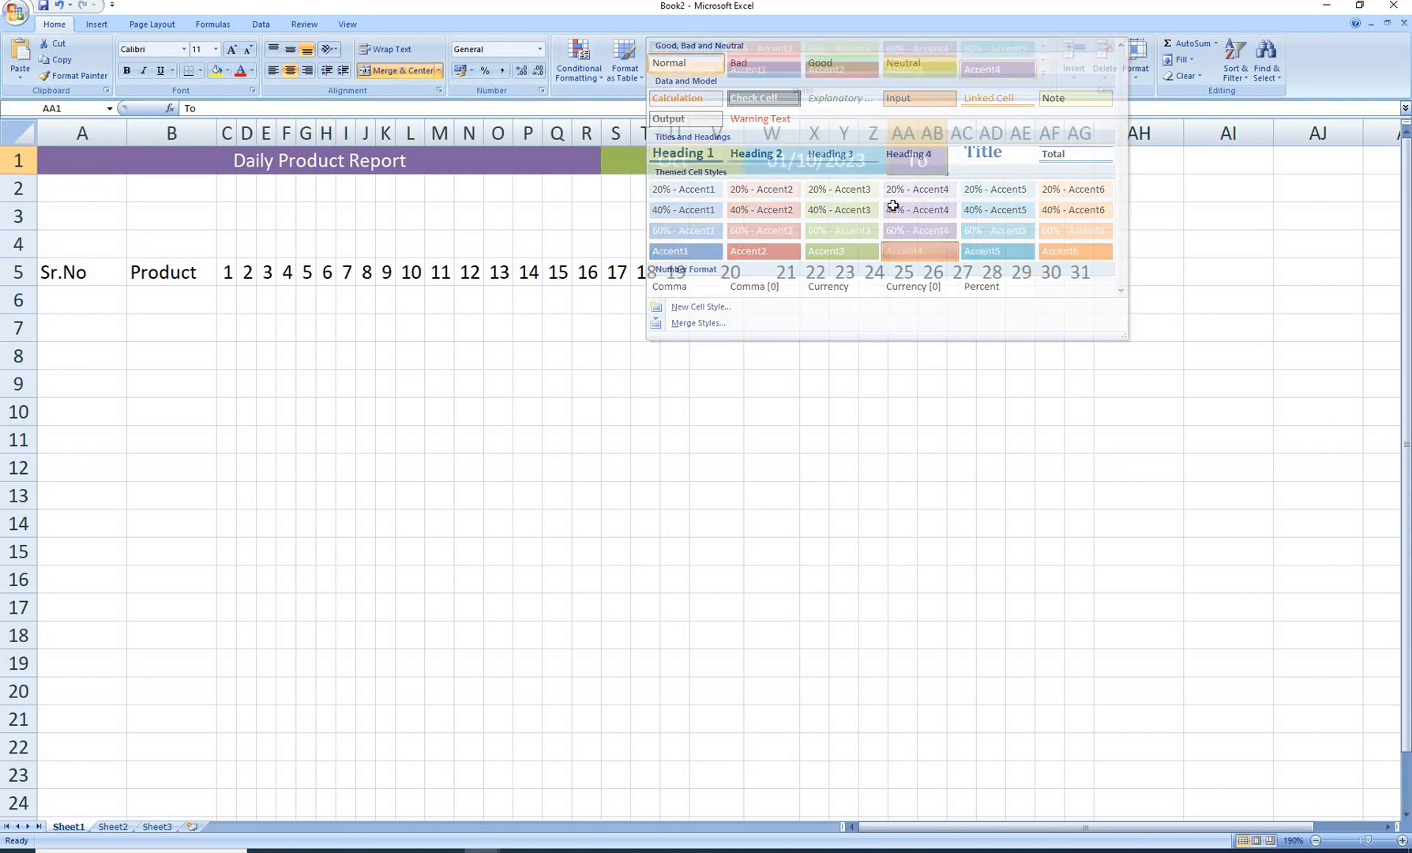
Enter the formula =EOMONTH(W1,0) in AC1 to calculate the last day of the selected month.
{"action": "left_click", "coordinate": [993, 159]}
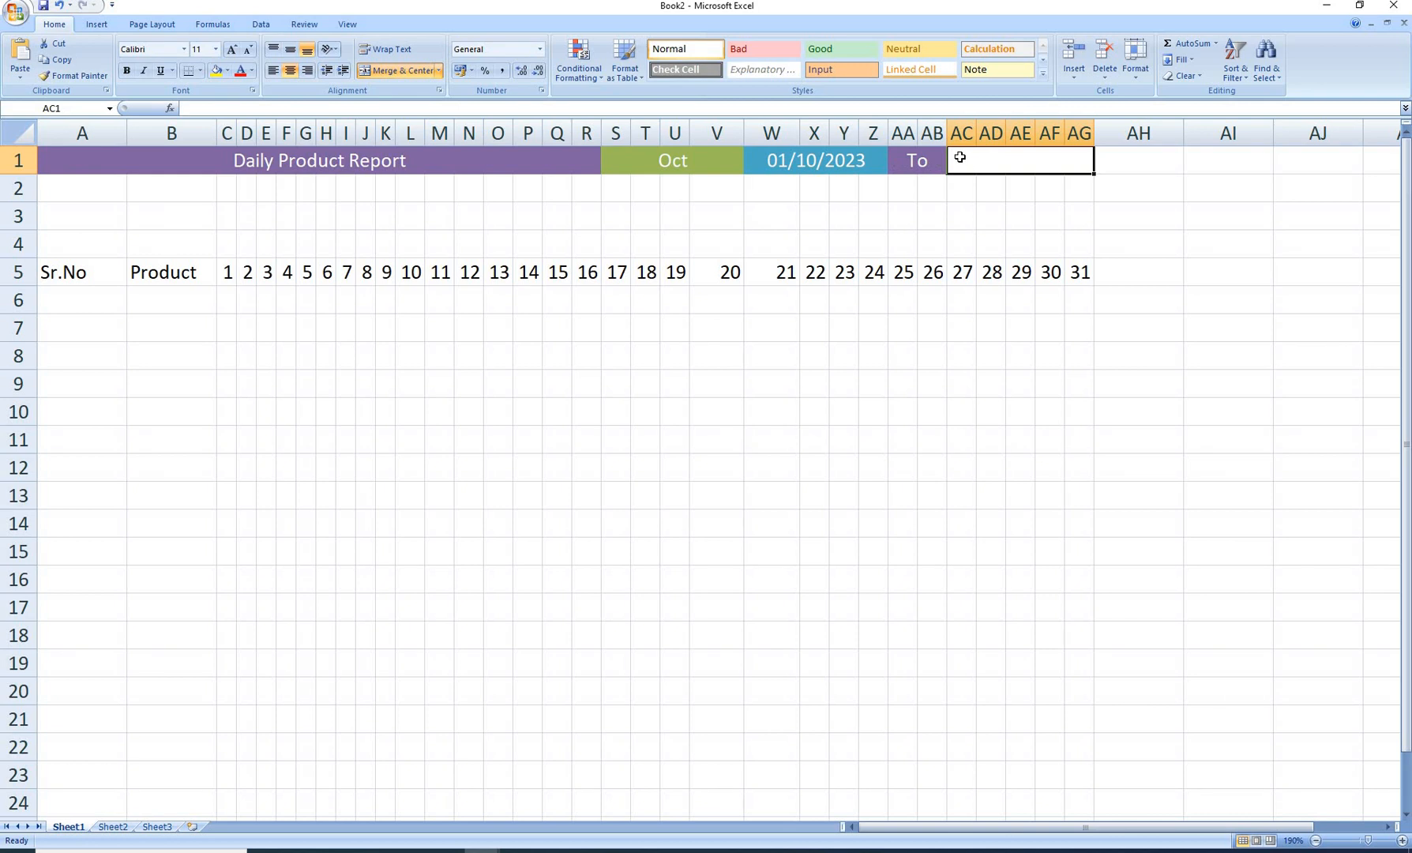
{"action": "type", "text": "="}
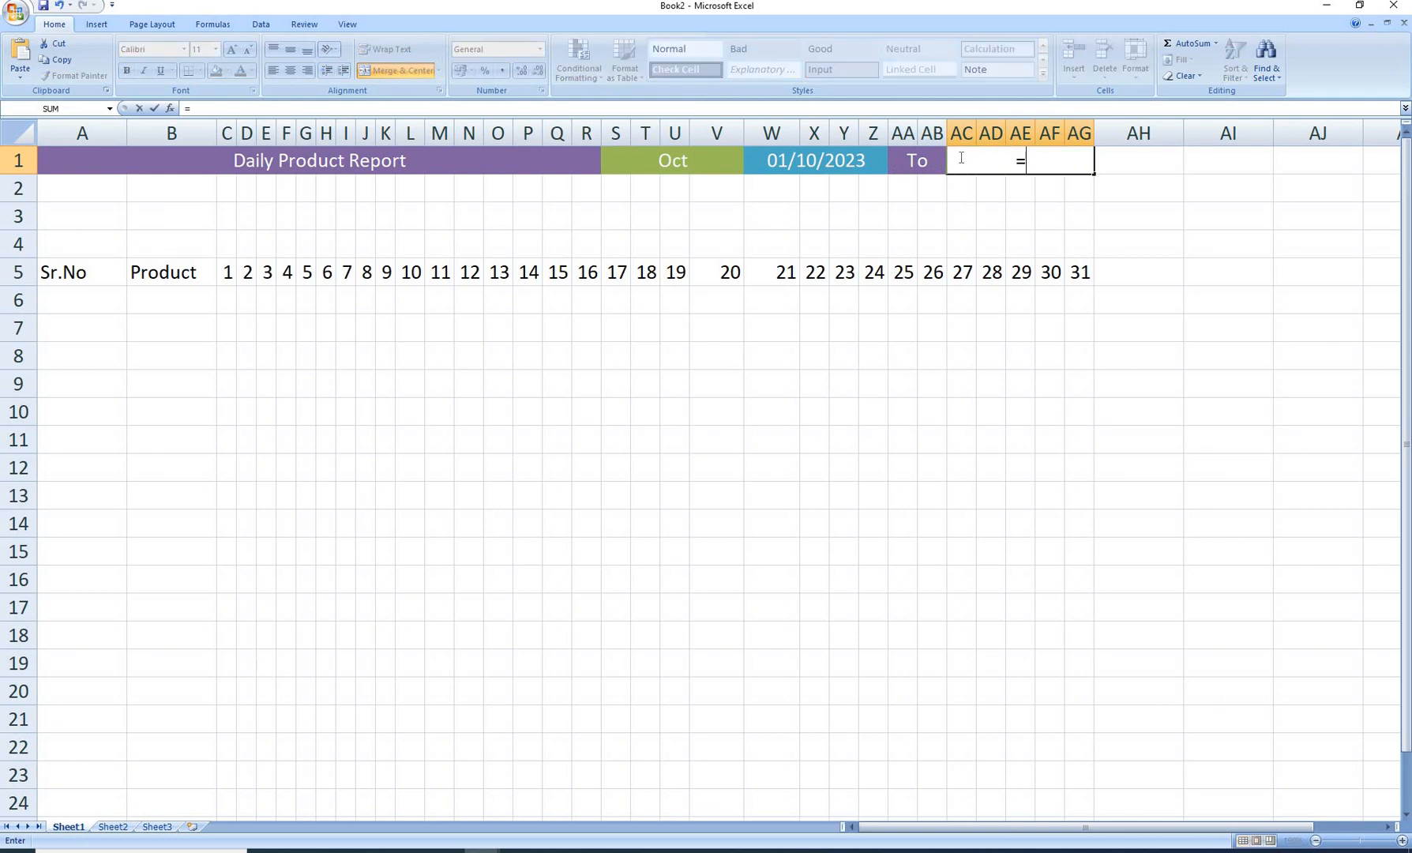
{"action": "type", "text": "eo"}
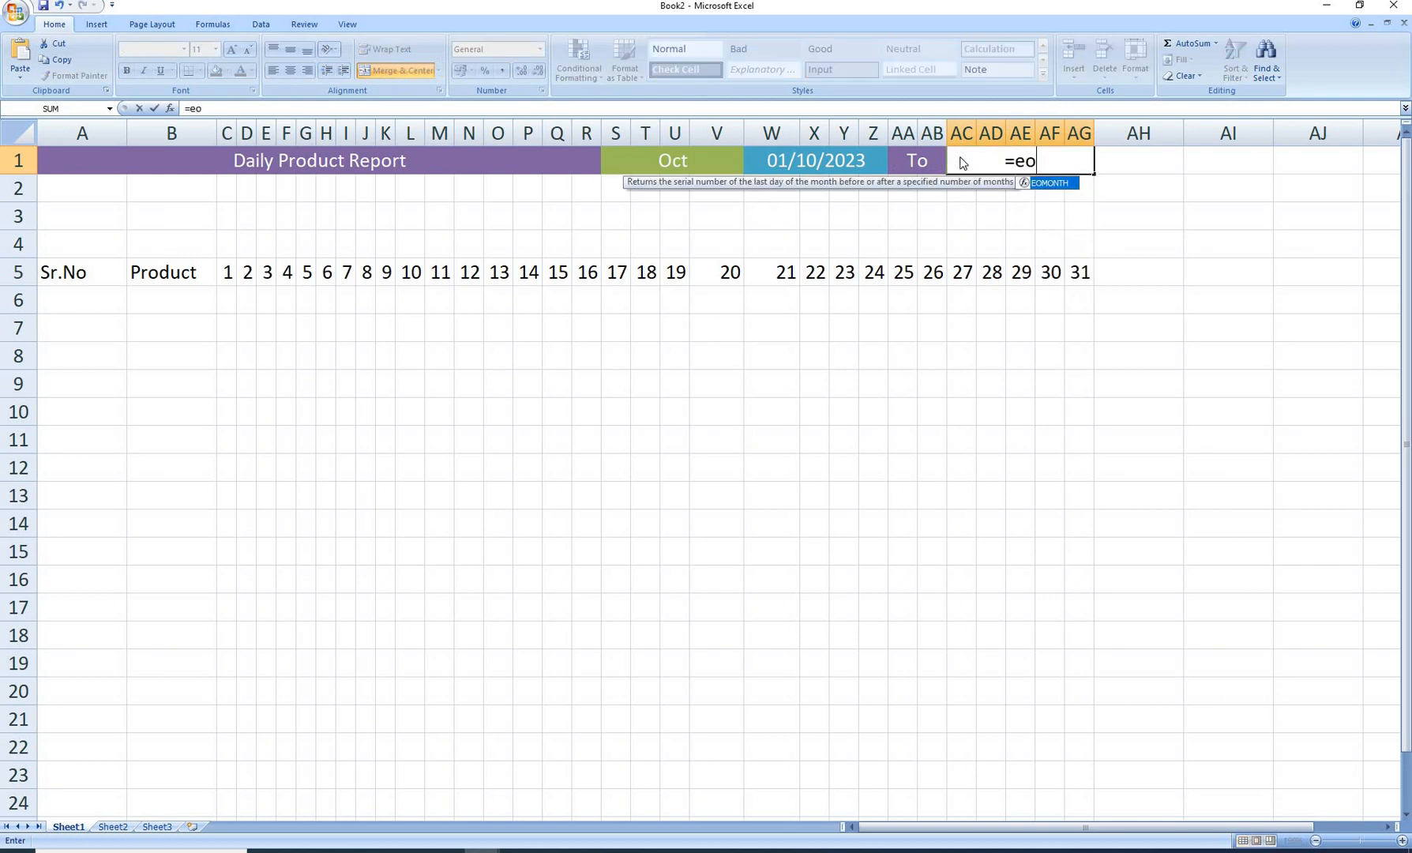
{"action": "double_click", "coordinate": [1048, 182]}
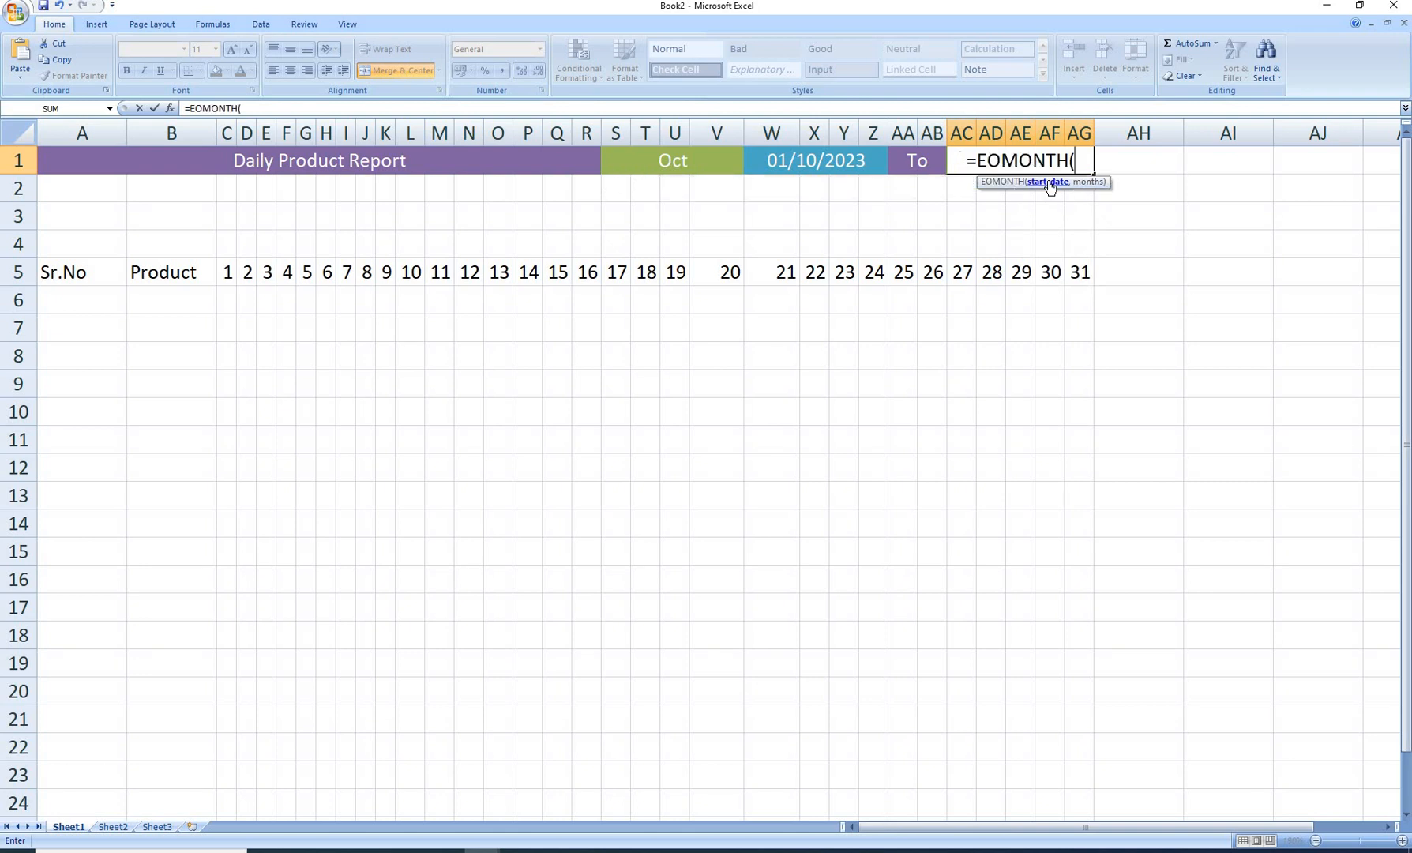
{"action": "left_click", "coordinate": [772, 160]}
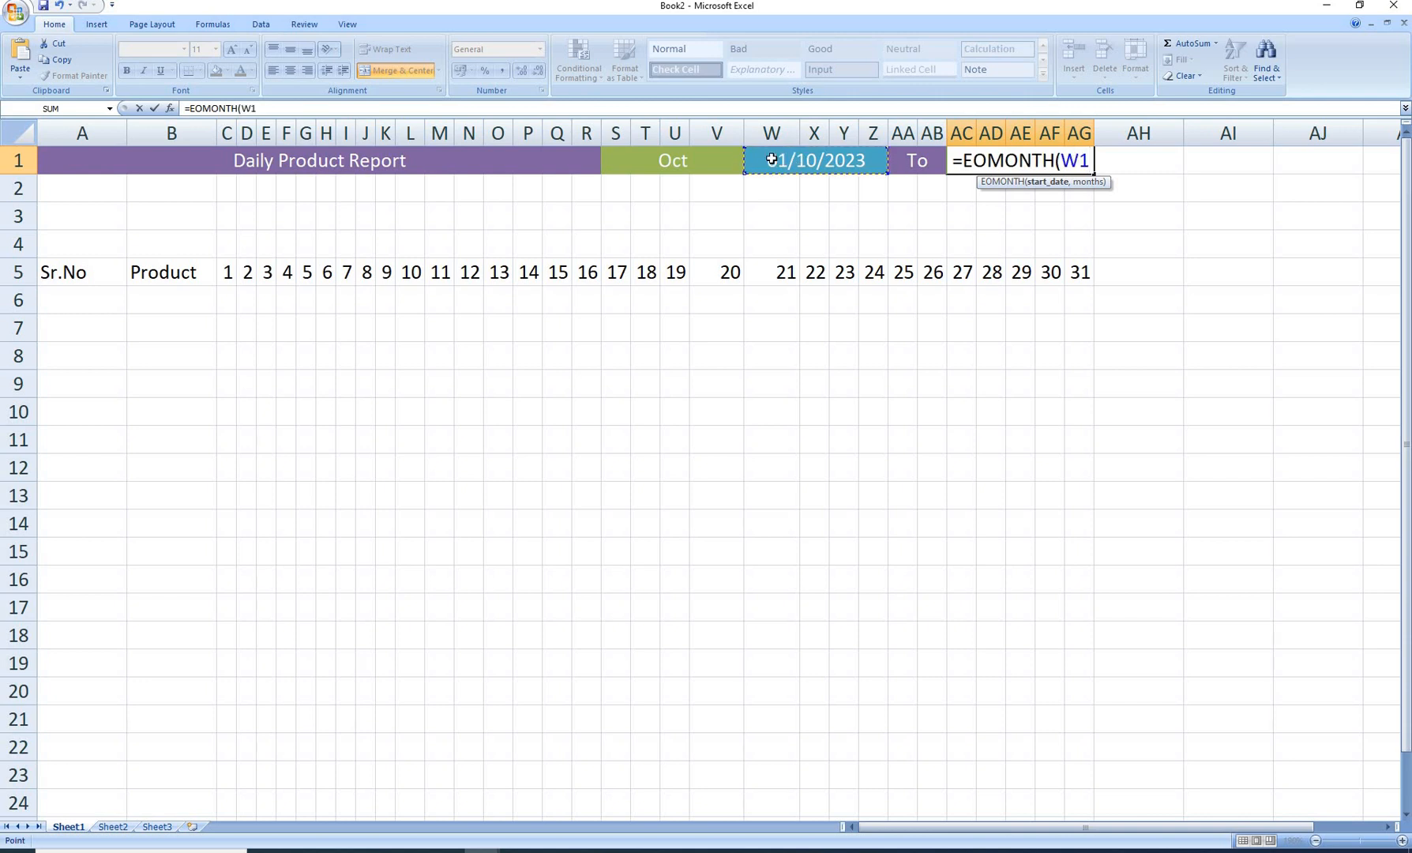
{"action": "type", "text": ","}
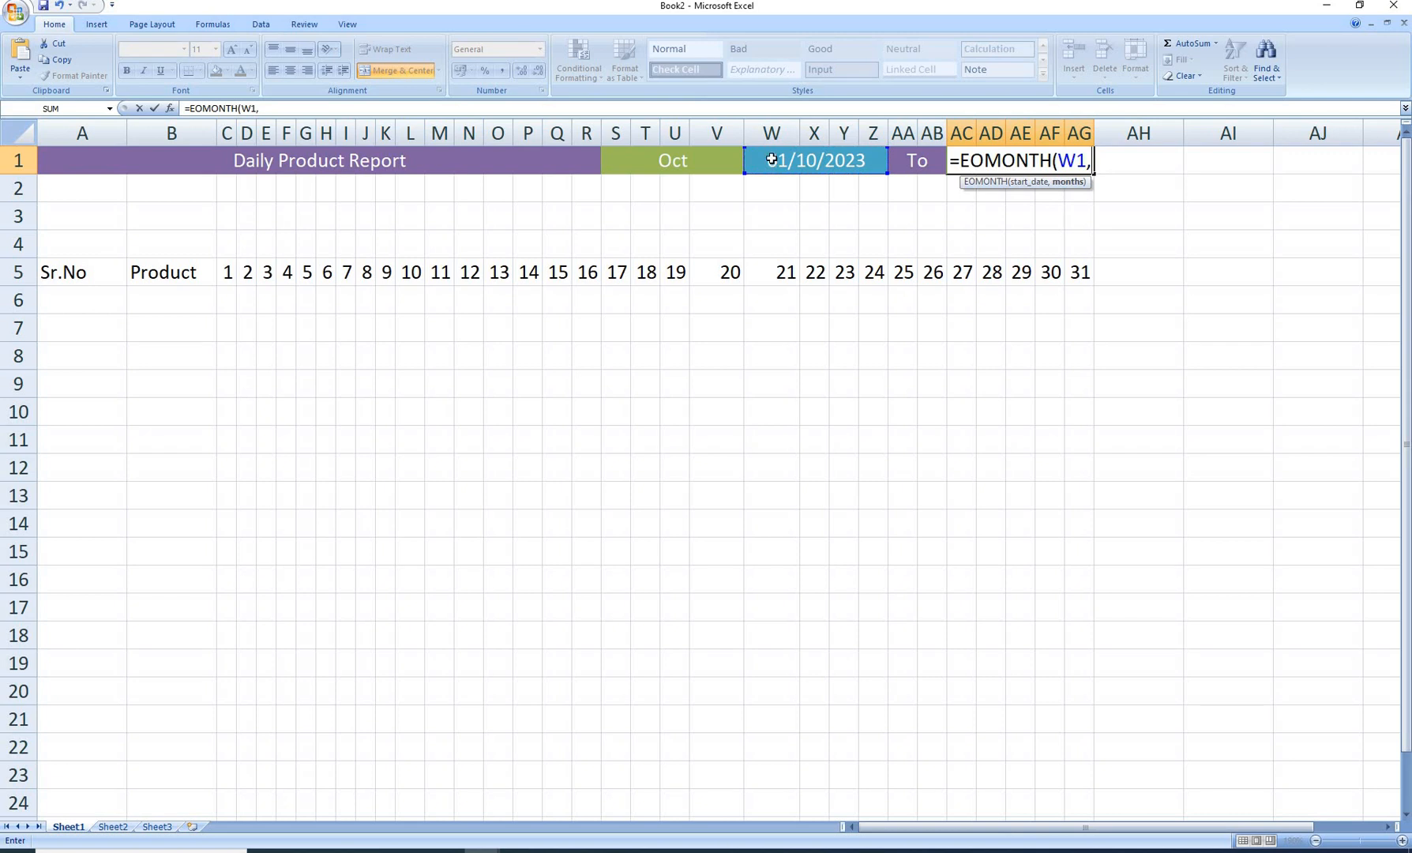
{"action": "type", "text": ")"}
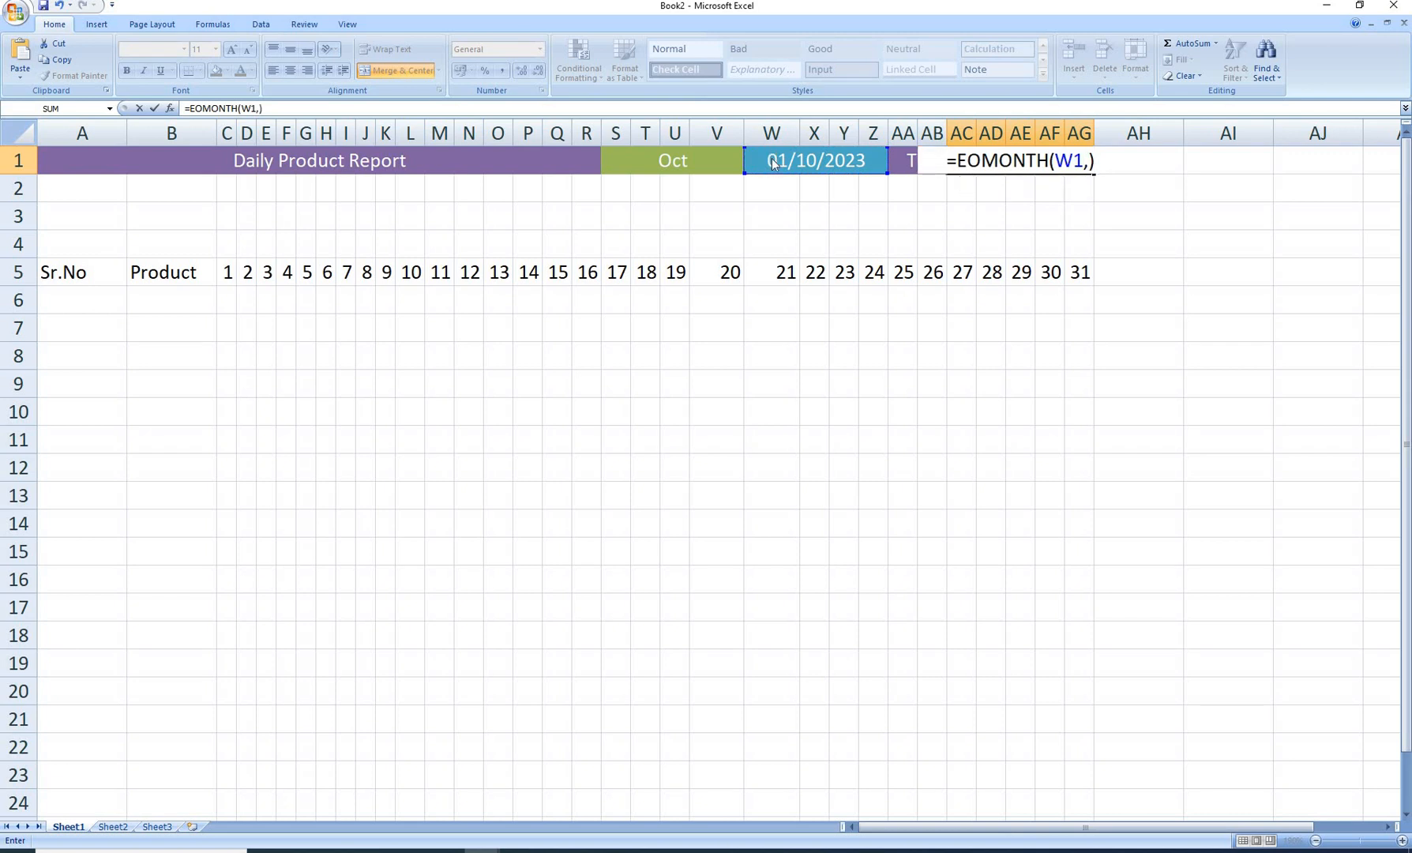
{"action": "type", "text": ")"}
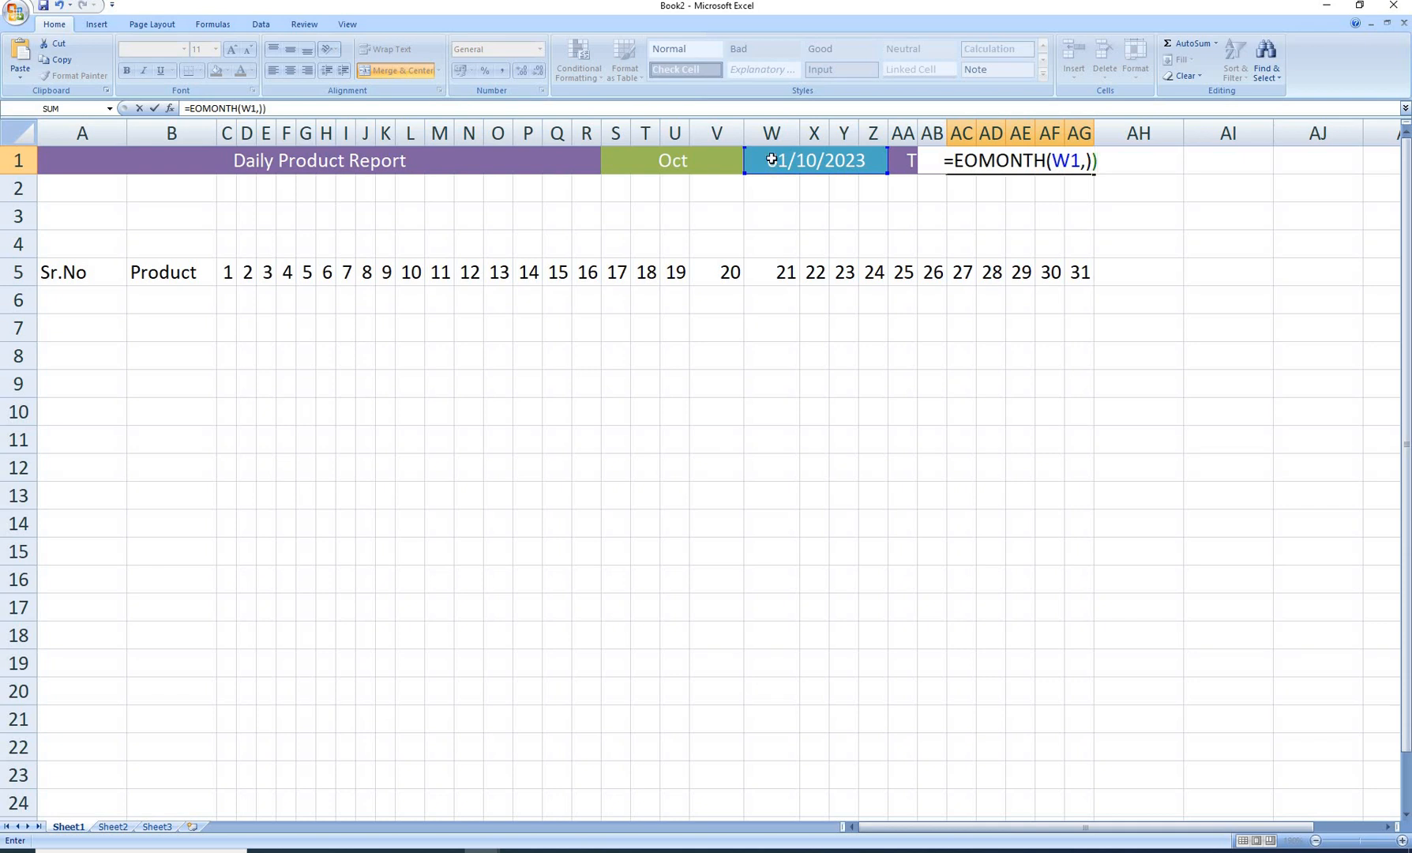
{"action": "key", "text": "BackSpace"}
{"action": "key", "text": "BackSpace"}
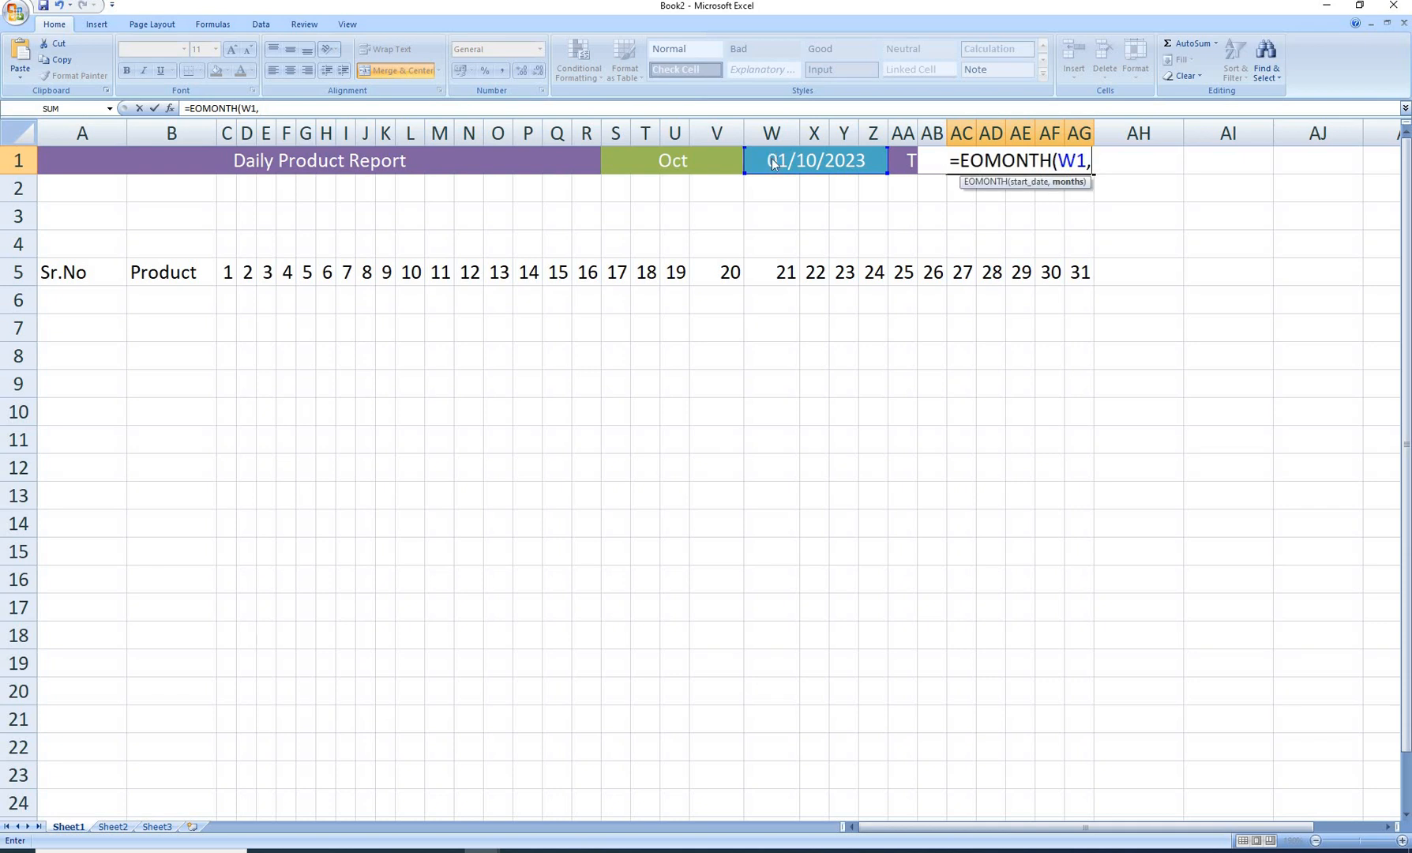
{"action": "type", "text": ")"}
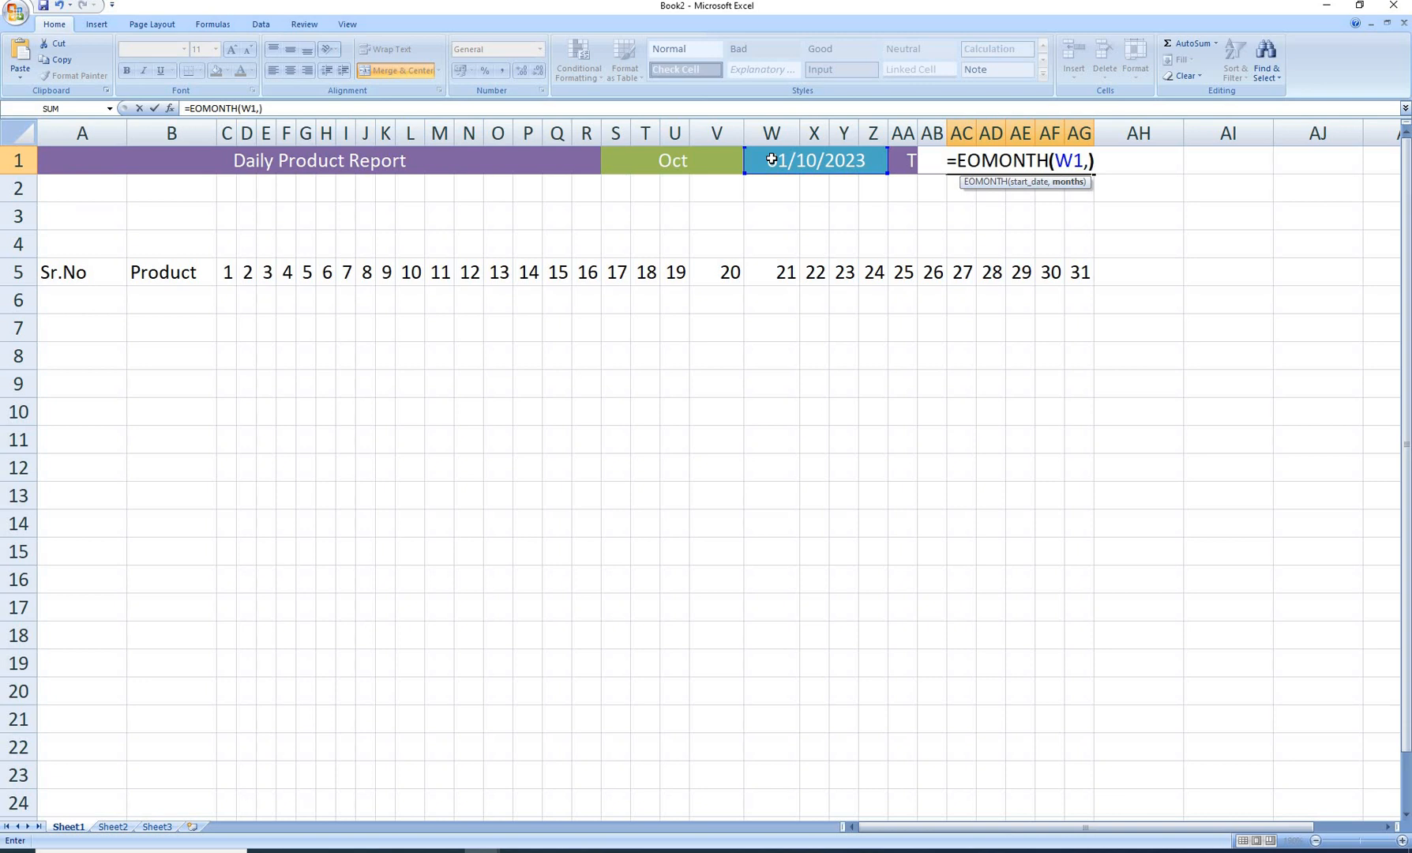
{"action": "key", "text": "BackSpace"}
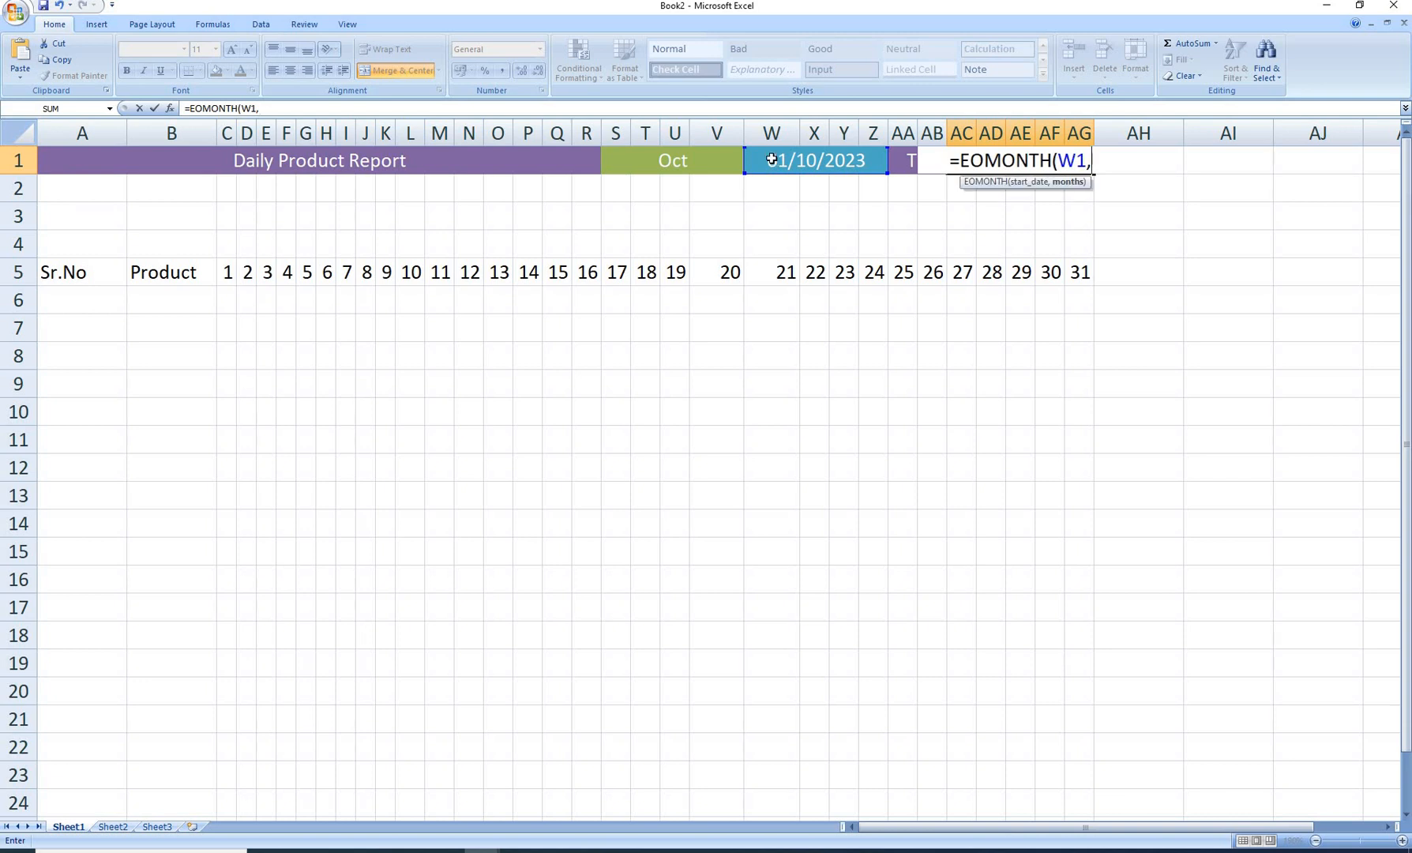
{"action": "type", "text": "0"}
{"action": "key", "text": "Return"}
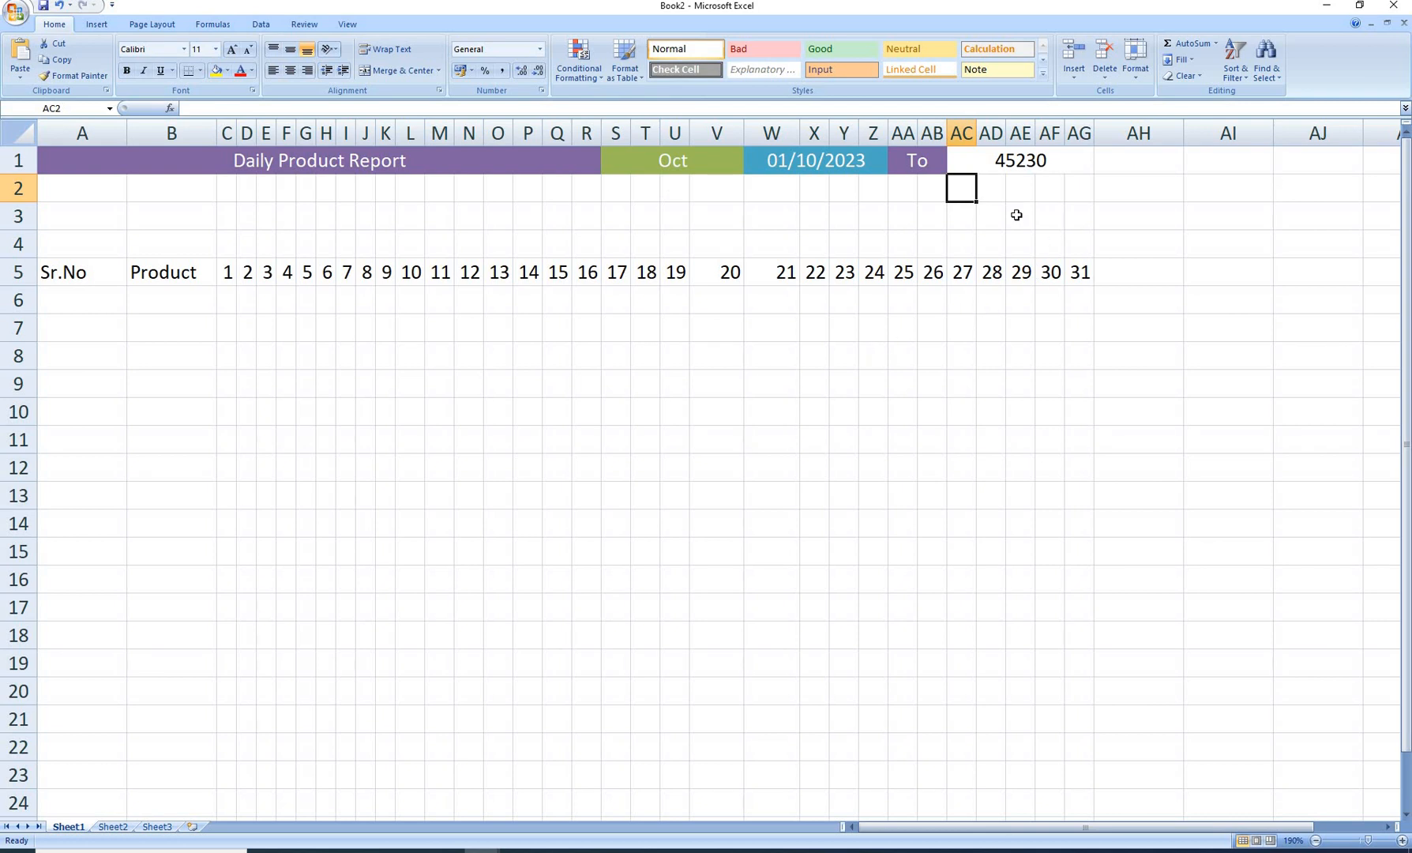
Format the end date in AC1 as Short Date.
{"action": "left_click", "coordinate": [1008, 167]}
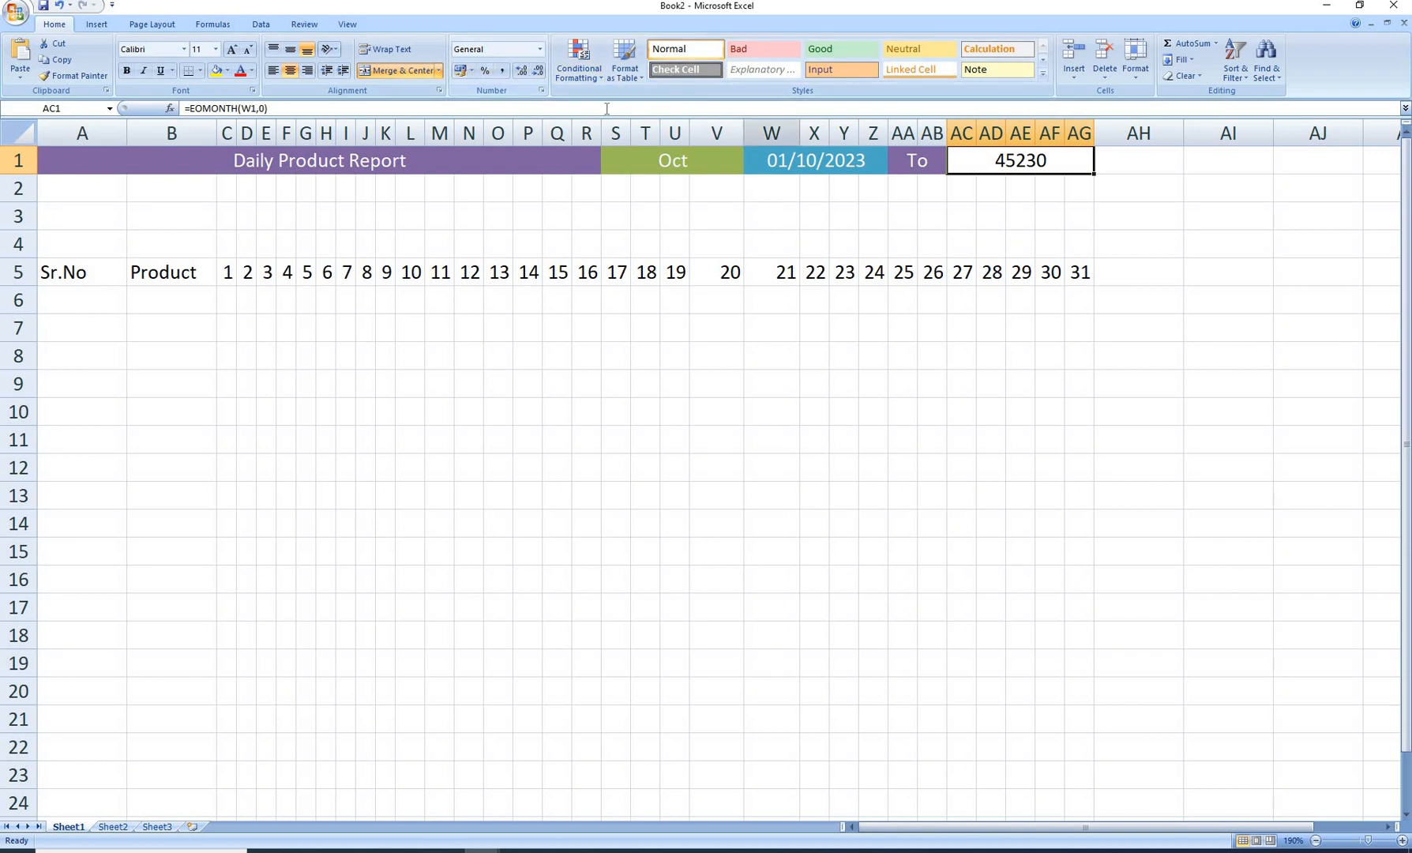
{"action": "left_click", "coordinate": [541, 51]}
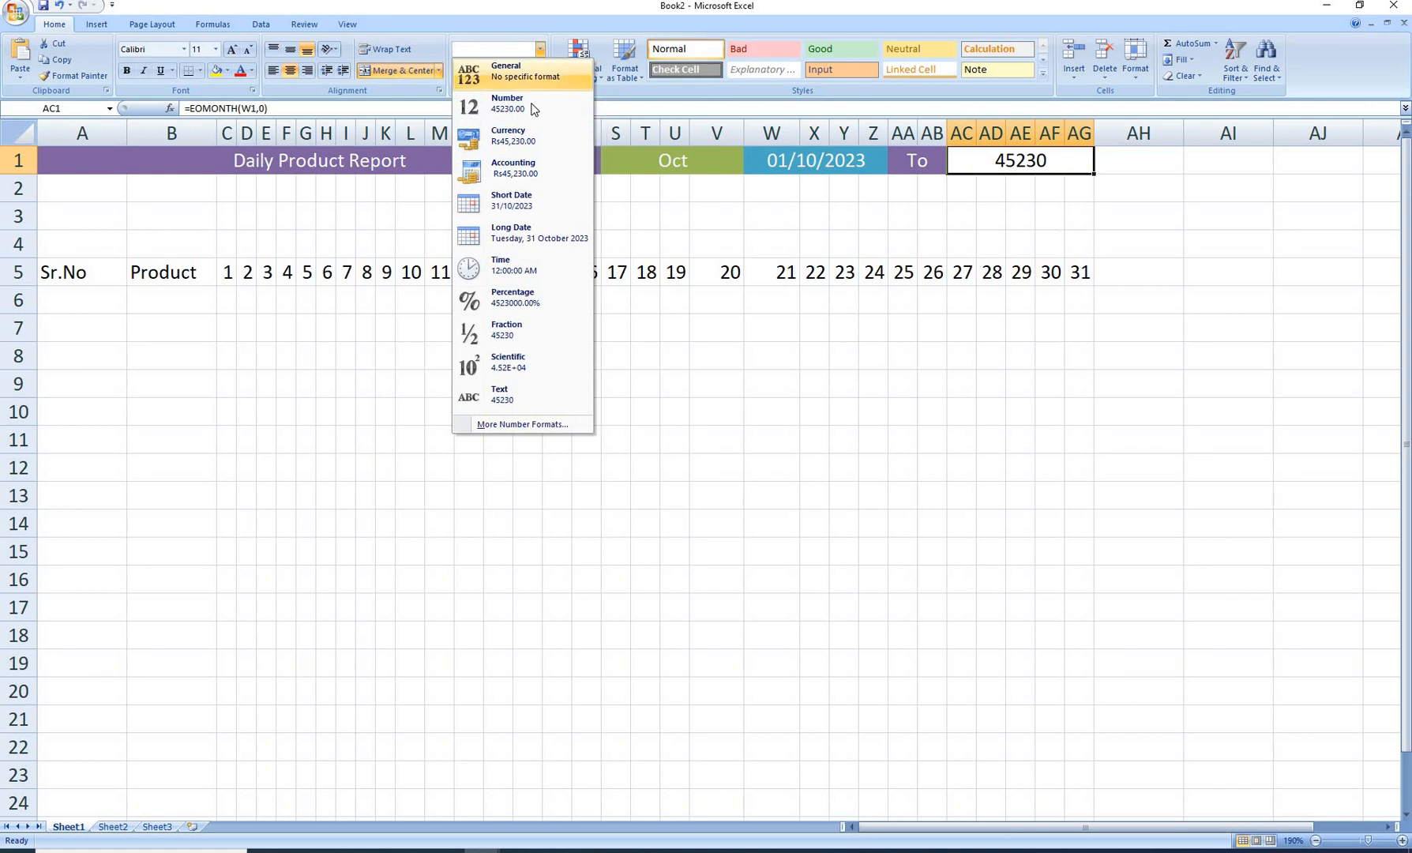
{"action": "left_click", "coordinate": [527, 200]}
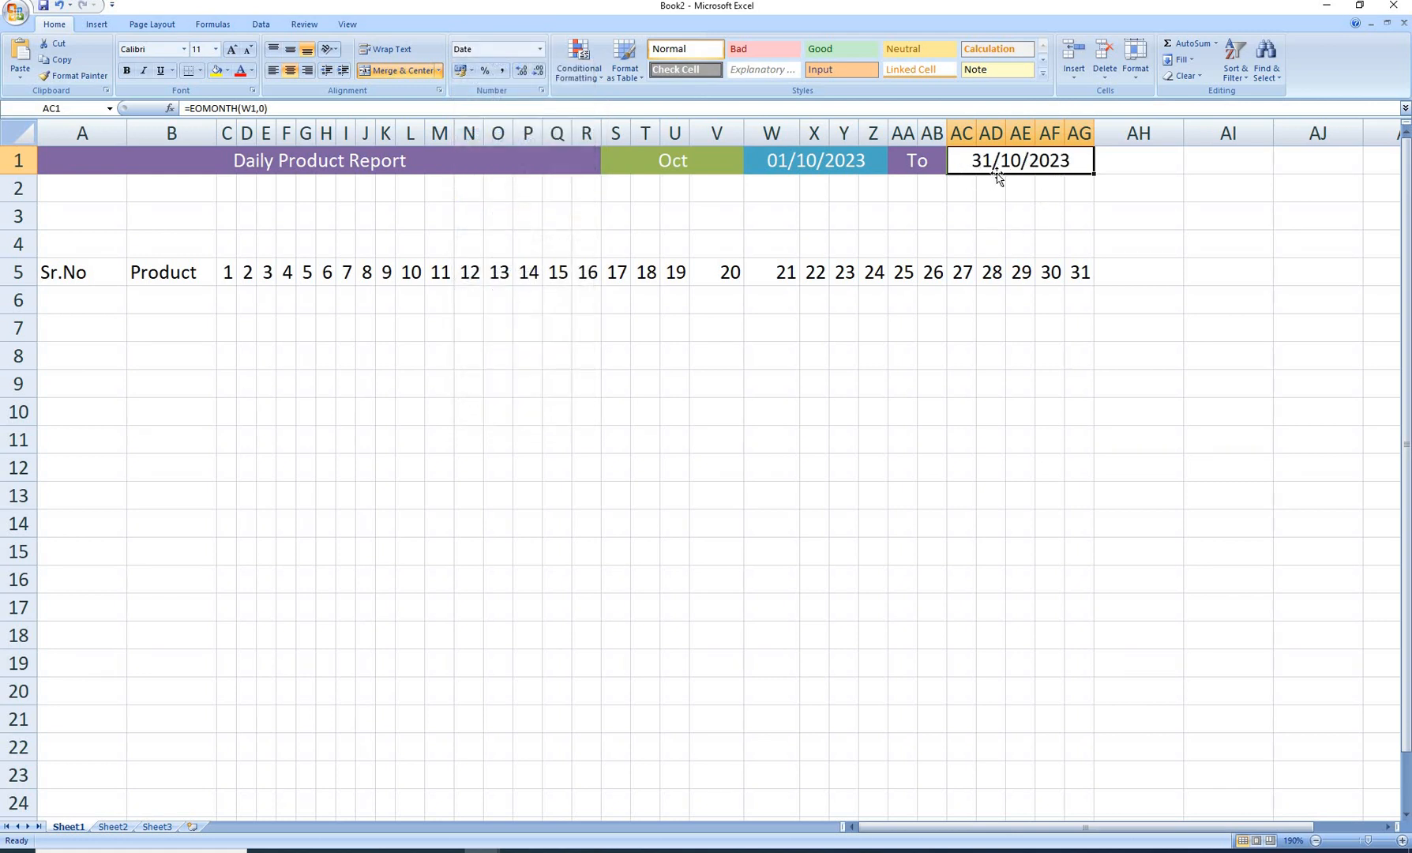
Apply the Accent5 cell style to the end date in AC1 to match the start date cell.
{"action": "left_click", "coordinate": [873, 164]}
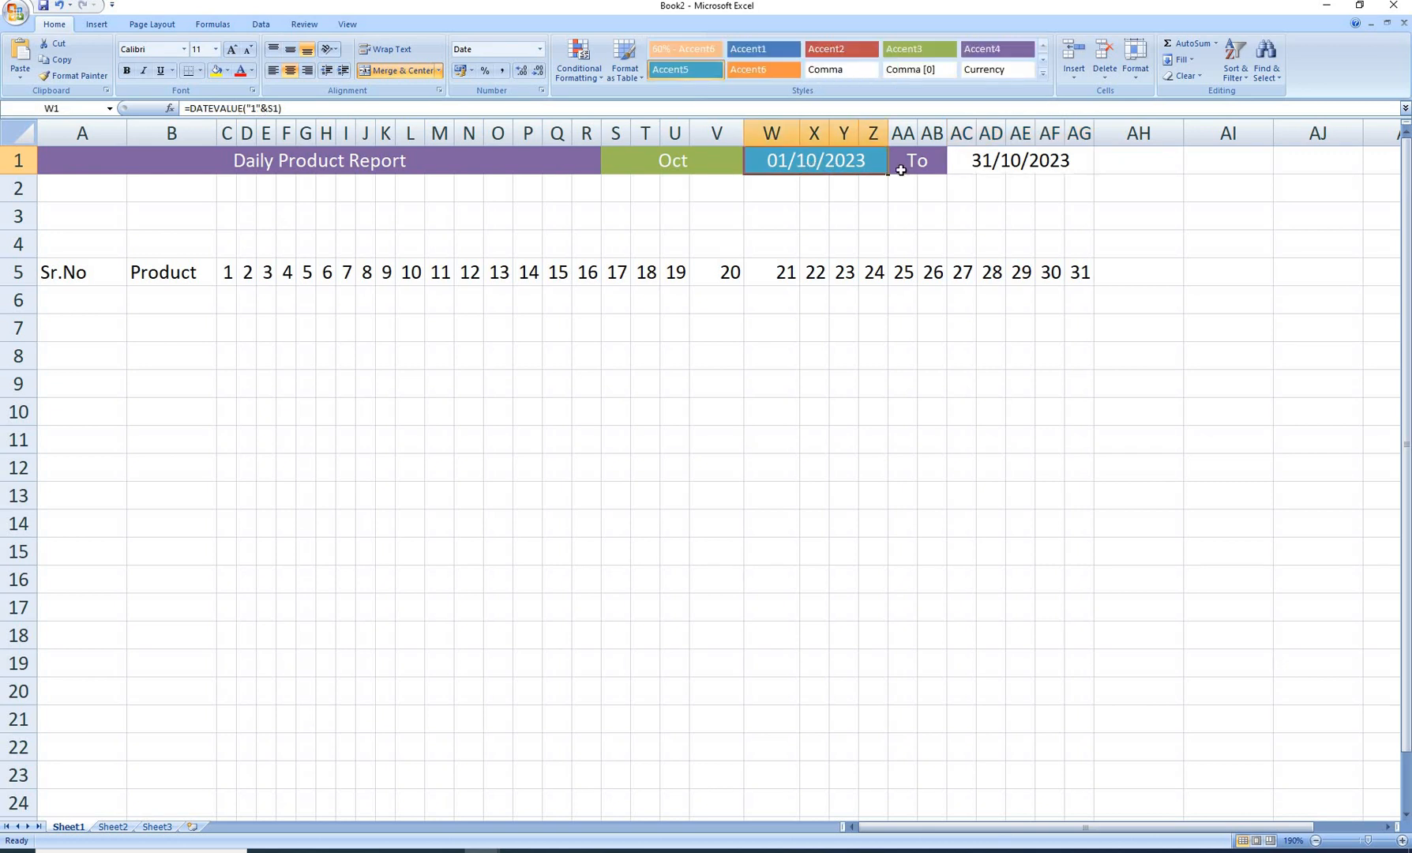
{"action": "left_click", "coordinate": [997, 162]}
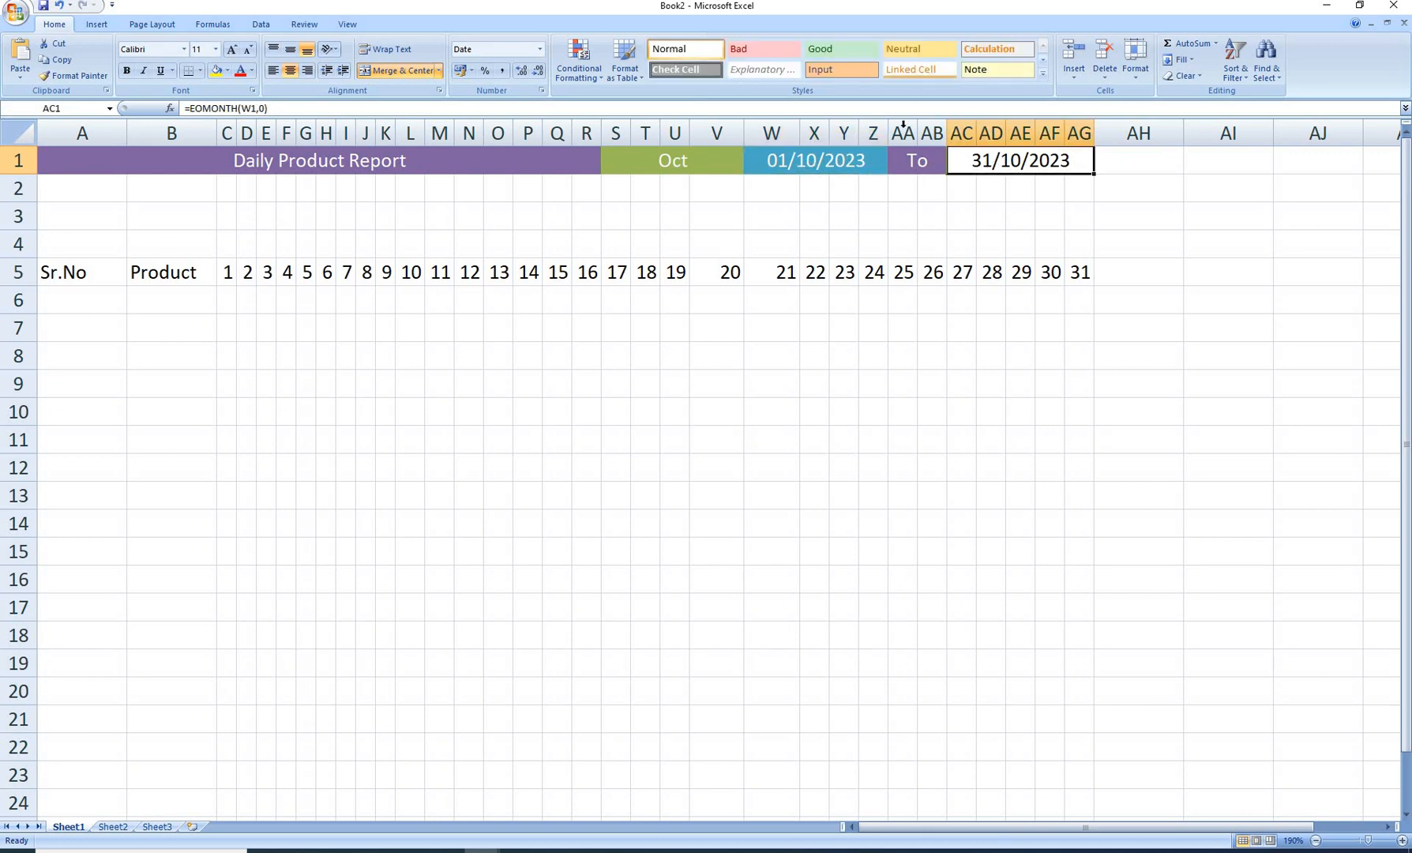
{"action": "left_click", "coordinate": [1042, 73]}
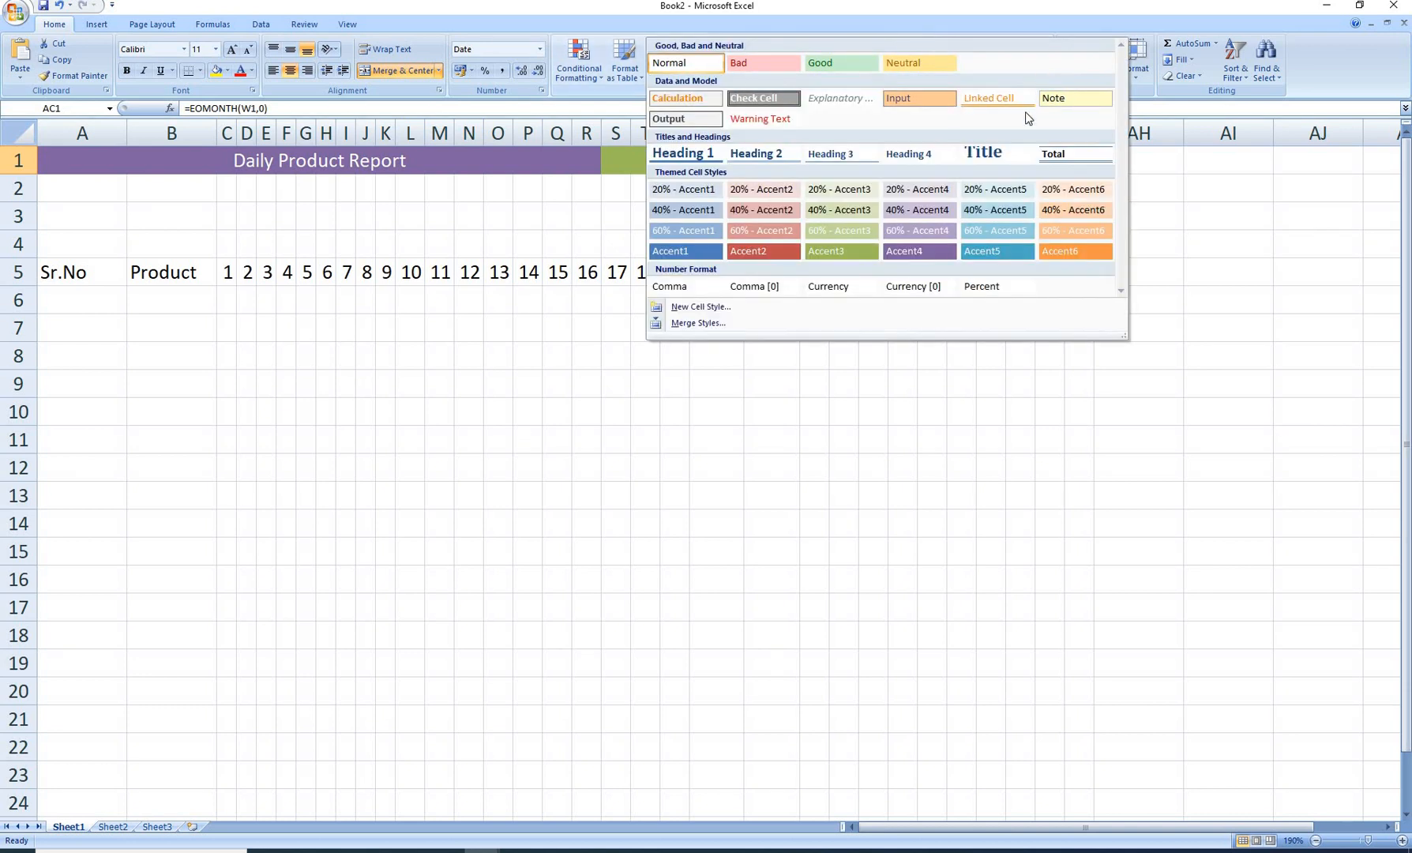
{"action": "left_click", "coordinate": [993, 250]}
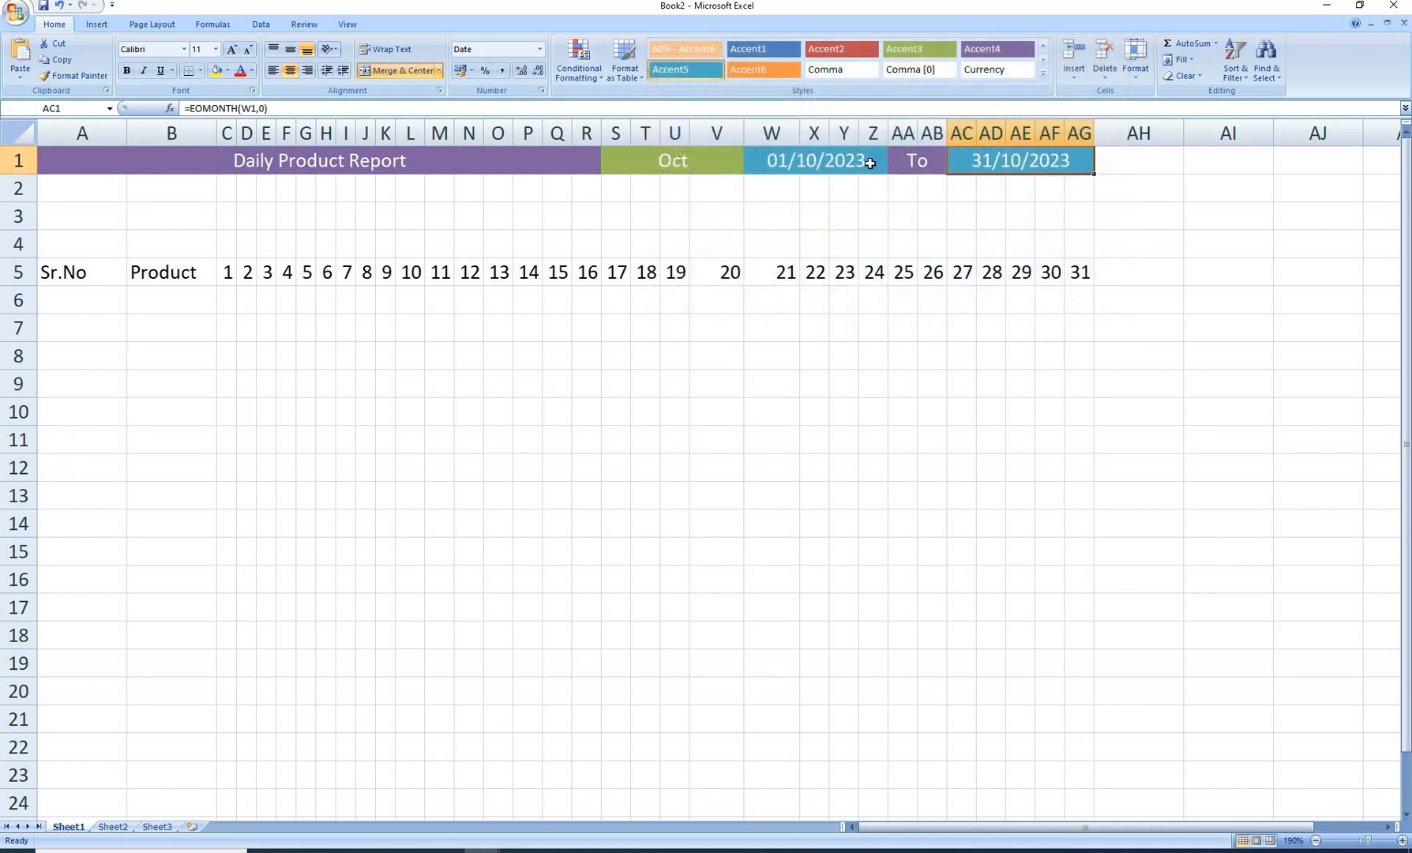
Test both date formulas by switching the month in S1 to different months, including Jun and ending on Feb.
{"action": "left_click", "coordinate": [733, 167]}
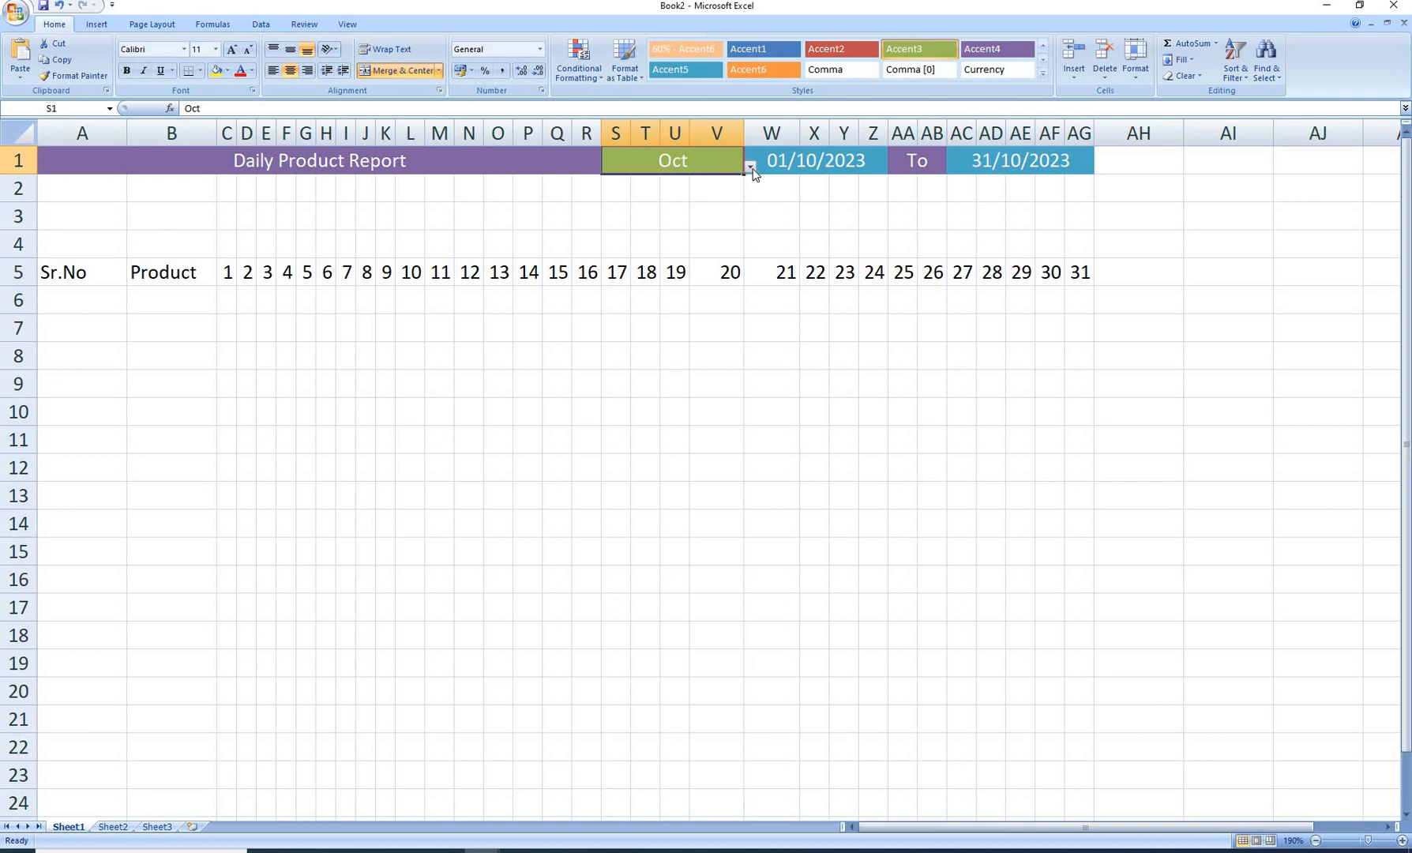
{"action": "left_click", "coordinate": [749, 167]}
{"action": "left_click", "coordinate": [656, 251]}
{"action": "left_click", "coordinate": [750, 167]}
{"action": "left_click", "coordinate": [675, 205]}
{"action": "left_click", "coordinate": [749, 167]}
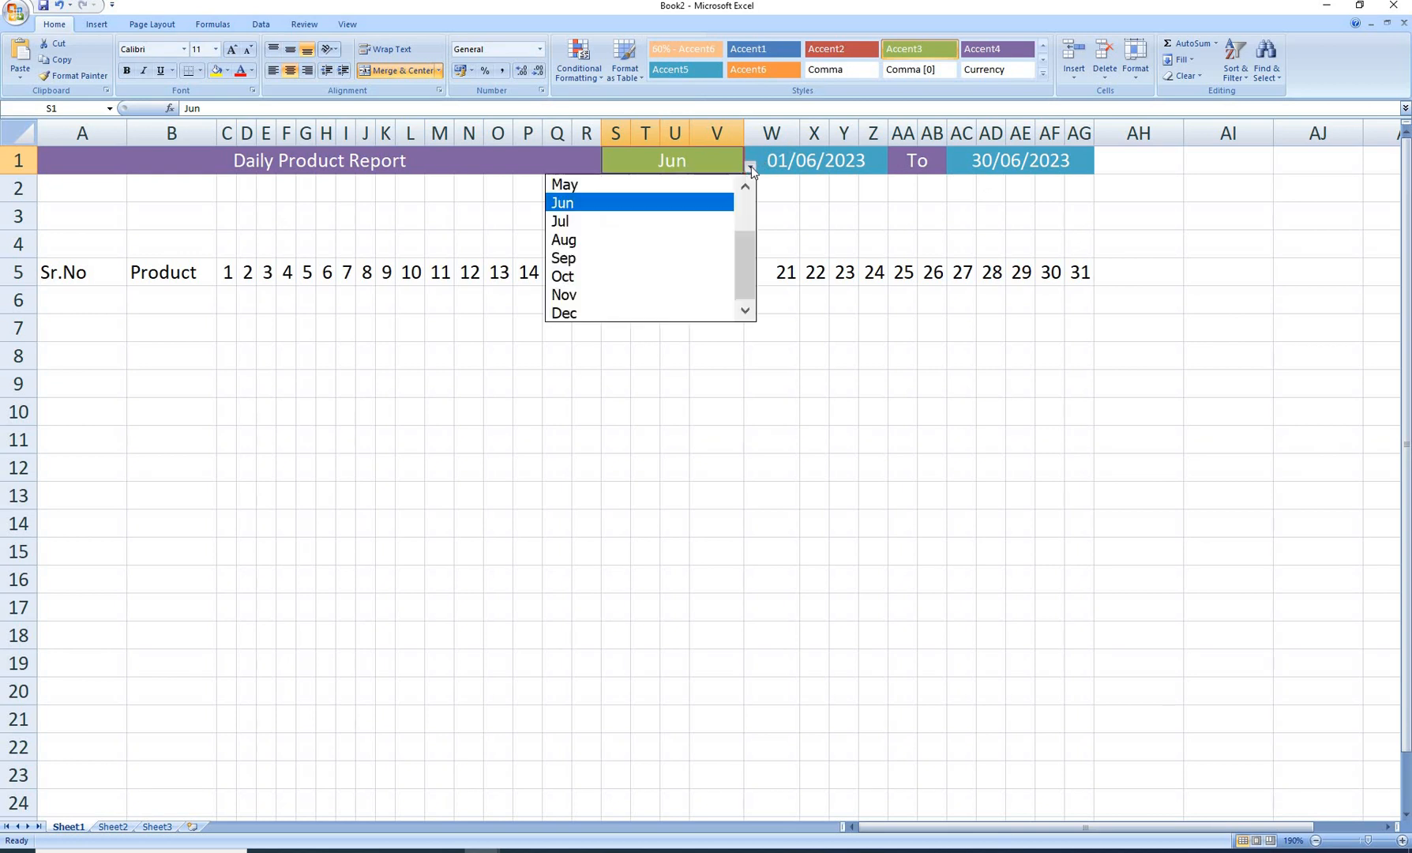
{"action": "scroll", "coordinate": [740, 253], "scroll_direction": "up", "scroll_amount": 2}
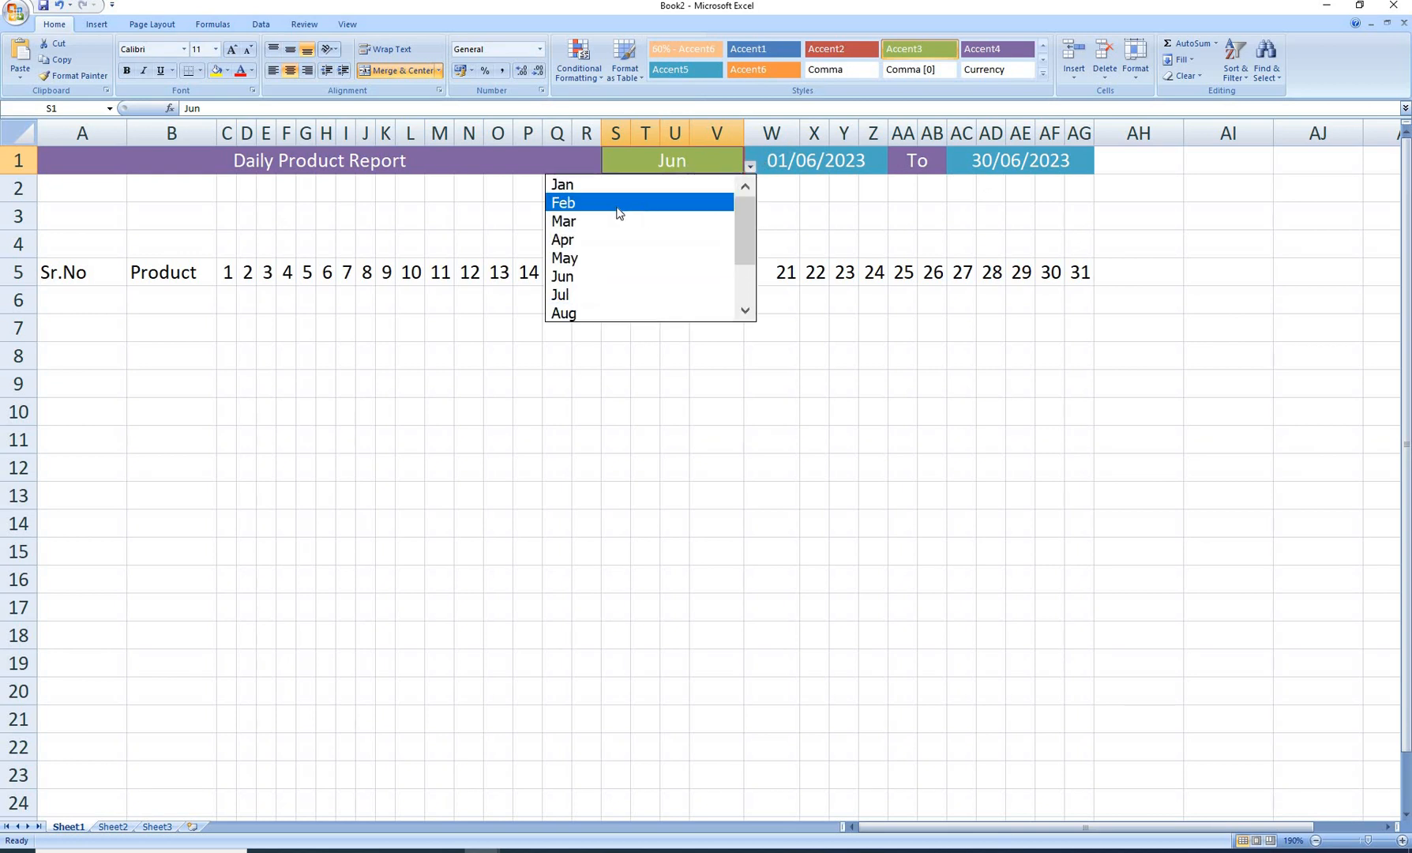
{"action": "left_click", "coordinate": [707, 204]}
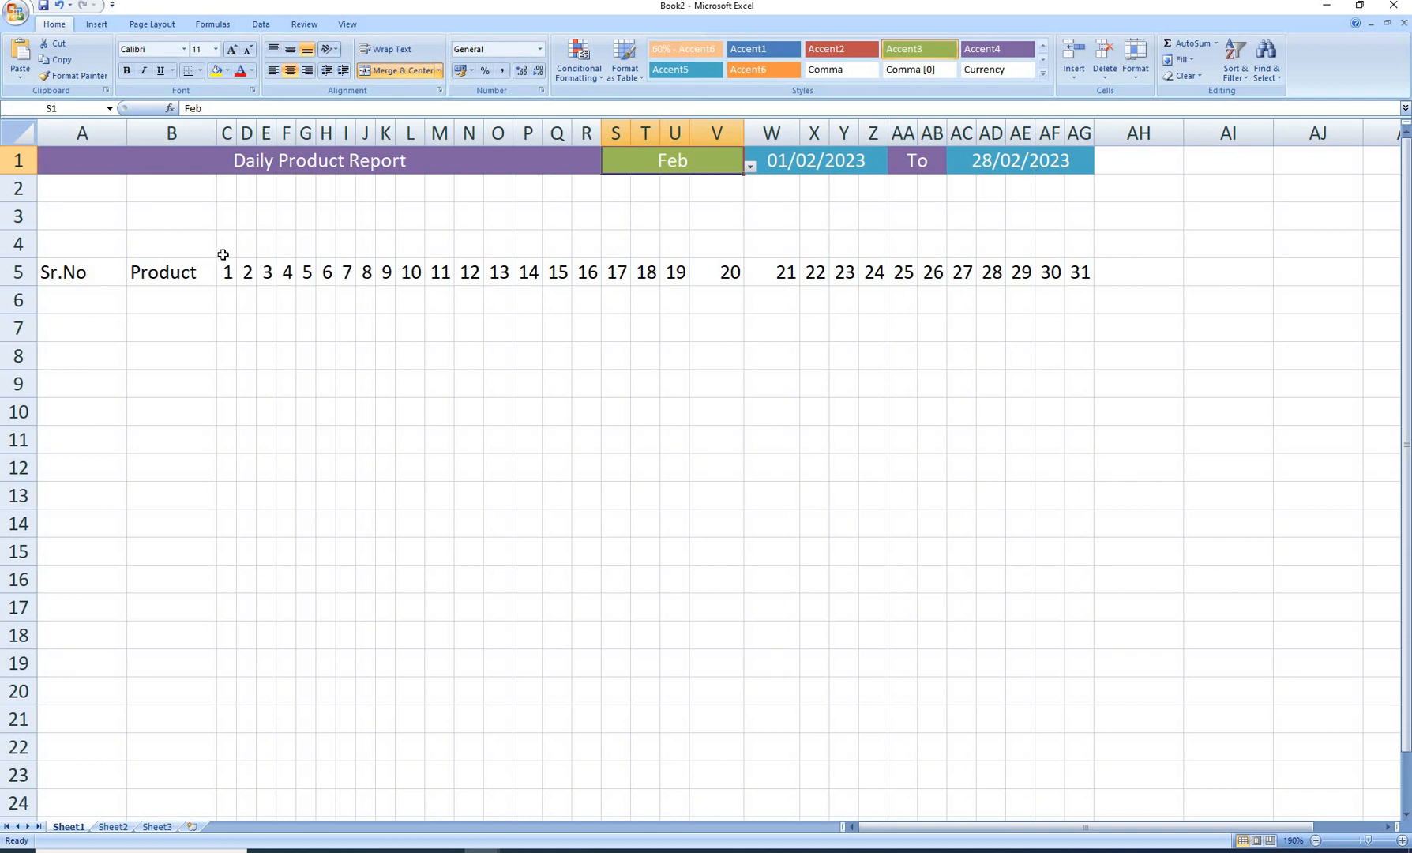
{"action": "left_click", "coordinate": [247, 272]}
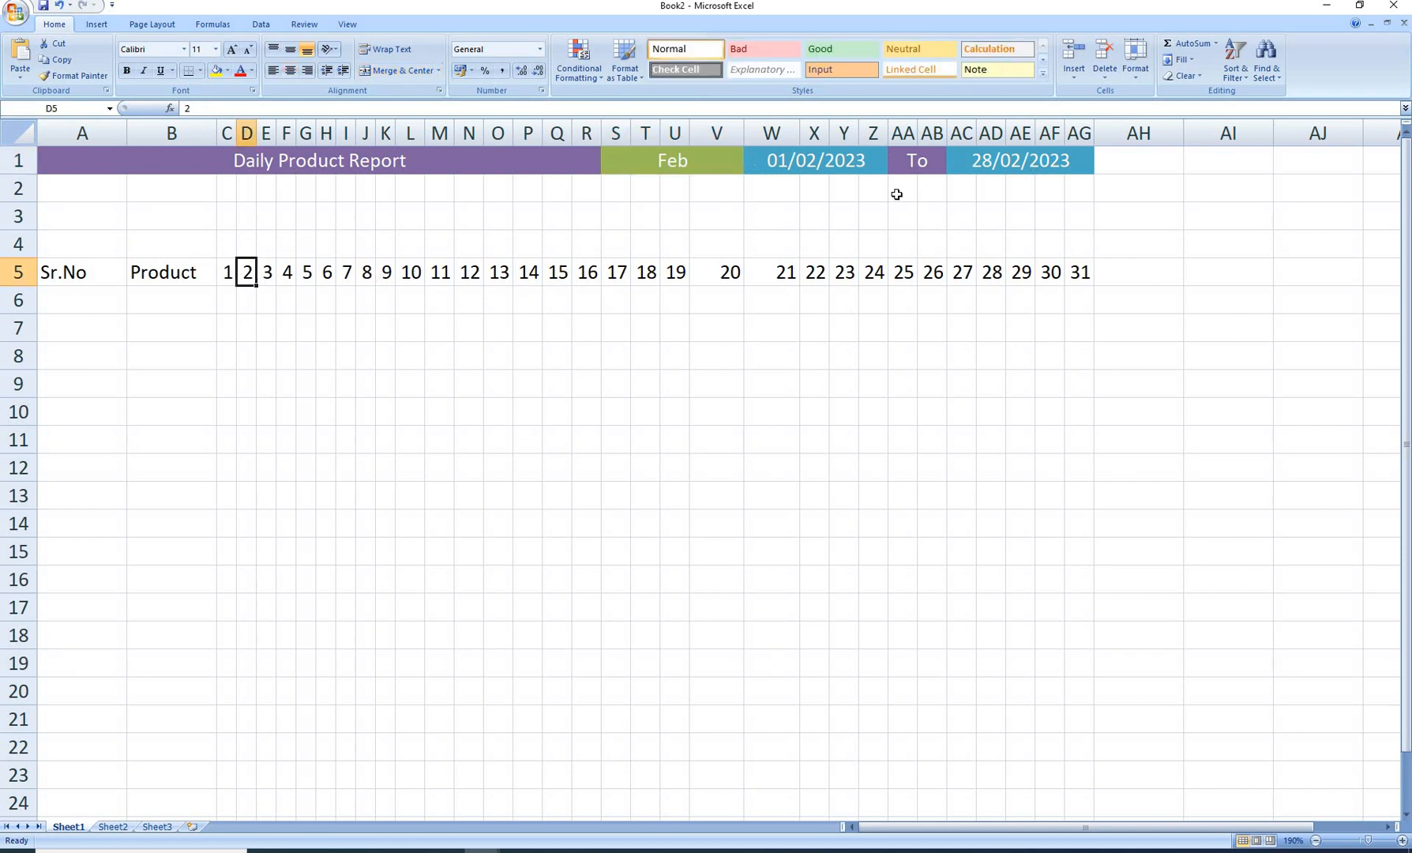
{"action": "left_click", "coordinate": [815, 161]}
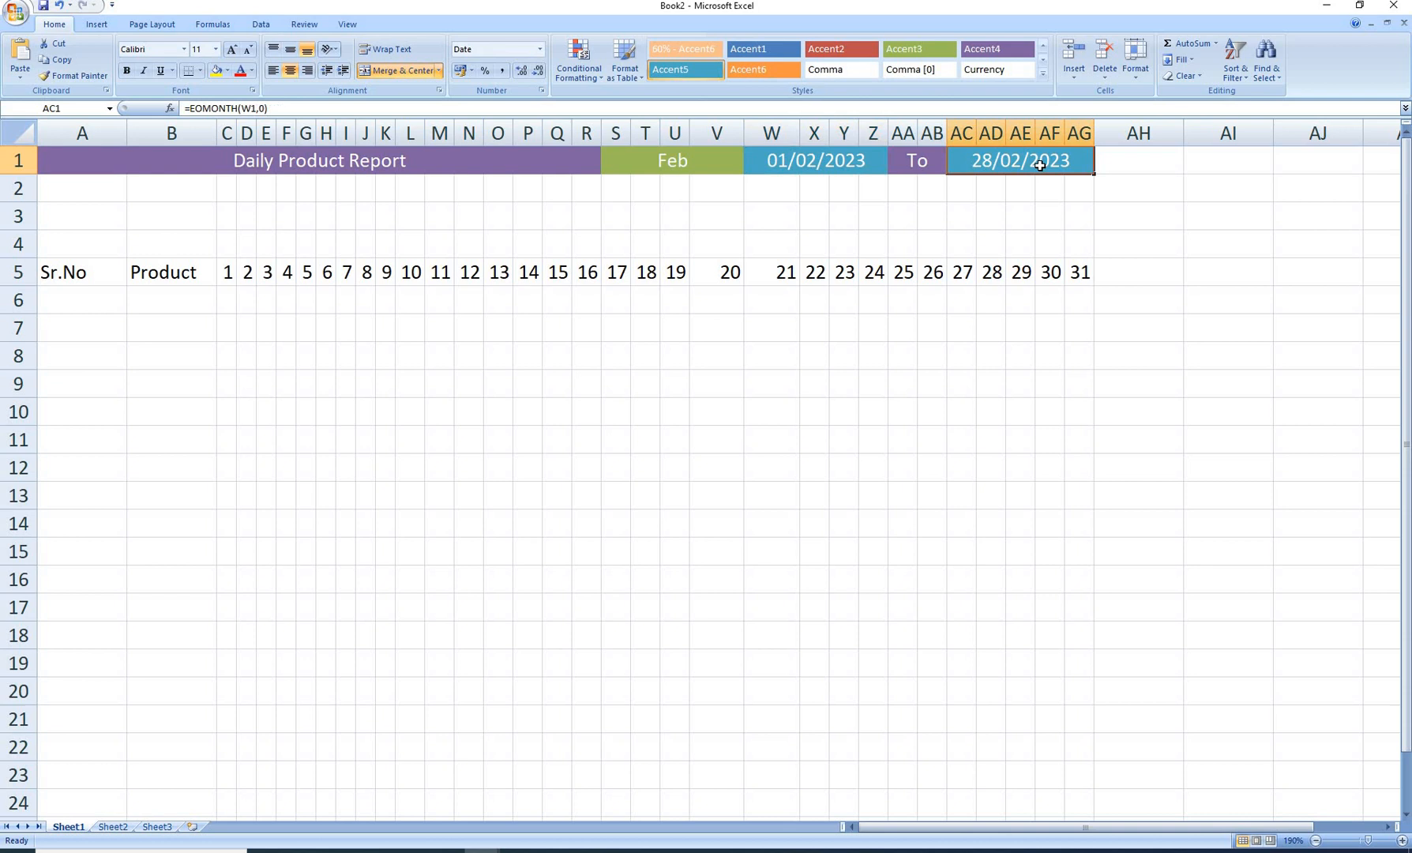
{"action": "left_click", "coordinate": [839, 171]}
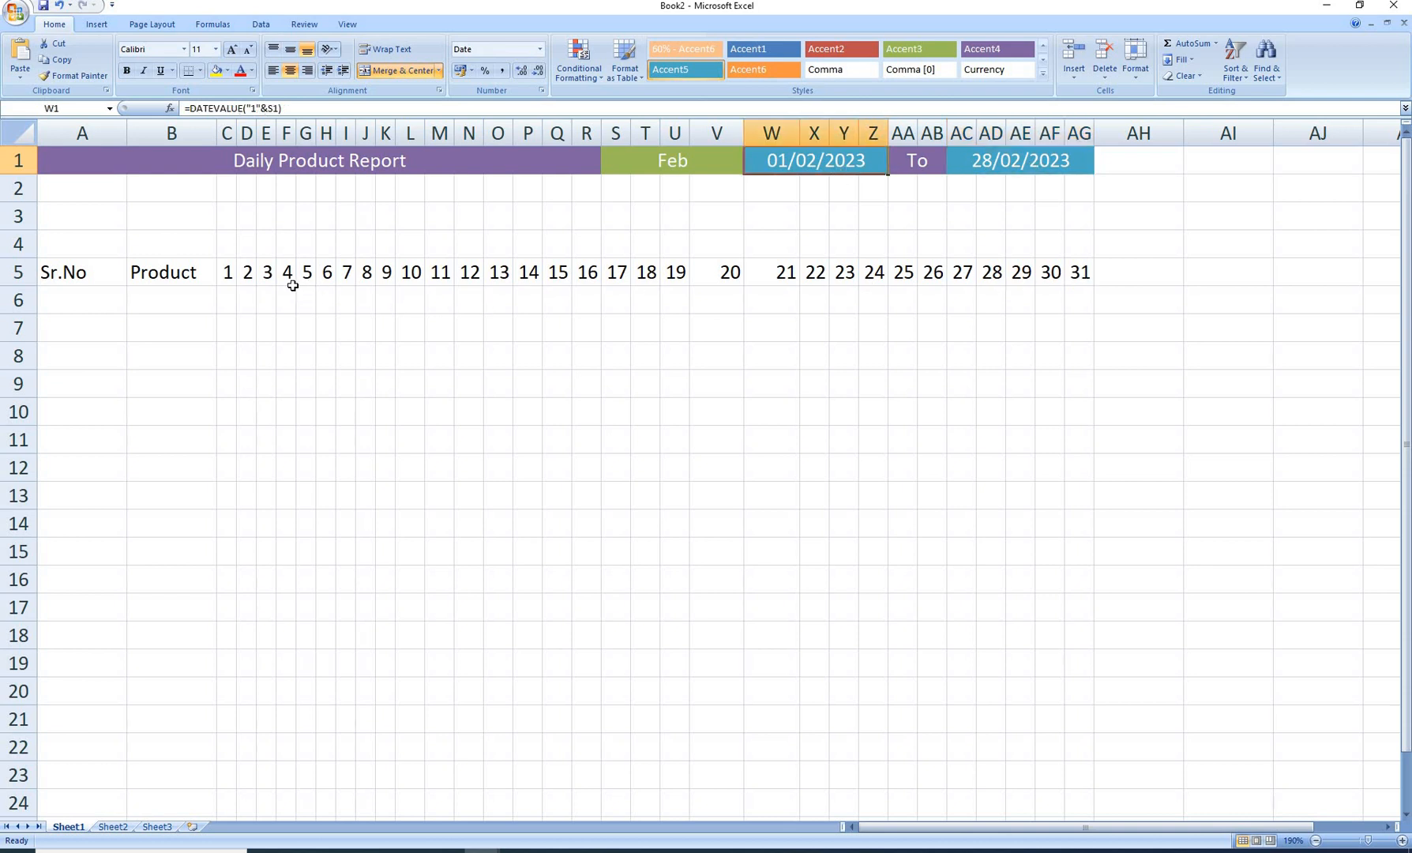
Replace the first day heading in C5 with the formula =W1 to link it to the start date.
{"action": "left_click", "coordinate": [227, 273]}
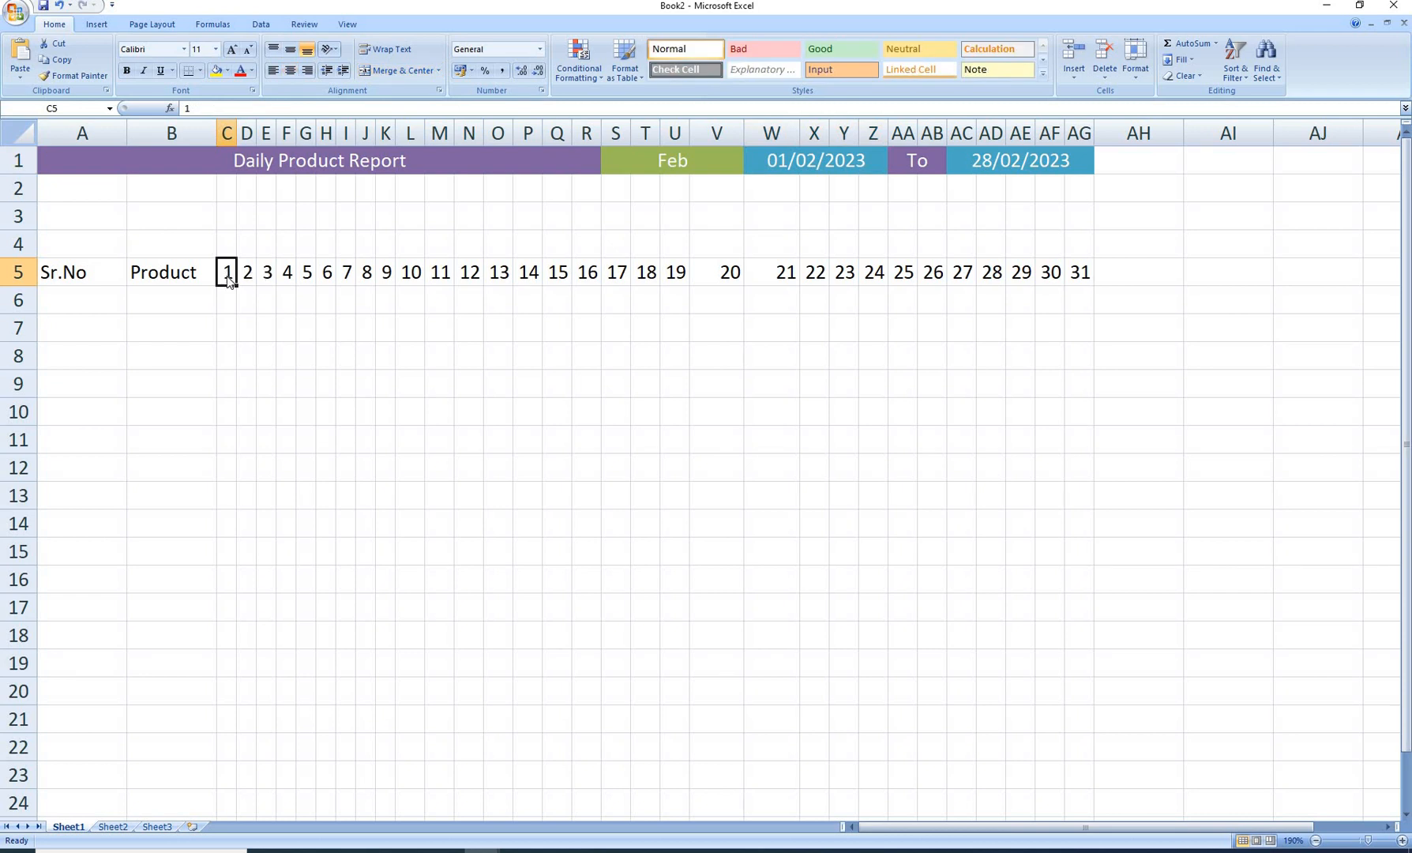
{"action": "type", "text": "="}
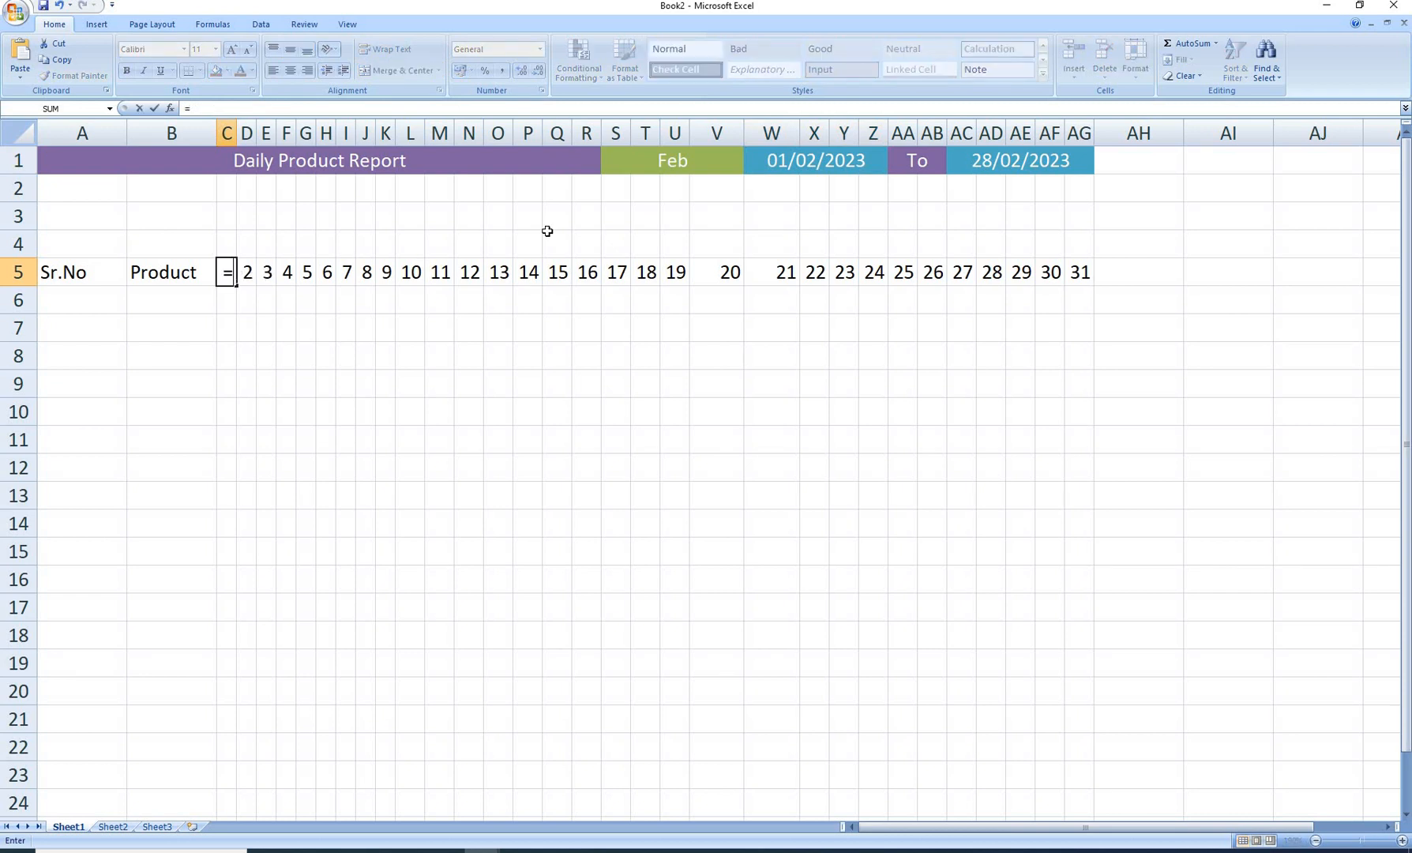
{"action": "left_click", "coordinate": [770, 160]}
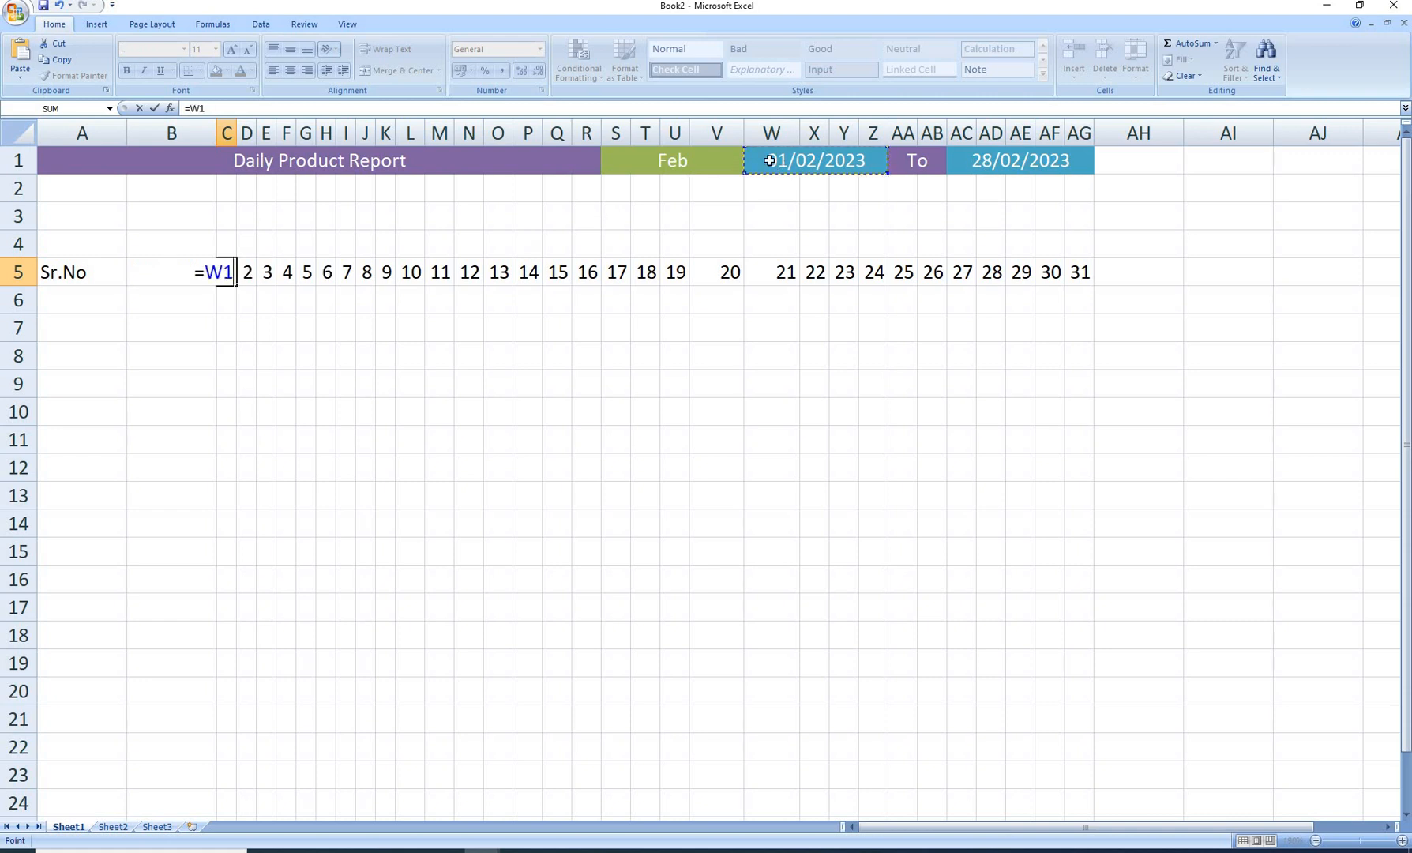
{"action": "key", "text": "Return"}
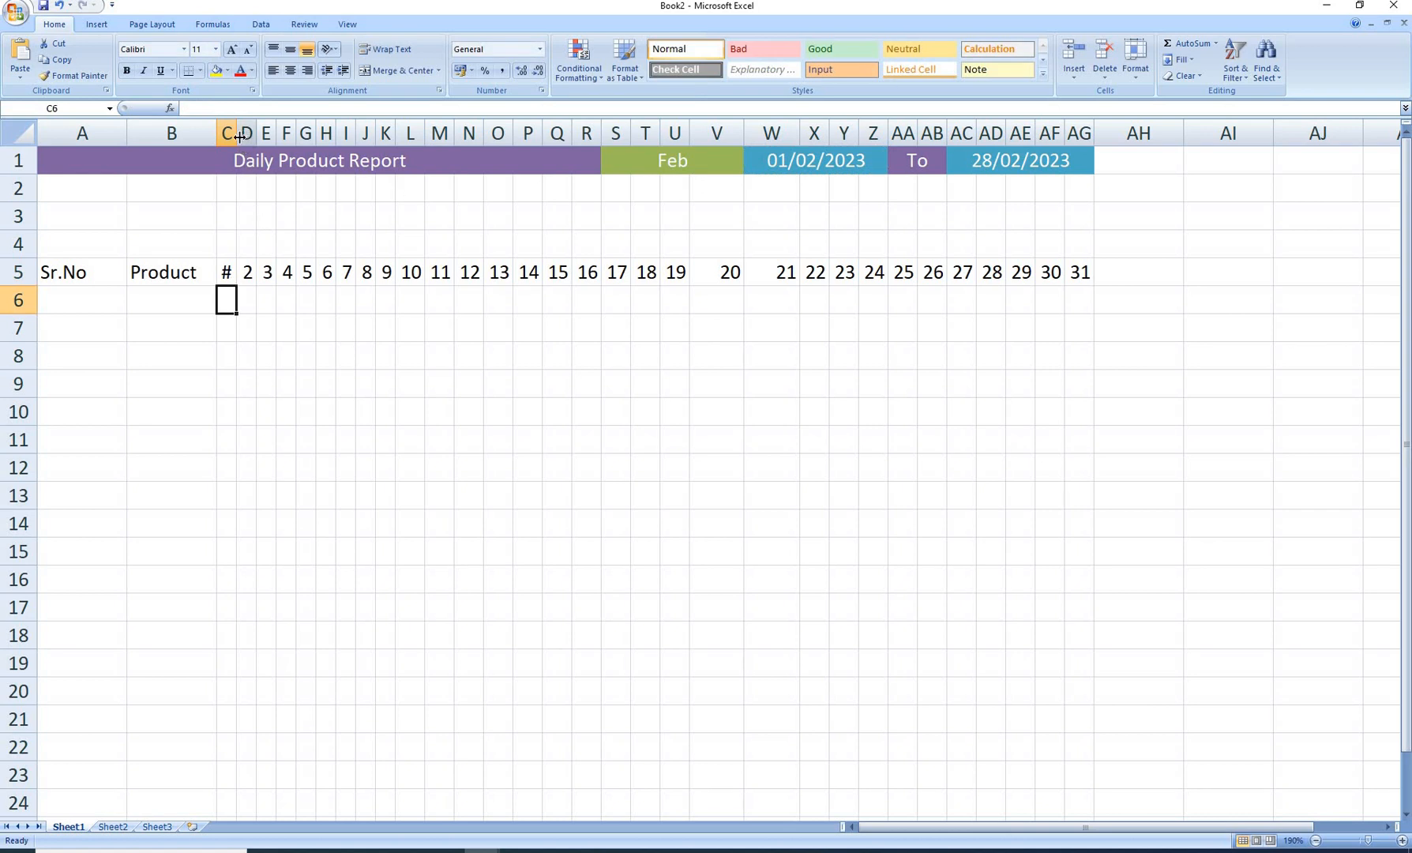
Apply the custom number format dd to the first day heading in C5 and autofit column C.
{"action": "left_click_drag", "start_coordinate": [239, 136], "coordinate": [332, 134]}
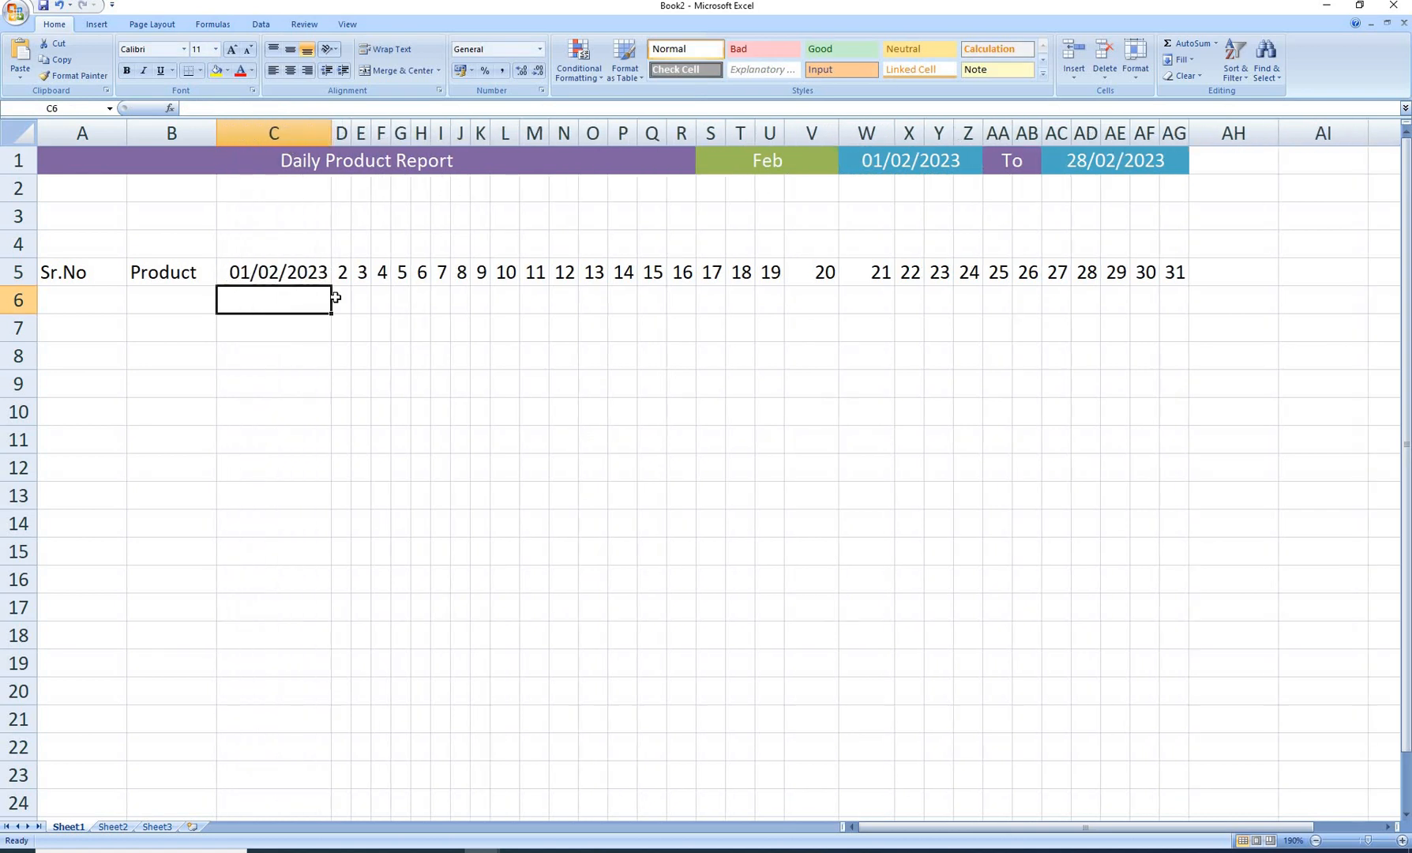
{"action": "left_click", "coordinate": [311, 276]}
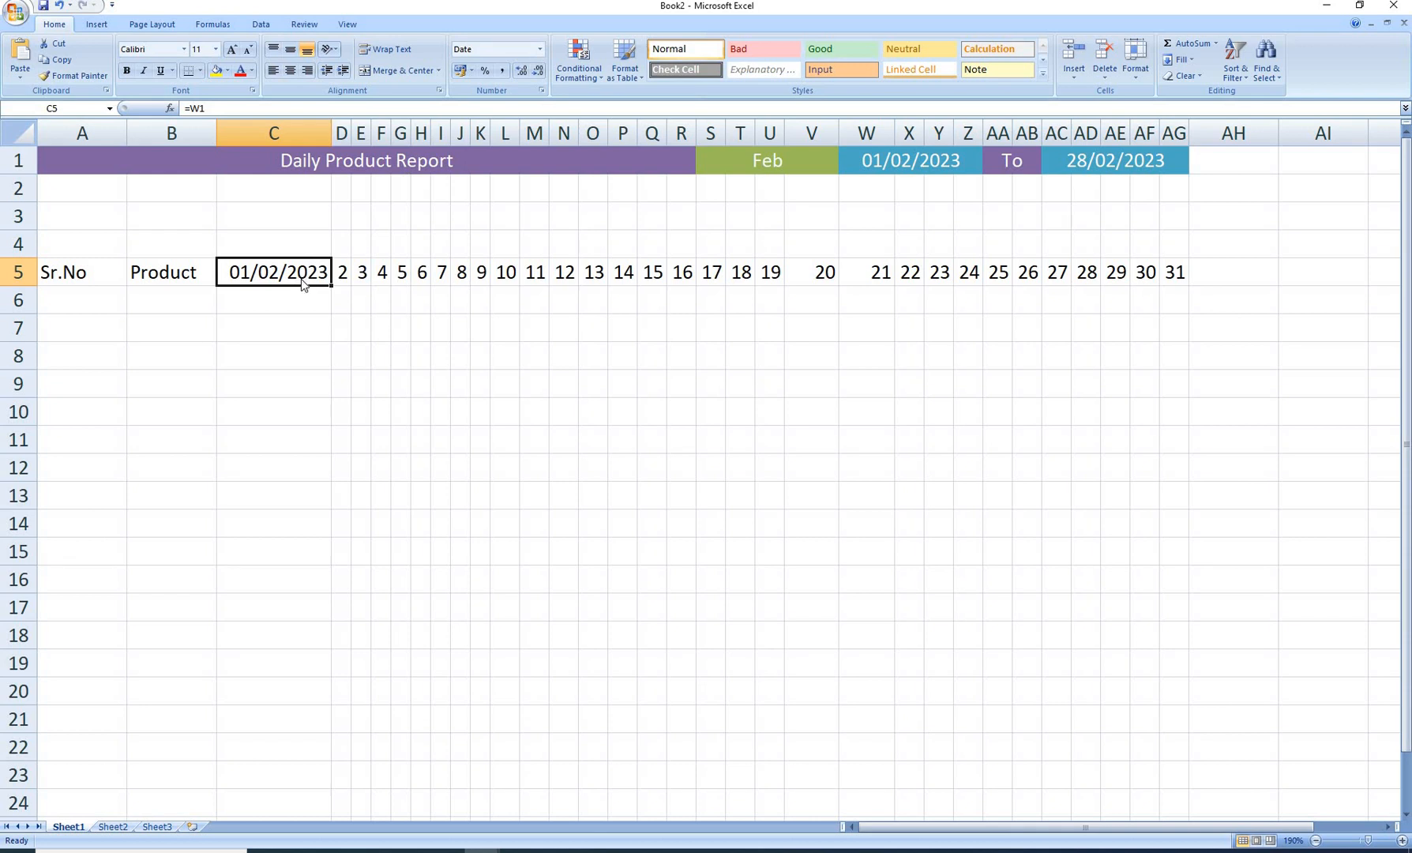
{"action": "right_click", "coordinate": [303, 278]}
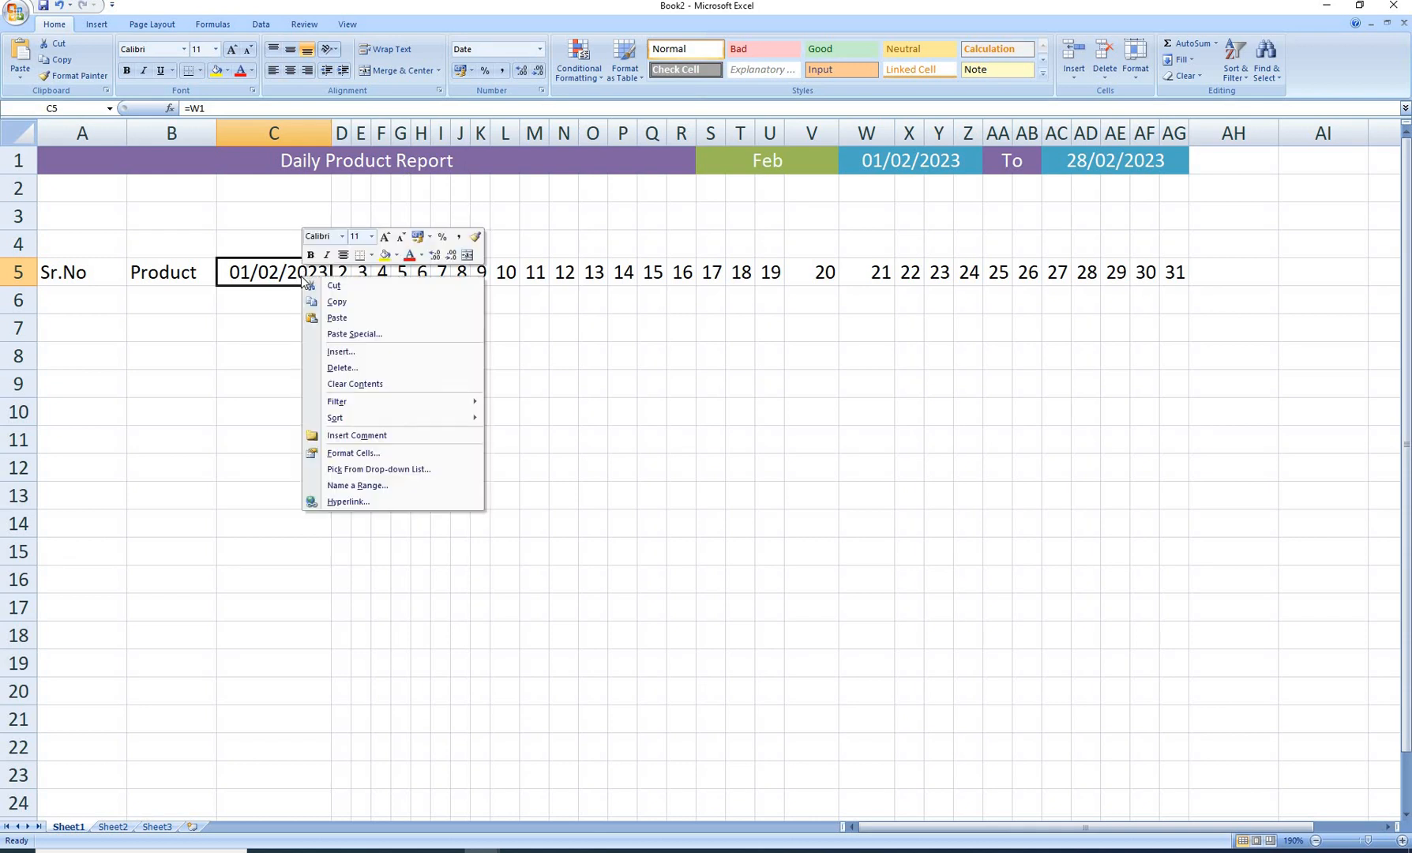
{"action": "left_click", "coordinate": [352, 455]}
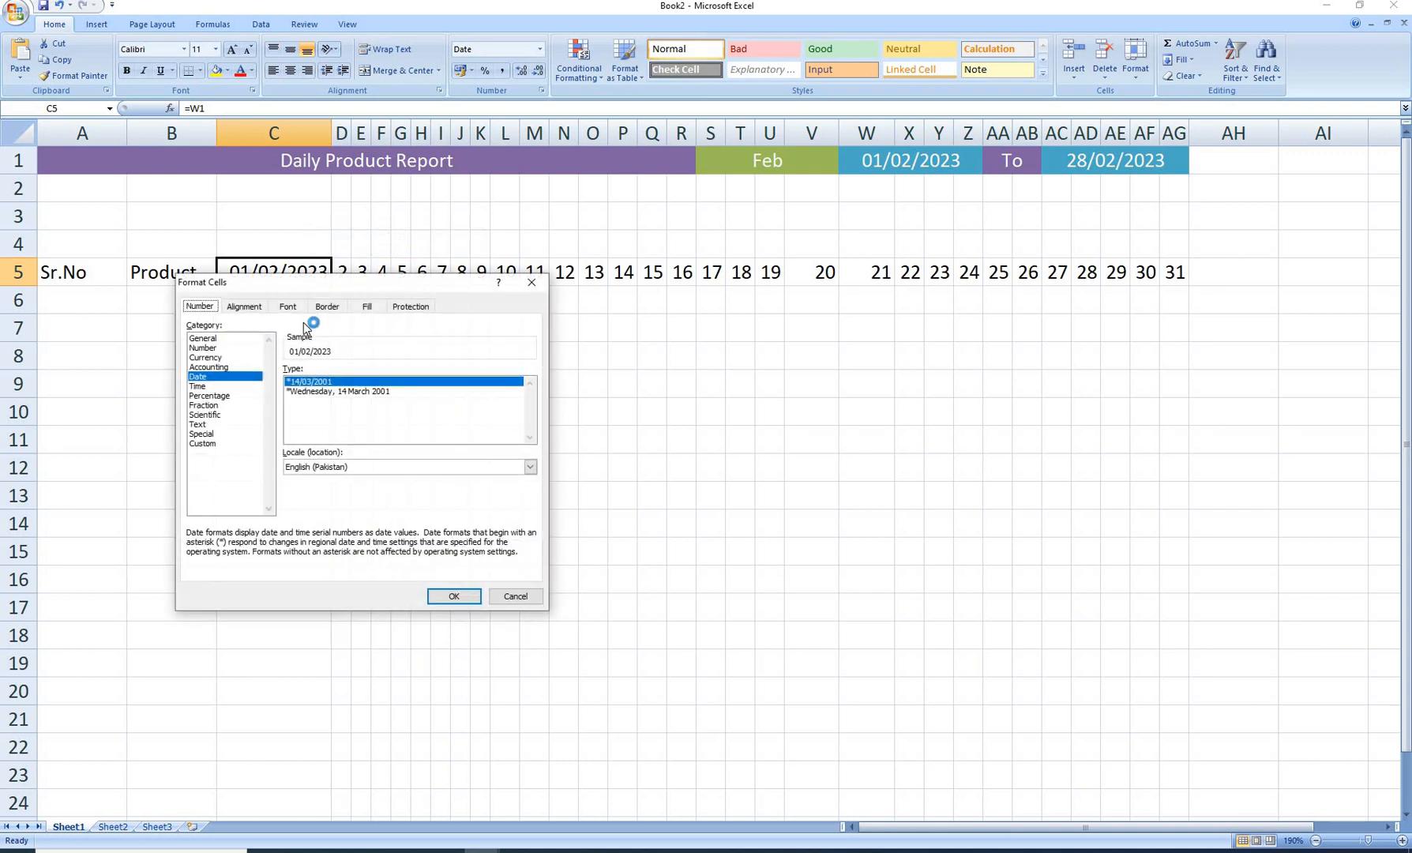
{"action": "left_click", "coordinate": [208, 444]}
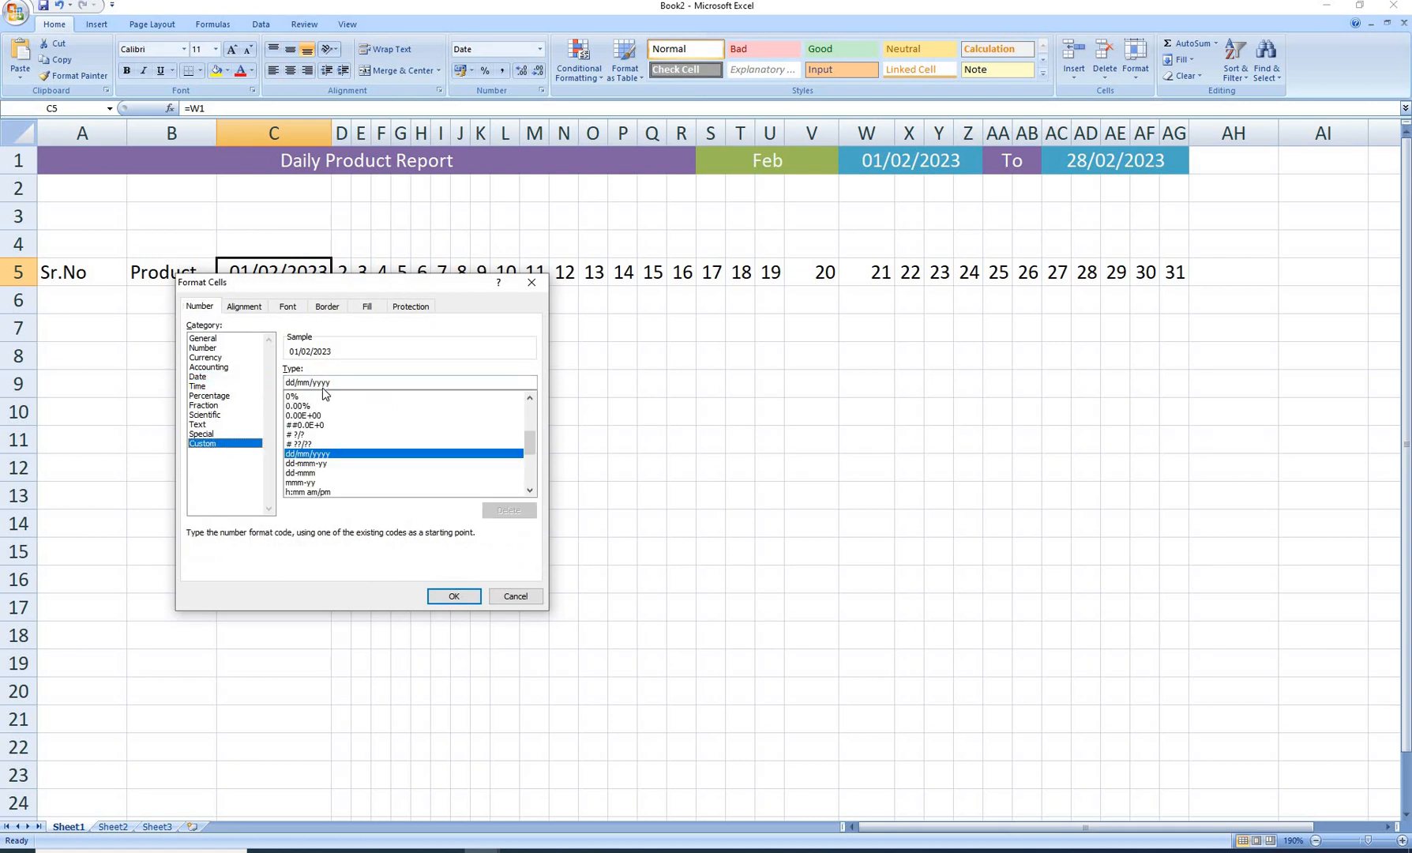
{"action": "left_click_drag", "start_coordinate": [350, 383], "coordinate": [207, 380]}
{"action": "type", "text": "dd"}
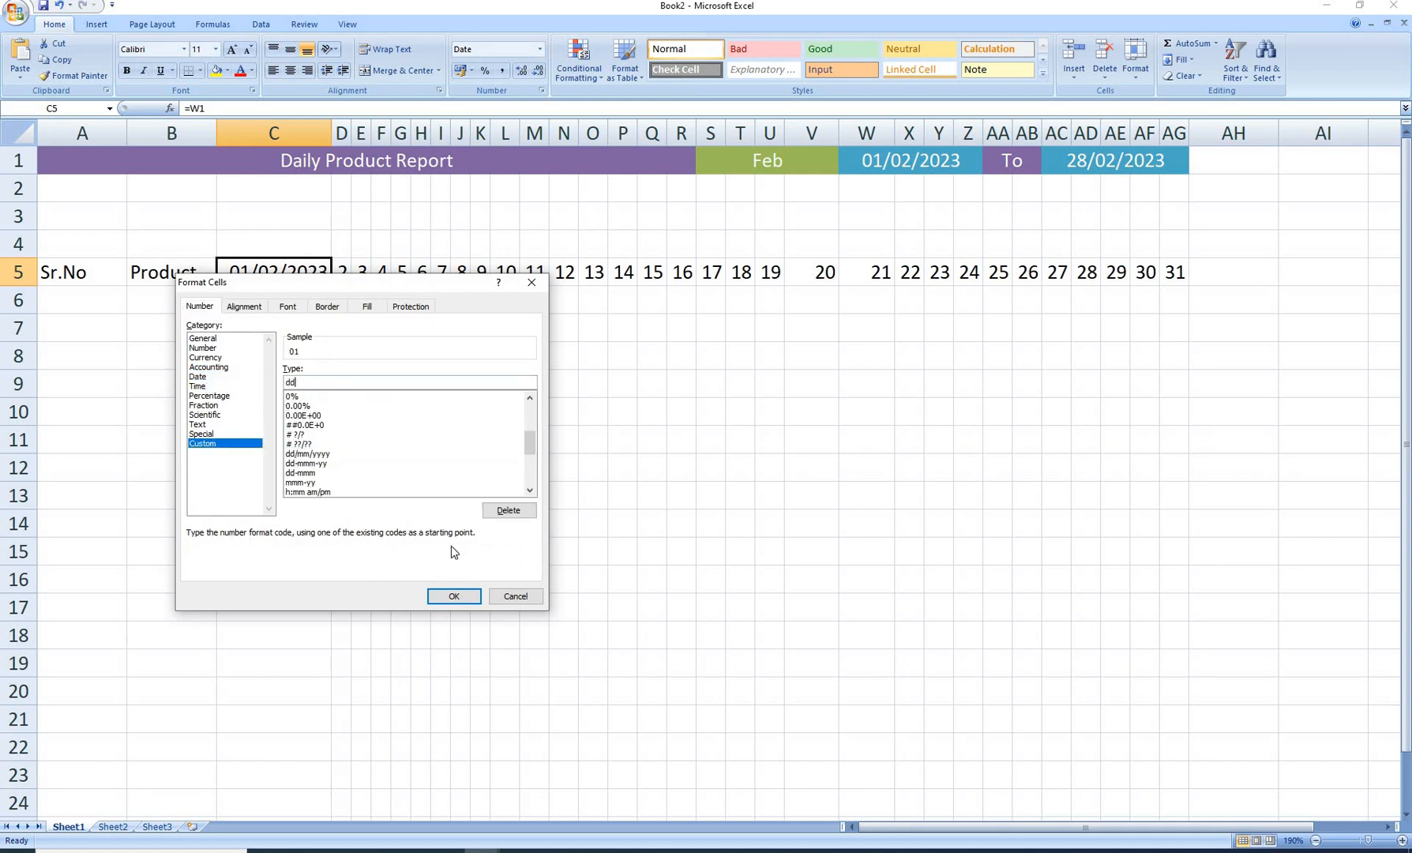
{"action": "left_click", "coordinate": [454, 596]}
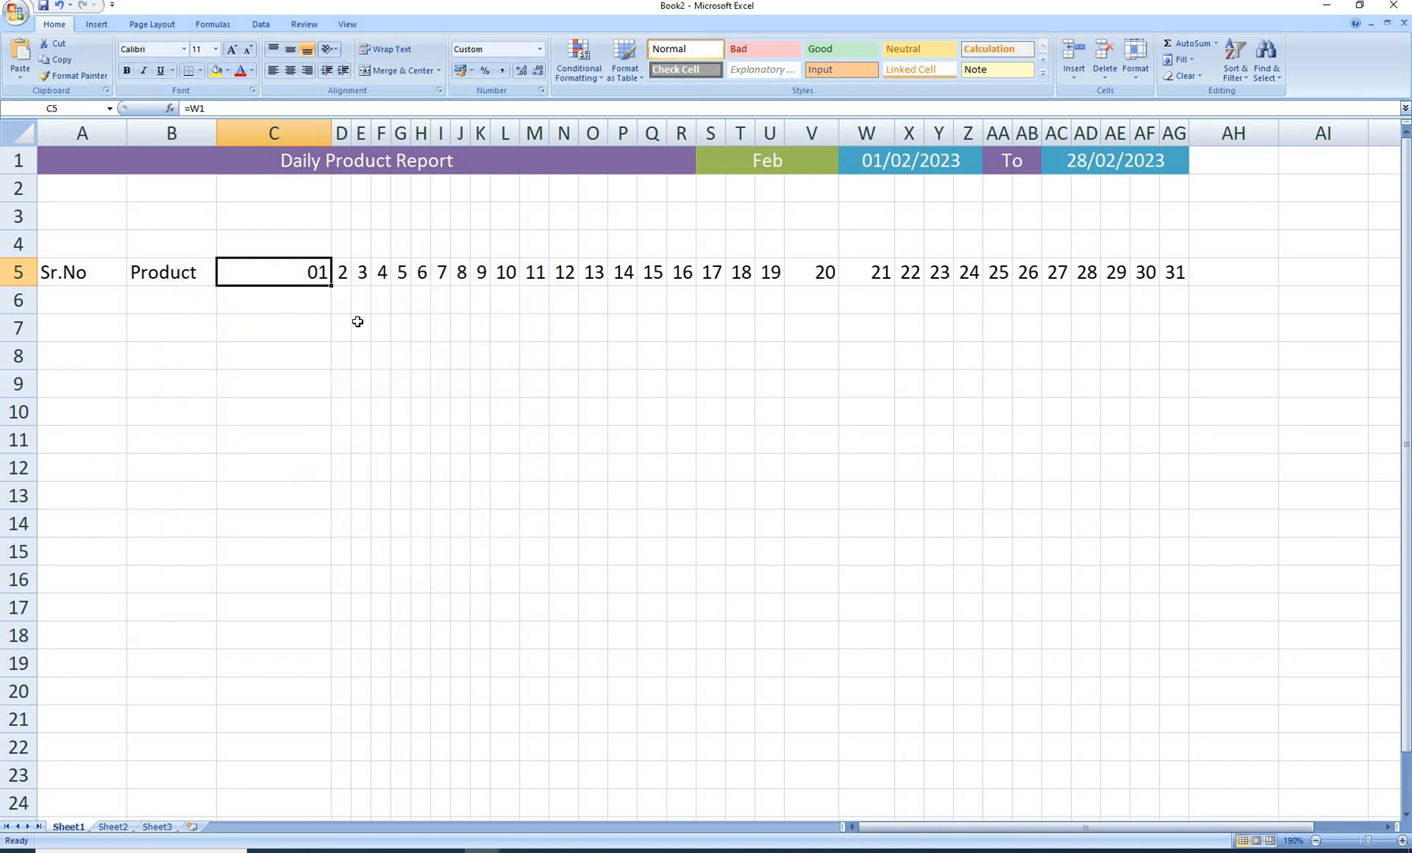
{"action": "double_click", "coordinate": [332, 133]}
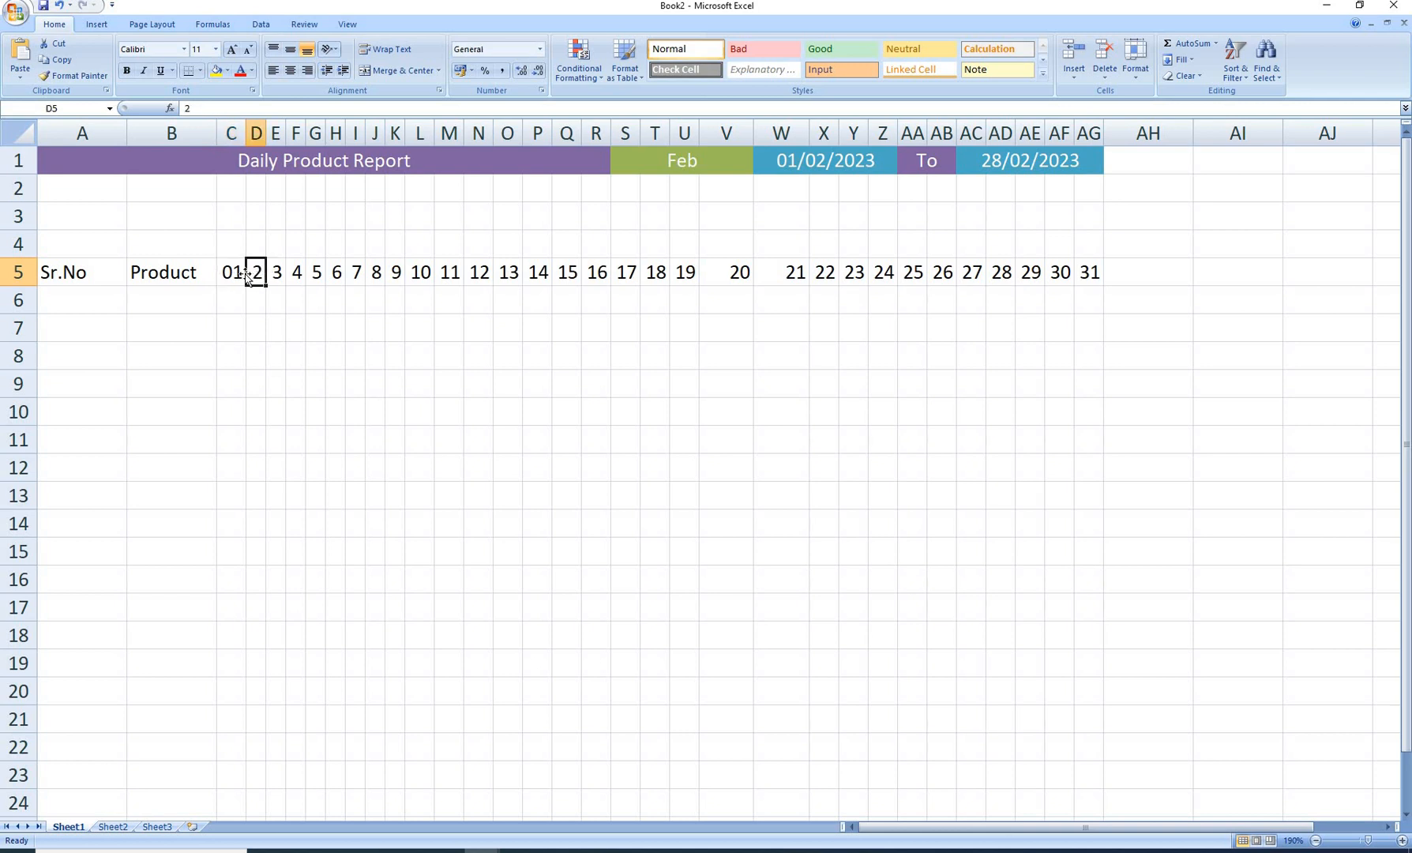
Clear the manually entered day numbers in row 5 from D5 through AH5.
{"action": "left_click_drag", "start_coordinate": [257, 272], "coordinate": [296, 273]}
{"action": "left_click_drag", "start_coordinate": [777, 271], "coordinate": [1141, 271]}
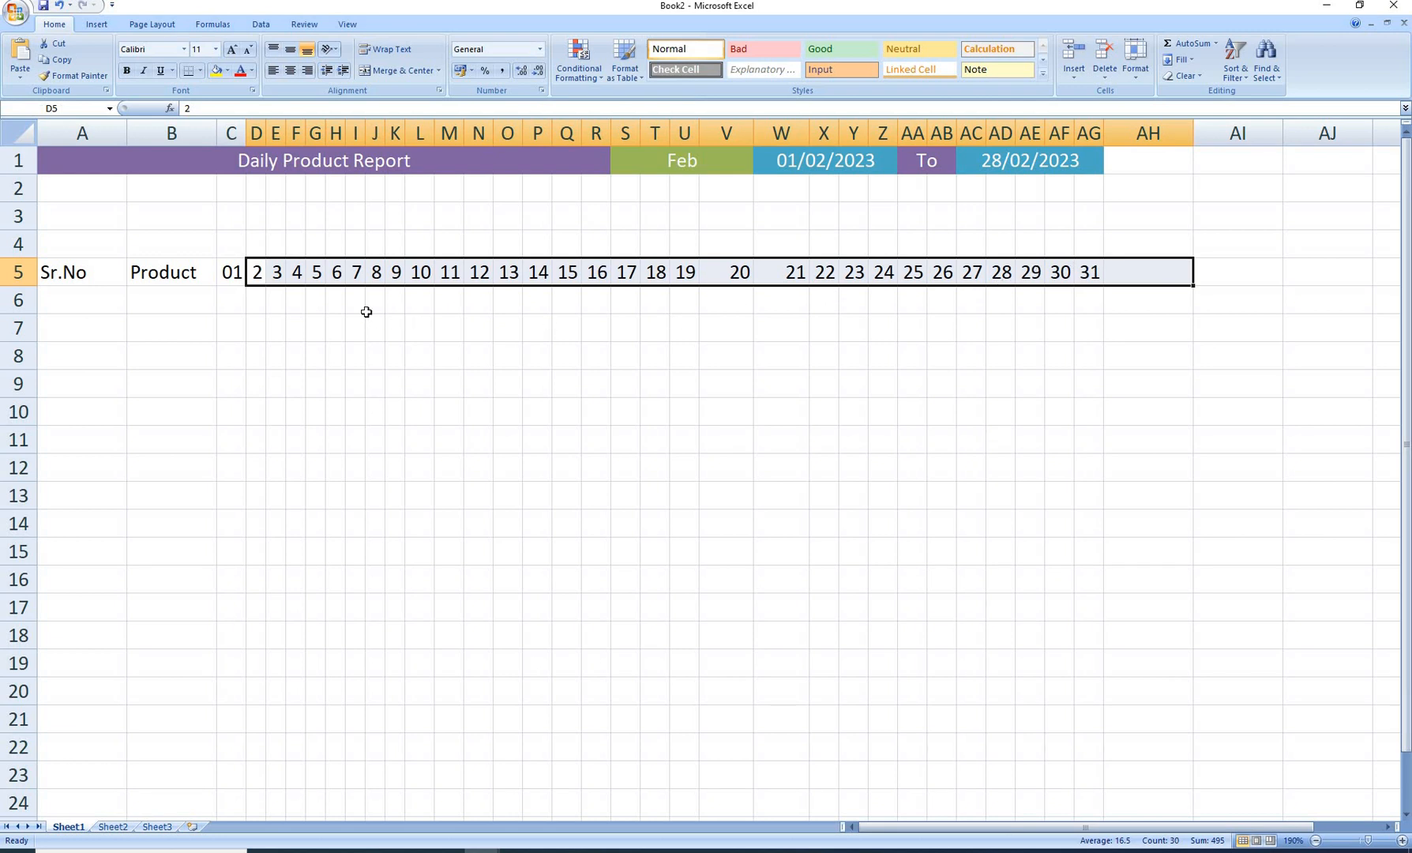
{"action": "key", "text": "Delete"}
Enter the formula =IF(C5<AC1,C5+1,"") in D5 for the second day heading.
{"action": "left_click", "coordinate": [254, 273]}
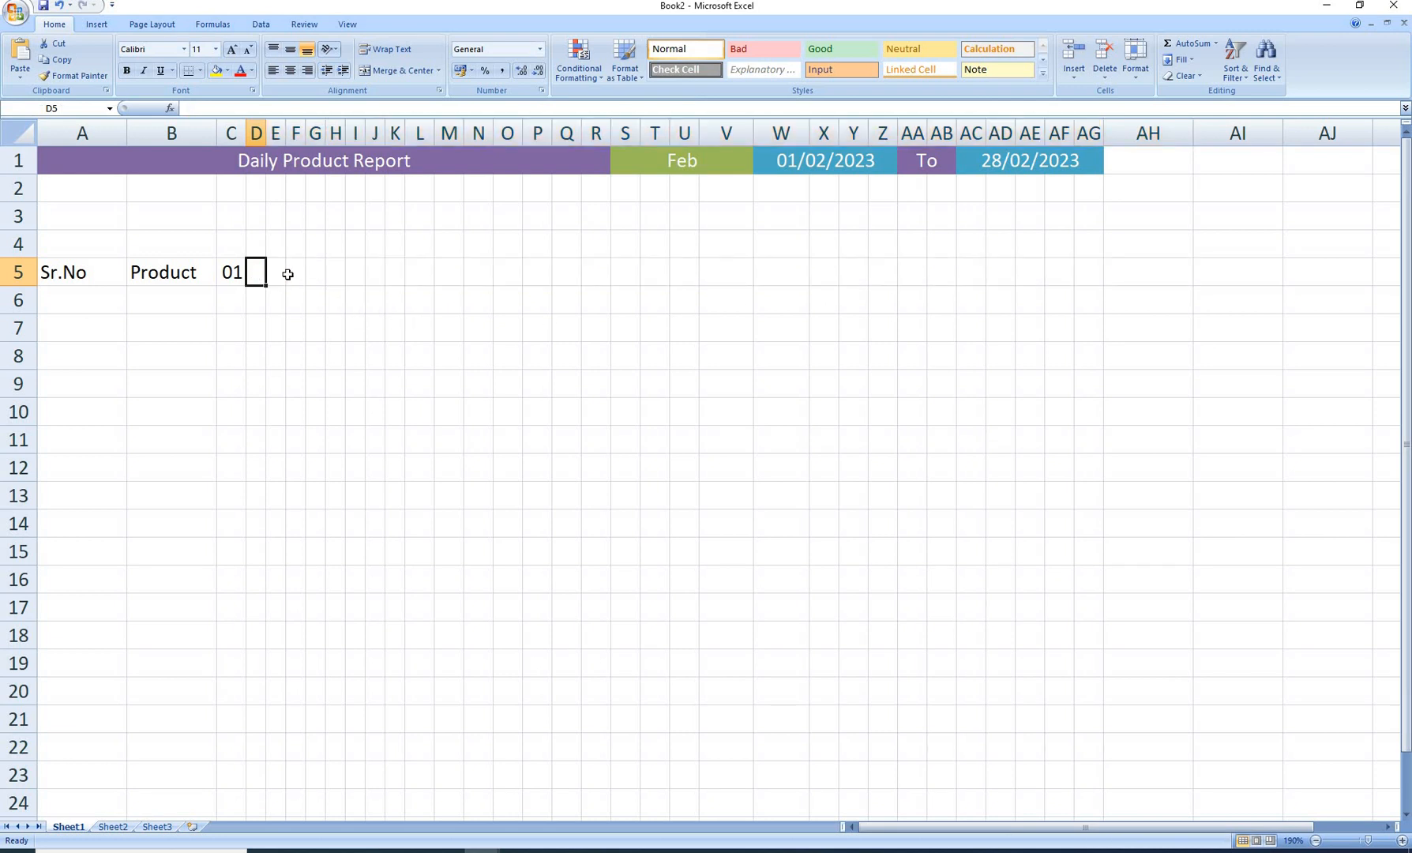
{"action": "type", "text": "="}
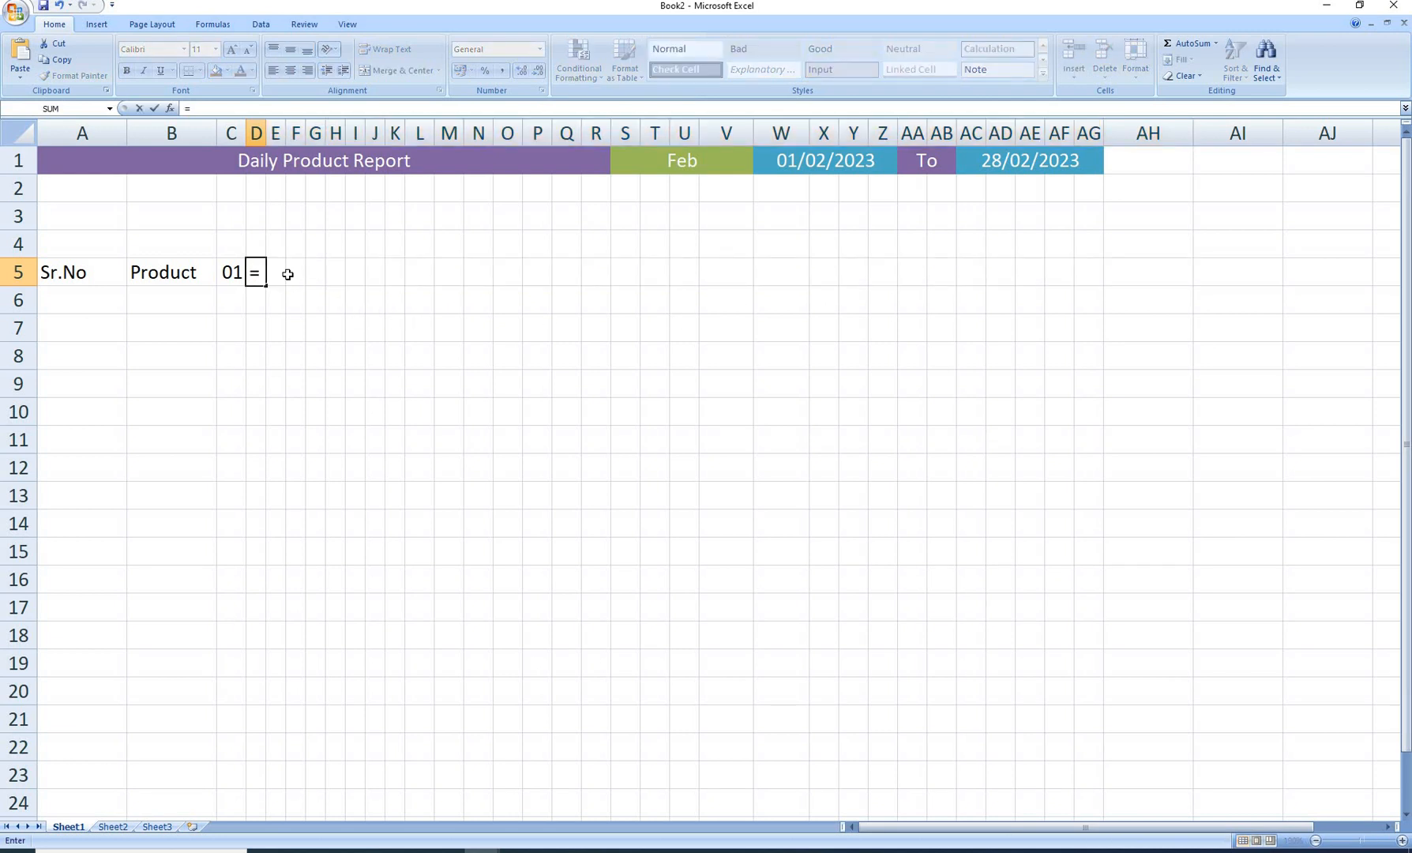
{"action": "type", "text": "if("}
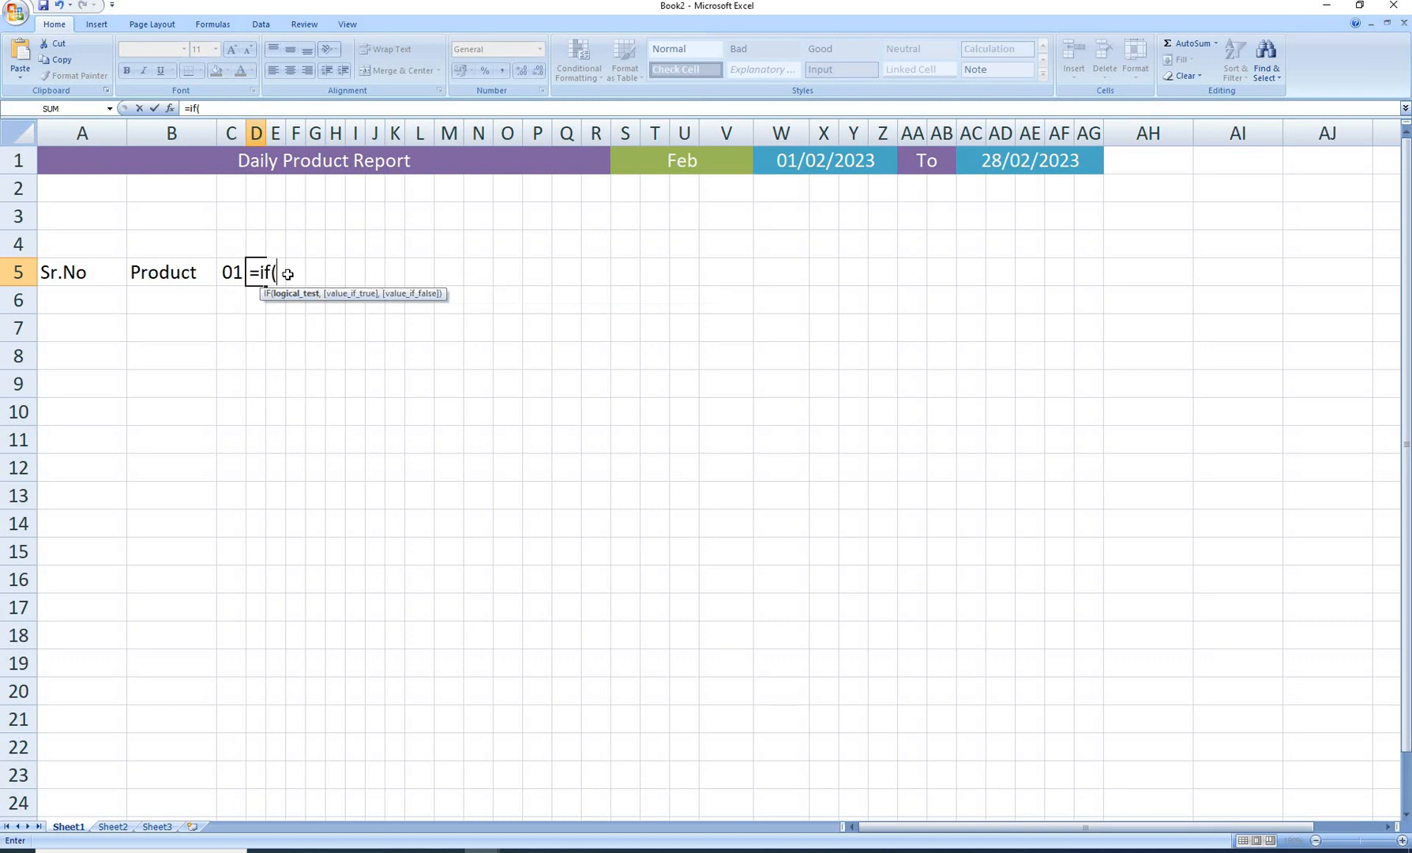
{"action": "left_click", "coordinate": [227, 273]}
{"action": "type", "text": "<"}
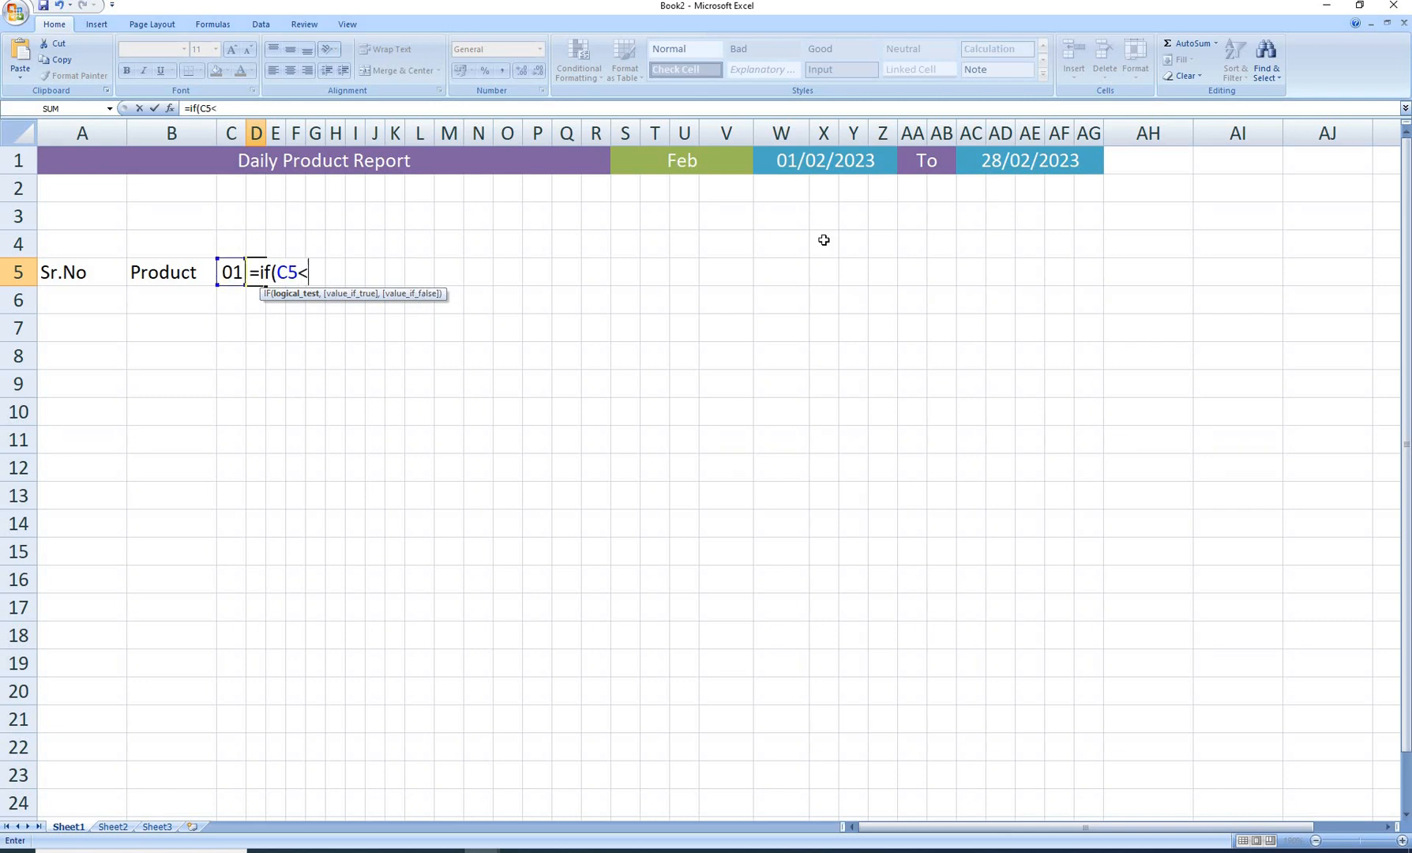
{"action": "left_click", "coordinate": [997, 162]}
{"action": "type", "text": ","}
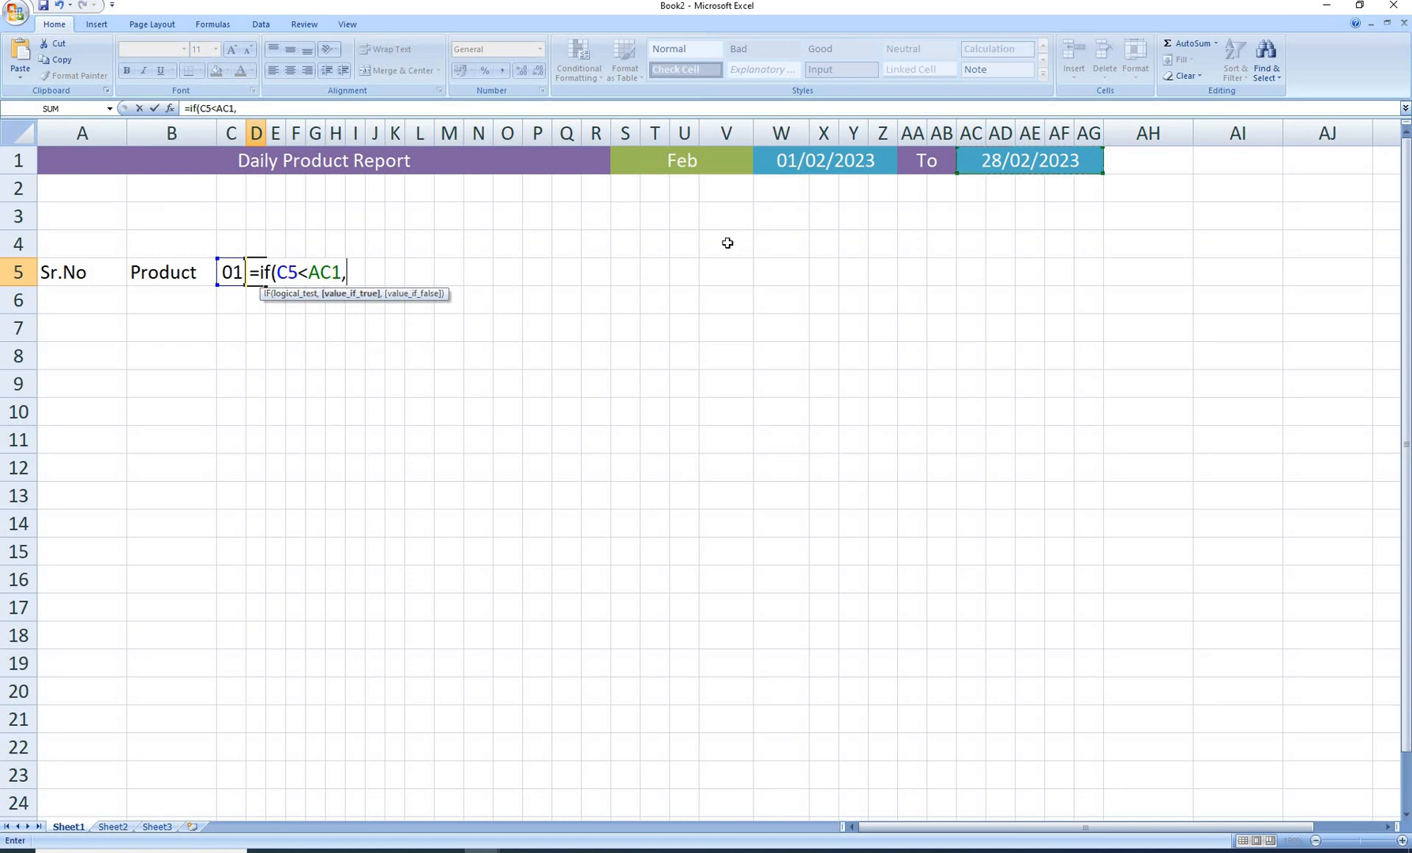
{"action": "left_click", "coordinate": [229, 273]}
{"action": "type", "text": "+"}
{"action": "type", "text": "1,"}
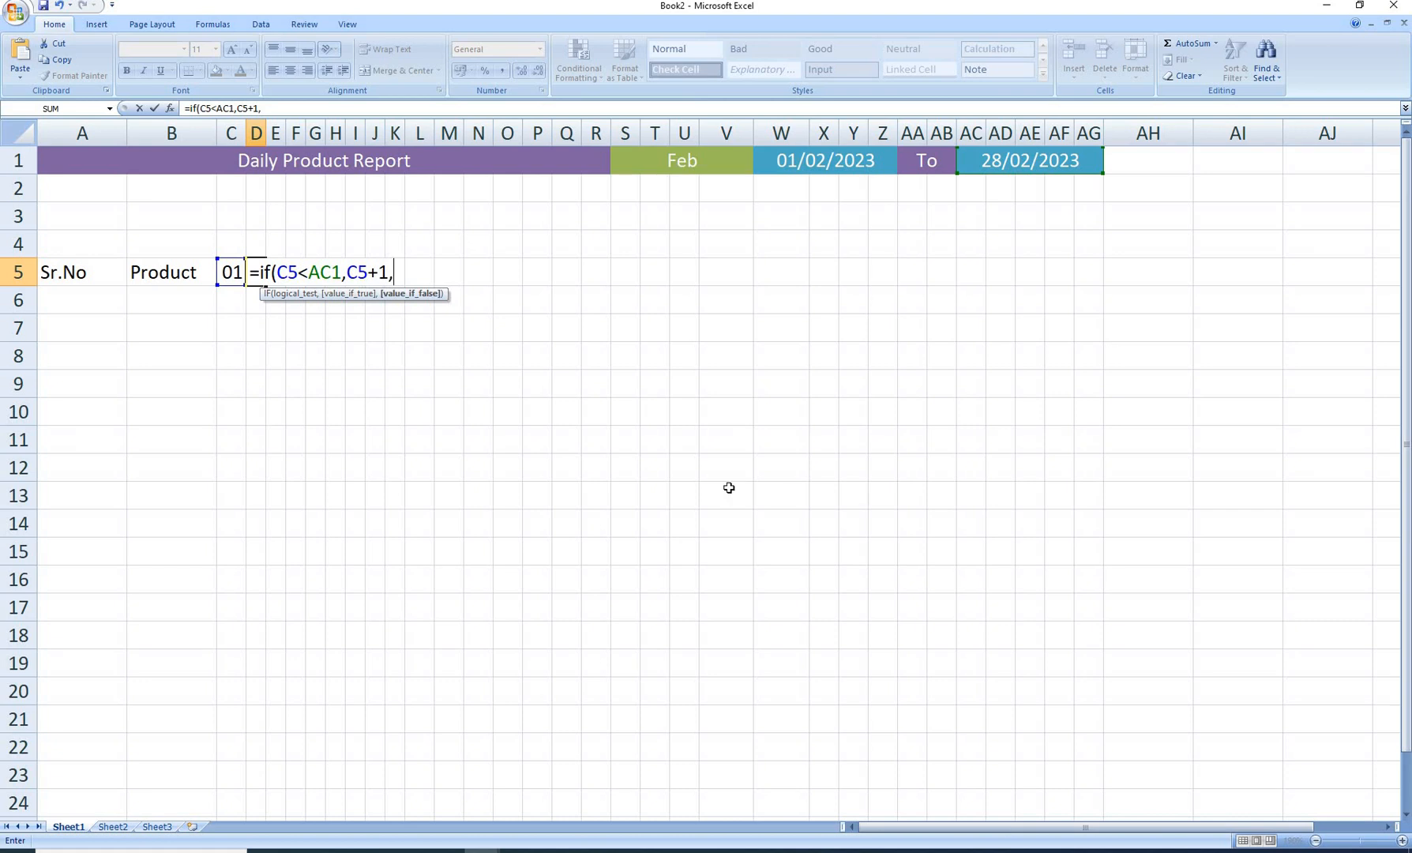
{"action": "type", "text": "\"\""}
{"action": "type", "text": ")"}
{"action": "key", "text": "Return"}
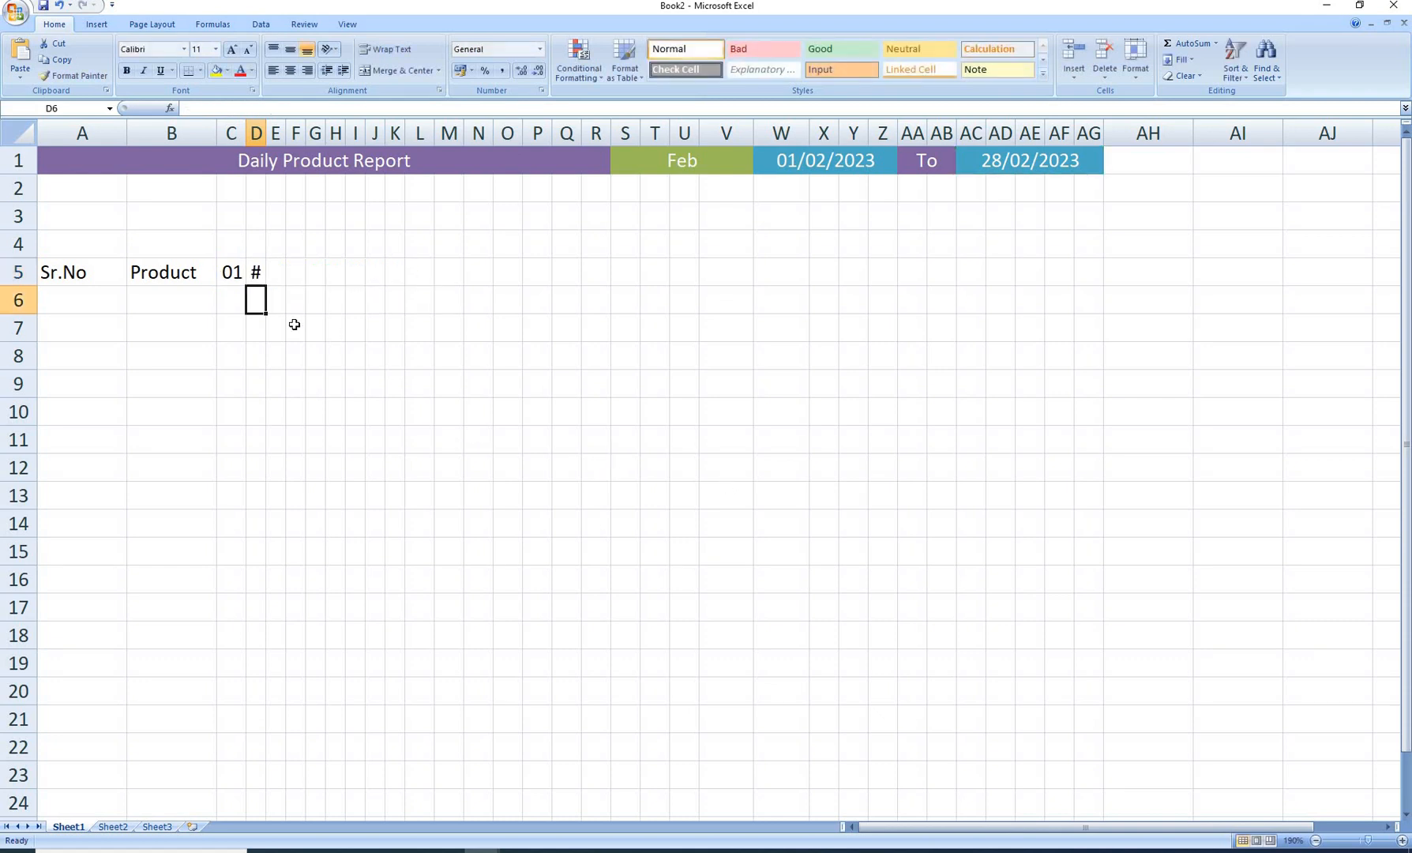
Widen column D and copy the day-only date format from C5 onto D5.
{"action": "left_click", "coordinate": [257, 268]}
{"action": "left_click_drag", "start_coordinate": [266, 133], "coordinate": [346, 130]}
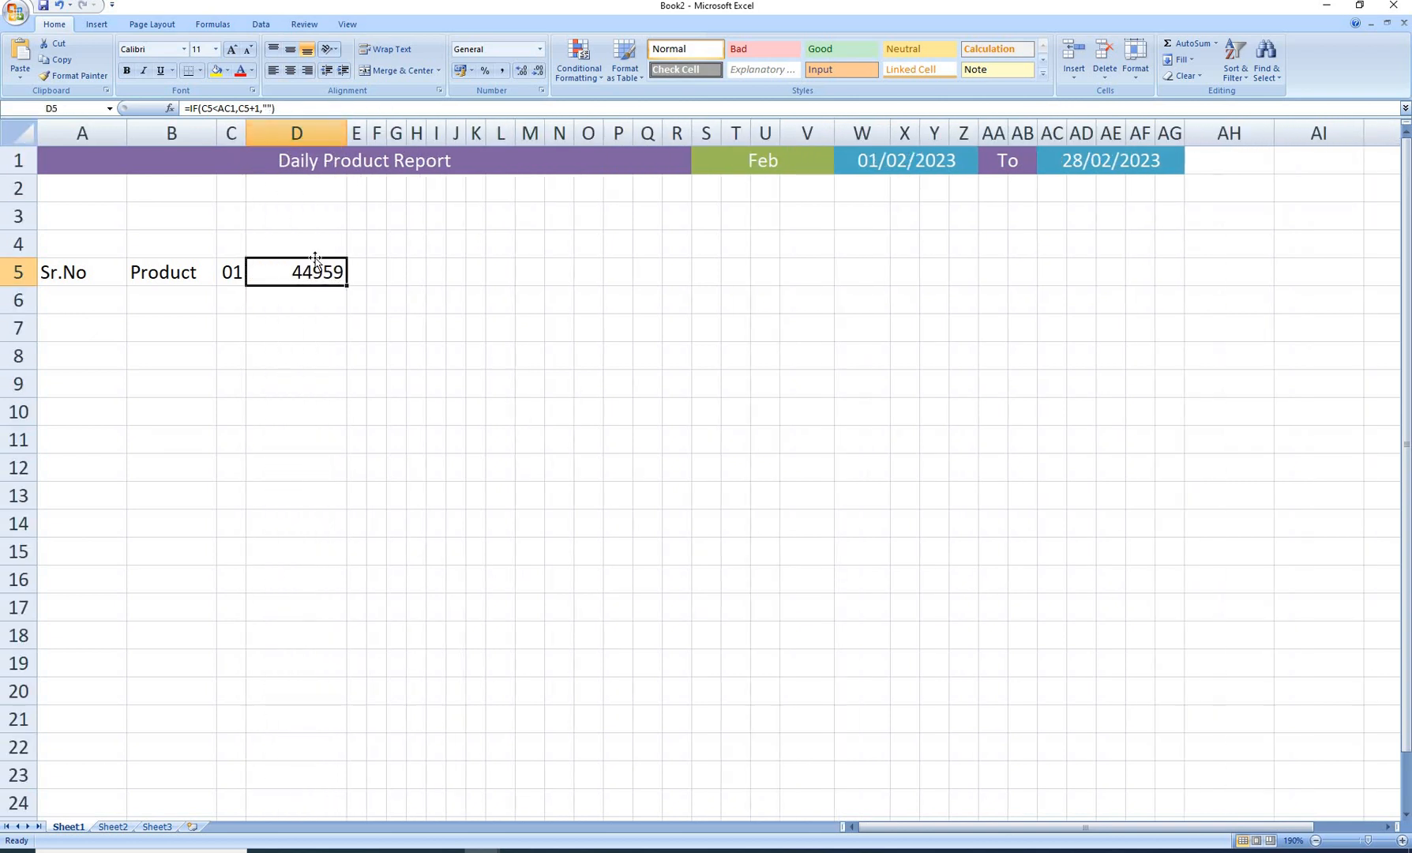
{"action": "left_click", "coordinate": [231, 274]}
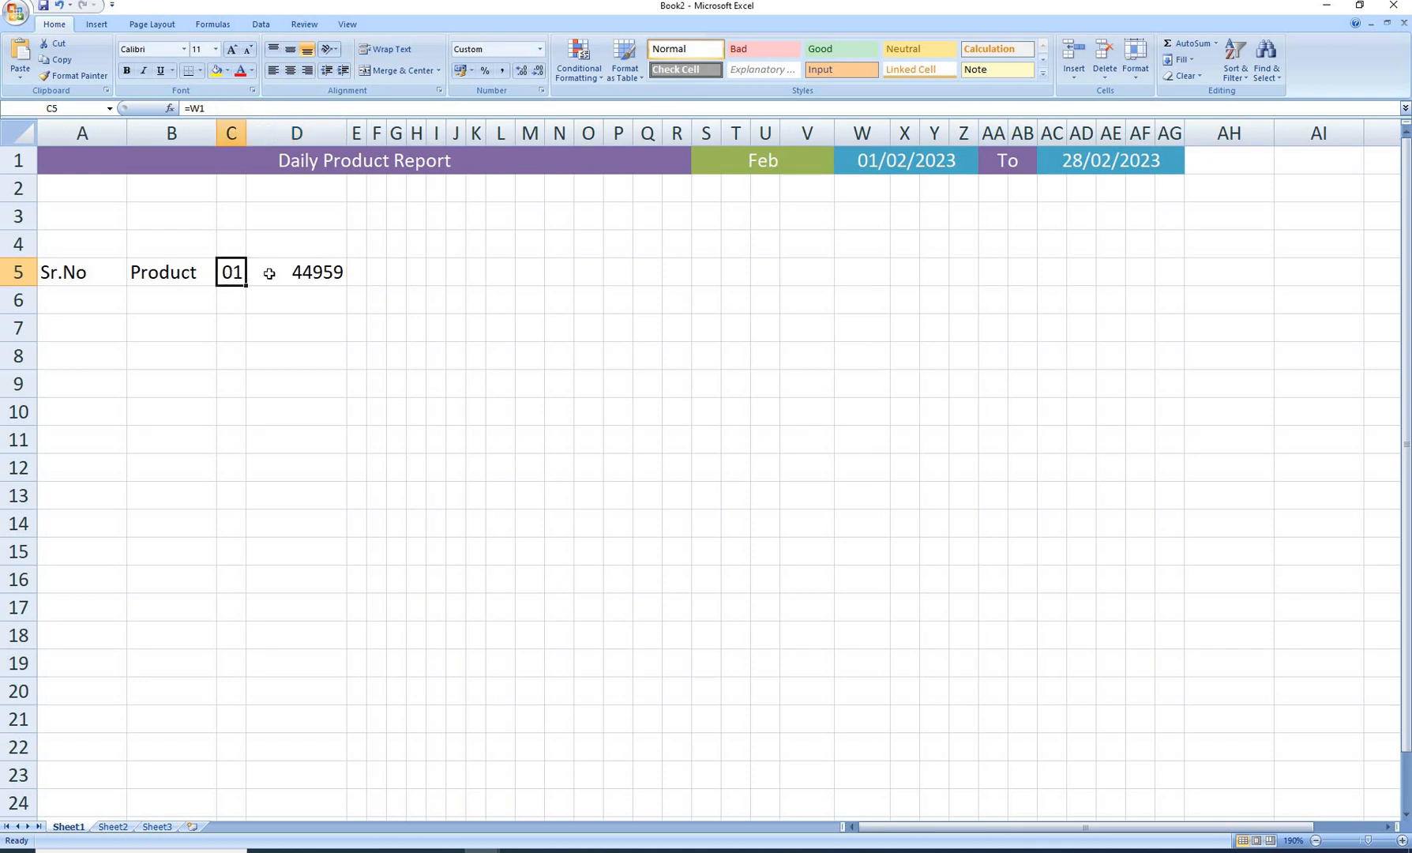
{"action": "left_click", "coordinate": [74, 73]}
{"action": "left_click", "coordinate": [291, 271]}
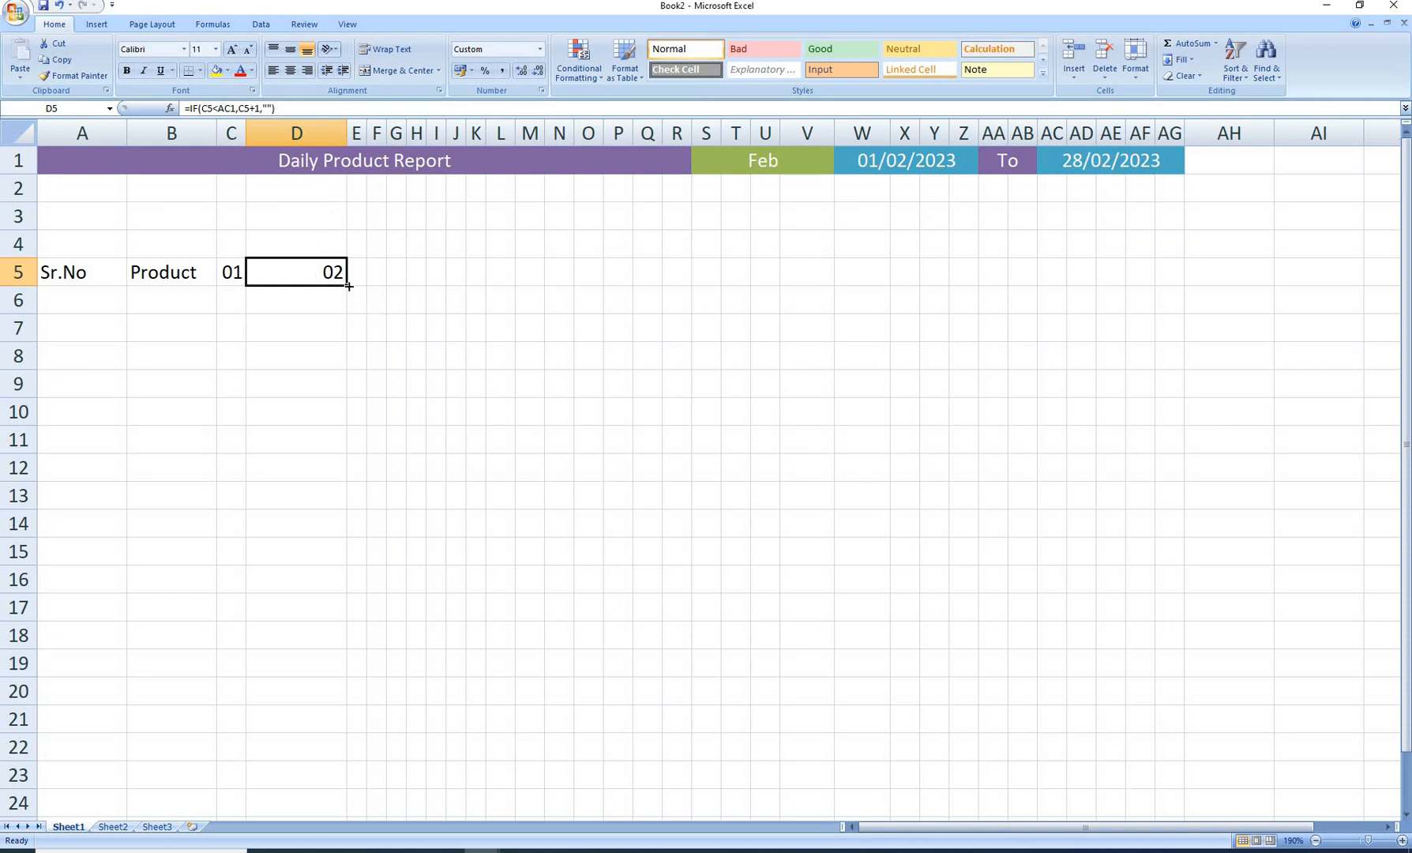
Try filling the D5 formula across row 5 to AG5, and clear the copied cells E5:AG5.
{"action": "left_click_drag", "start_coordinate": [348, 286], "coordinate": [1189, 303]}
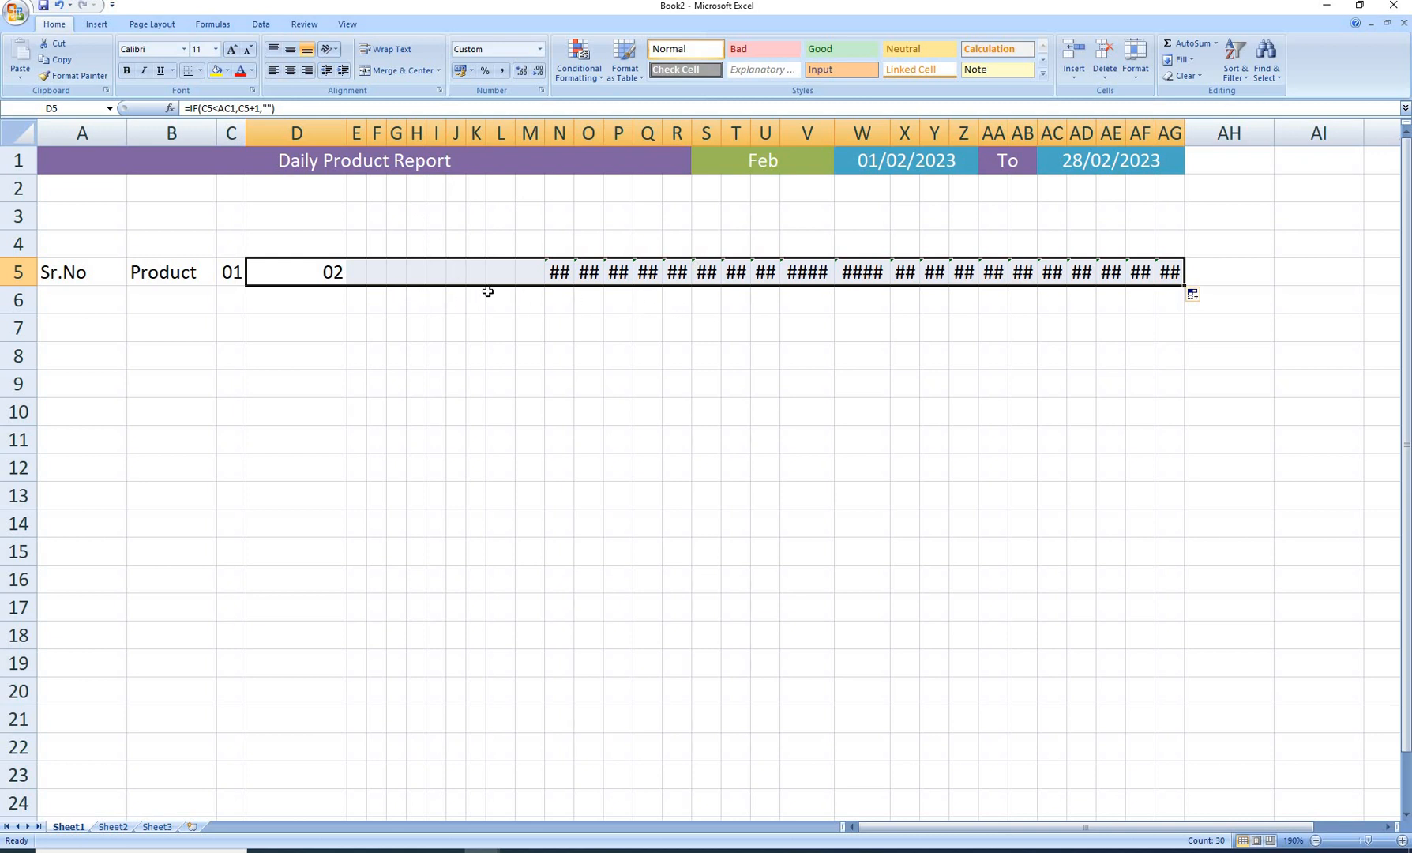
{"action": "left_click", "coordinate": [441, 277]}
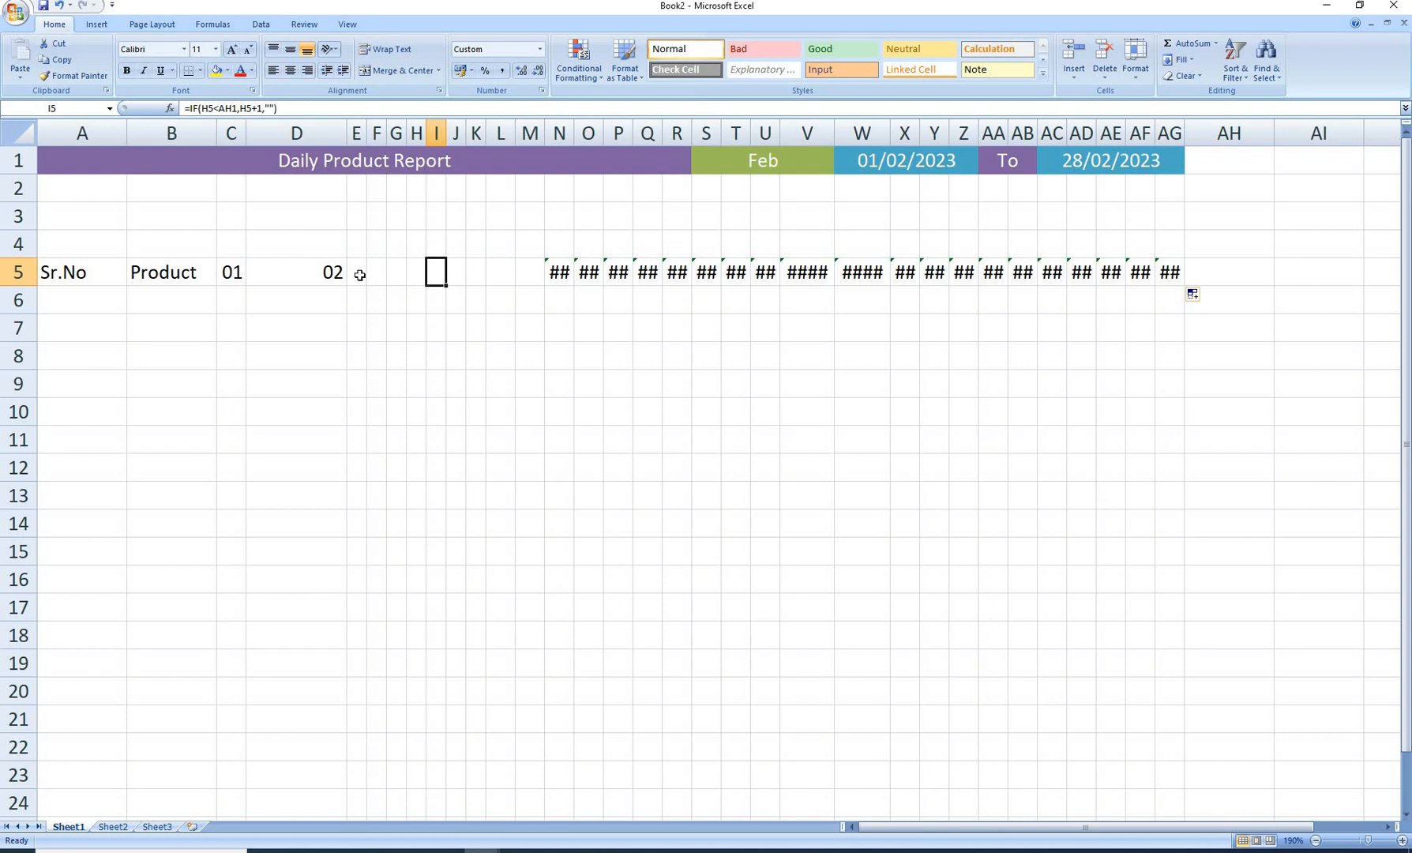
{"action": "left_click", "coordinate": [331, 271]}
{"action": "mouse_move", "coordinate": [331, 271]}
{"action": "left_mouse_down"}
{"action": "mouse_move", "coordinate": [1179, 275]}
{"action": "mouse_move", "coordinate": [358, 276]}
{"action": "left_mouse_up"}
{"action": "left_click", "coordinate": [1206, 282]}
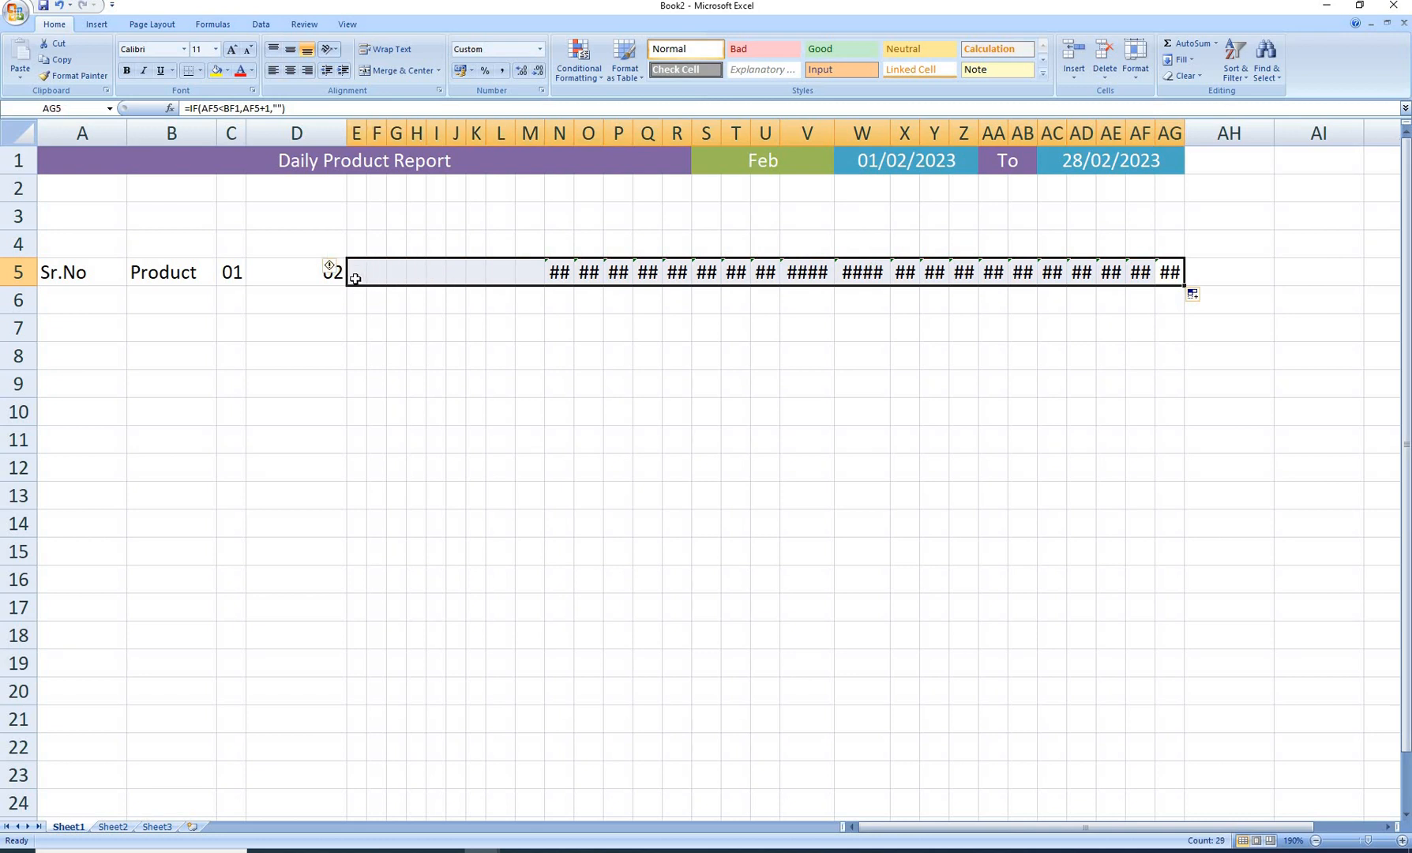
{"action": "left_click_drag", "start_coordinate": [361, 284], "coordinate": [361, 281]}
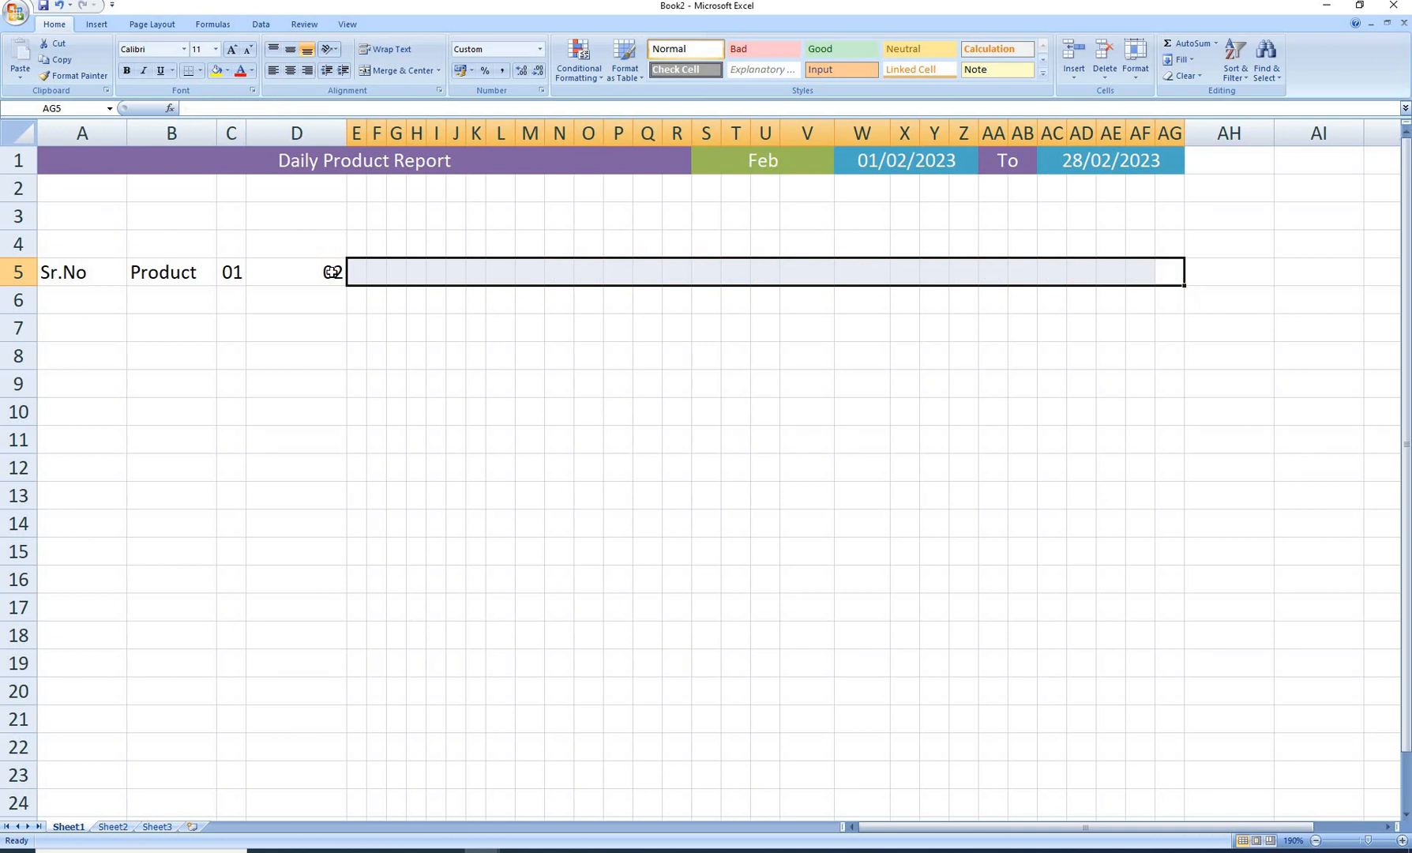
Lock the end date's column in the D5 formula so it reads =IF(C5<$AC1,C5+1,"").
{"action": "left_click", "coordinate": [219, 108]}
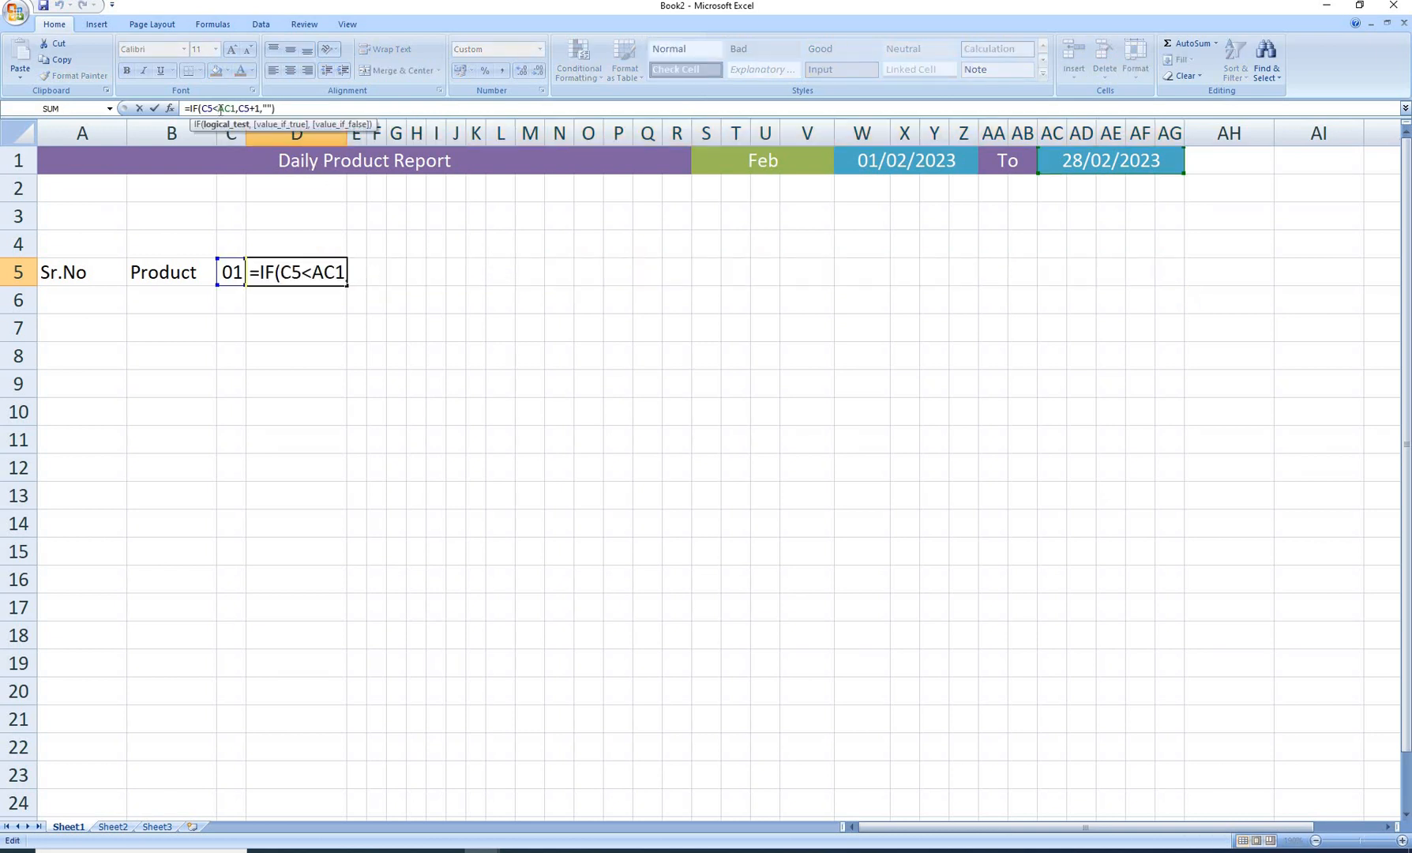
{"action": "type", "text": "$"}
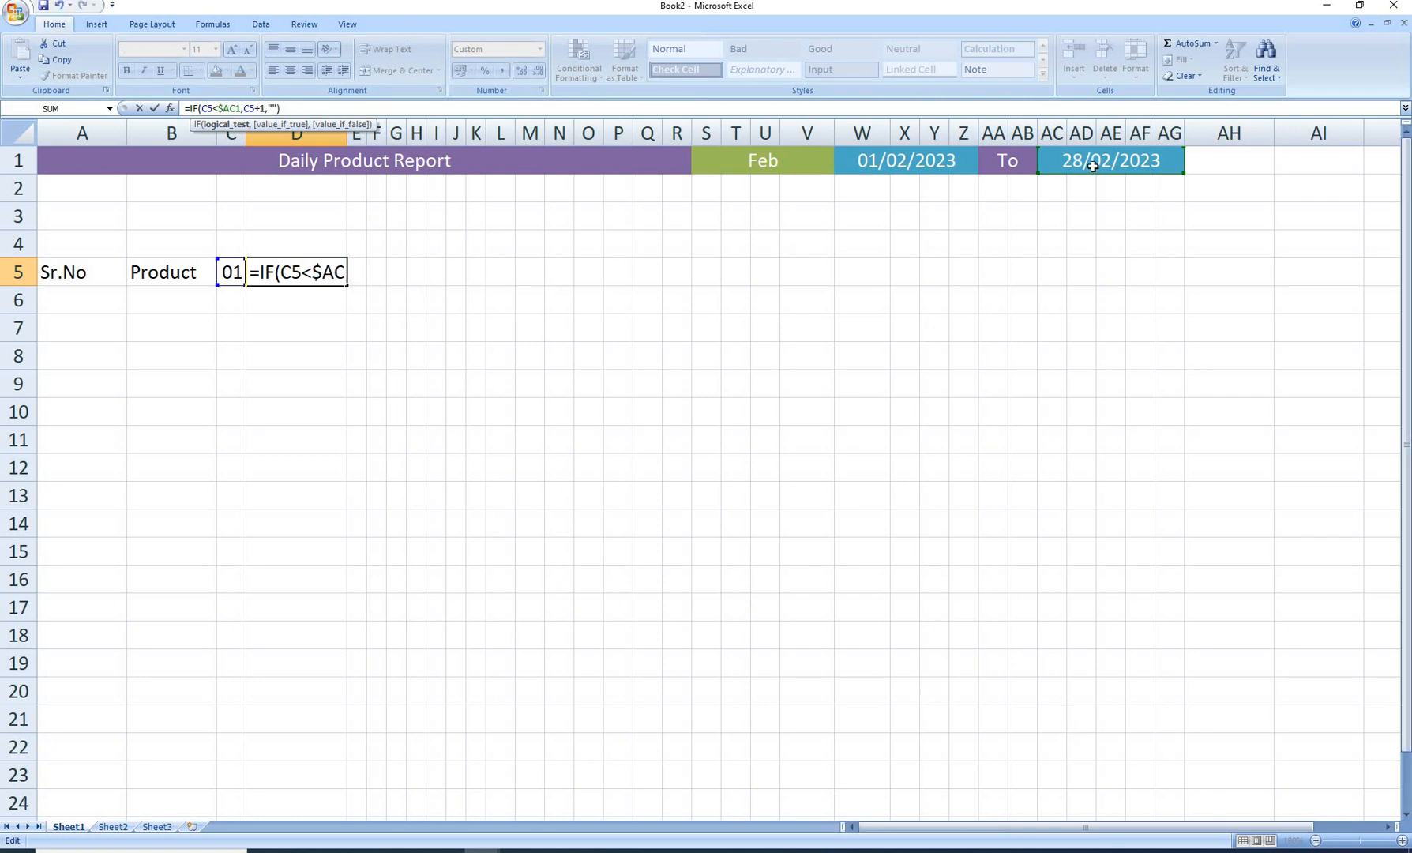
{"action": "key", "text": "Return"}
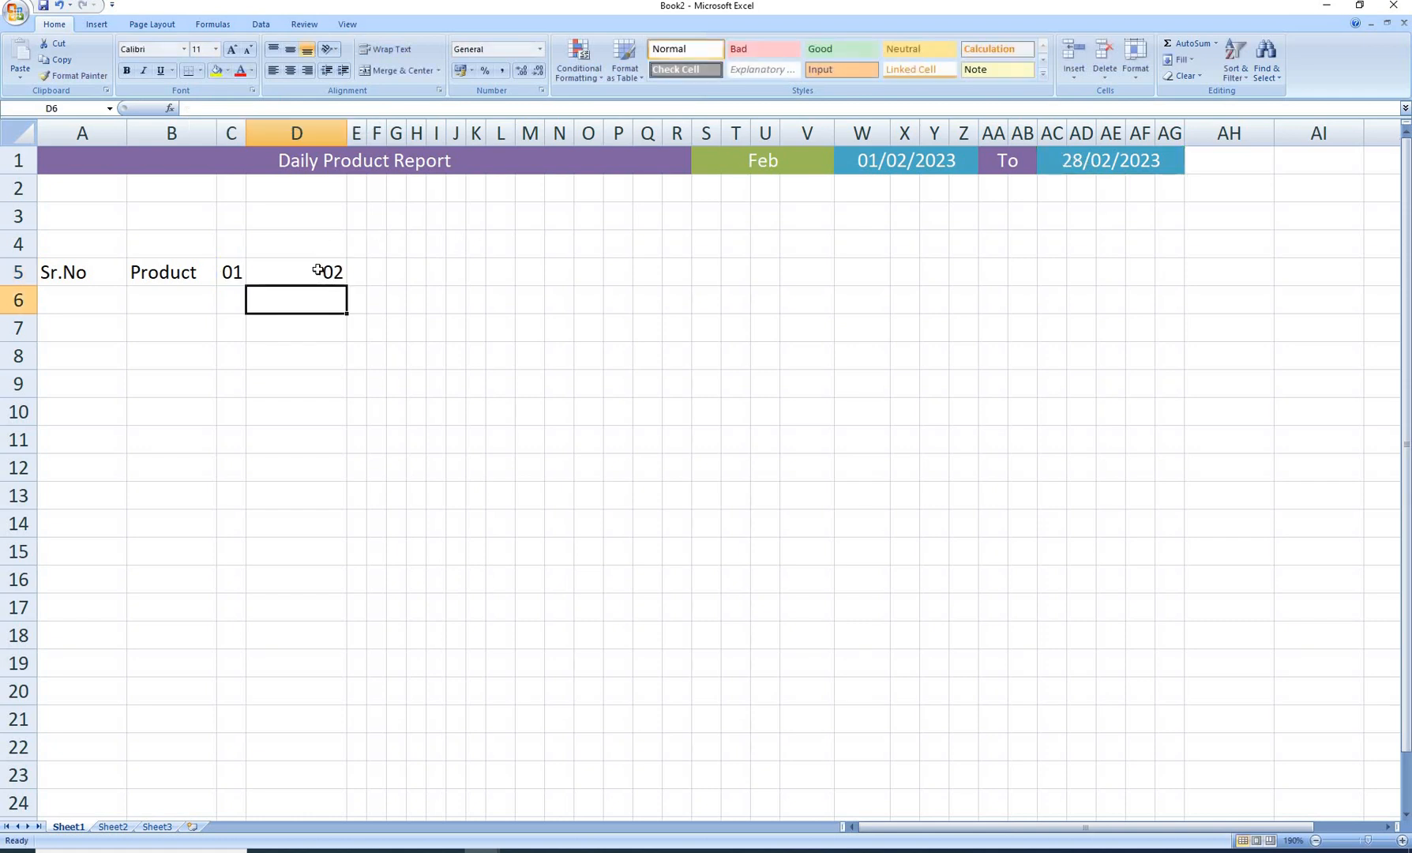
Fill the D5 day heading formula across row 5 to AG5.
{"action": "left_click", "coordinate": [328, 274]}
{"action": "left_click_drag", "start_coordinate": [348, 286], "coordinate": [471, 293]}
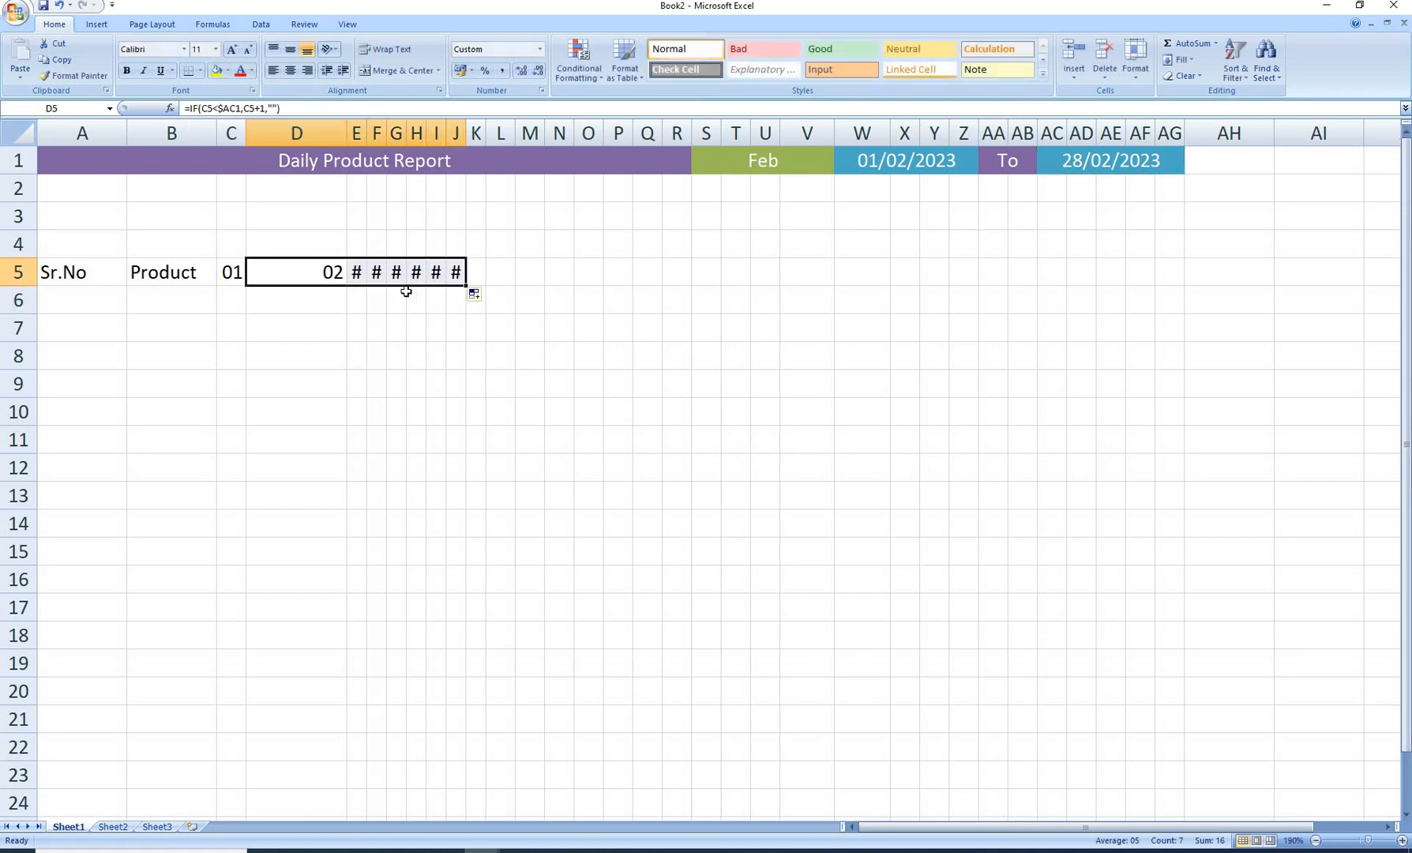
{"action": "left_click", "coordinate": [333, 277]}
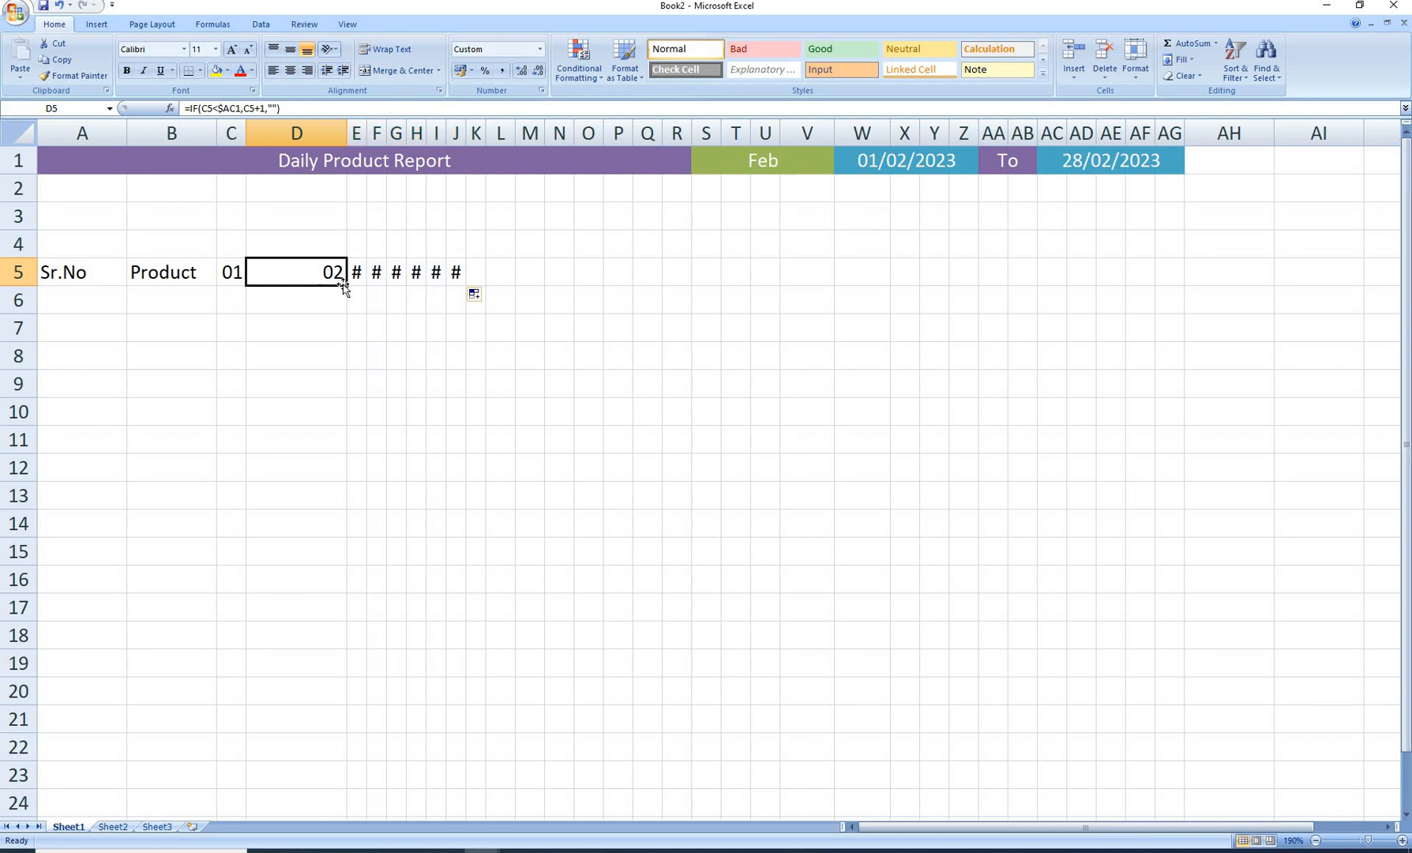
{"action": "left_click_drag", "start_coordinate": [345, 284], "coordinate": [1192, 312]}
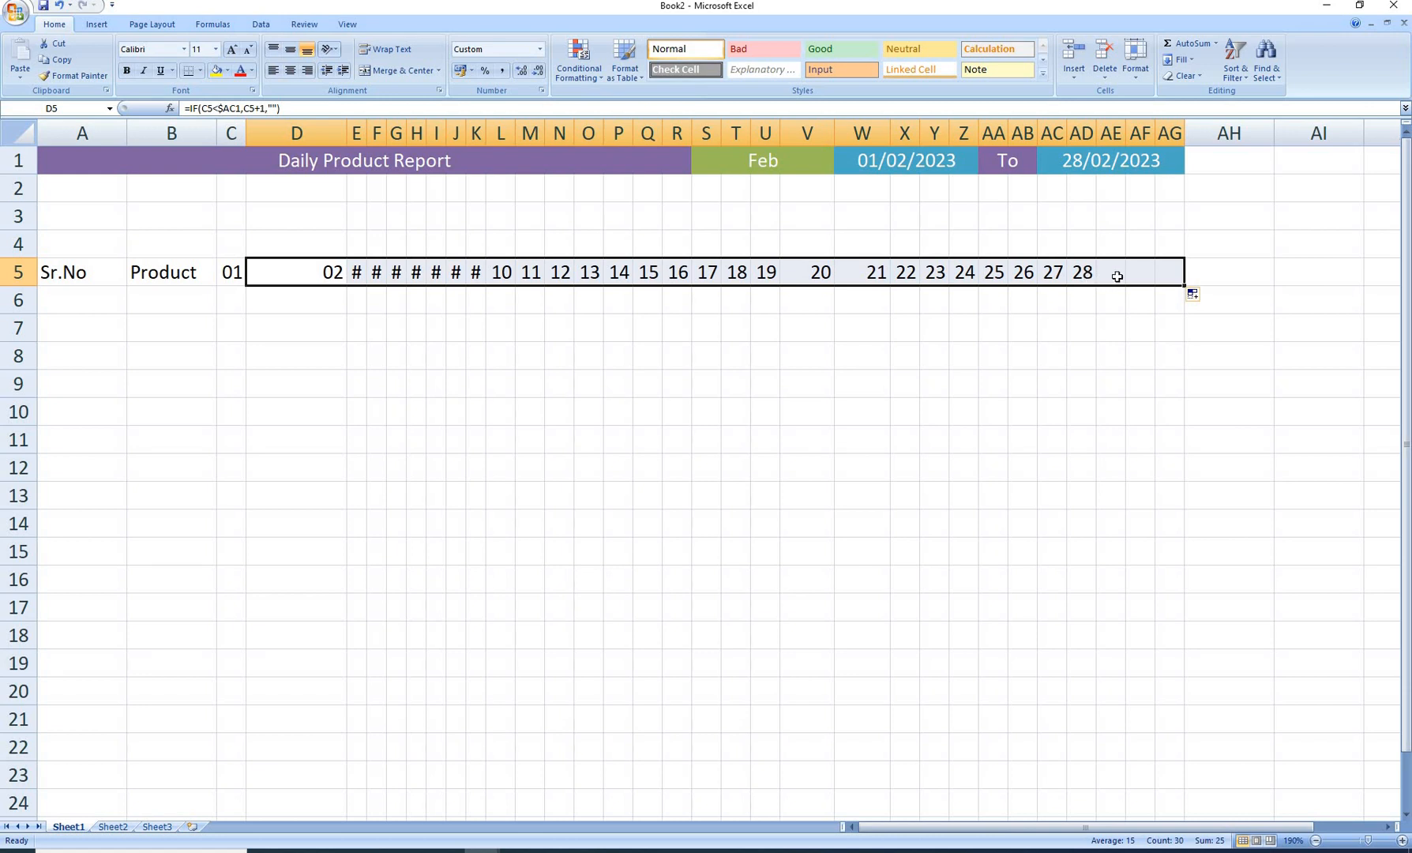
Test the month drop-down in the header by choosing May and switching back to Feb.
{"action": "left_click", "coordinate": [823, 161]}
{"action": "left_click", "coordinate": [841, 167]}
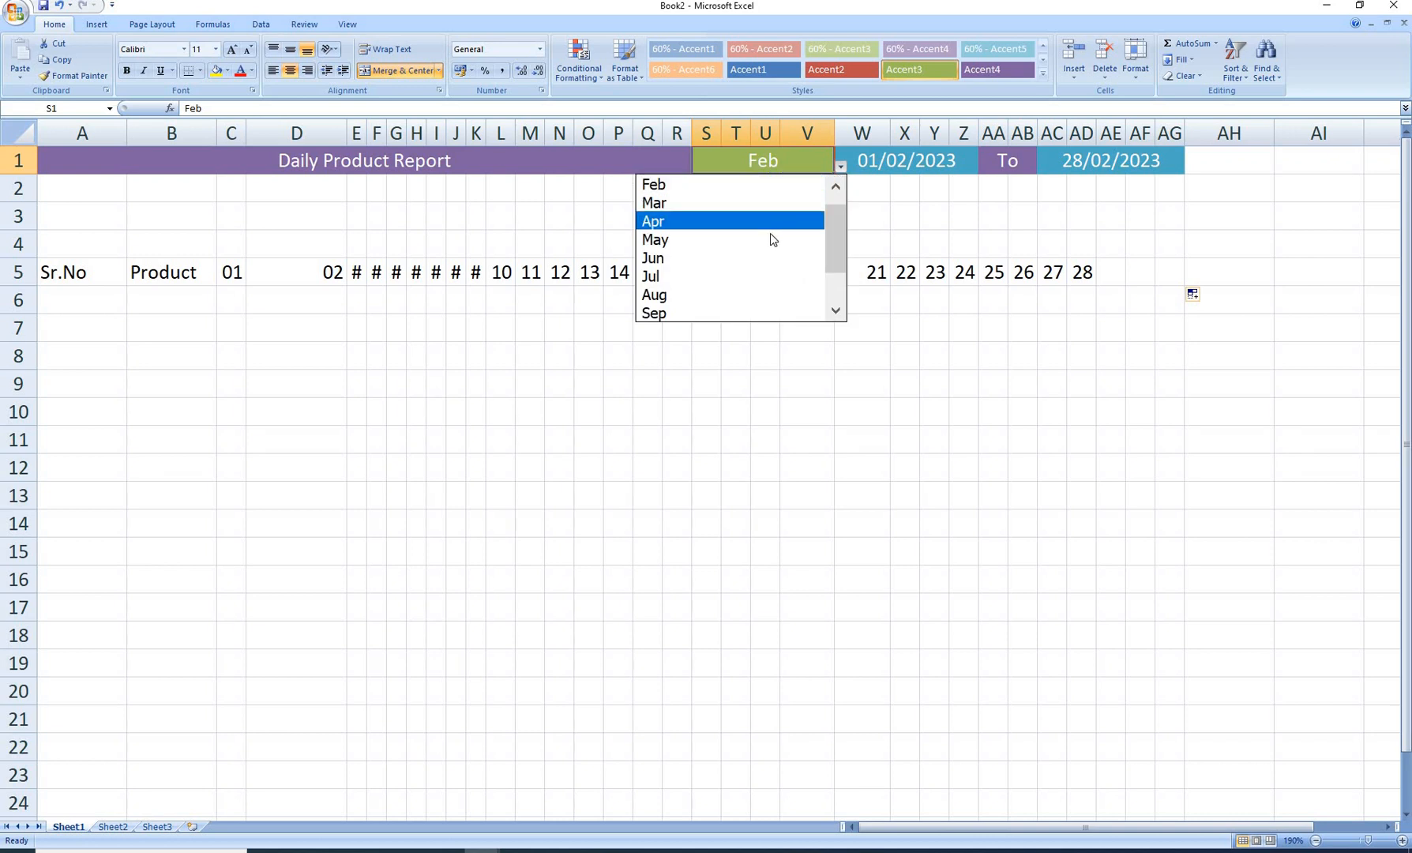
{"action": "left_click", "coordinate": [766, 236]}
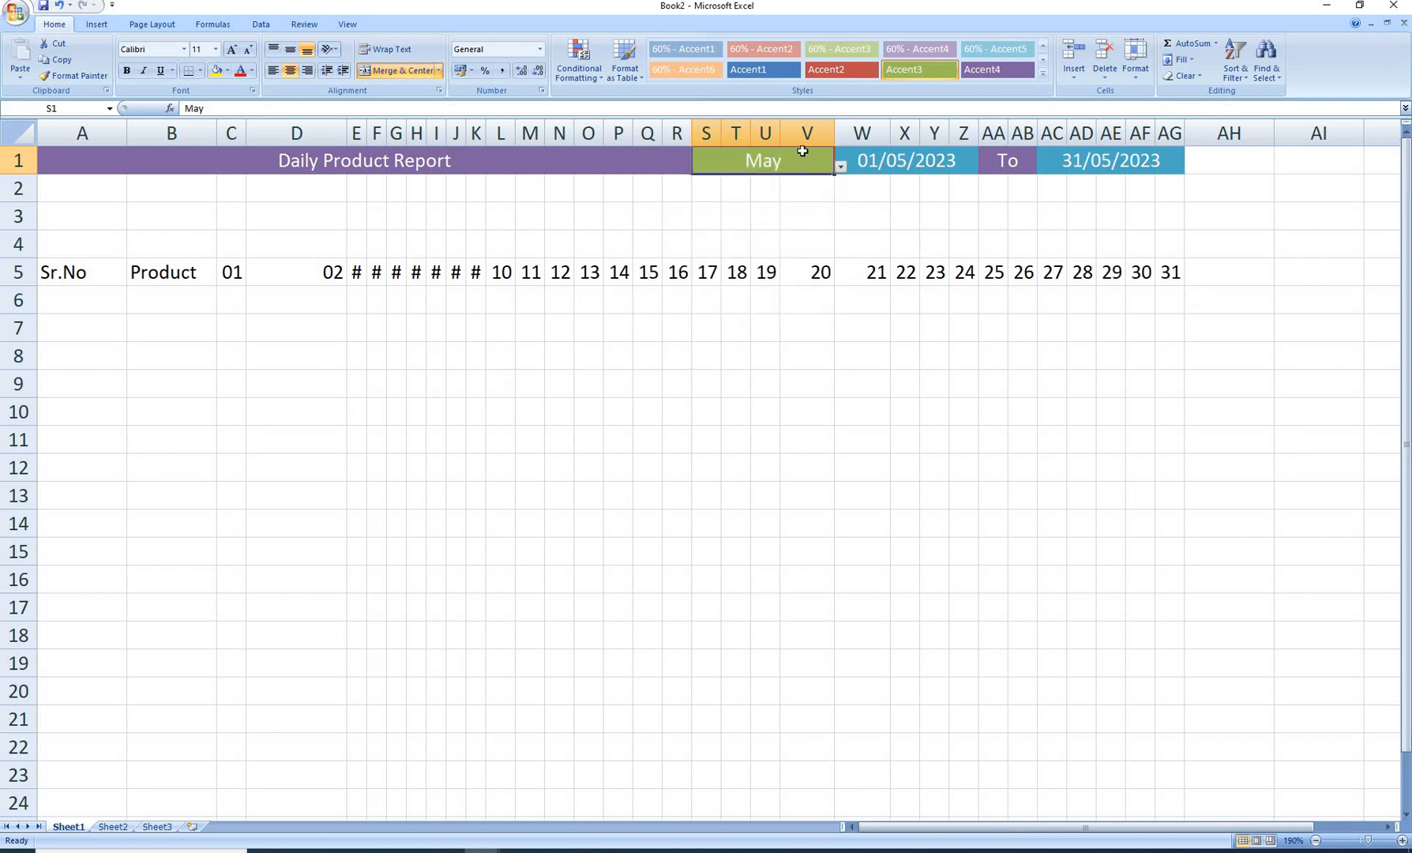
{"action": "left_click", "coordinate": [842, 167]}
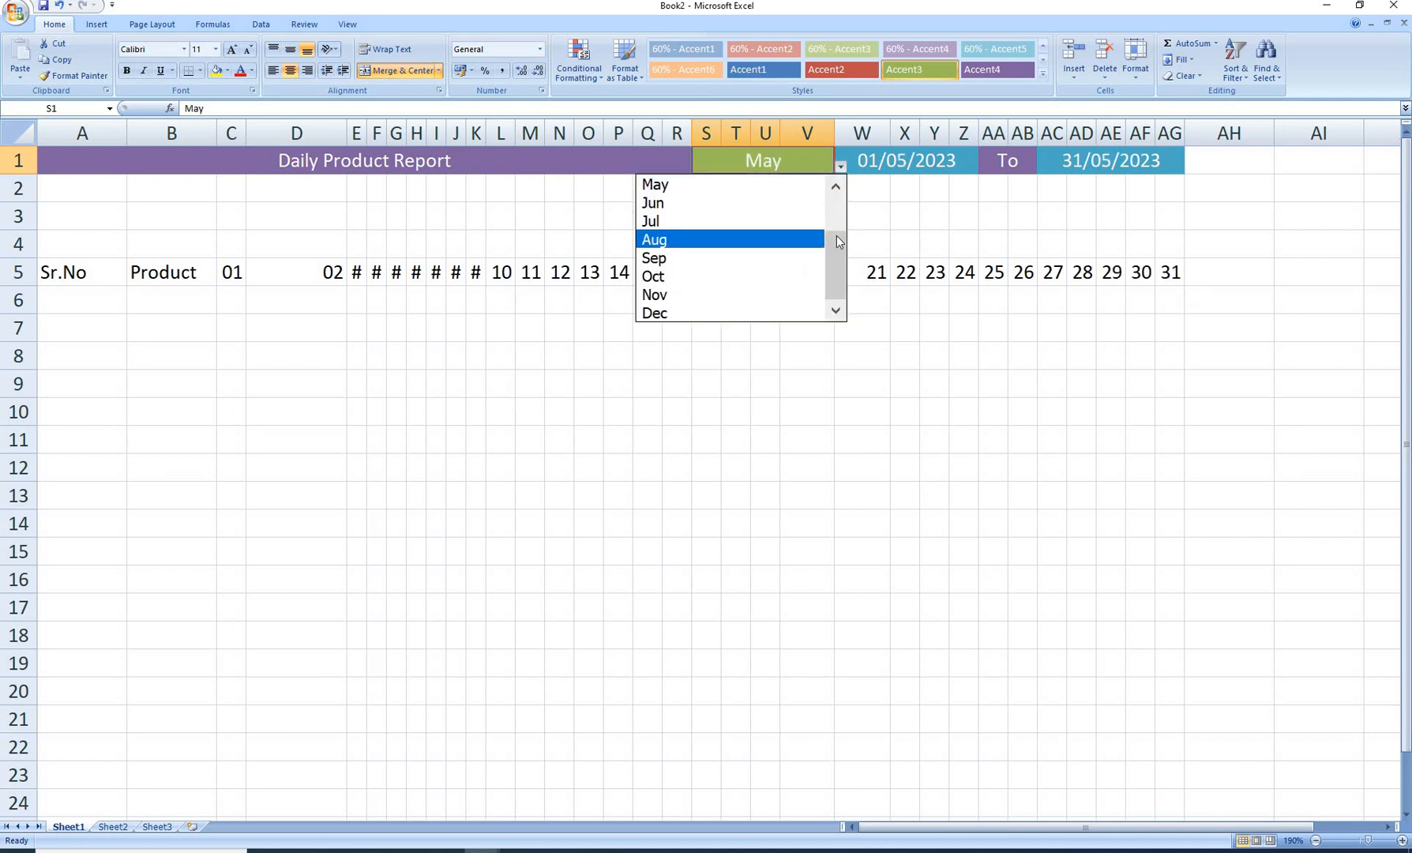
{"action": "left_click_drag", "start_coordinate": [836, 235], "coordinate": [830, 207]}
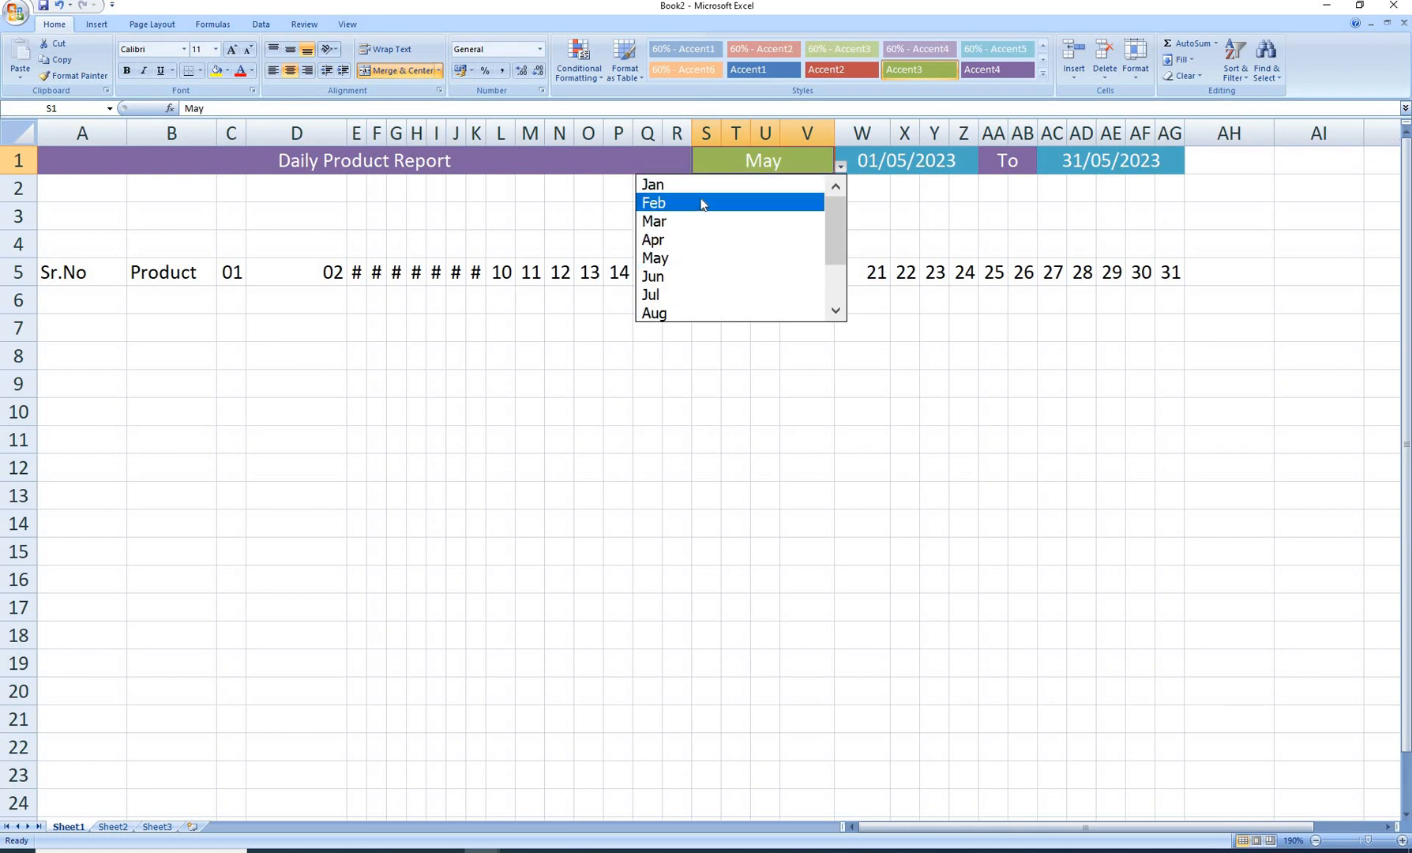
{"action": "left_click", "coordinate": [702, 204]}
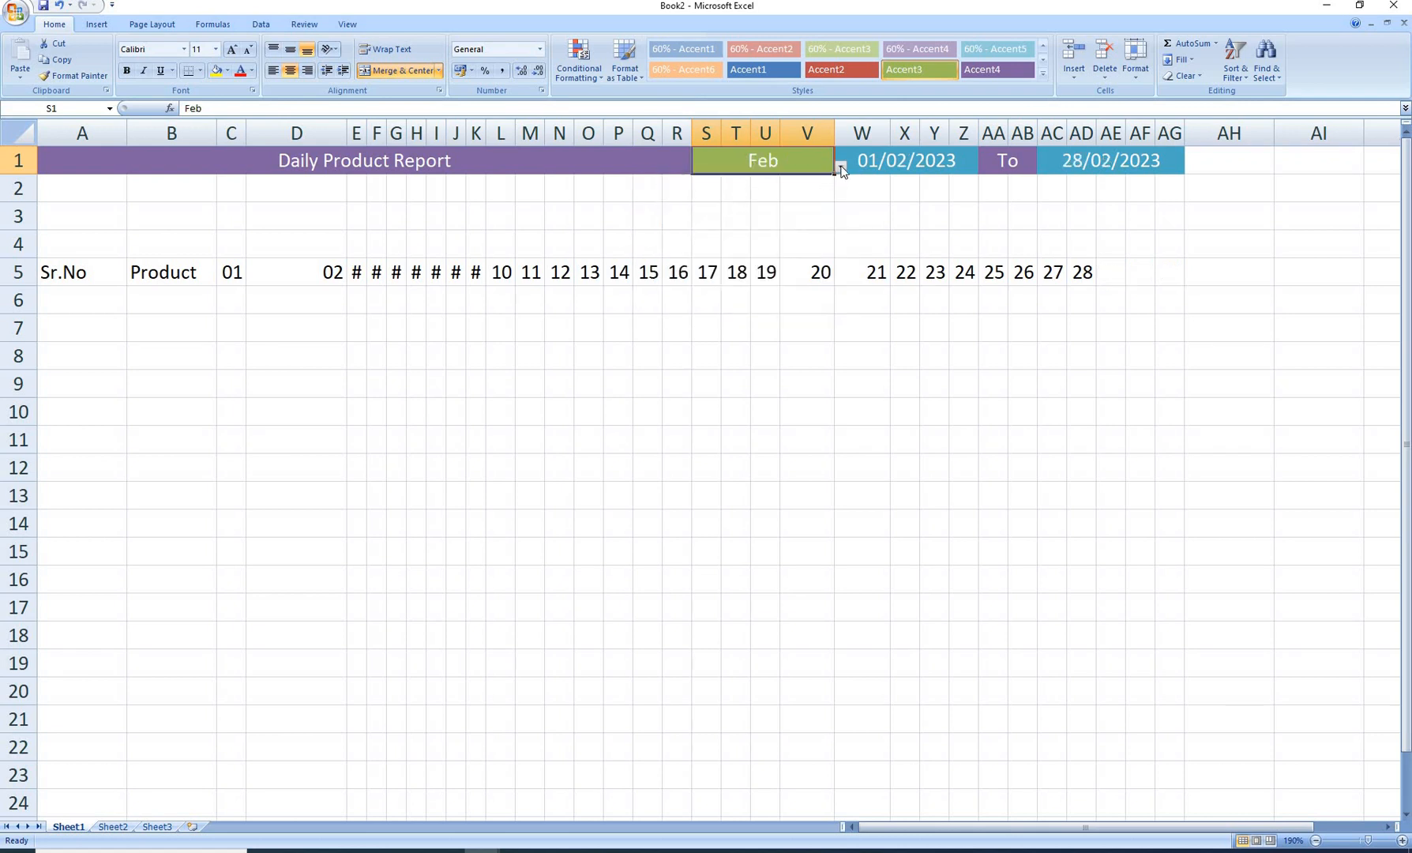
{"action": "left_click", "coordinate": [841, 167]}
{"action": "left_click_drag", "start_coordinate": [835, 242], "coordinate": [834, 234]}
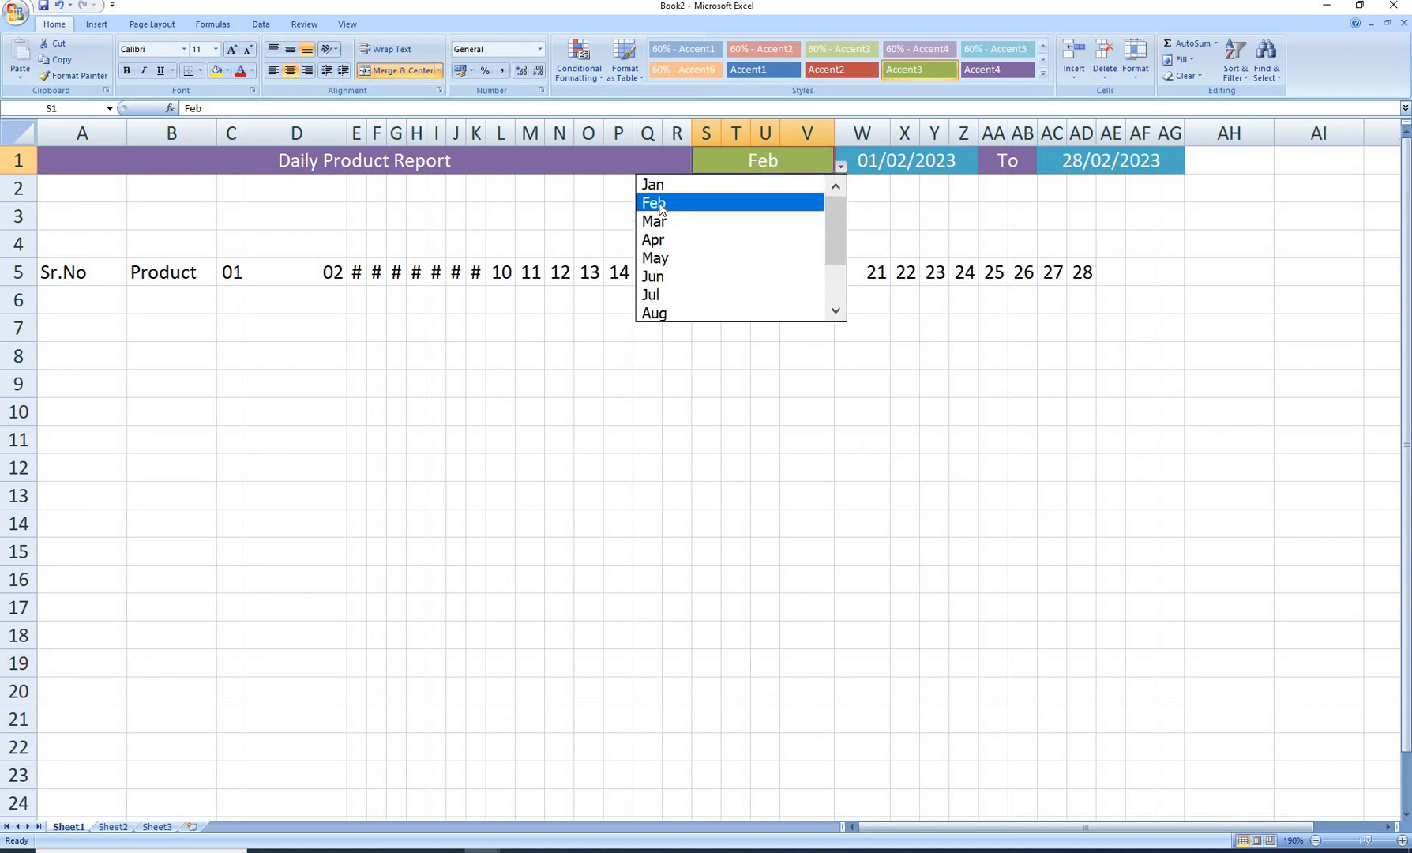
{"action": "left_click", "coordinate": [660, 207]}
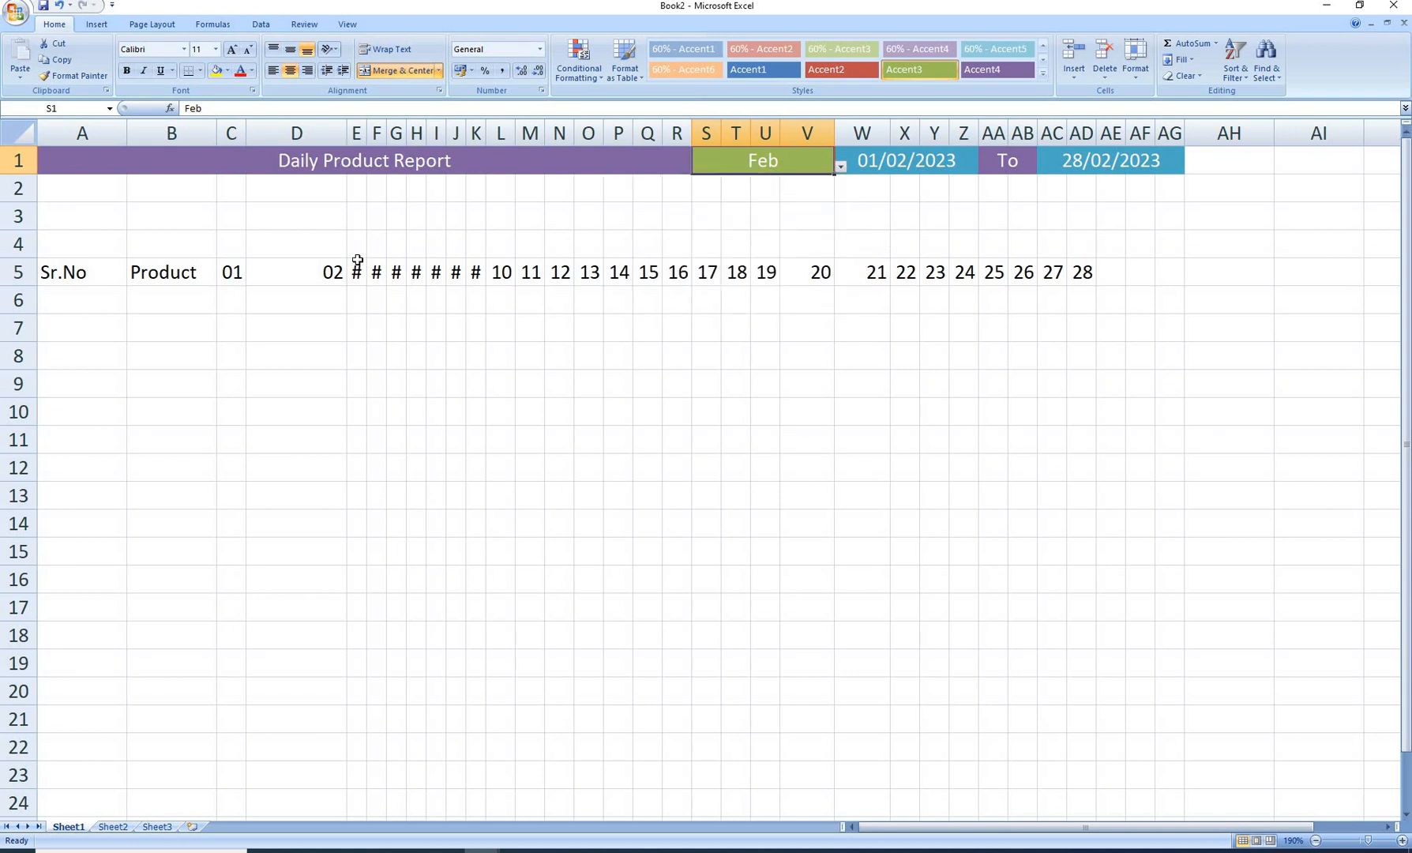
AutoFit the width of columns C to AD to the day numbers in row 5.
{"action": "left_click_drag", "start_coordinate": [231, 271], "coordinate": [1085, 272]}
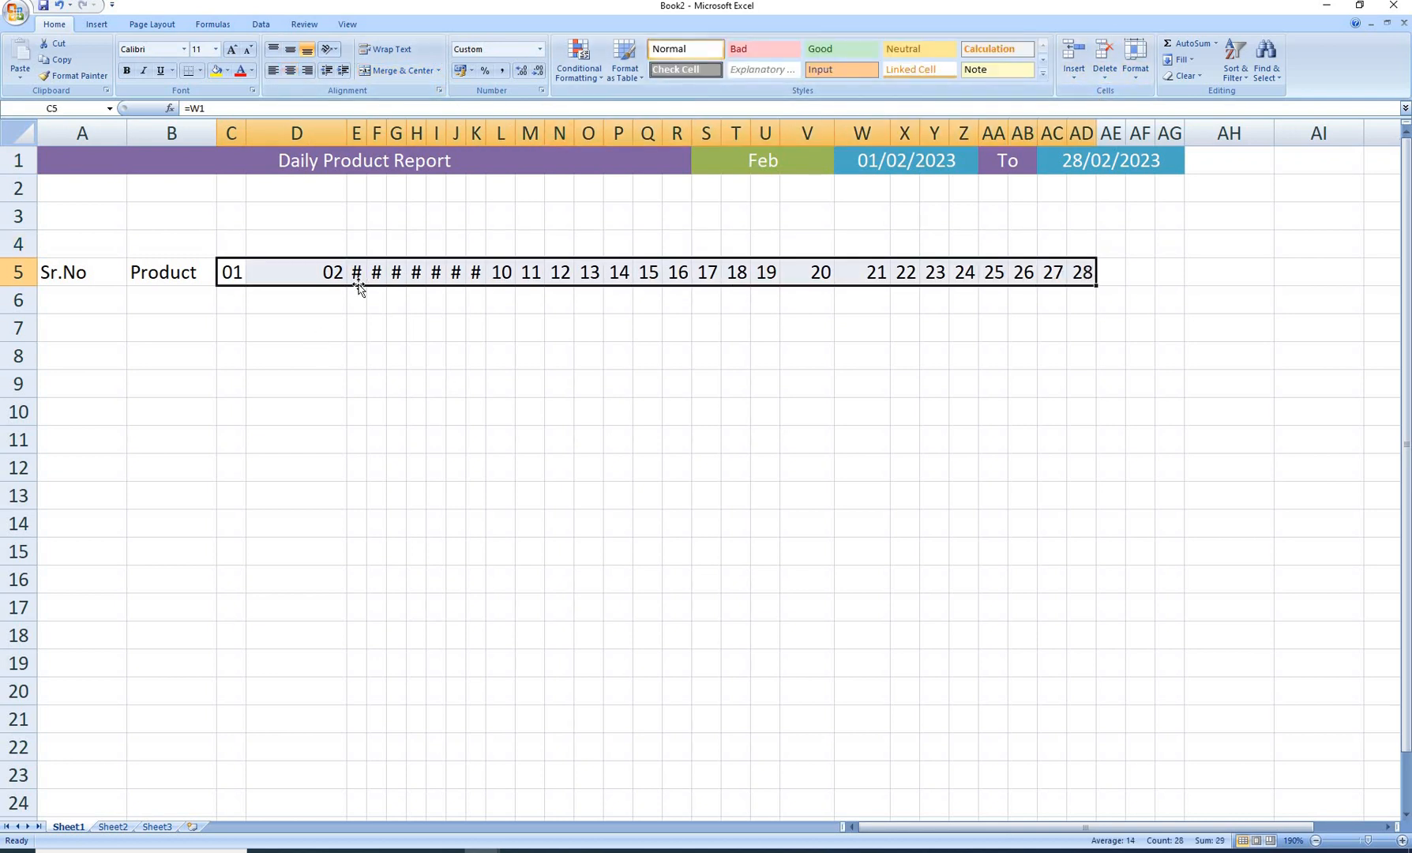
{"action": "left_click", "coordinate": [1135, 79]}
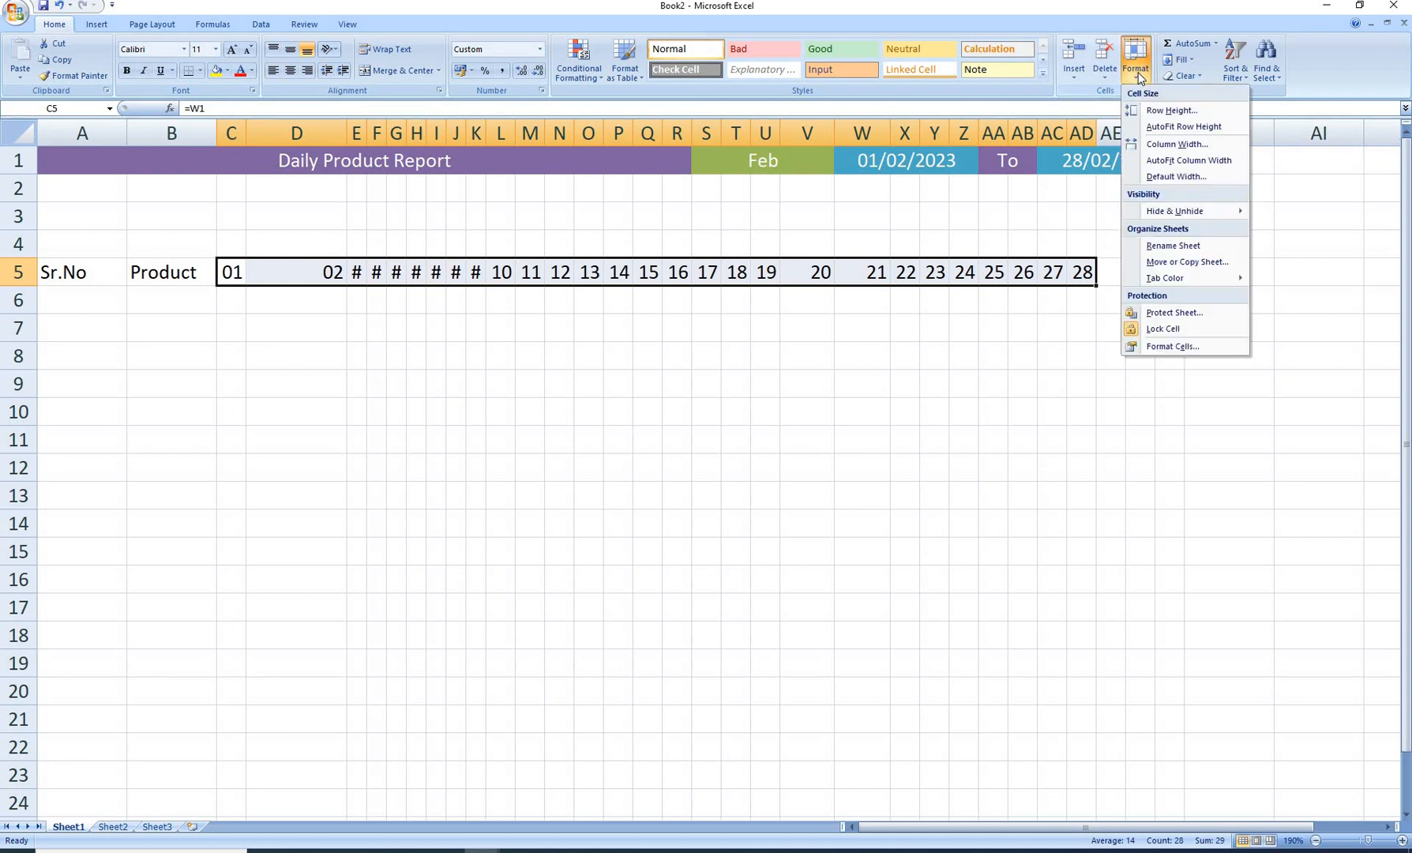
{"action": "left_click", "coordinate": [1180, 160]}
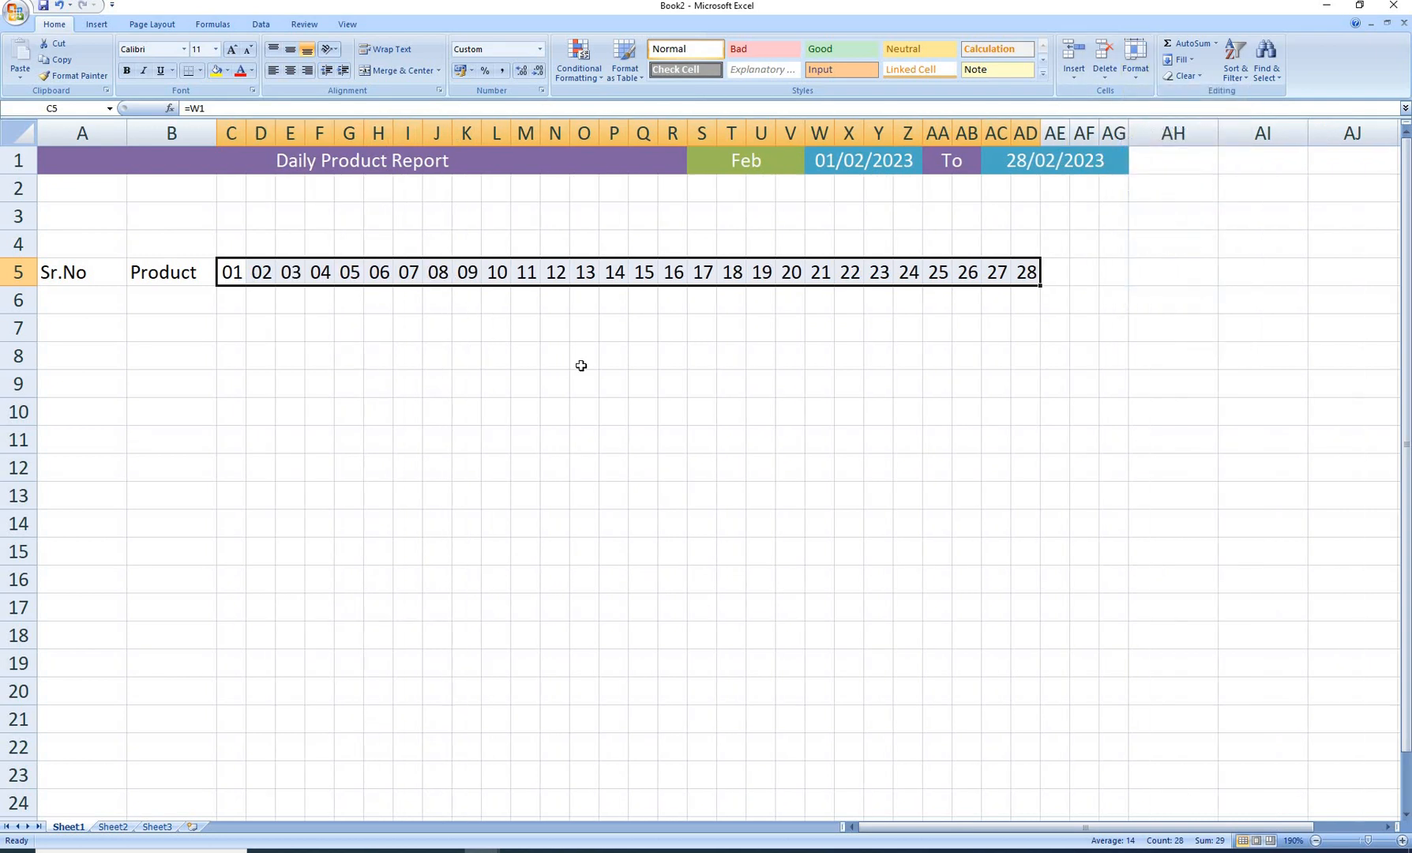
Enter the weekday formula =TEXT(C5,"DDD") in C4, above the first day heading.
{"action": "left_click", "coordinate": [228, 247]}
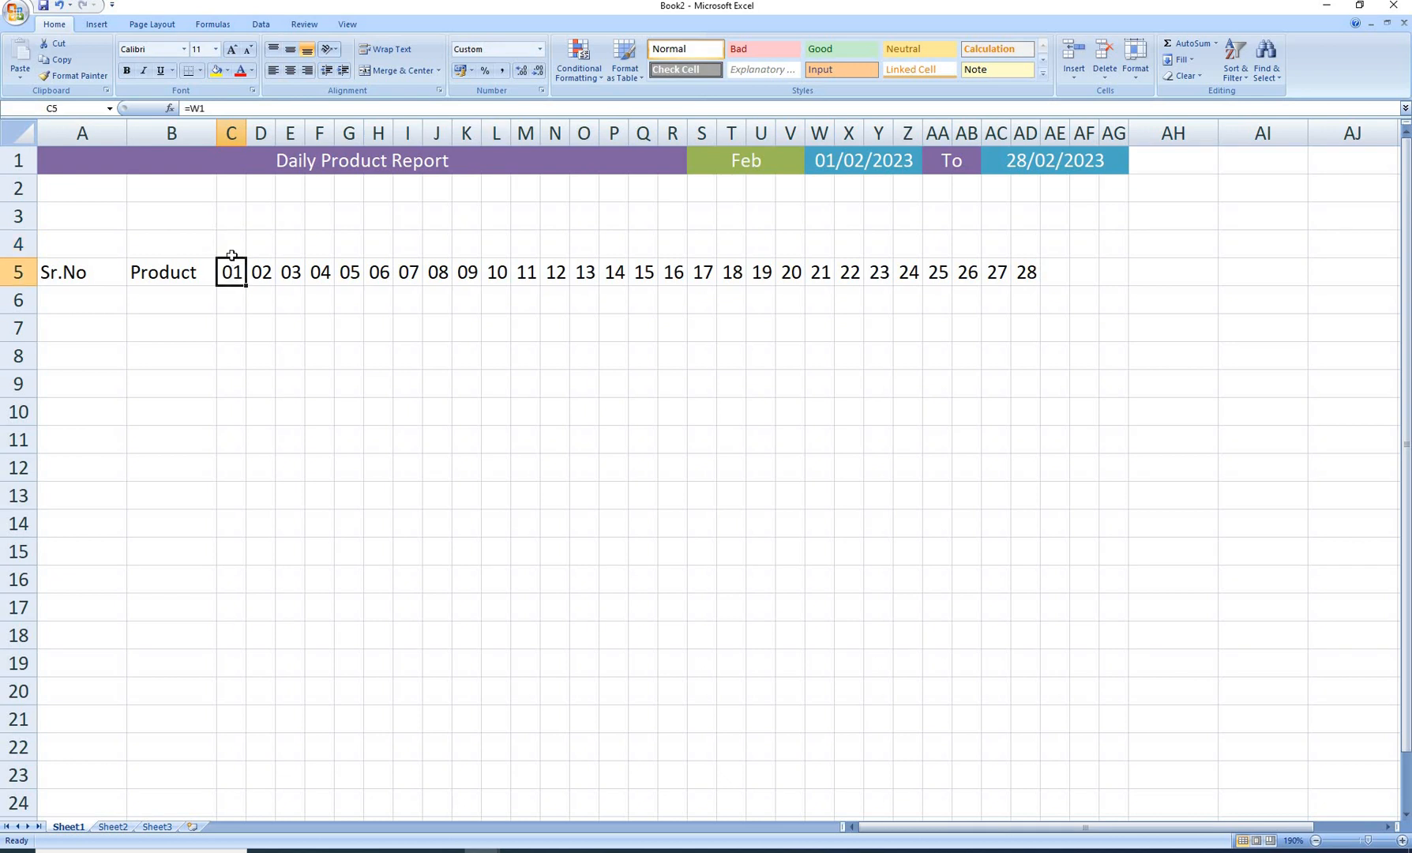
{"action": "left_click", "coordinate": [237, 250]}
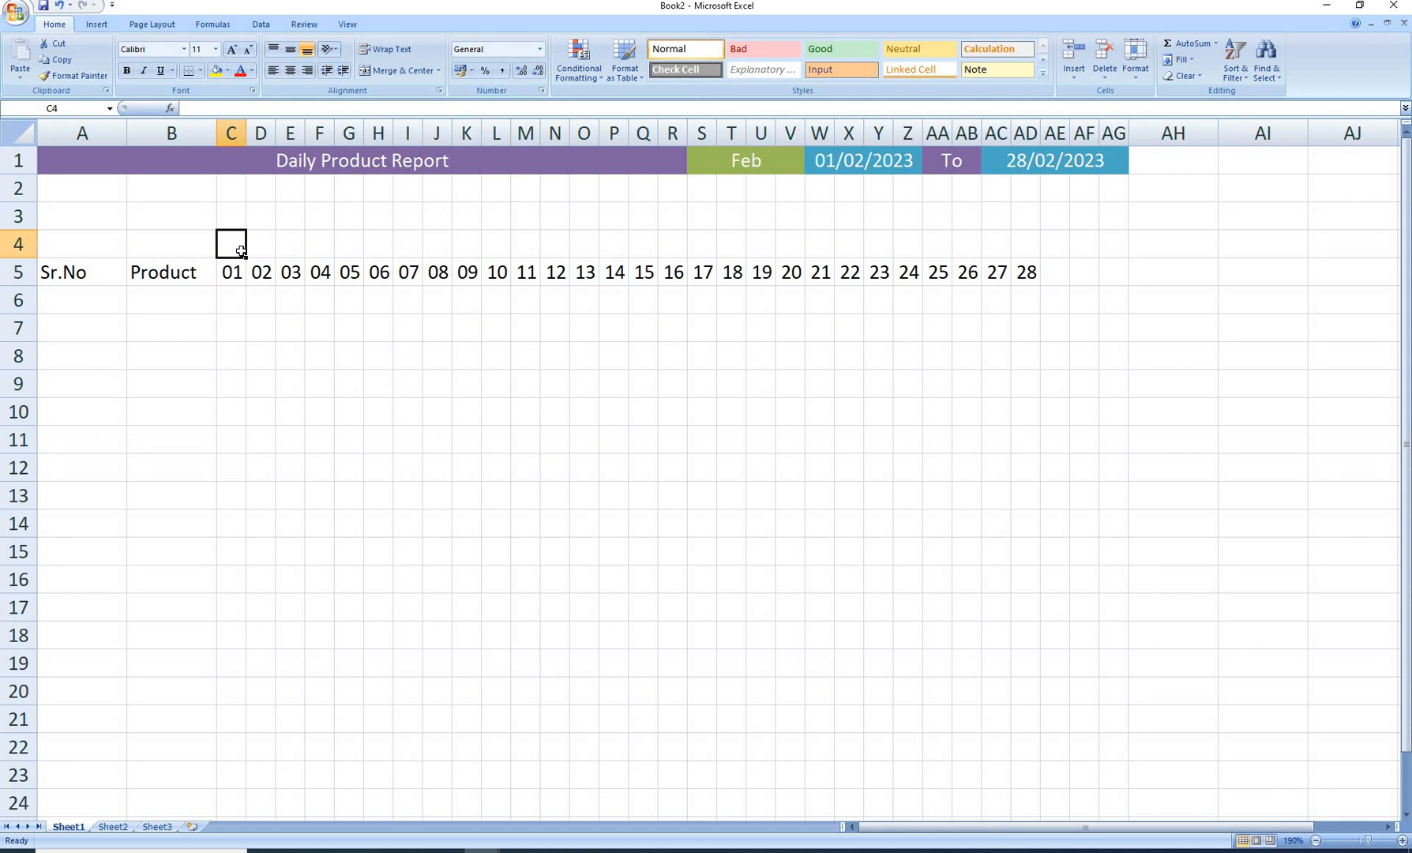
{"action": "type", "text": "=t"}
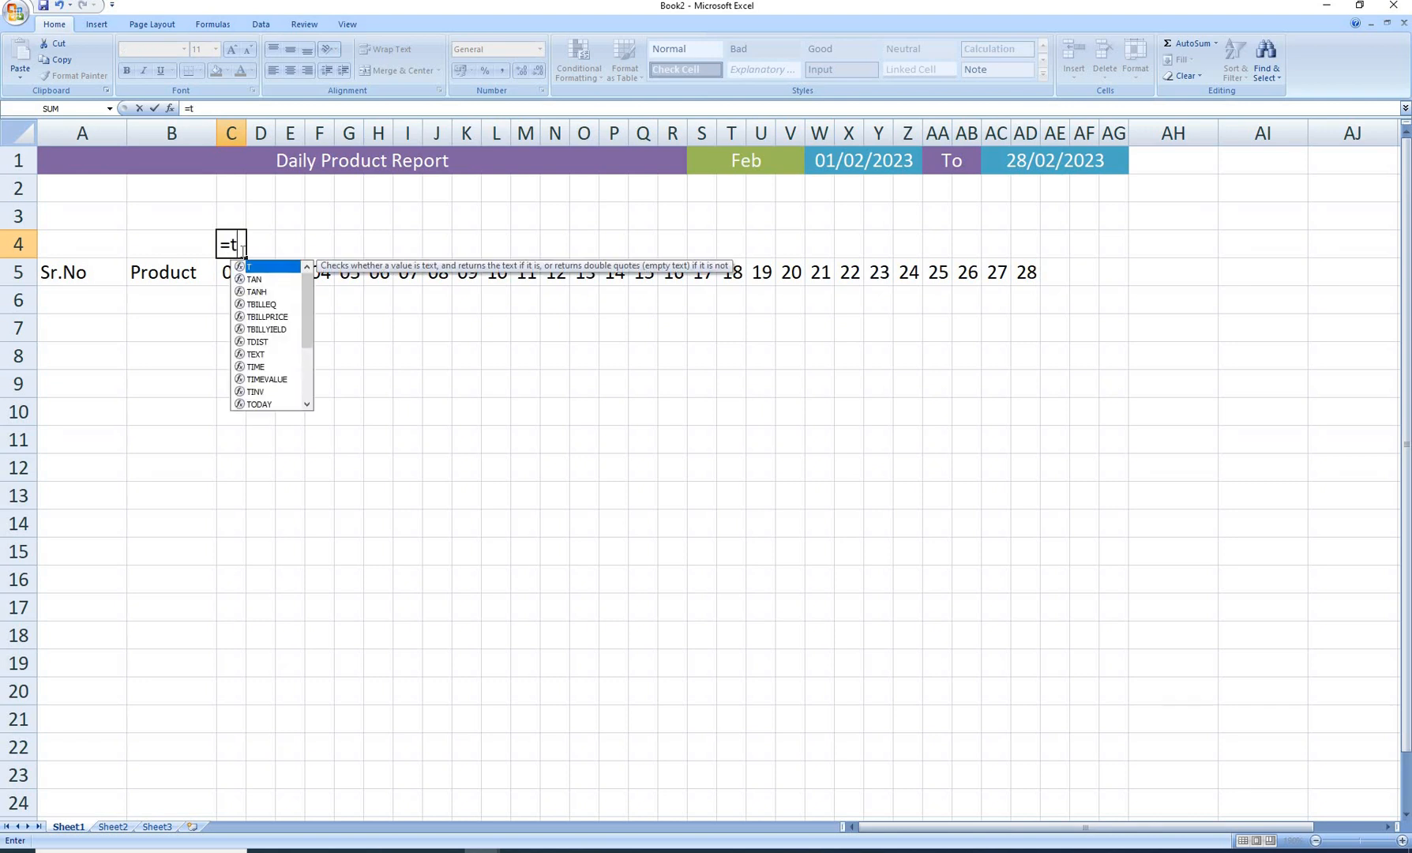
{"action": "type", "text": "ext"}
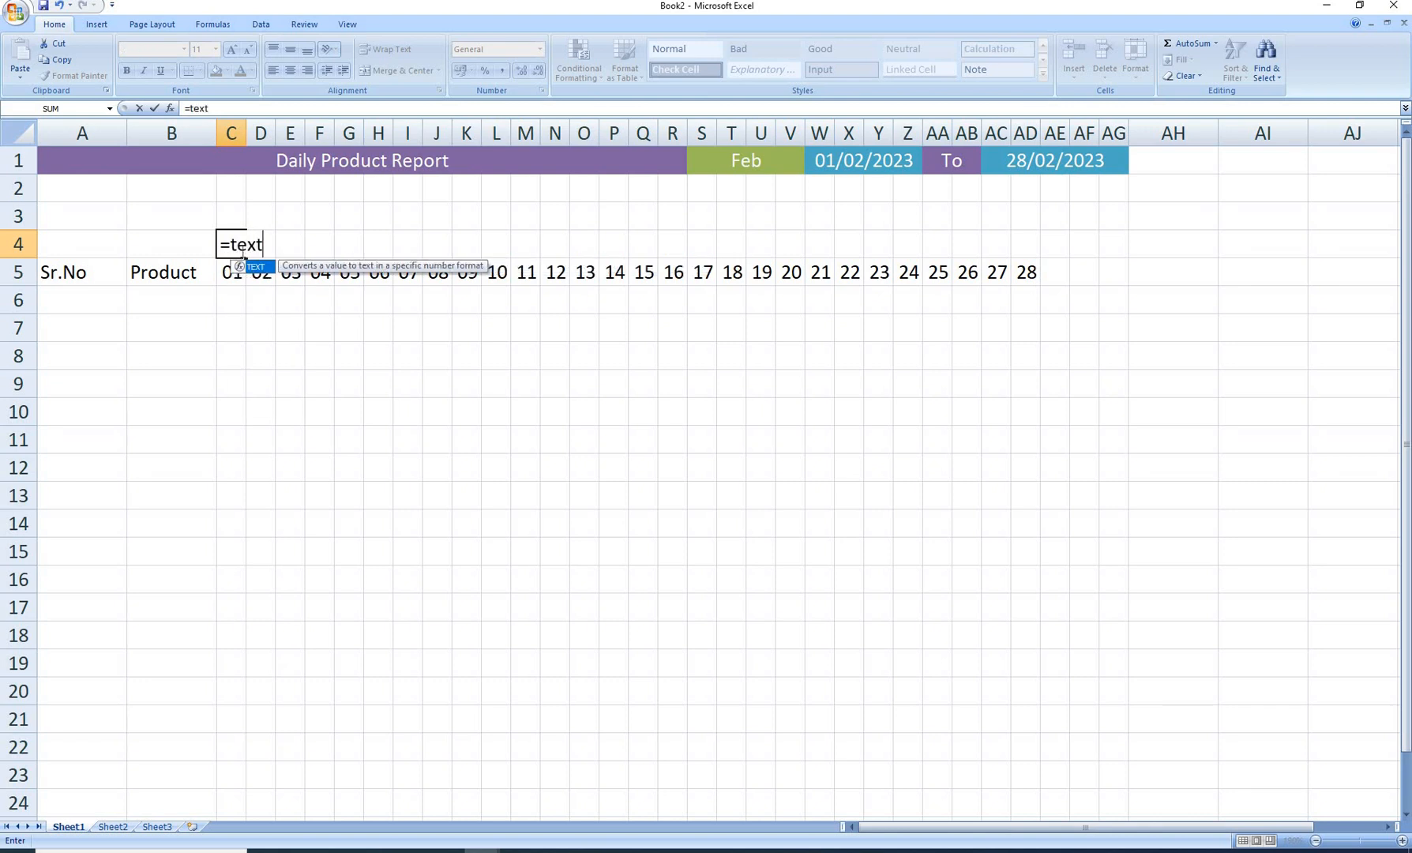
{"action": "type", "text": "("}
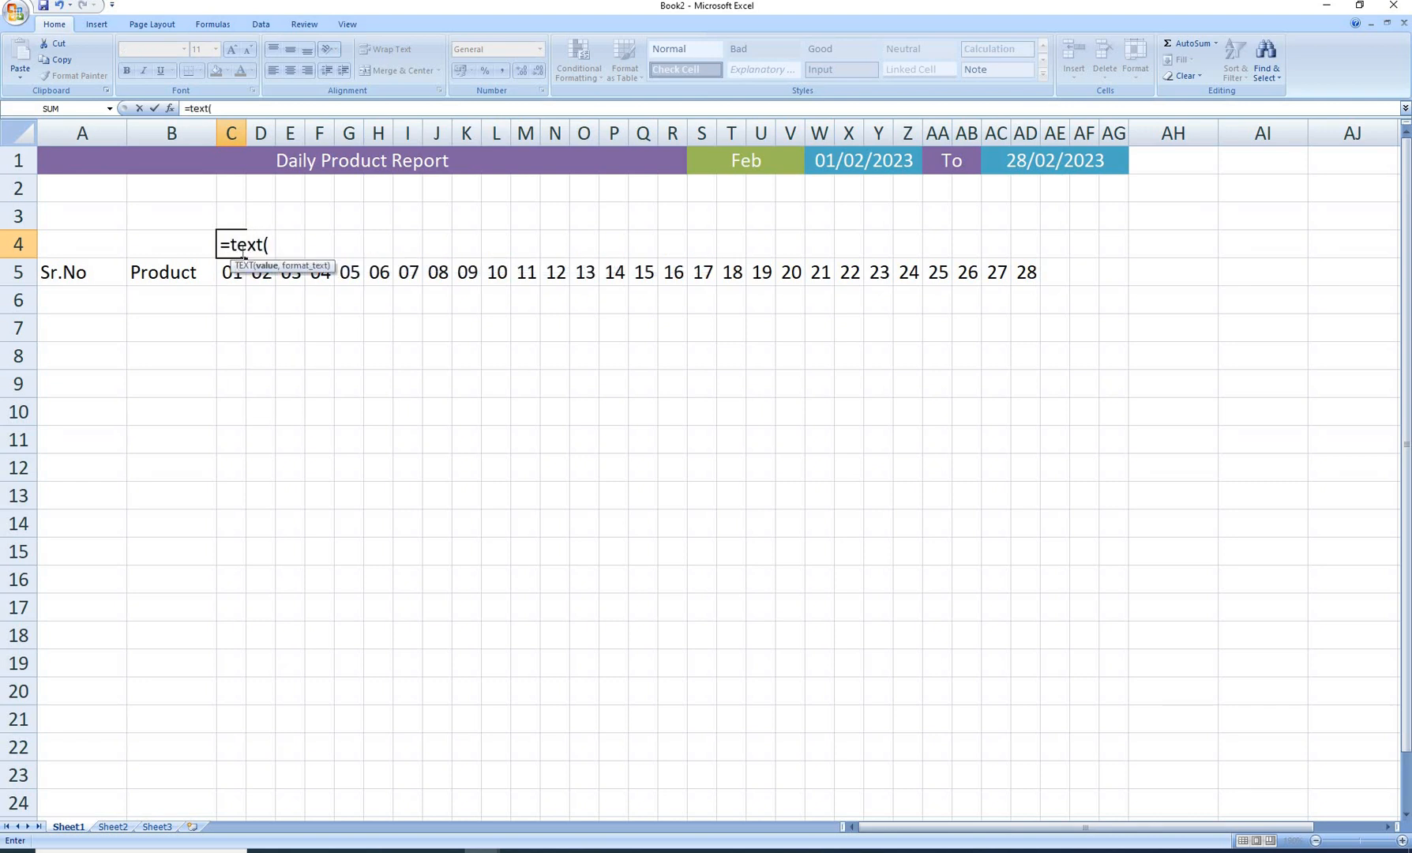
{"action": "left_click", "coordinate": [232, 277]}
{"action": "type", "text": ","}
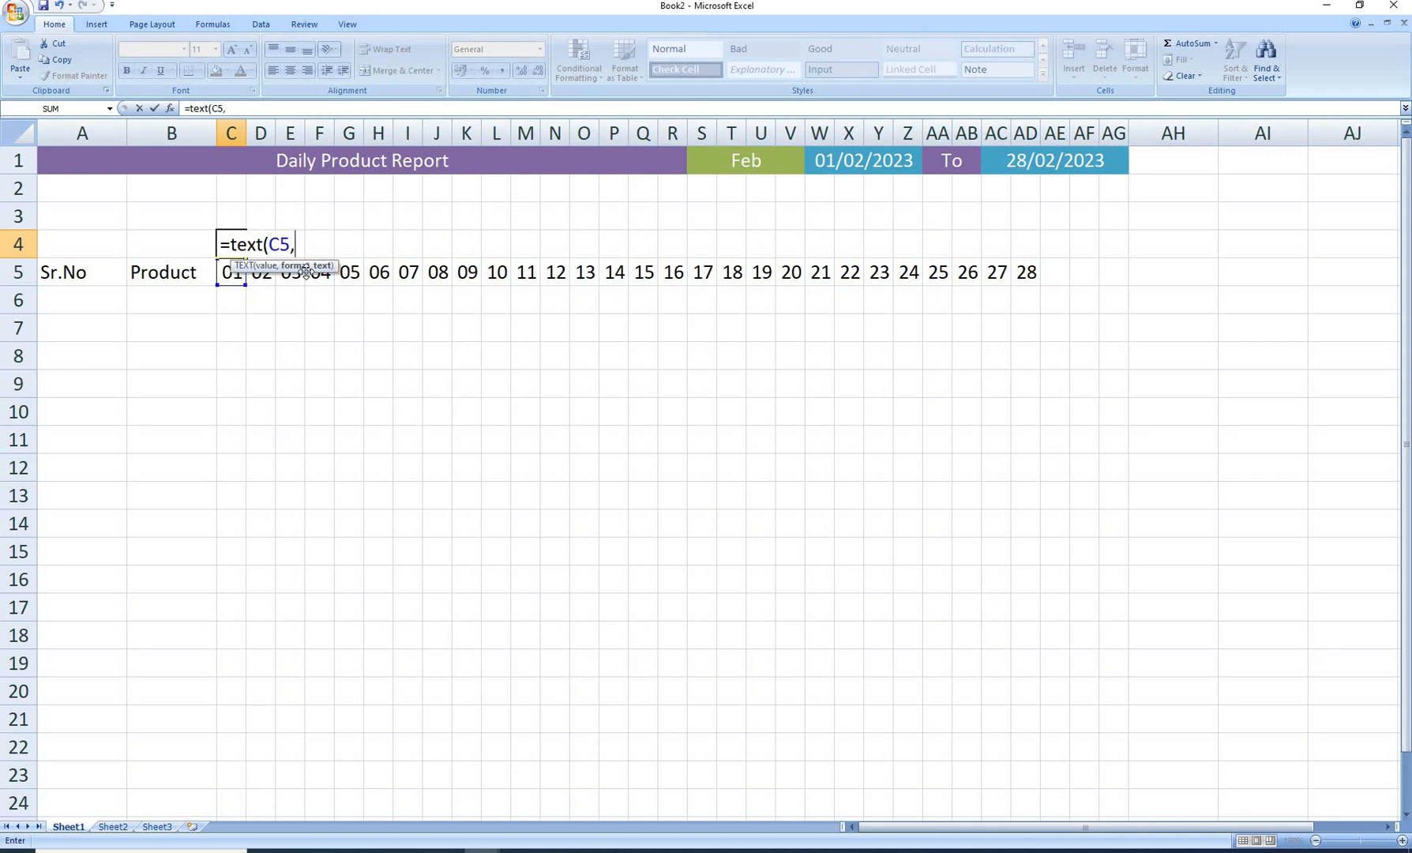
{"action": "type", "text": "\"DDD\")"}
{"action": "key", "text": "Return"}
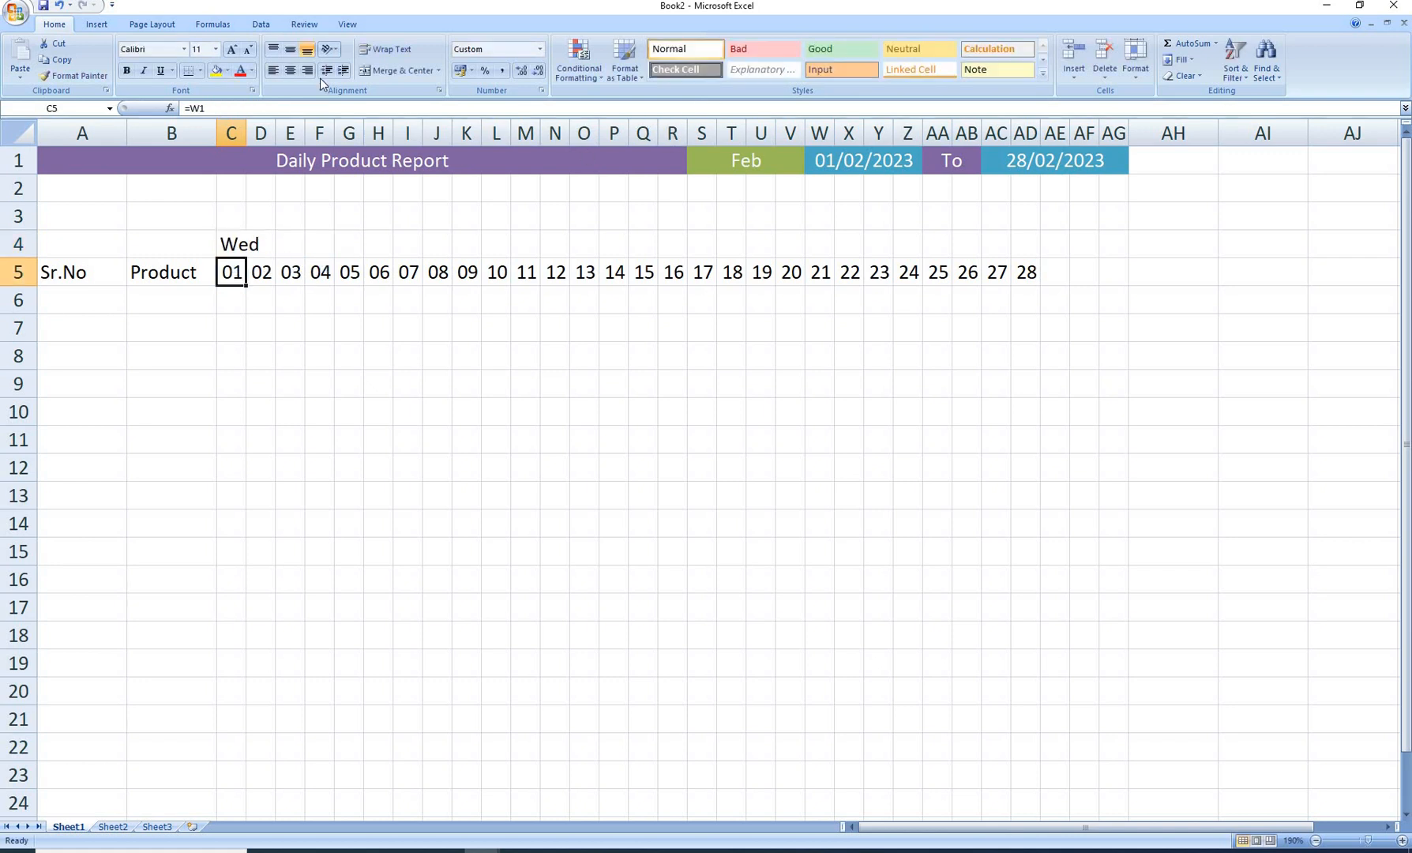
Fill the C4 weekday formula across row 4 to AG4 and AutoFit columns C to AG to the weekday names.
{"action": "left_click", "coordinate": [240, 241]}
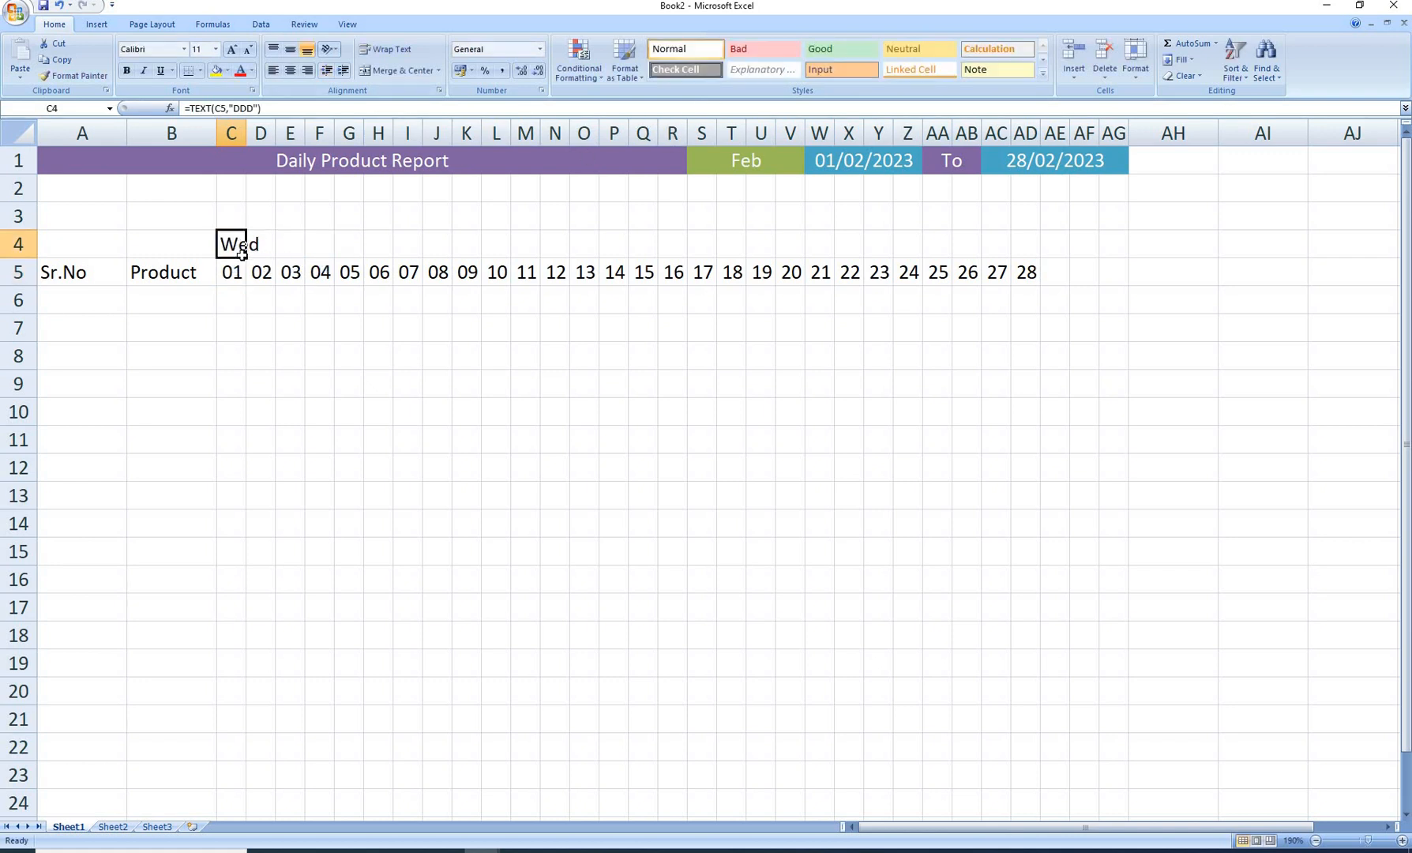
{"action": "left_click_drag", "start_coordinate": [246, 255], "coordinate": [1123, 256]}
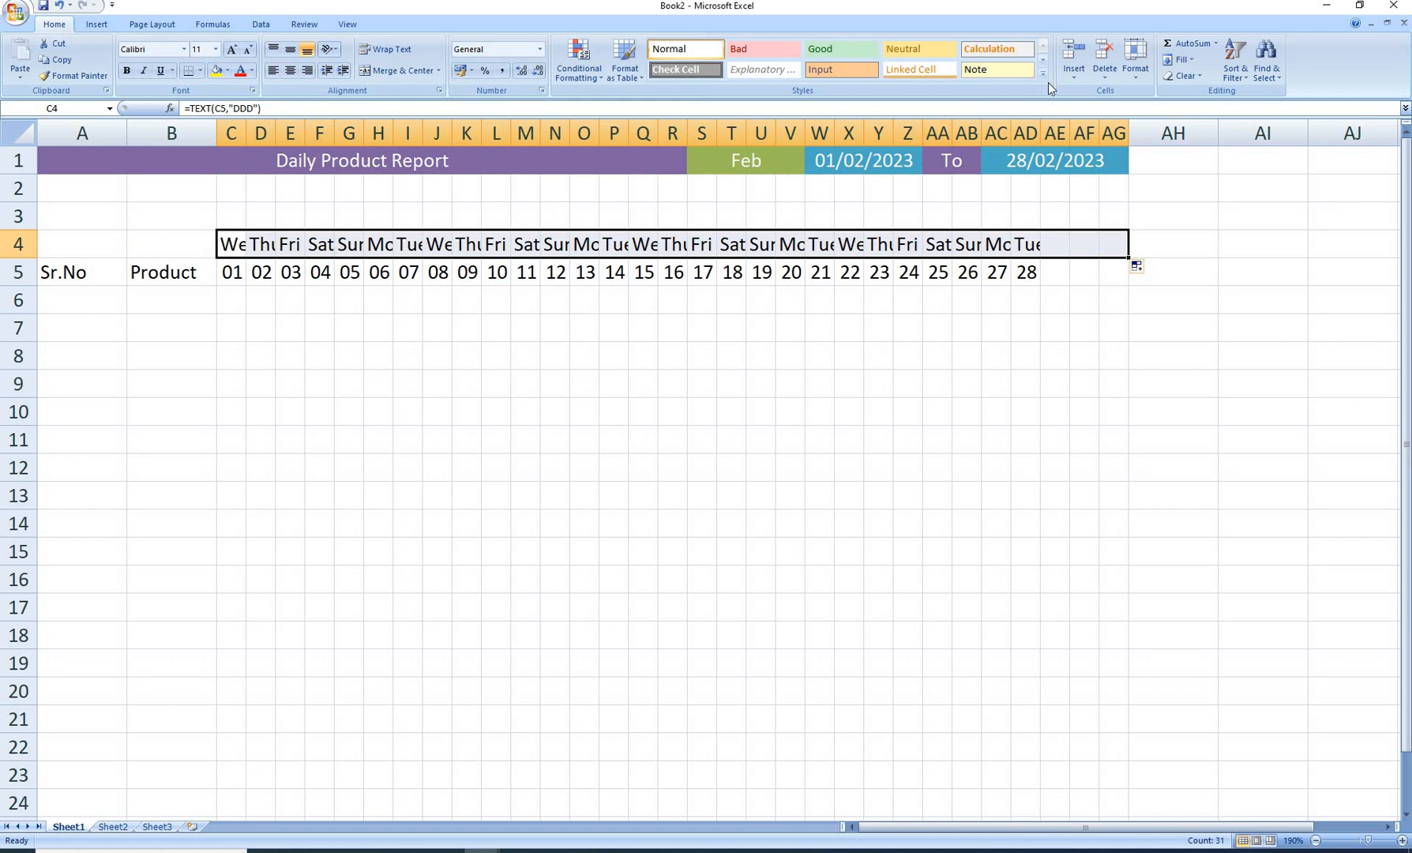
{"action": "left_click", "coordinate": [1137, 67]}
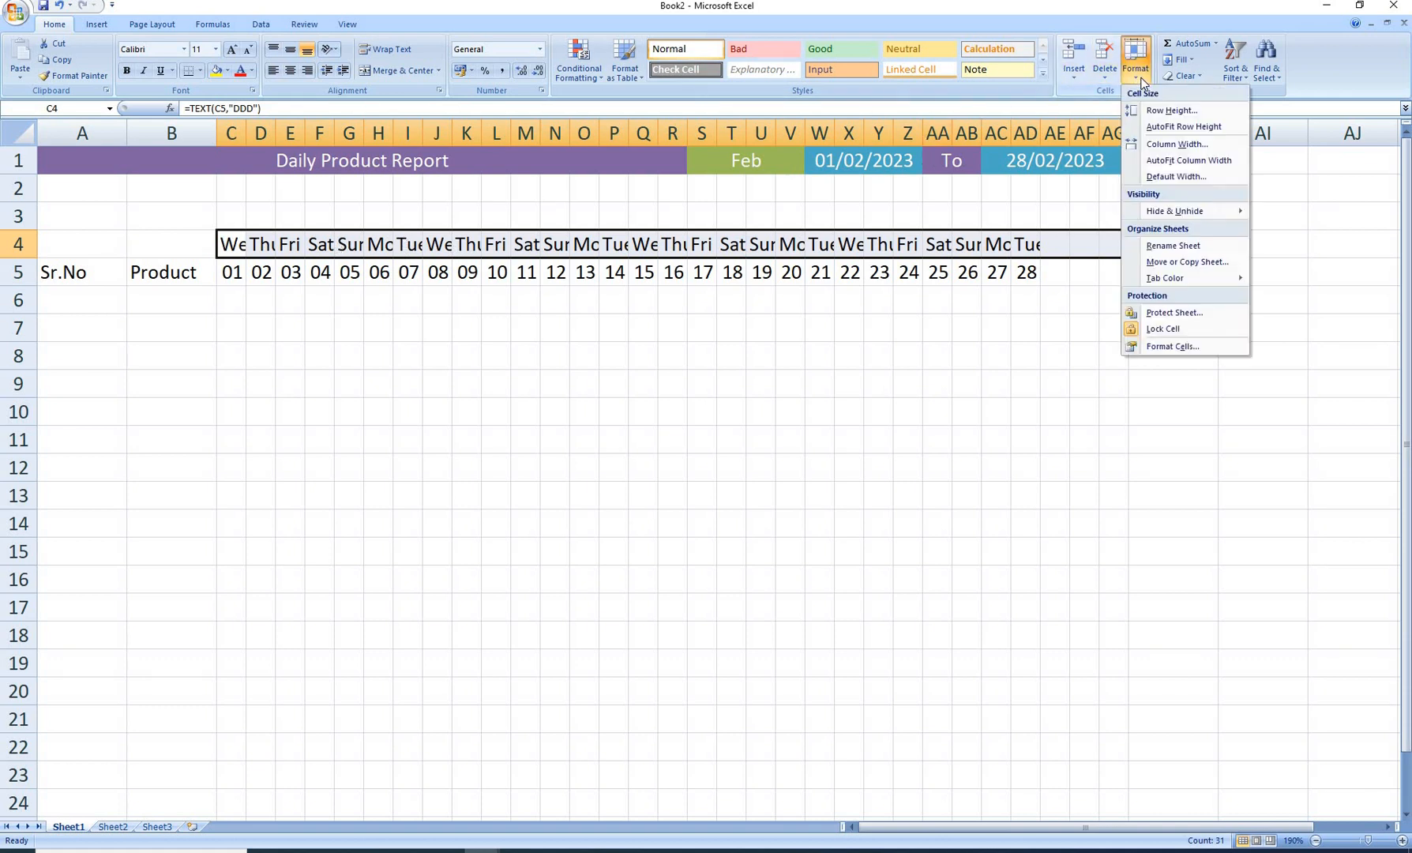
{"action": "left_click", "coordinate": [1169, 161]}
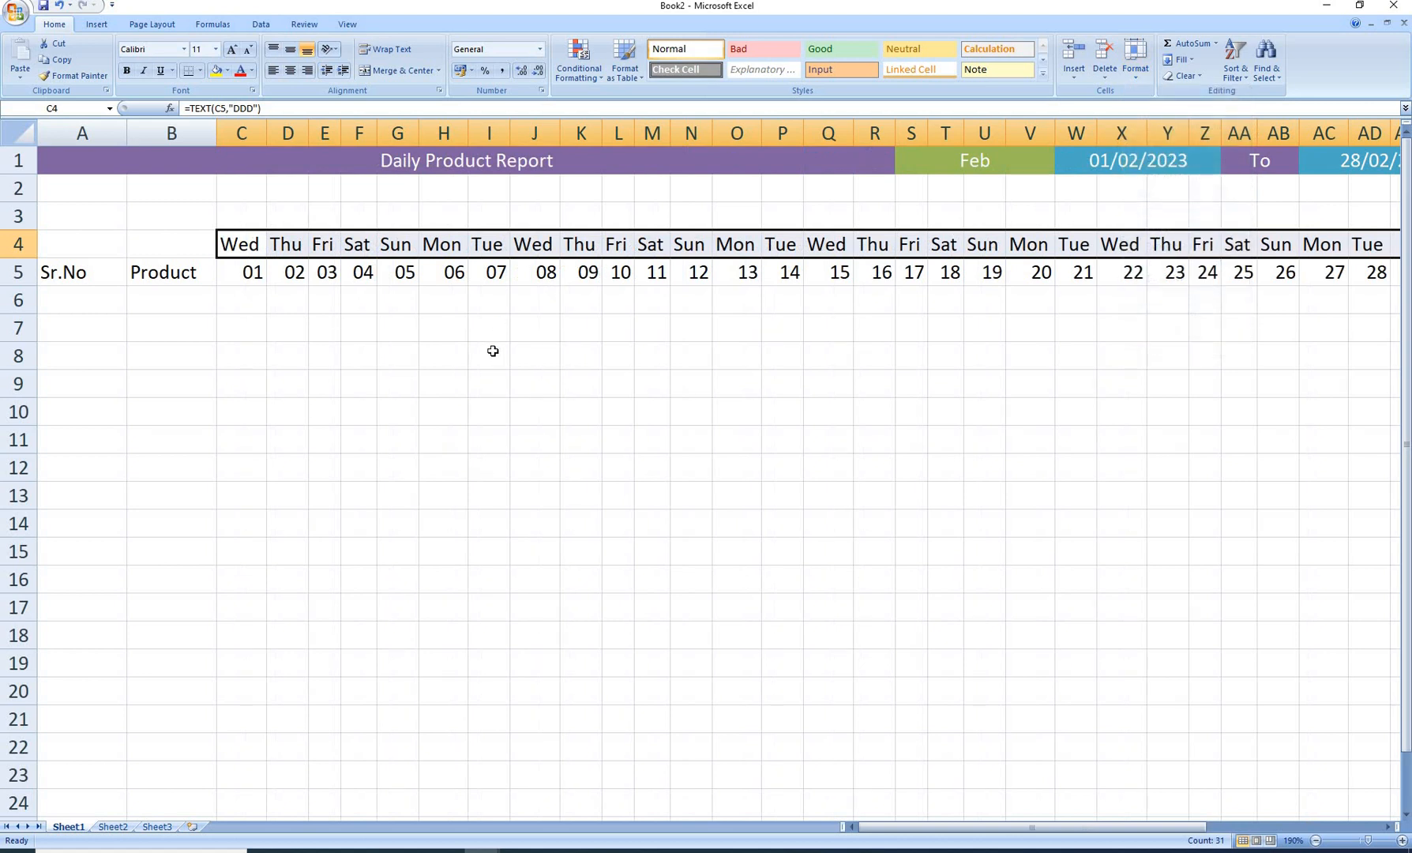
Apply all borders and the Accent2 cell style to the weekday row A4:AG4.
{"action": "scroll", "coordinate": [607, 368], "scroll_direction": "down", "scroll_amount": 1}
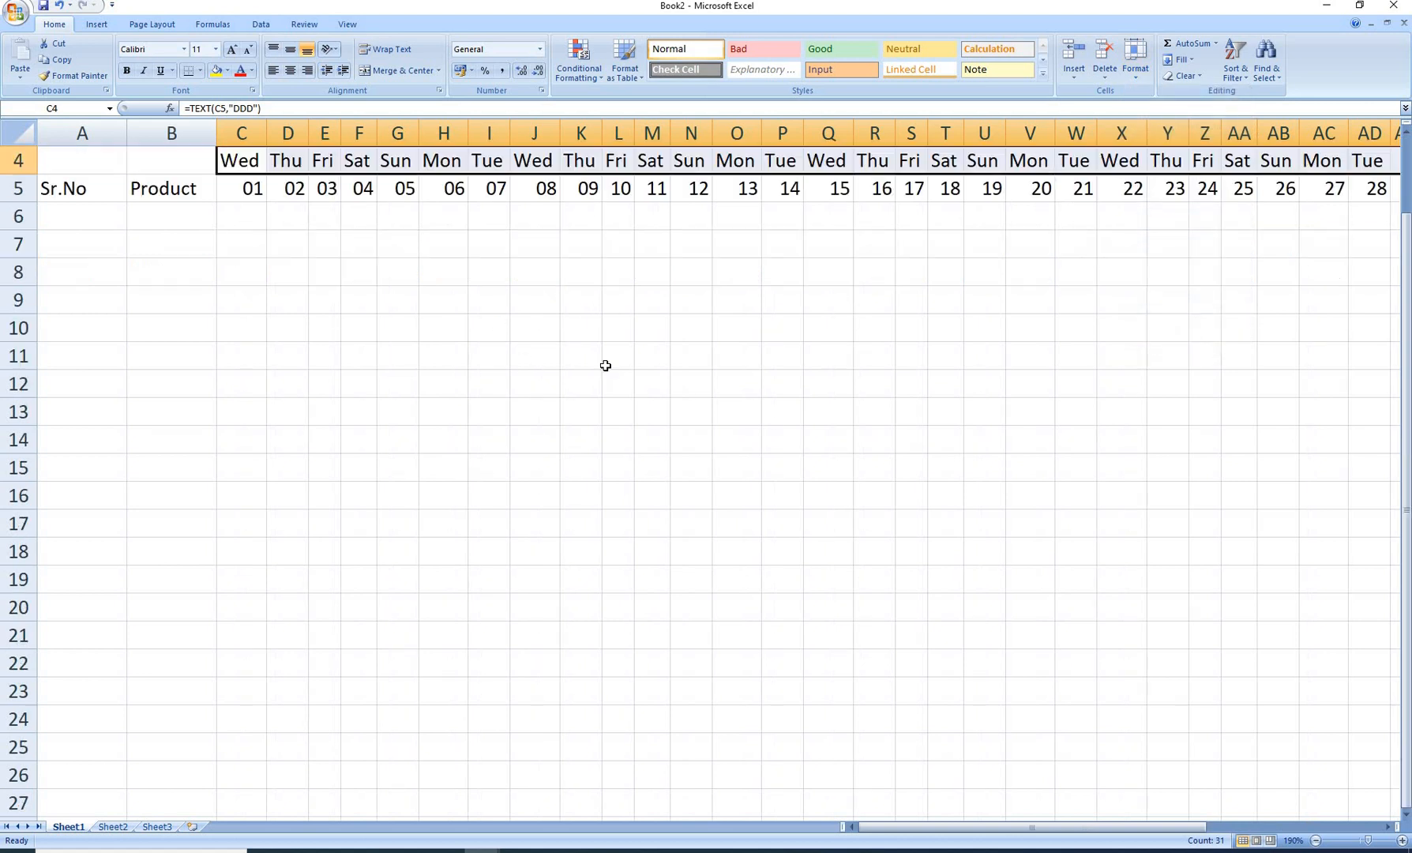
{"action": "scroll", "coordinate": [571, 328], "scroll_direction": "down", "scroll_amount": 3, "text": "ctrl"}
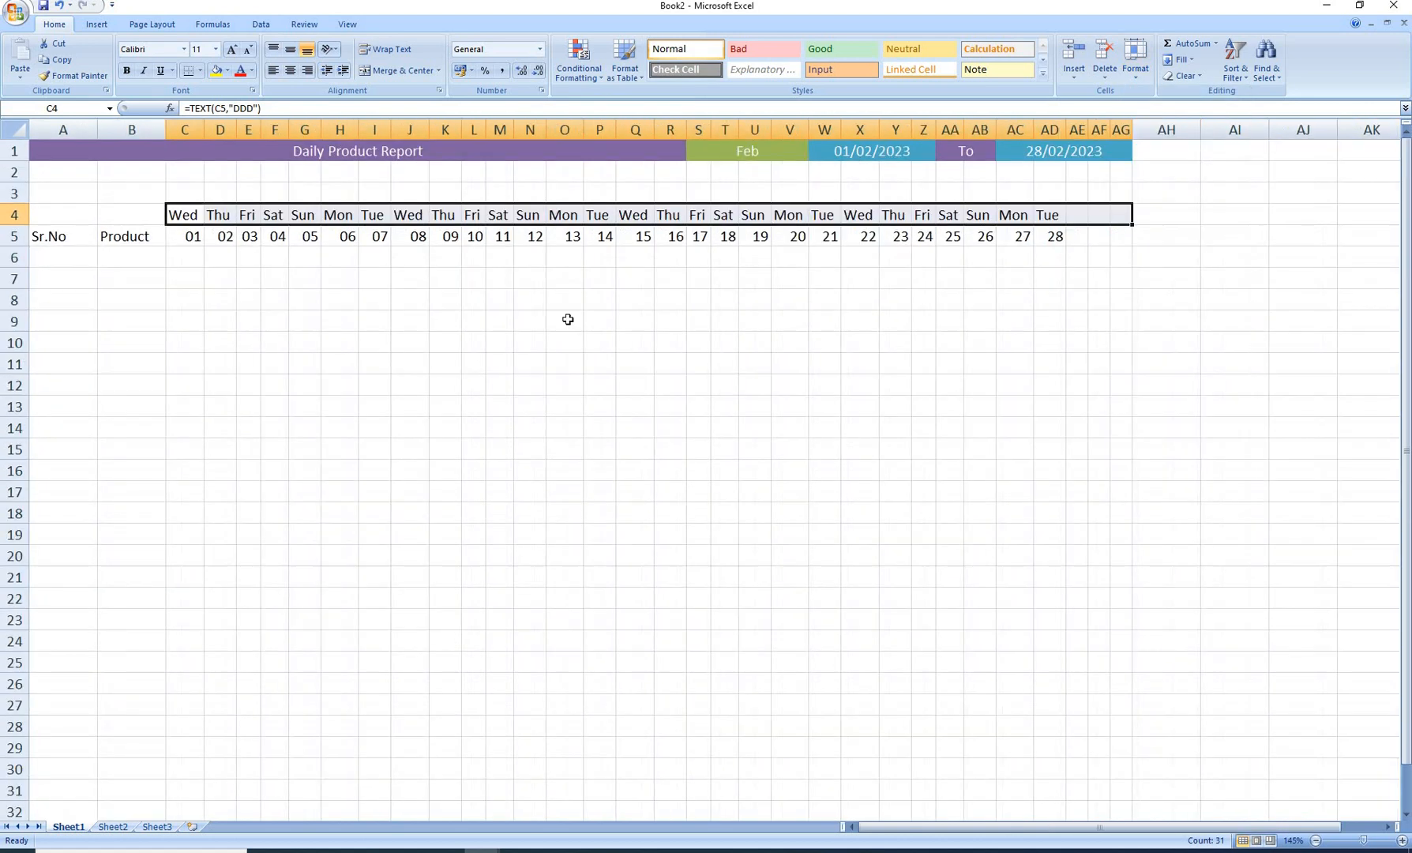
{"action": "left_click", "coordinate": [953, 277]}
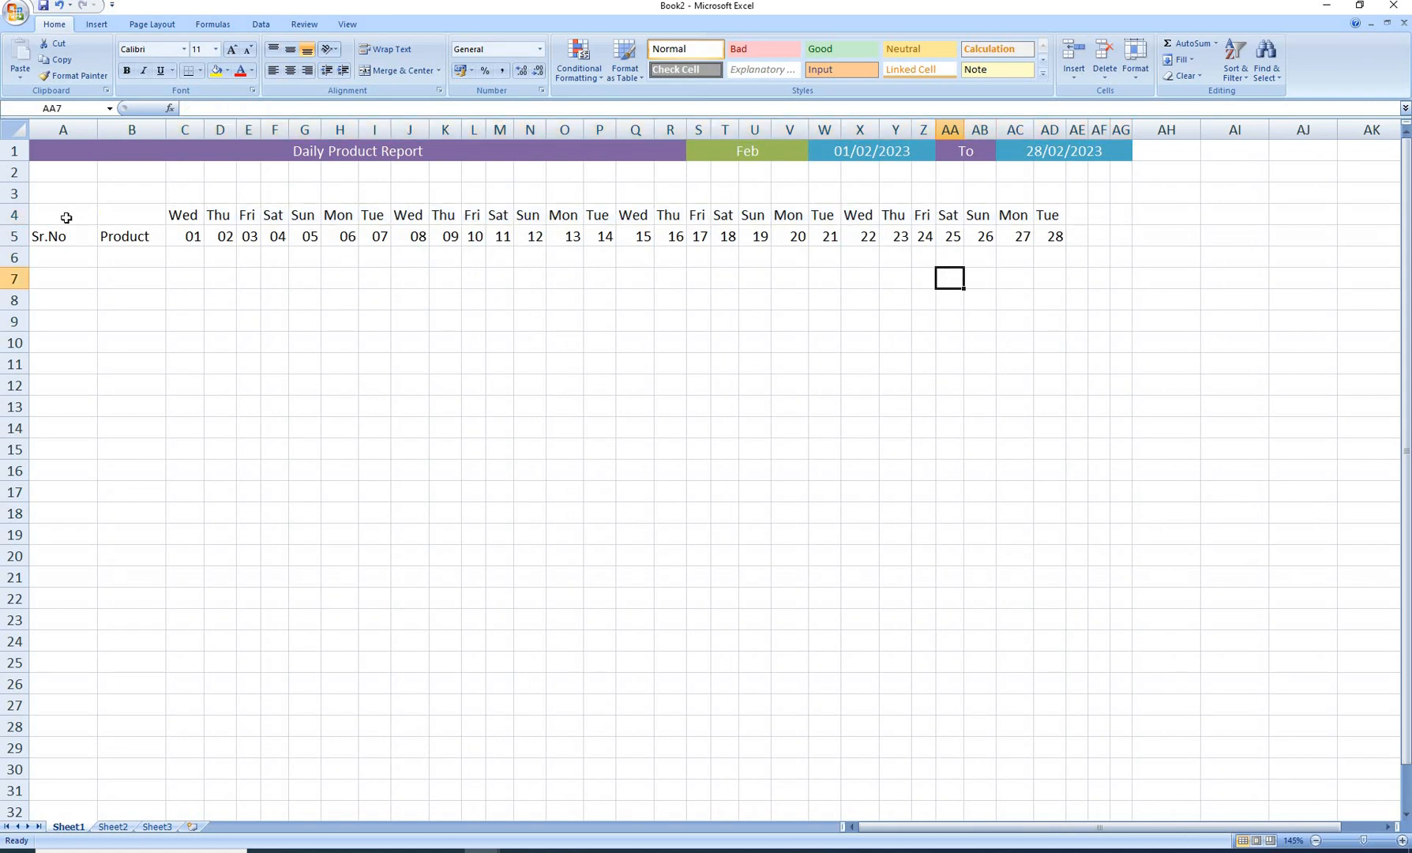
{"action": "left_click_drag", "start_coordinate": [66, 214], "coordinate": [1116, 214]}
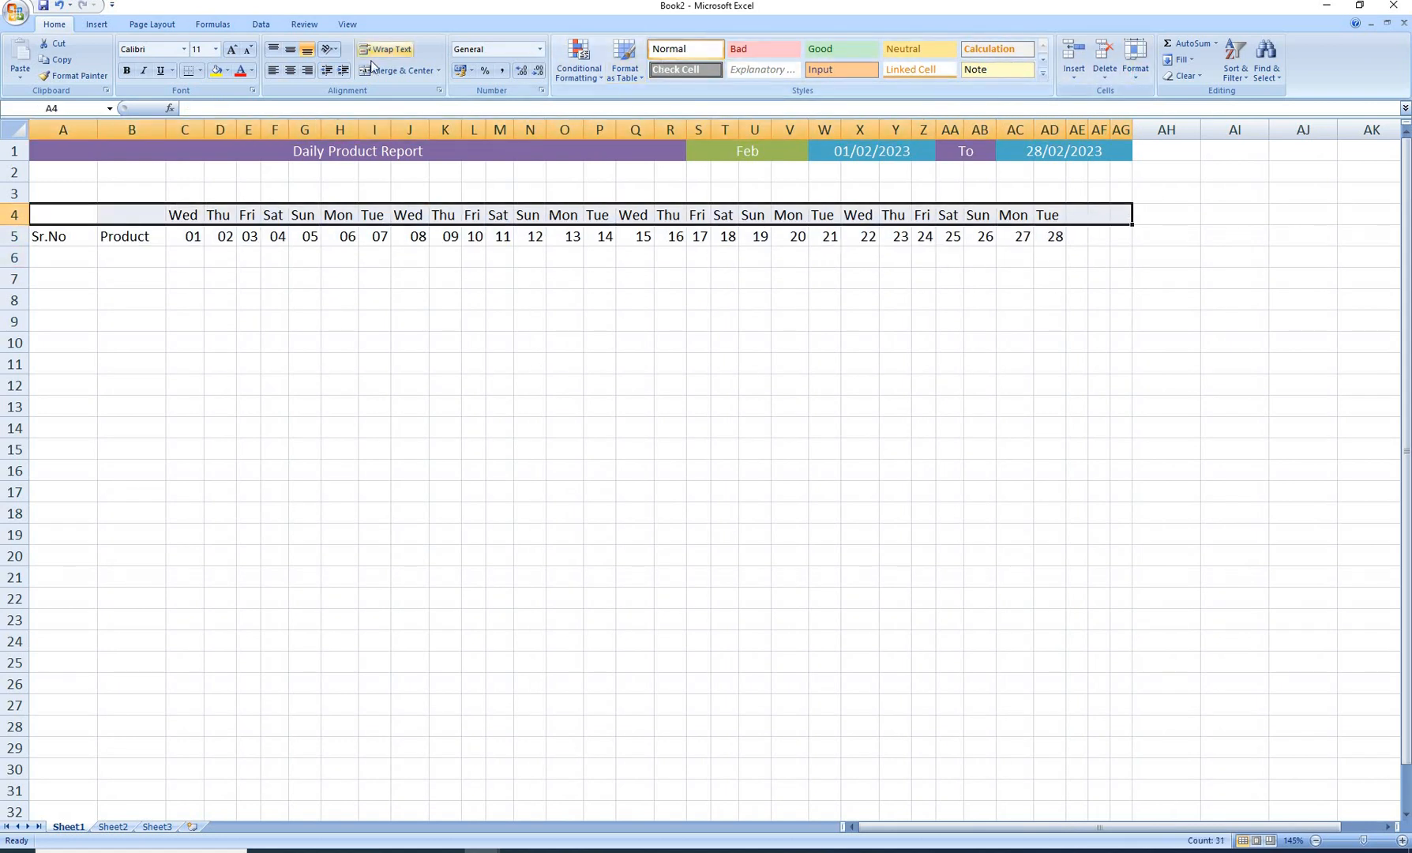
{"action": "left_click", "coordinate": [201, 70]}
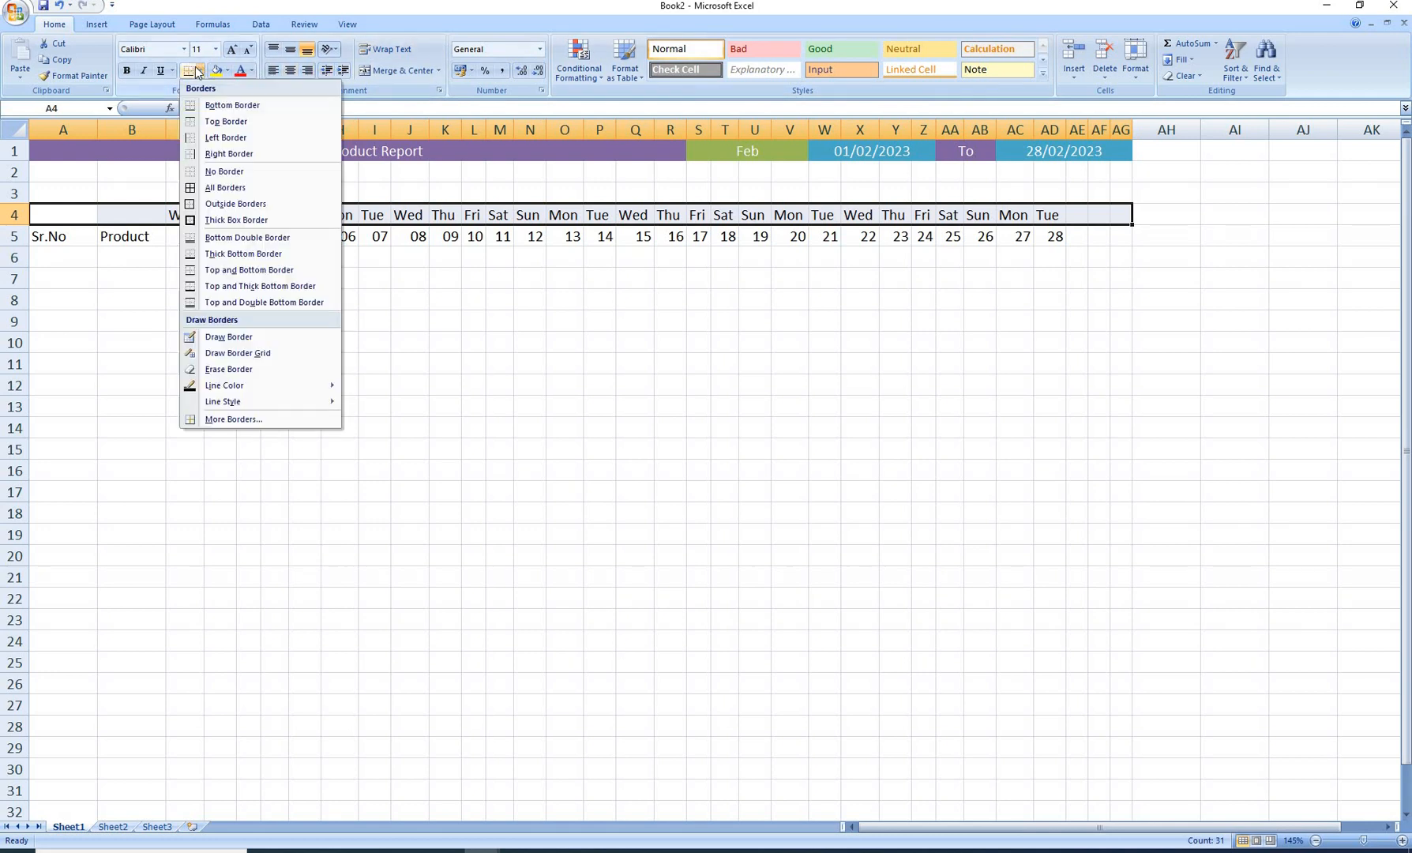
{"action": "left_click", "coordinate": [225, 188]}
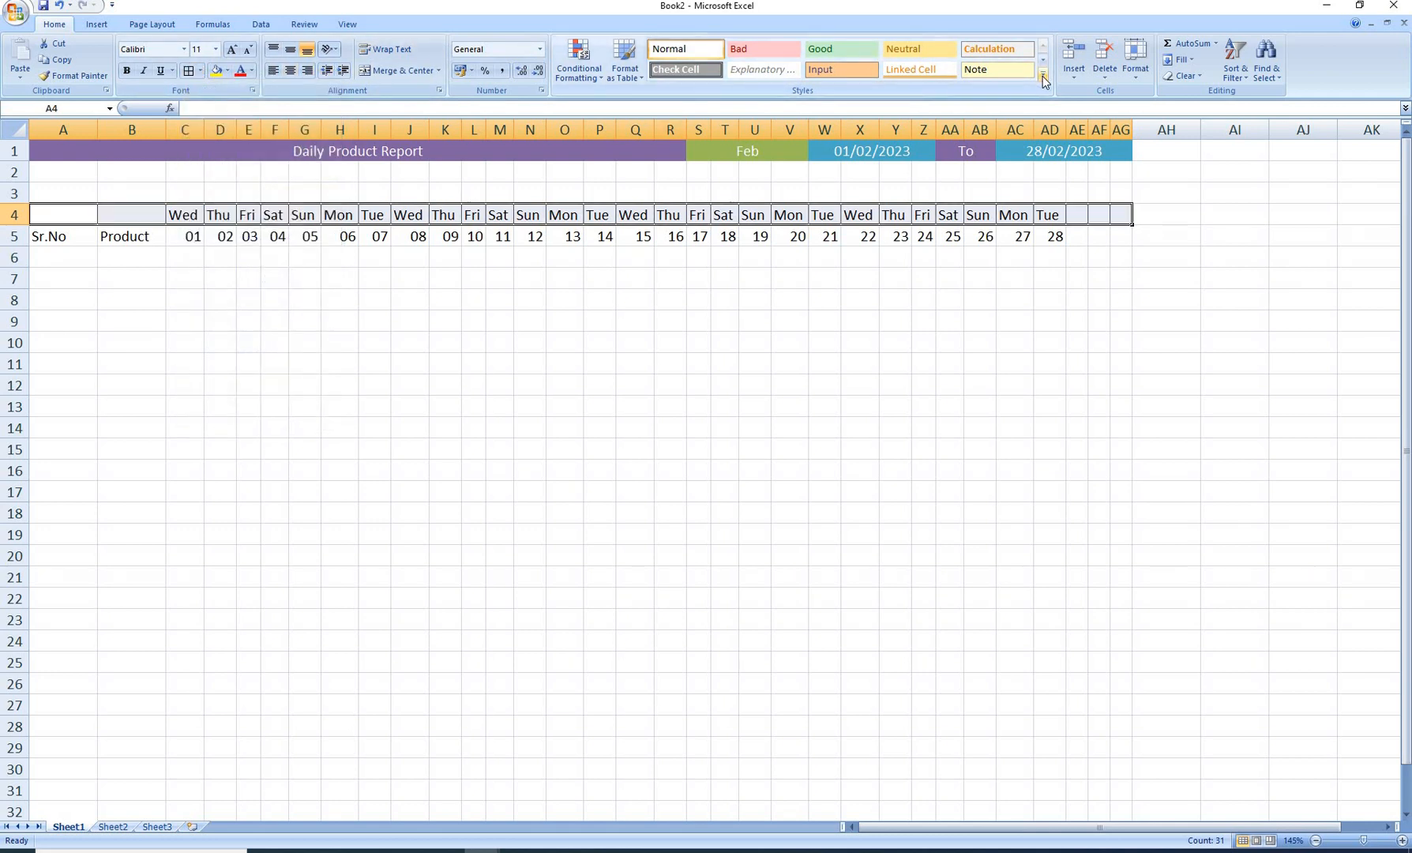
{"action": "left_click", "coordinate": [1042, 75]}
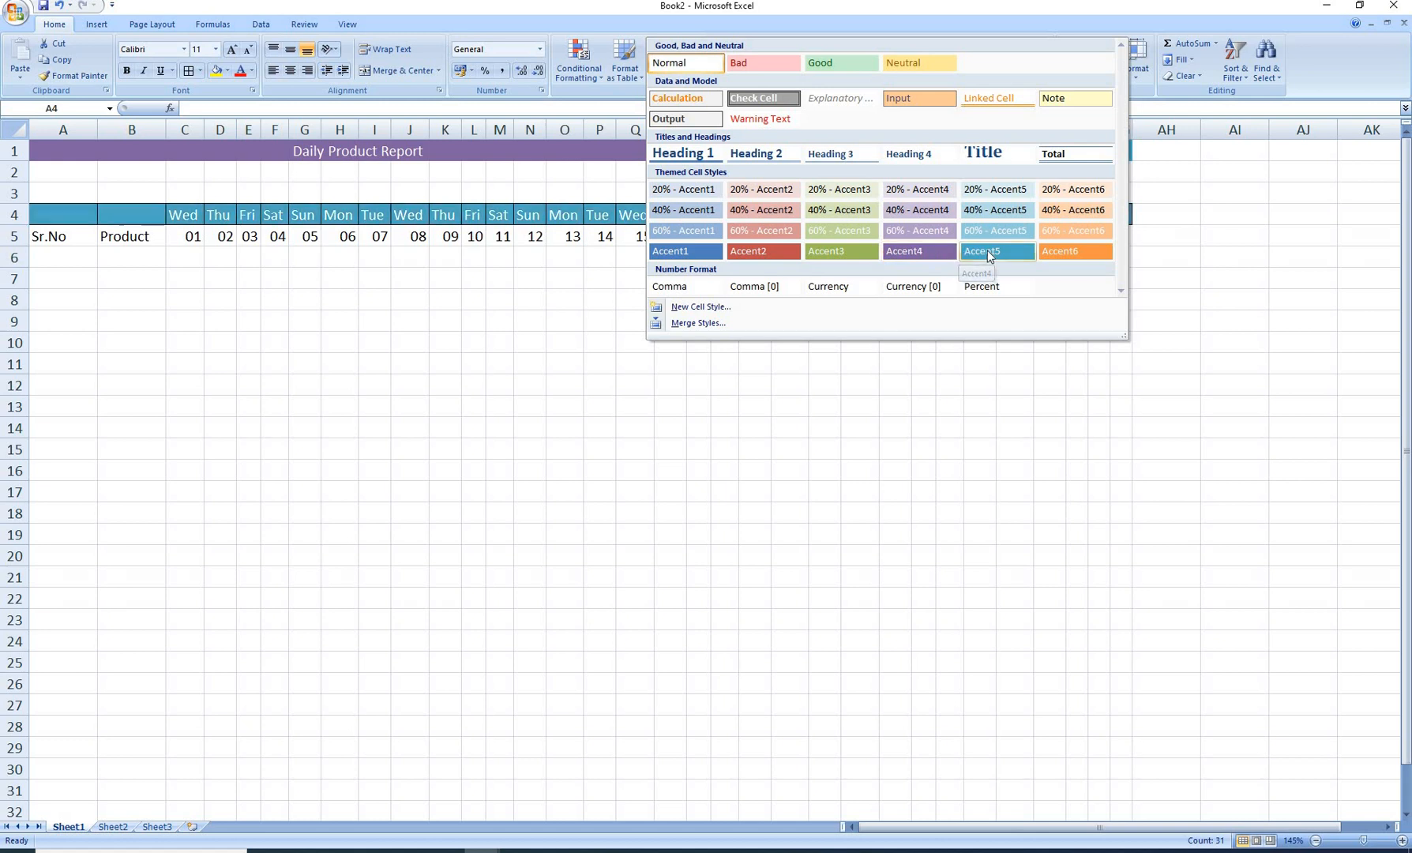
{"action": "left_click", "coordinate": [756, 255]}
Apply the Accent5 cell style to the heading row A5:AG5.
{"action": "left_click_drag", "start_coordinate": [44, 235], "coordinate": [1120, 237]}
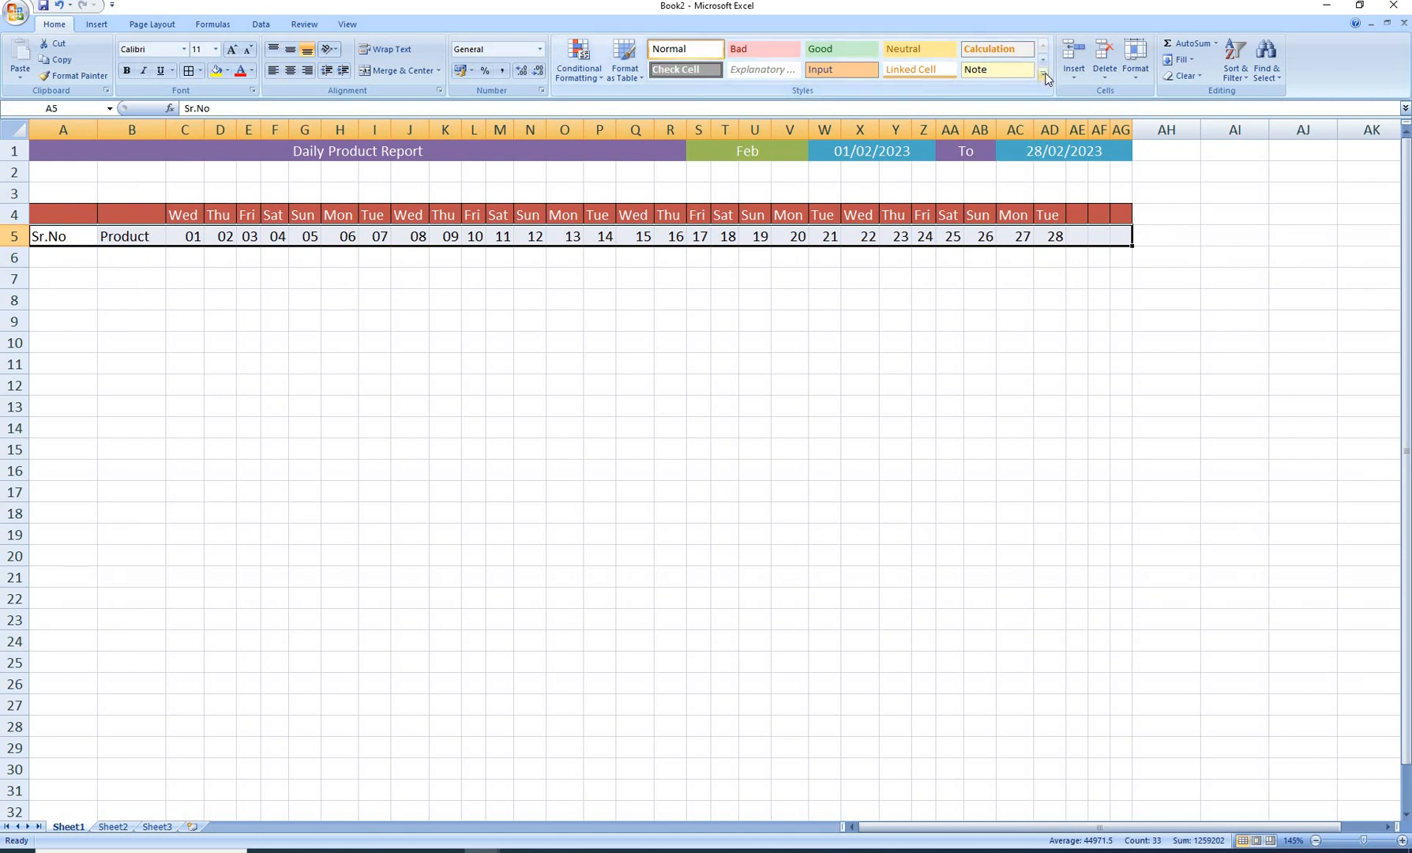
{"action": "left_click", "coordinate": [1043, 73]}
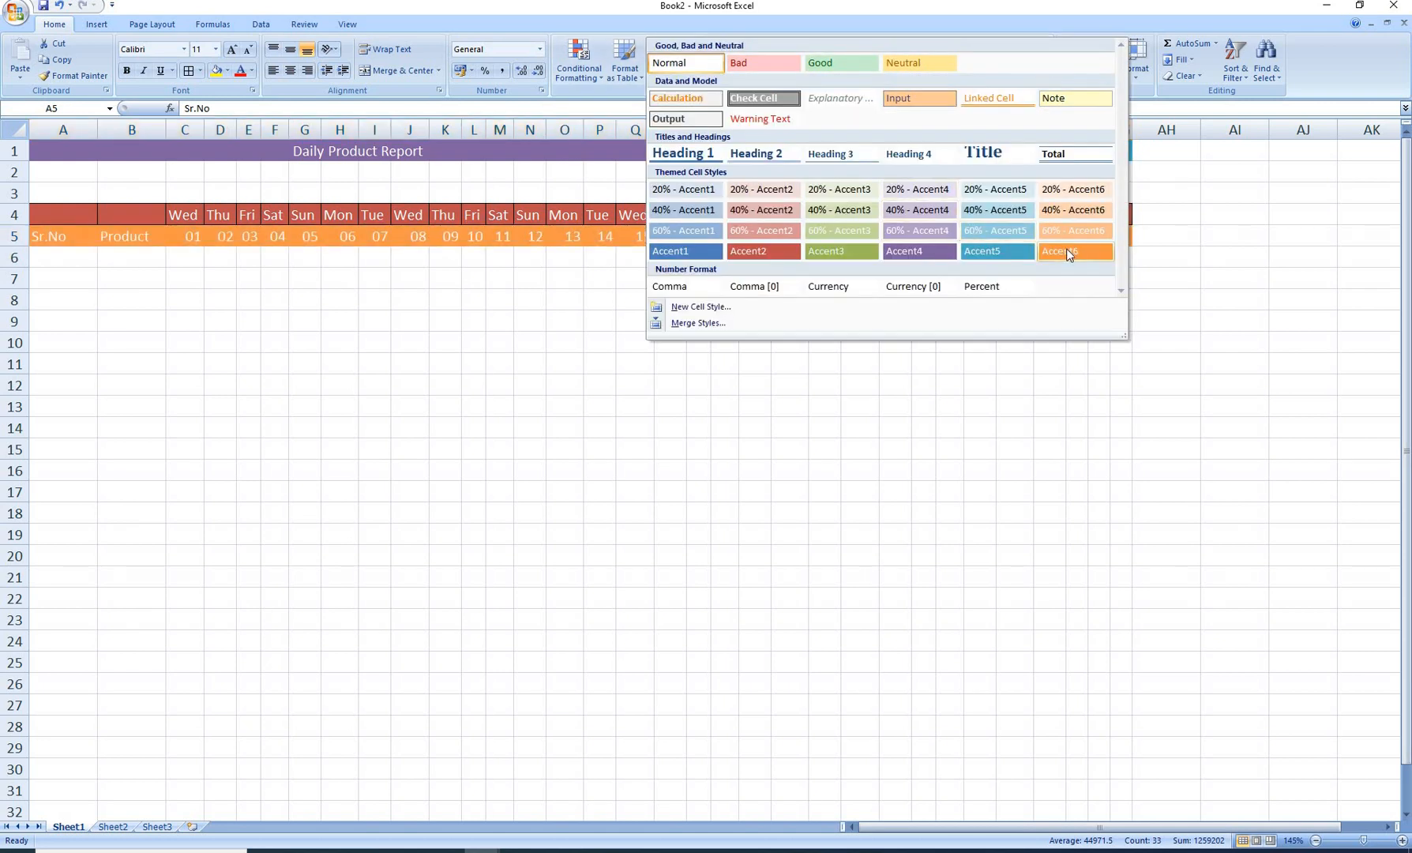
{"action": "left_click", "coordinate": [970, 252]}
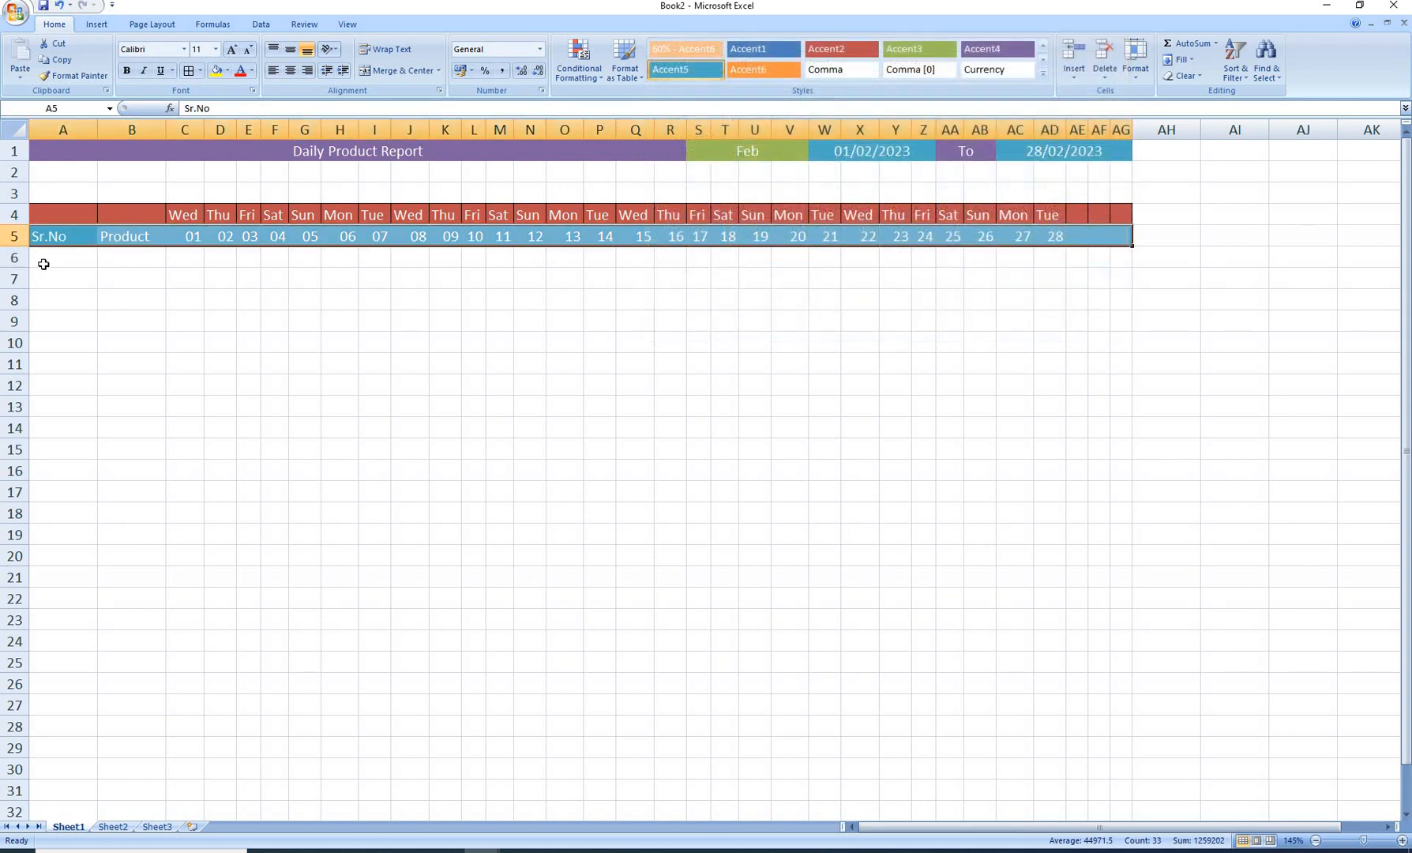
Enter 1 in A6 and fill the serial numbers down to 10 in A15 as a series.
{"action": "left_click", "coordinate": [46, 256]}
{"action": "type", "text": "11"}
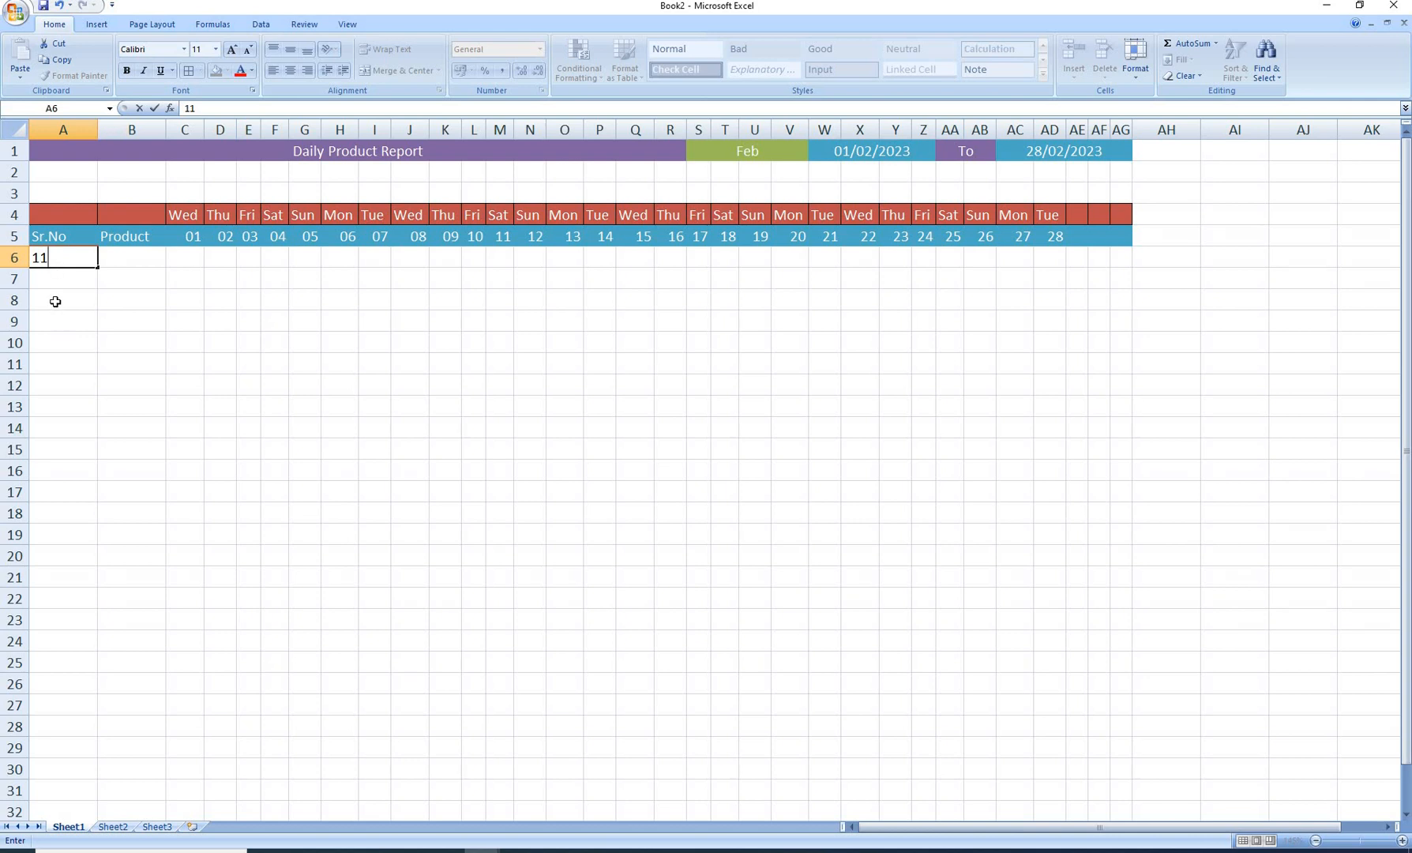
{"action": "key", "text": "BackSpace"}
{"action": "left_click", "coordinate": [82, 326]}
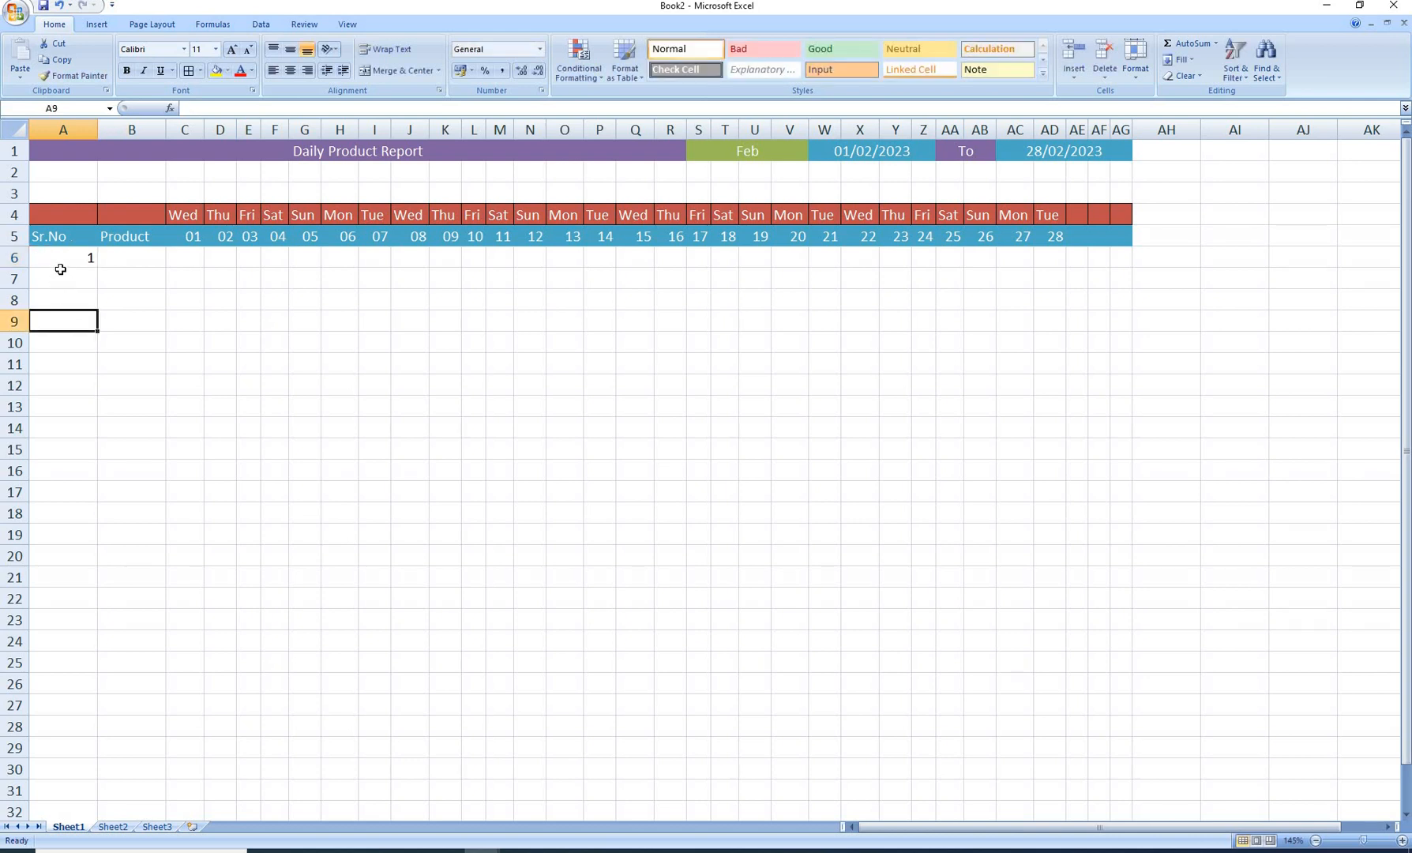
{"action": "left_click", "coordinate": [95, 276]}
{"action": "left_click", "coordinate": [86, 261]}
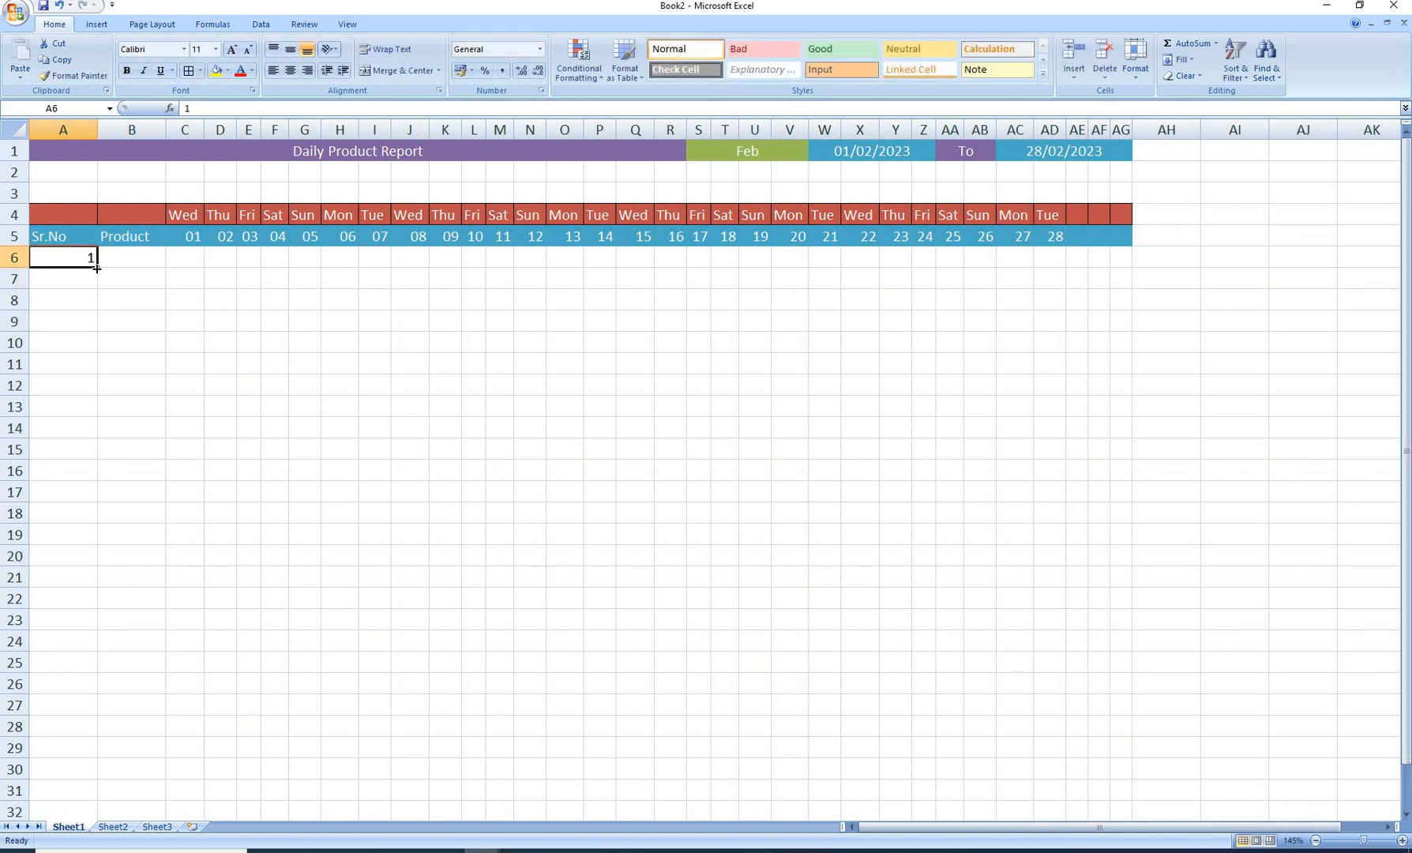
{"action": "left_click_drag", "start_coordinate": [96, 269], "coordinate": [68, 464]}
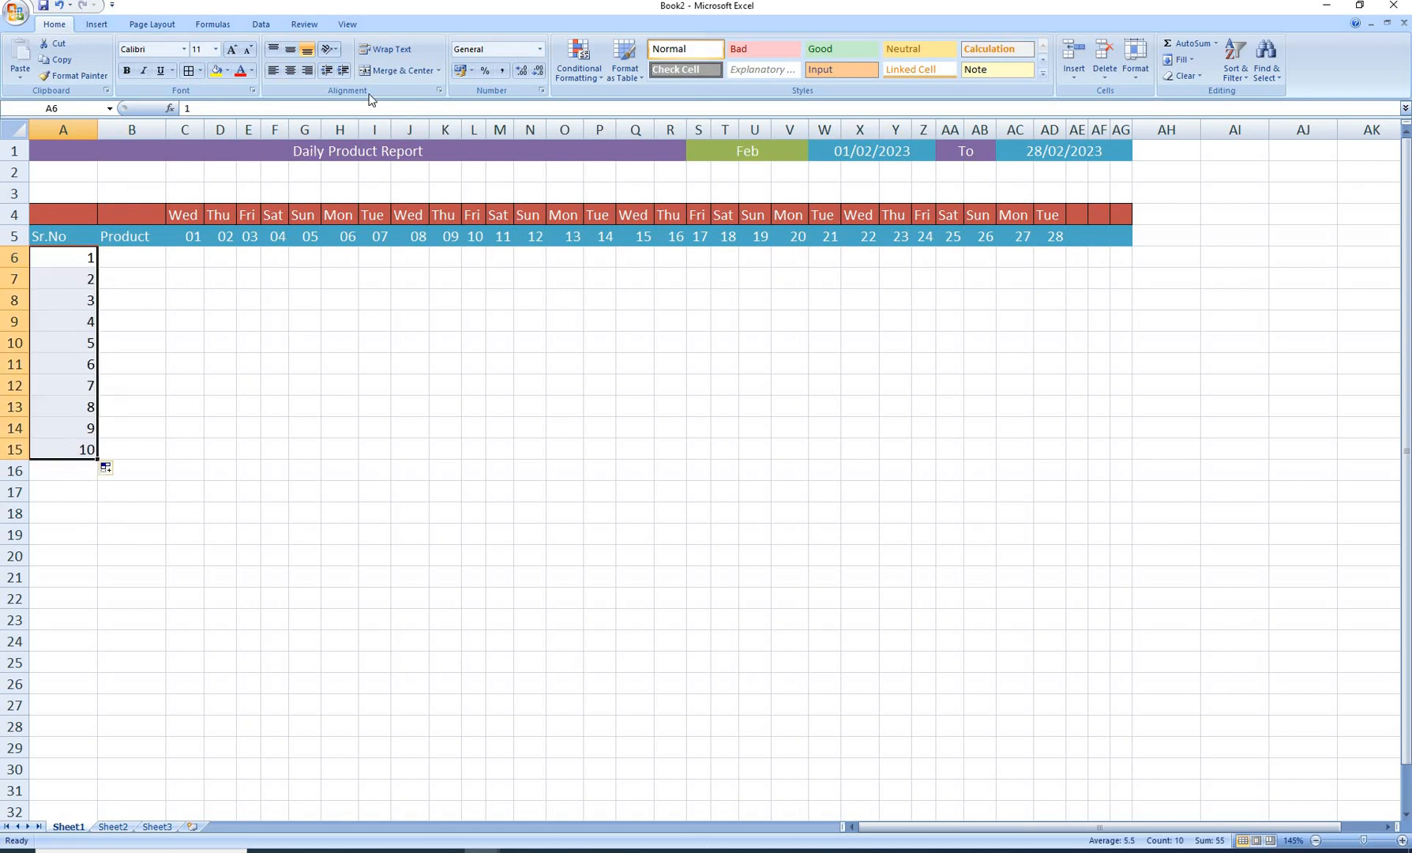
Centre the serial numbers in A6:A15 and apply all borders to the report table A4:AG15.
{"action": "left_click", "coordinate": [288, 70]}
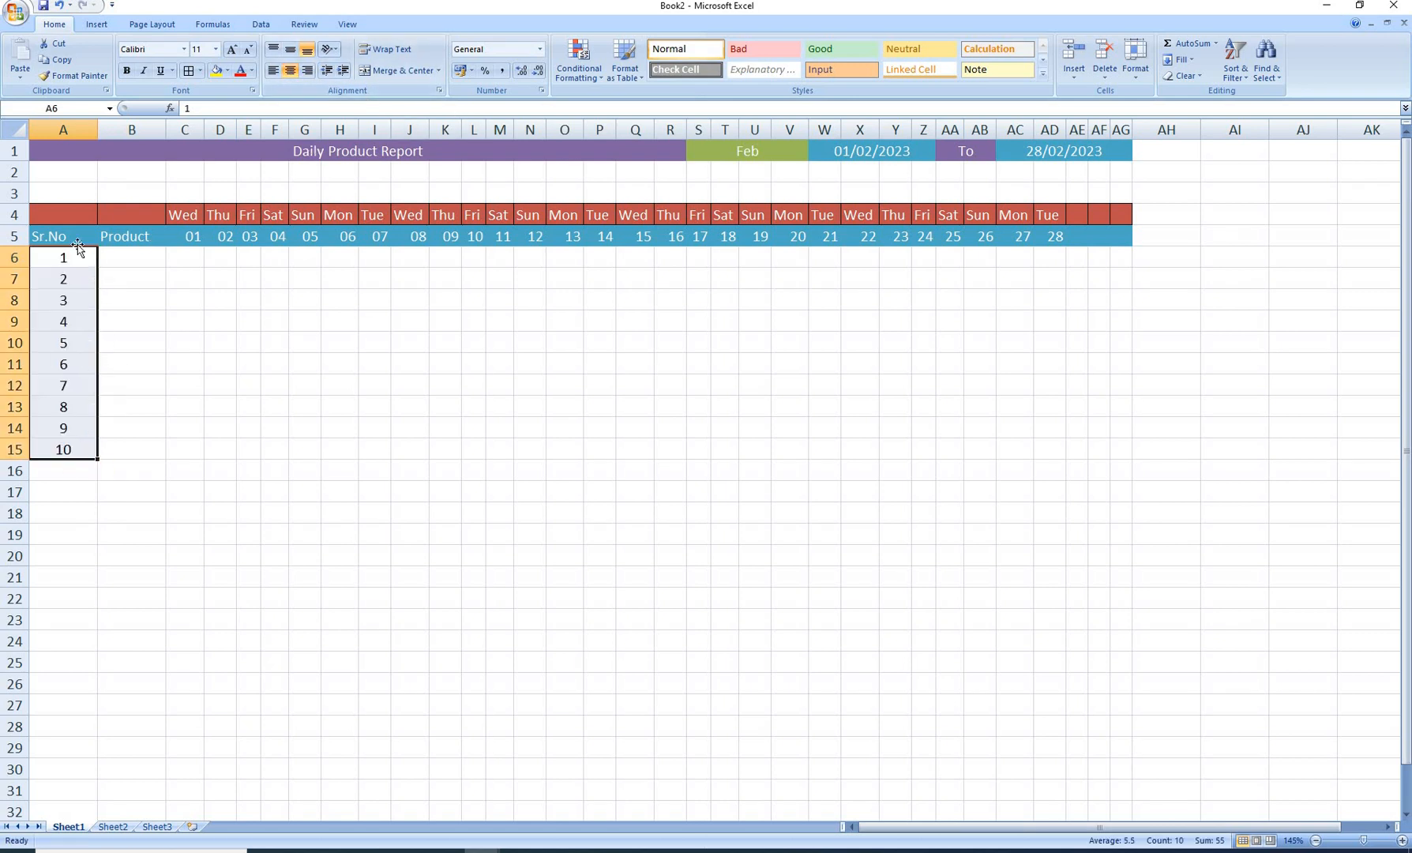
{"action": "left_click_drag", "start_coordinate": [67, 221], "coordinate": [1117, 461]}
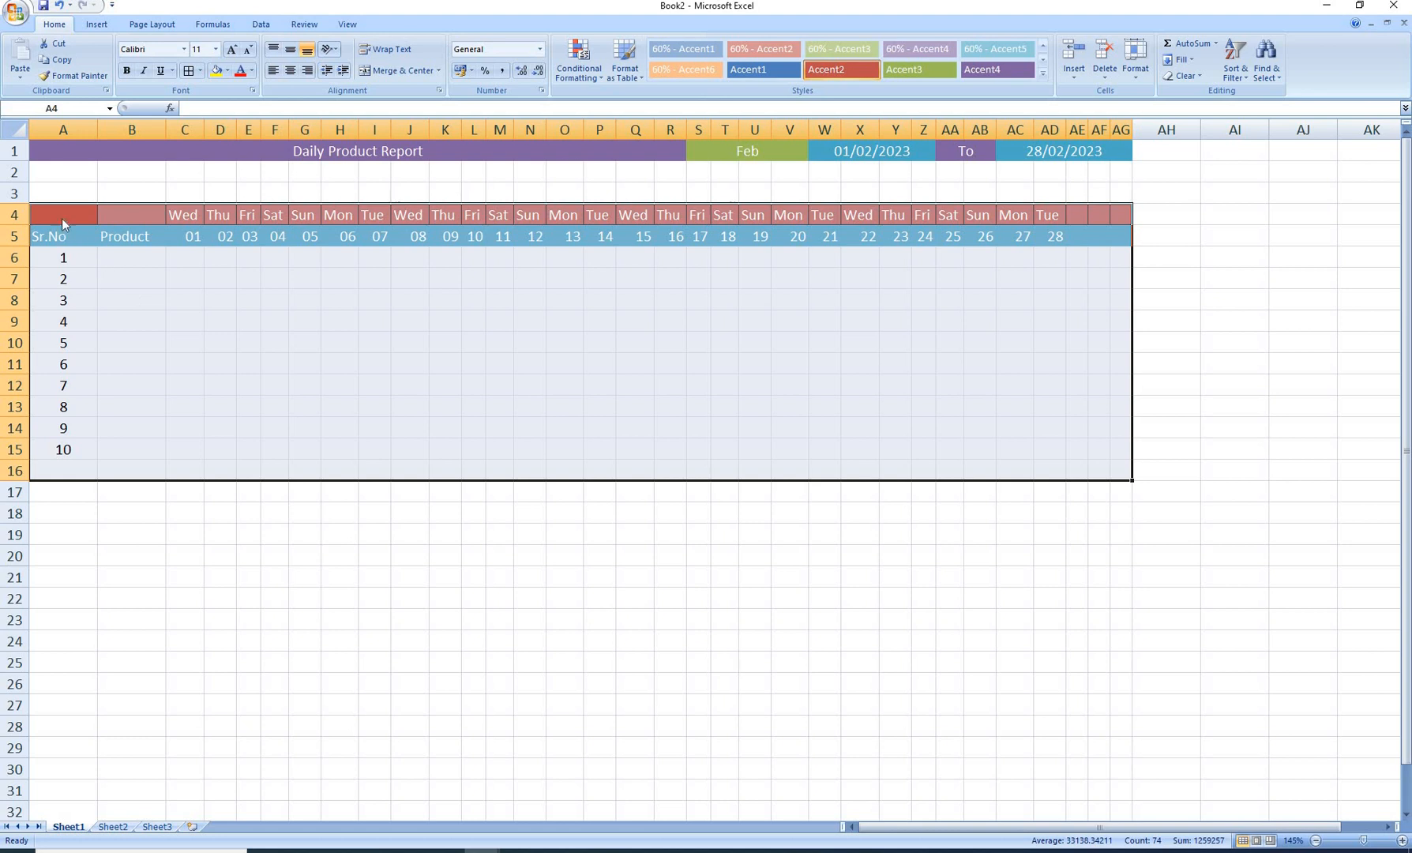
{"action": "left_click_drag", "start_coordinate": [61, 218], "coordinate": [1113, 441]}
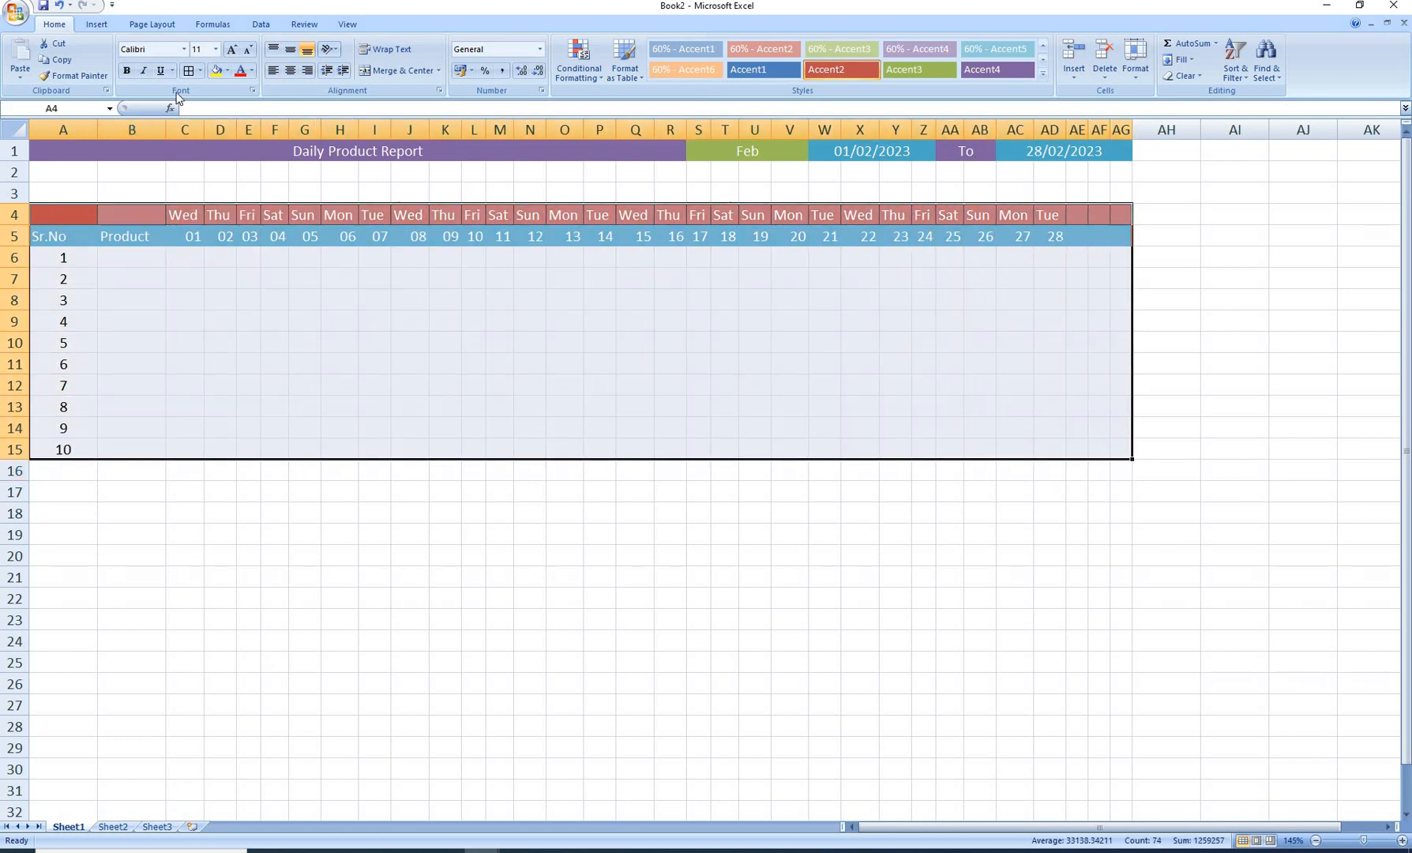
{"action": "left_click", "coordinate": [189, 72]}
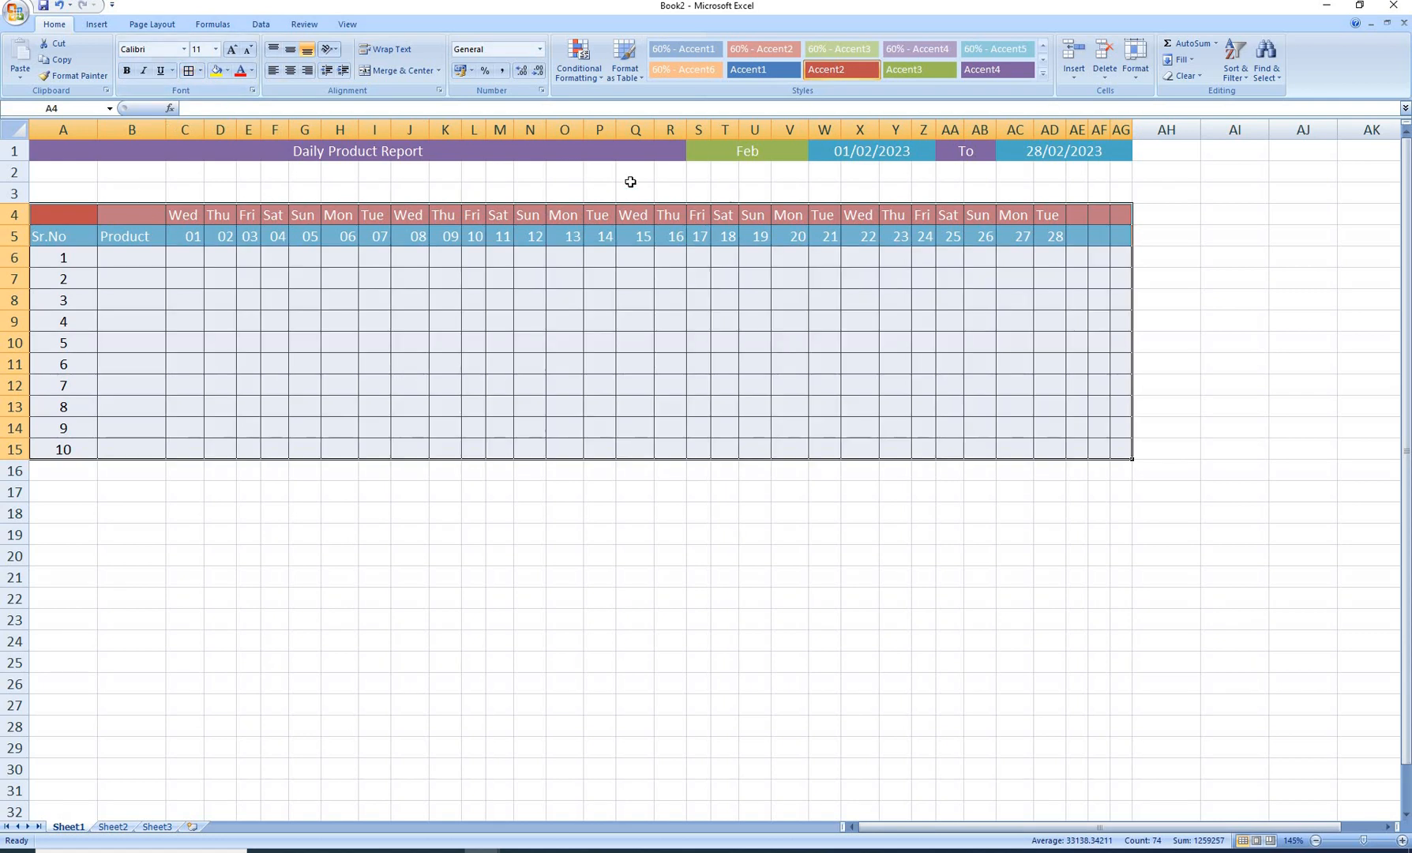
{"action": "left_click", "coordinate": [630, 177]}
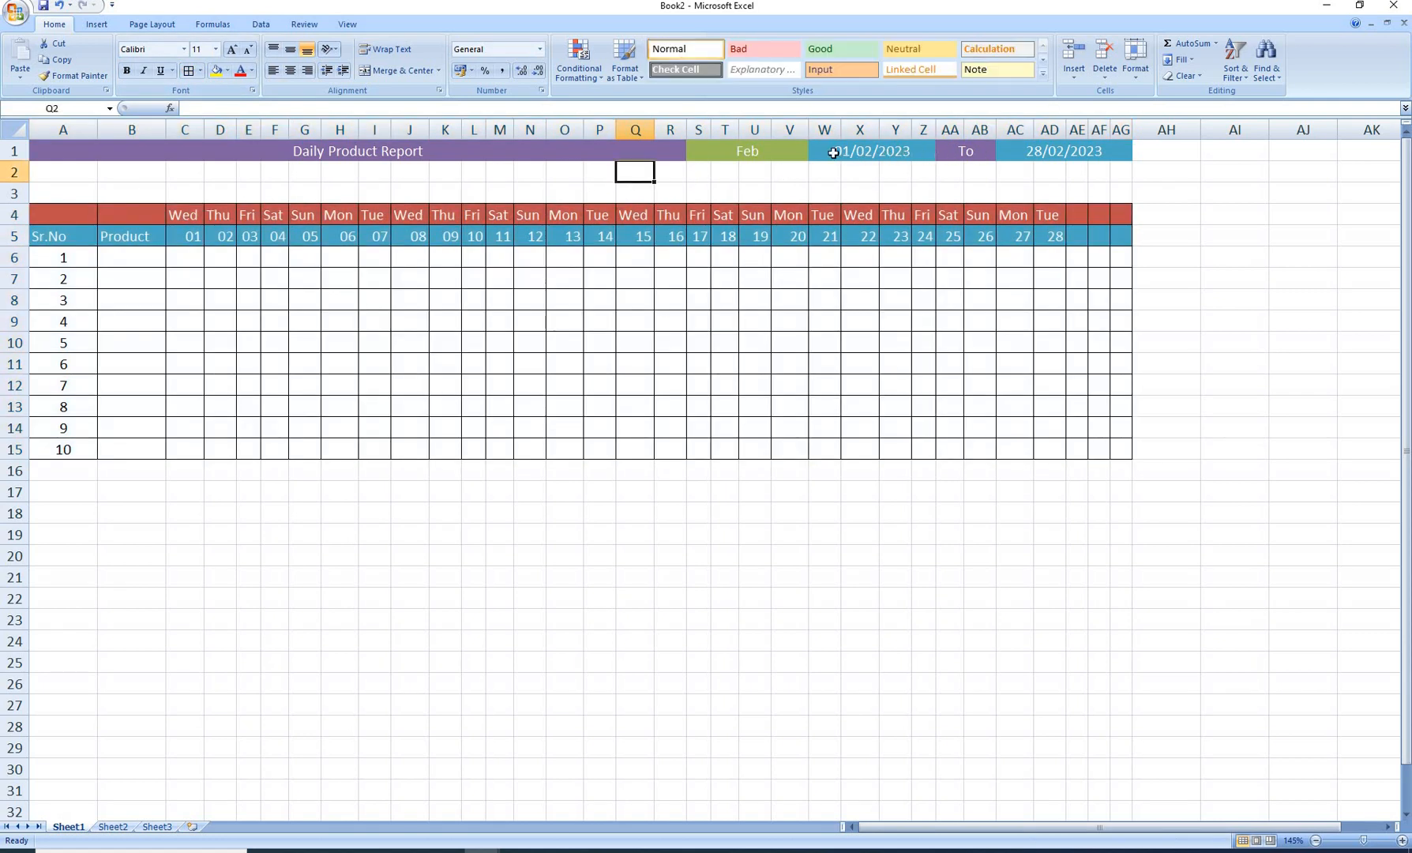
Test the month drop-down in S1 by choosing Jun, Sep and finally Dec.
{"action": "left_click", "coordinate": [782, 155]}
{"action": "left_click", "coordinate": [816, 154]}
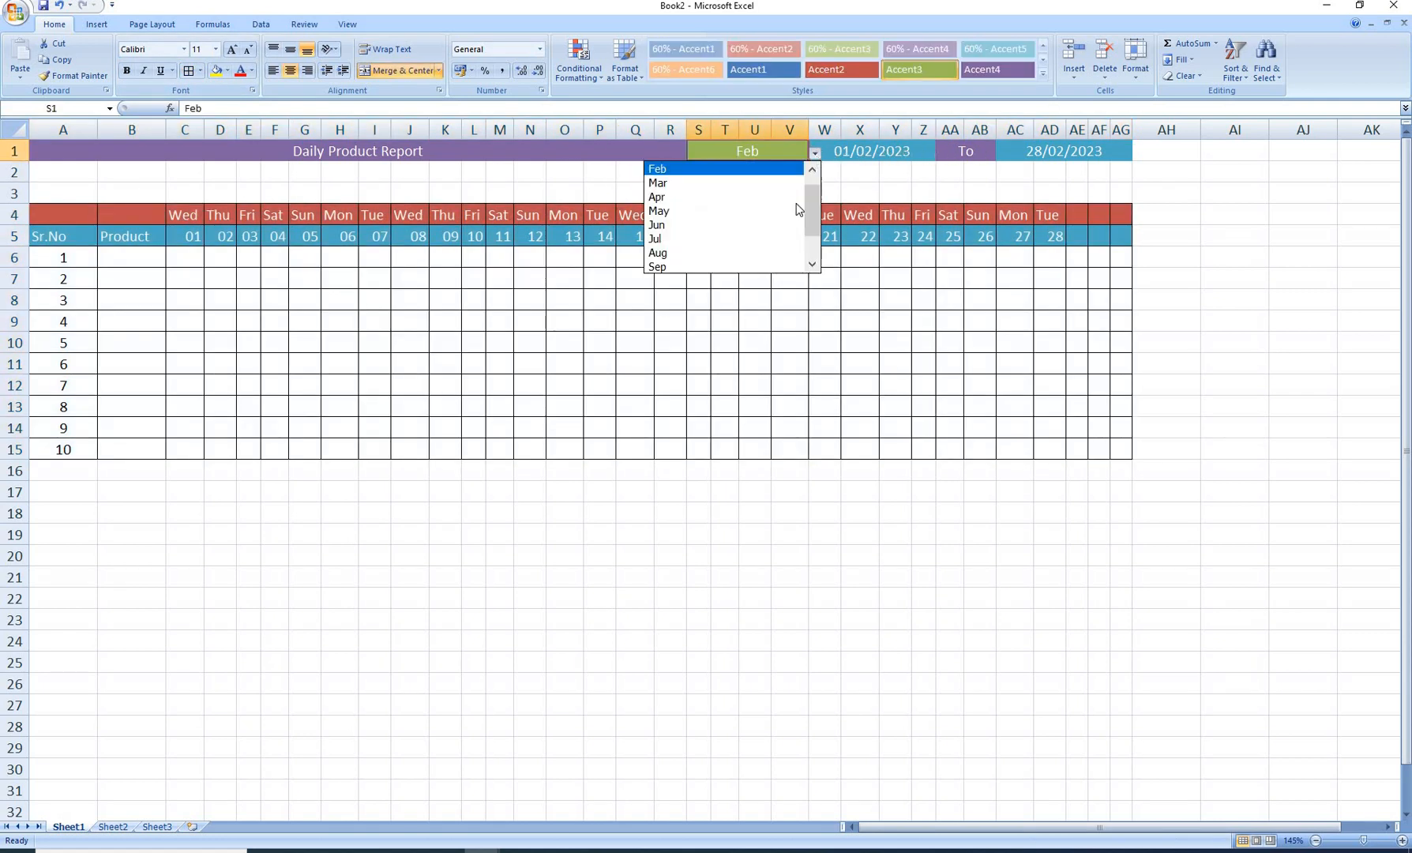
{"action": "left_click", "coordinate": [711, 221]}
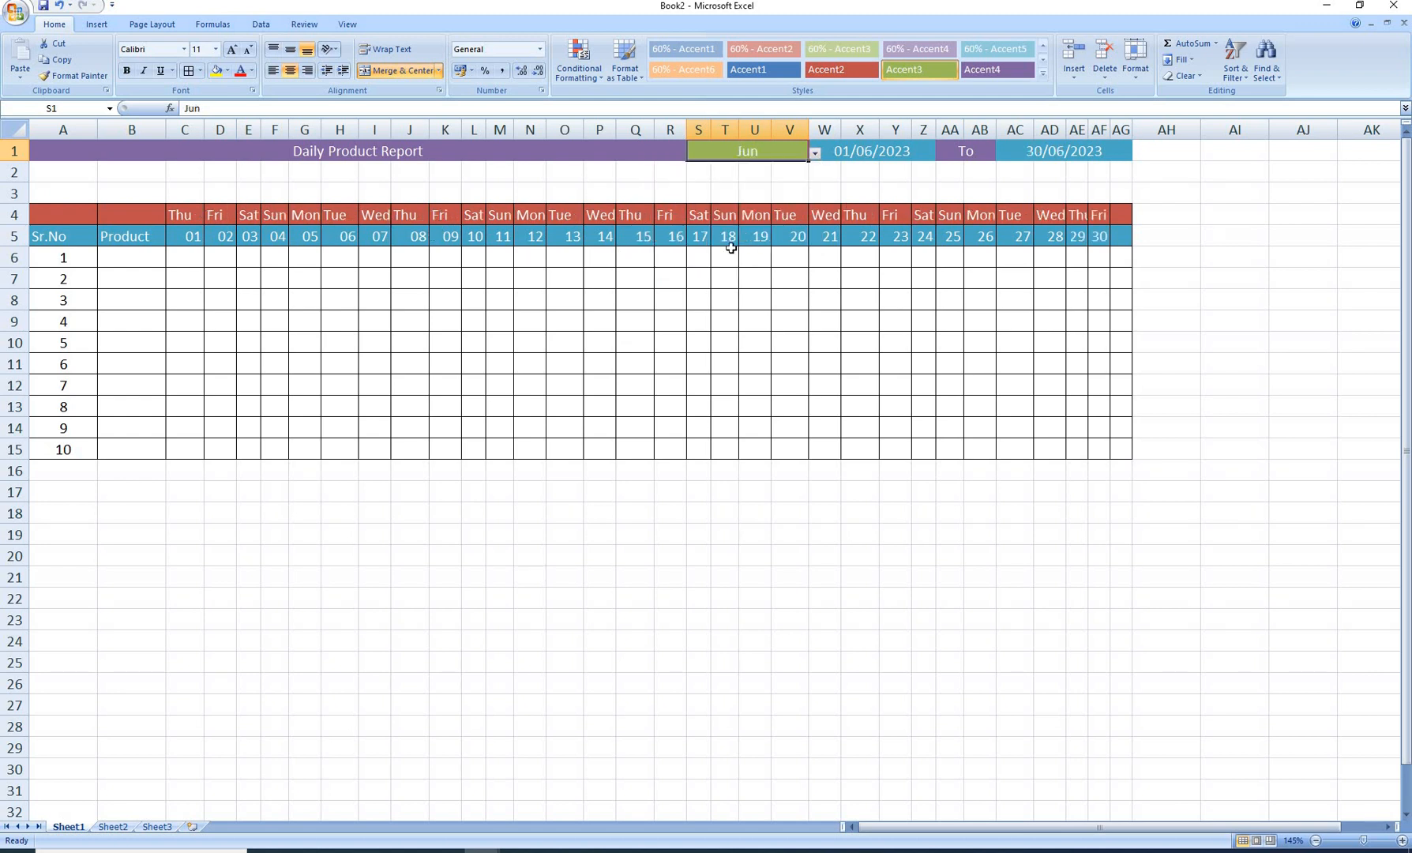
{"action": "left_click", "coordinate": [816, 155]}
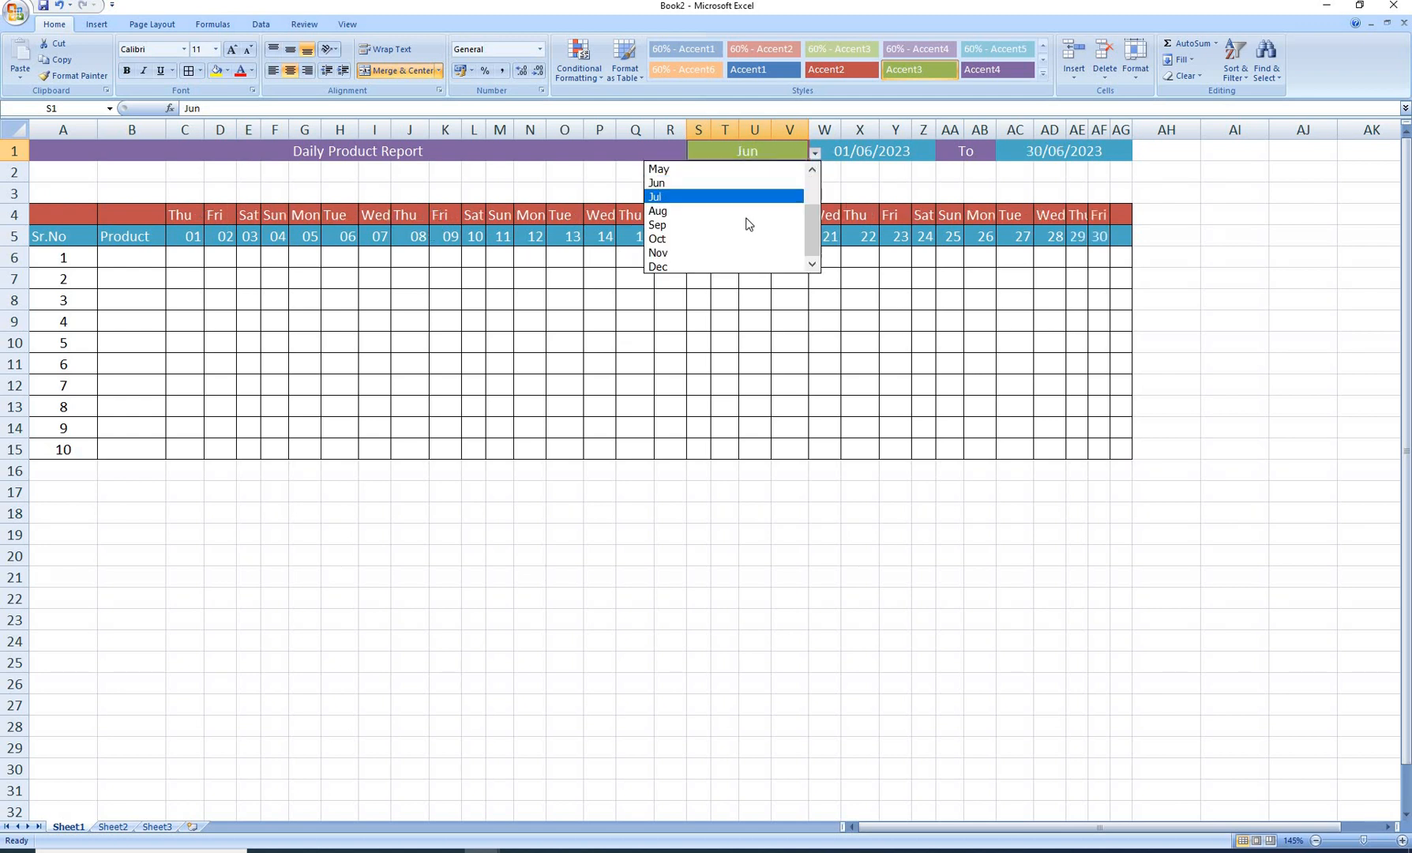
{"action": "left_click", "coordinate": [738, 227]}
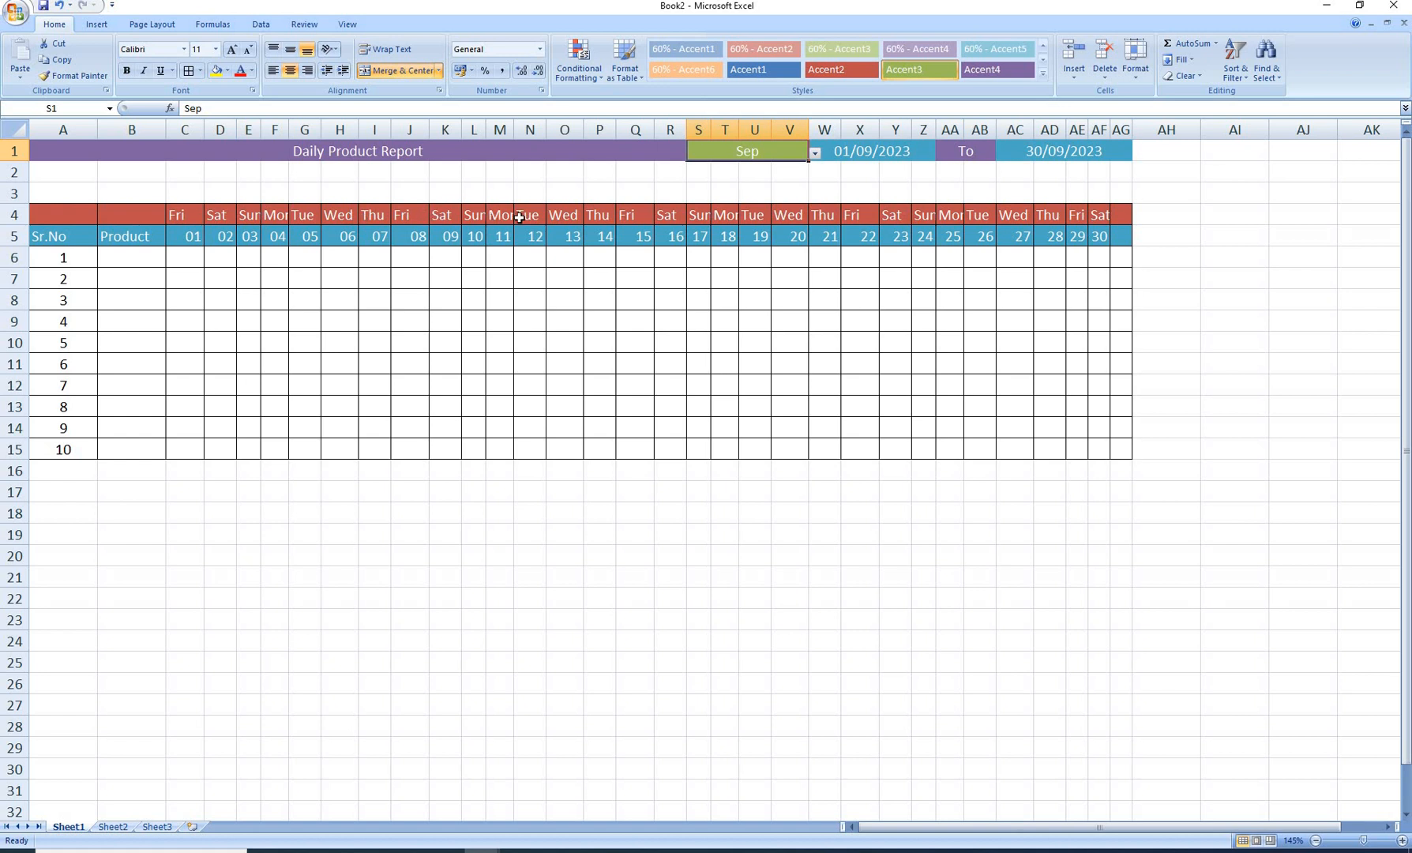
{"action": "left_click", "coordinate": [816, 154]}
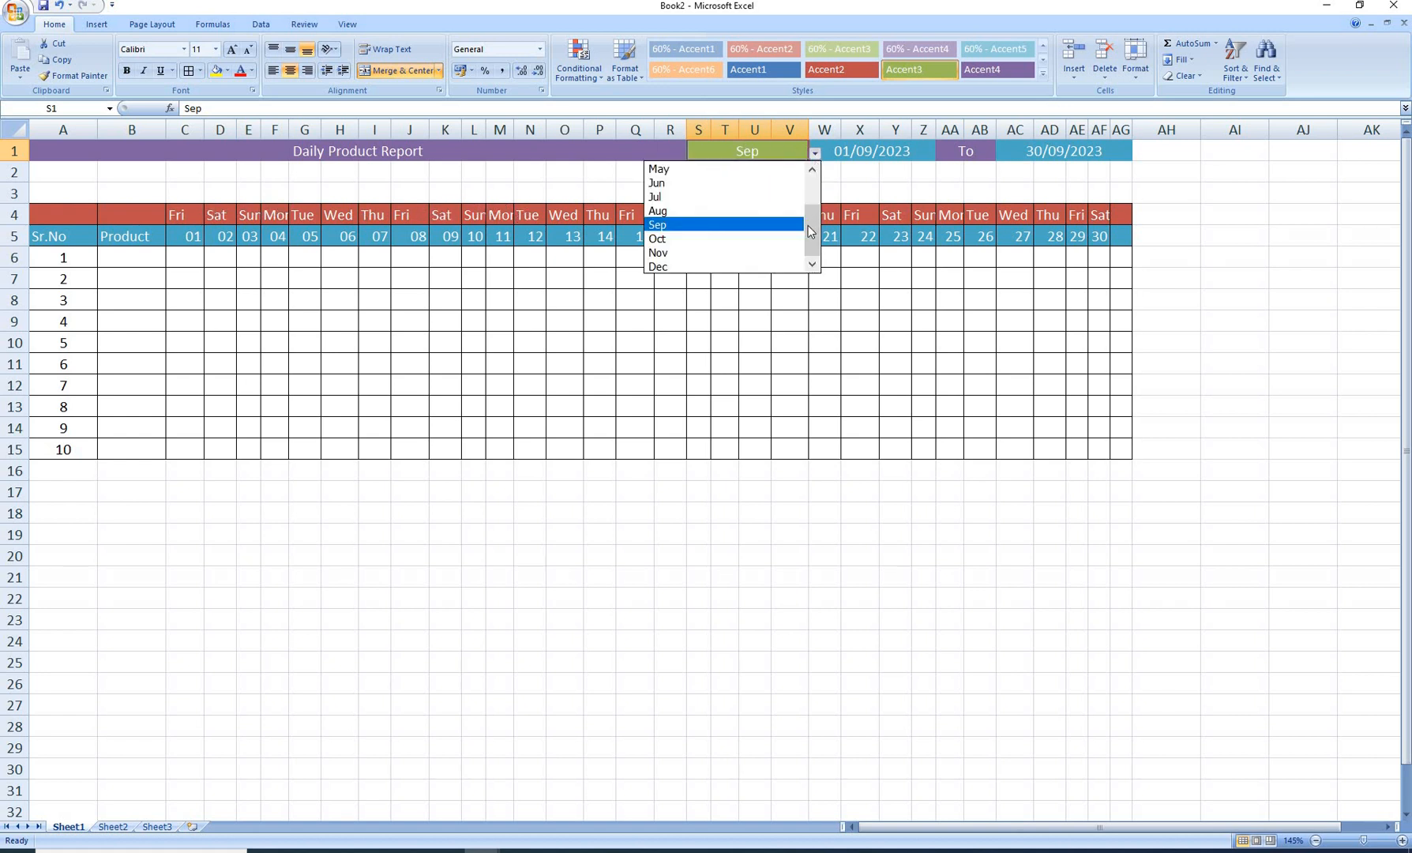
{"action": "left_click", "coordinate": [696, 266]}
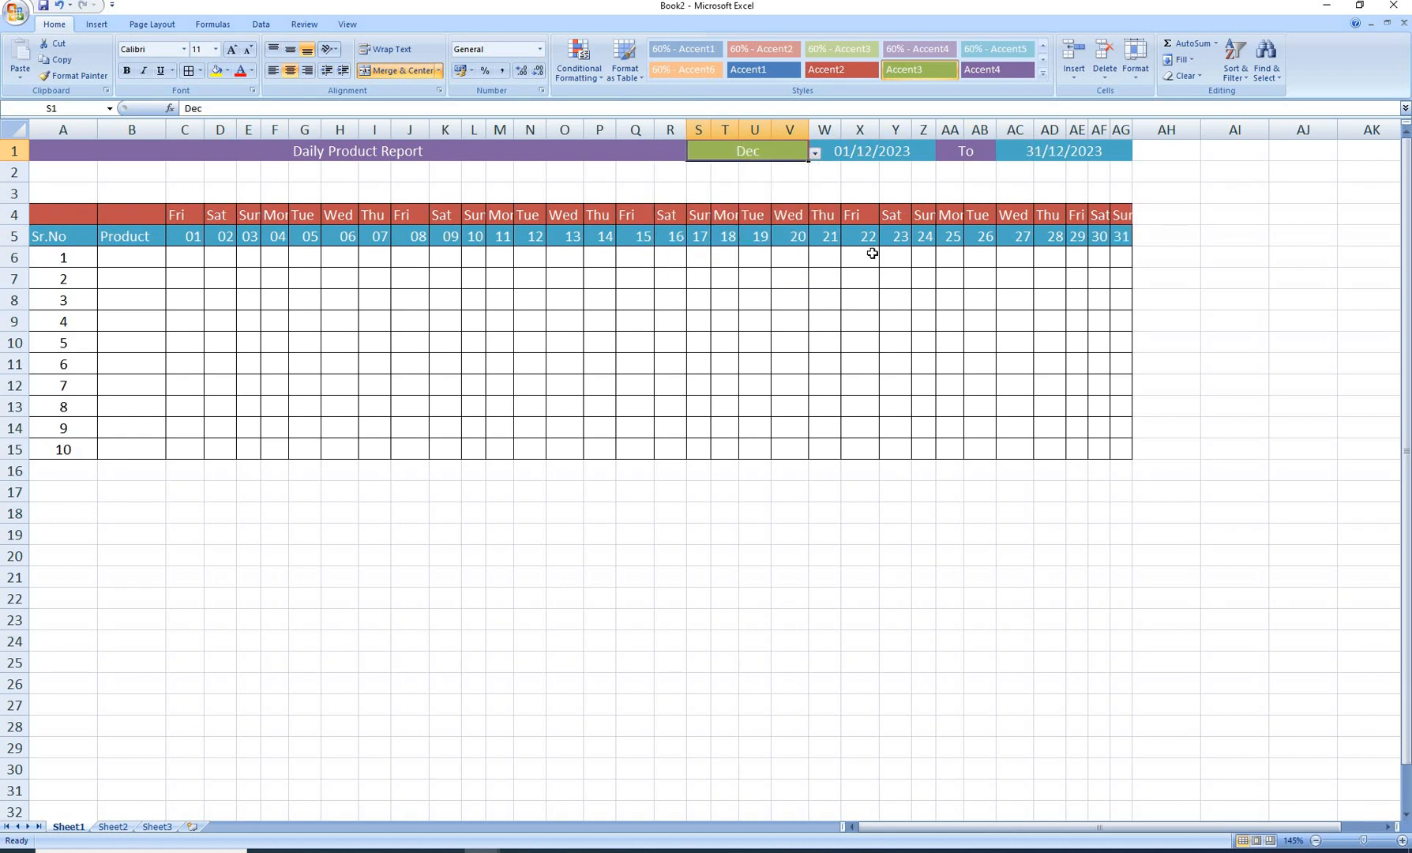
AutoFit columns C to AG to the weekday and day-number headings in rows 4 and 5.
{"action": "left_click_drag", "start_coordinate": [177, 215], "coordinate": [1118, 239]}
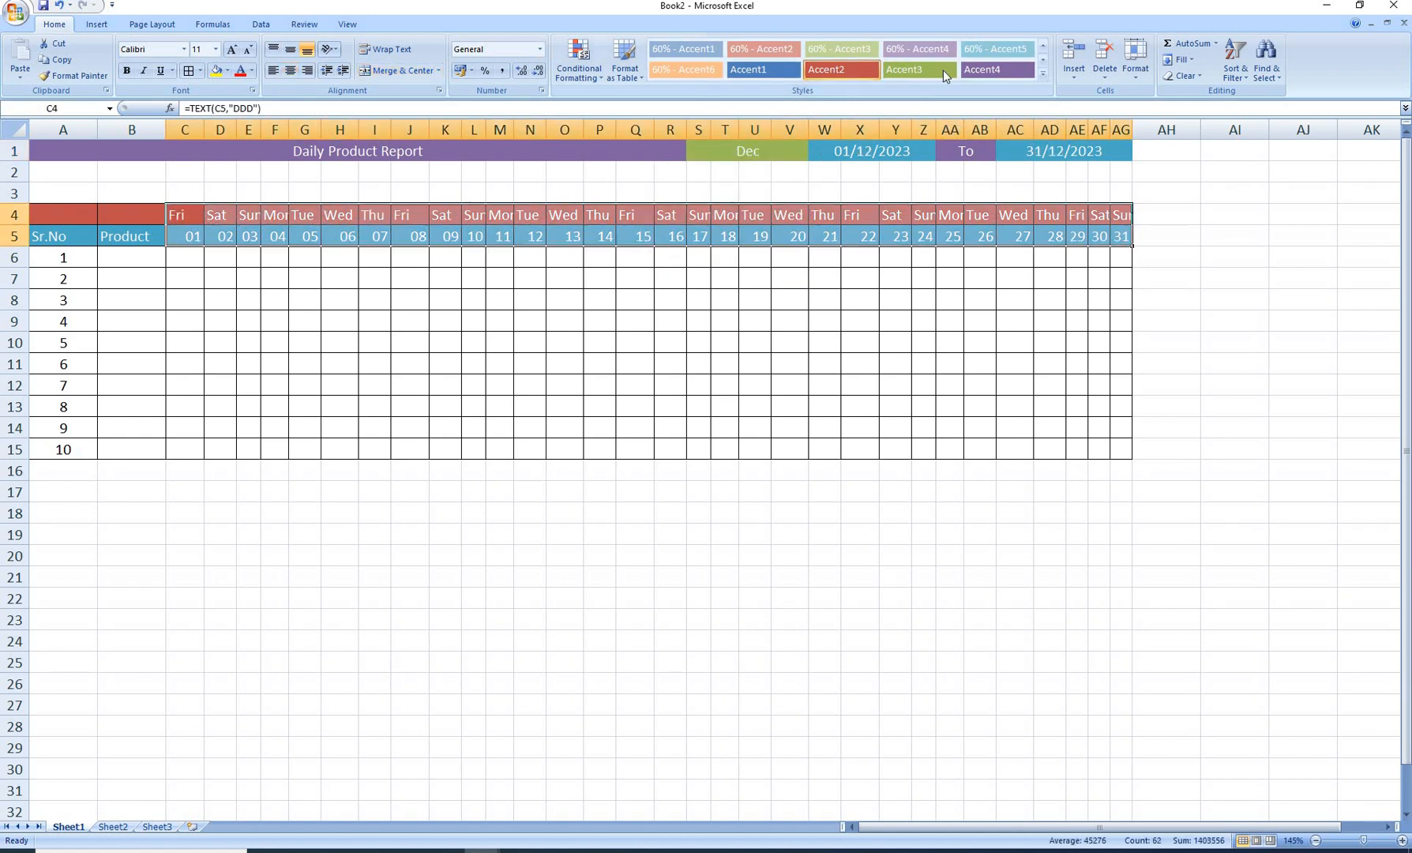
{"action": "left_click", "coordinate": [1138, 74]}
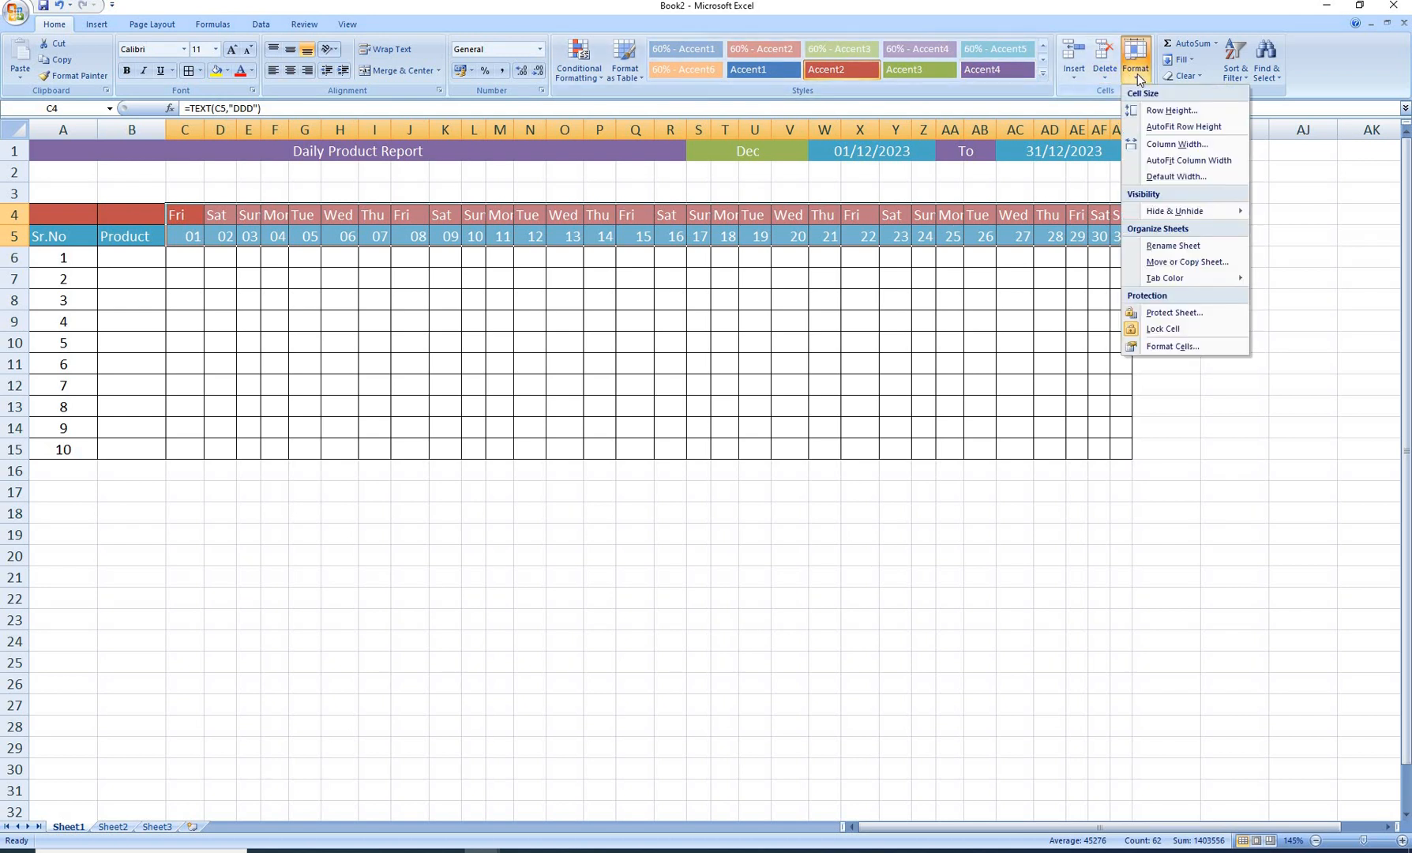
{"action": "left_click", "coordinate": [1162, 168]}
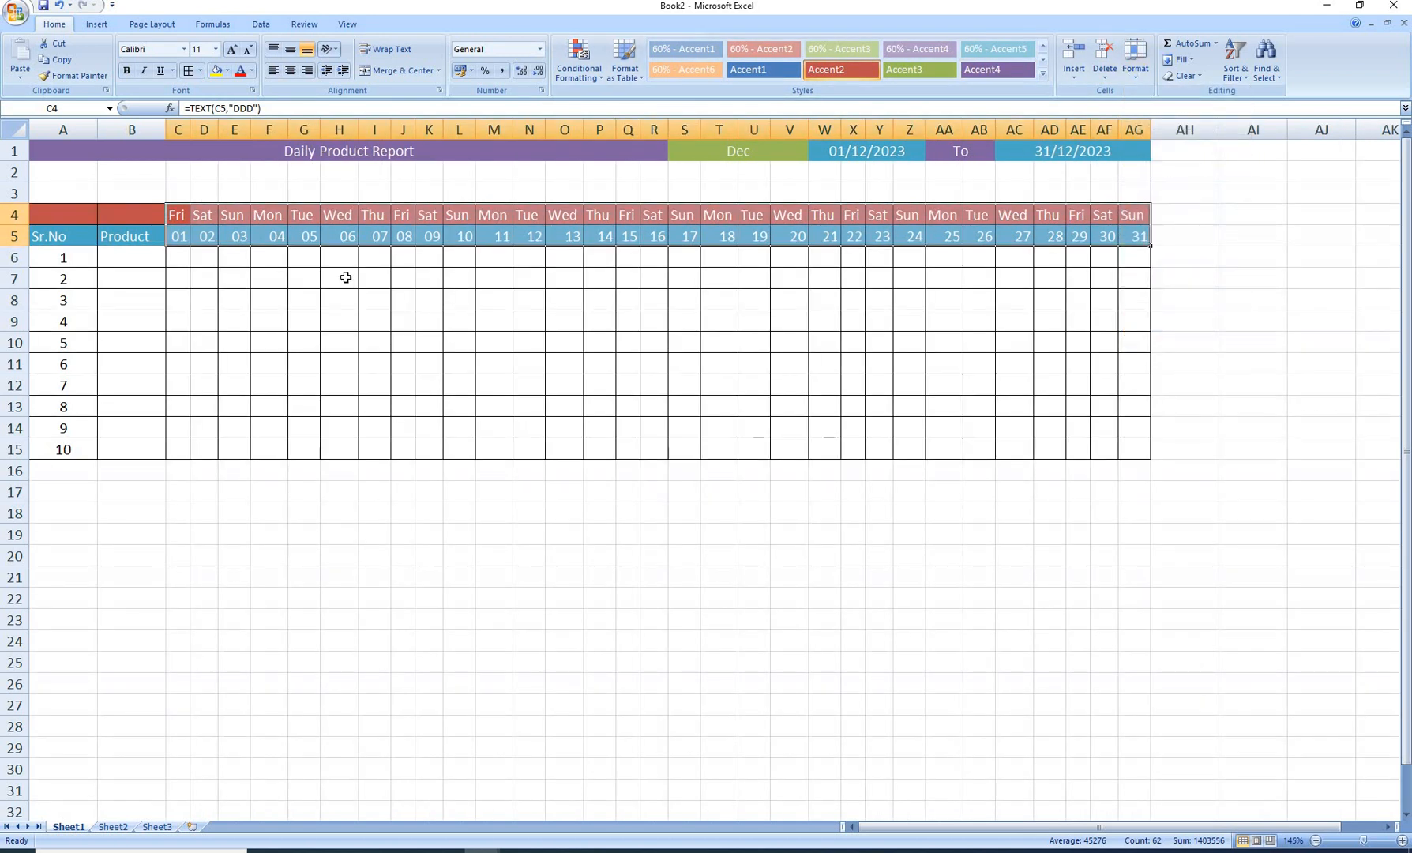
{"action": "left_click", "coordinate": [202, 316]}
Delete the empty row 2 between the report title and the weekday row.
{"action": "left_click", "coordinate": [278, 150]}
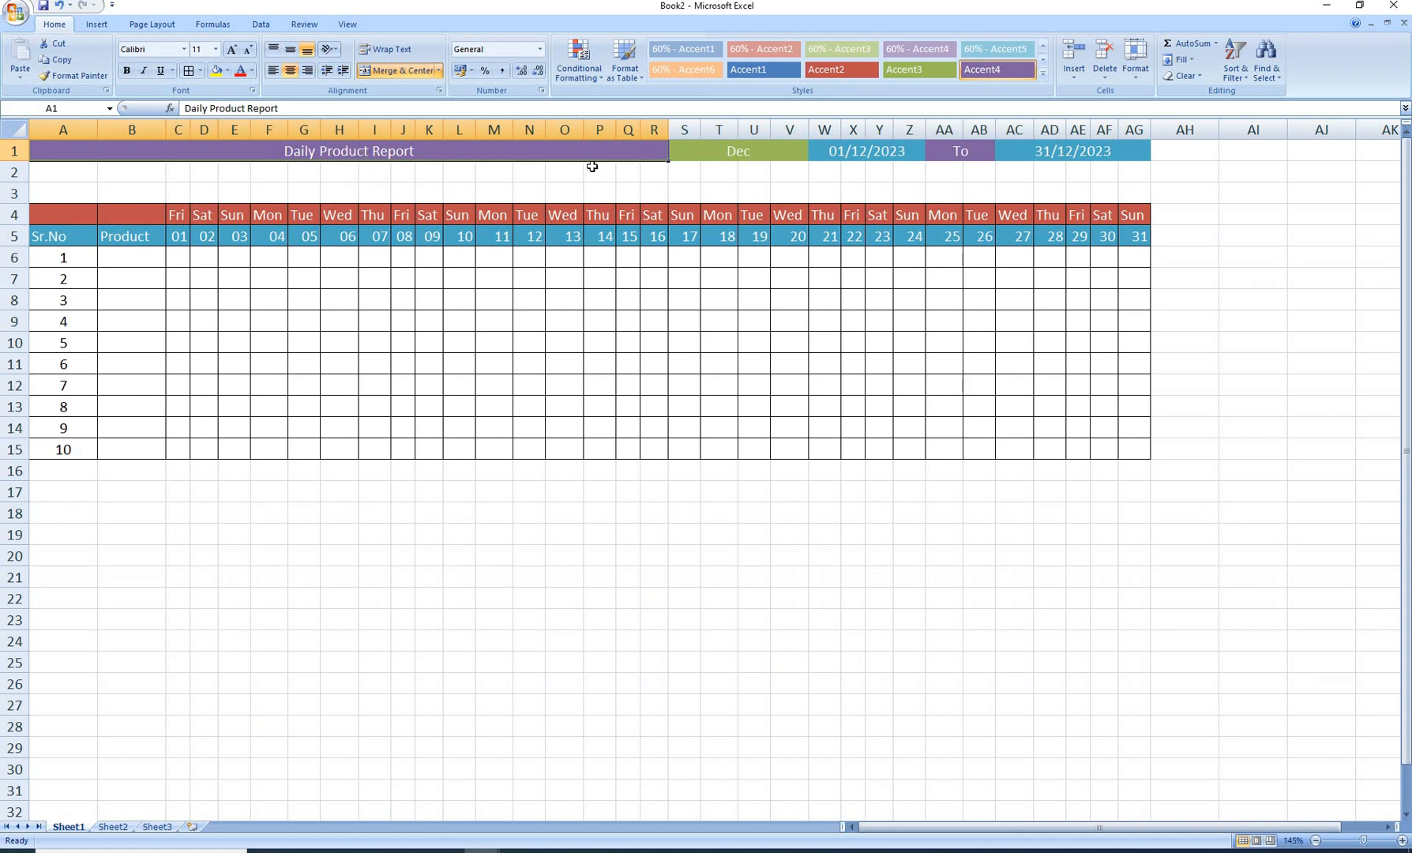
{"action": "left_click", "coordinate": [15, 173]}
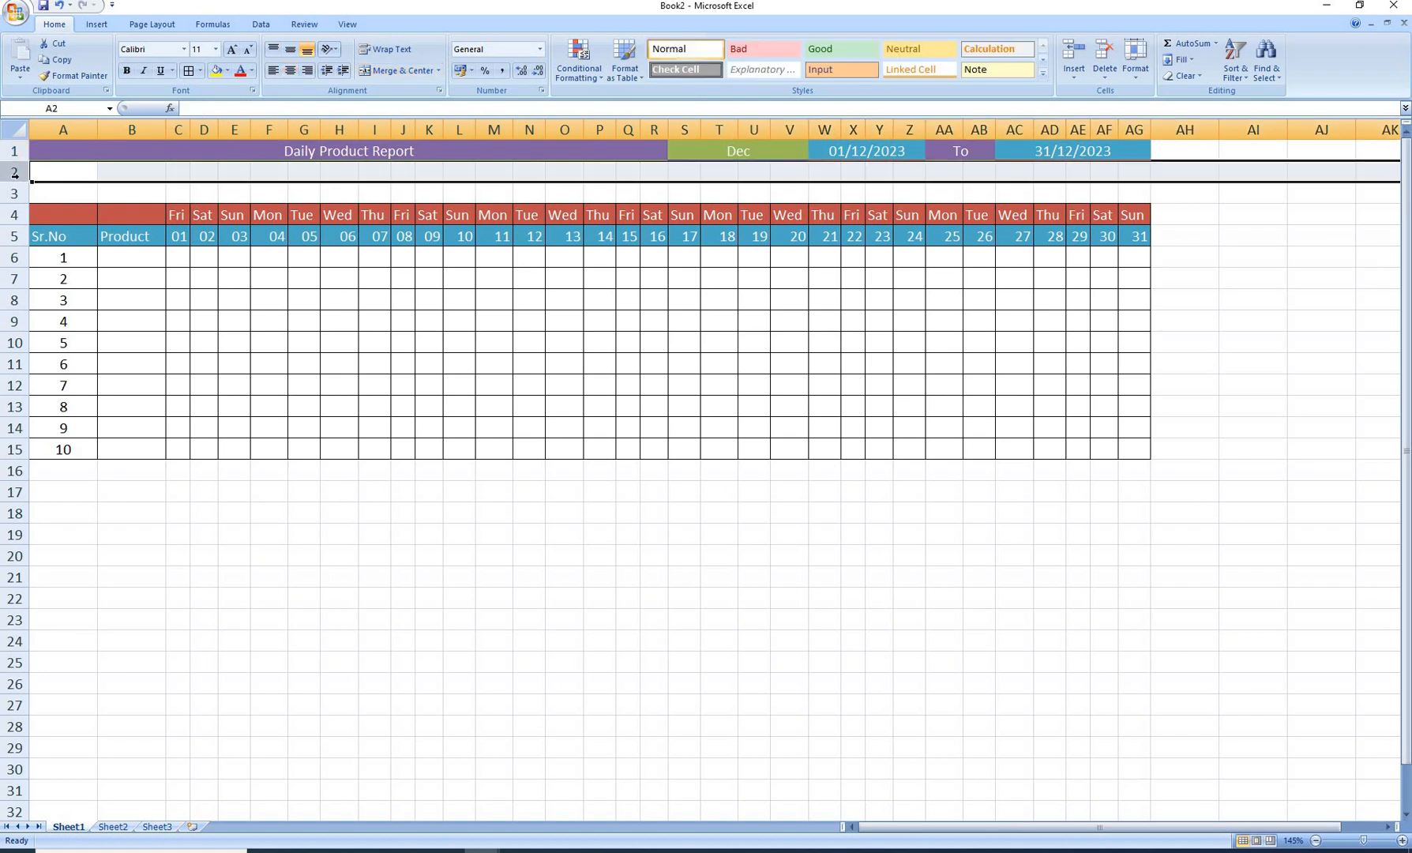
{"action": "right_click", "coordinate": [17, 175]}
{"action": "left_click", "coordinate": [57, 268]}
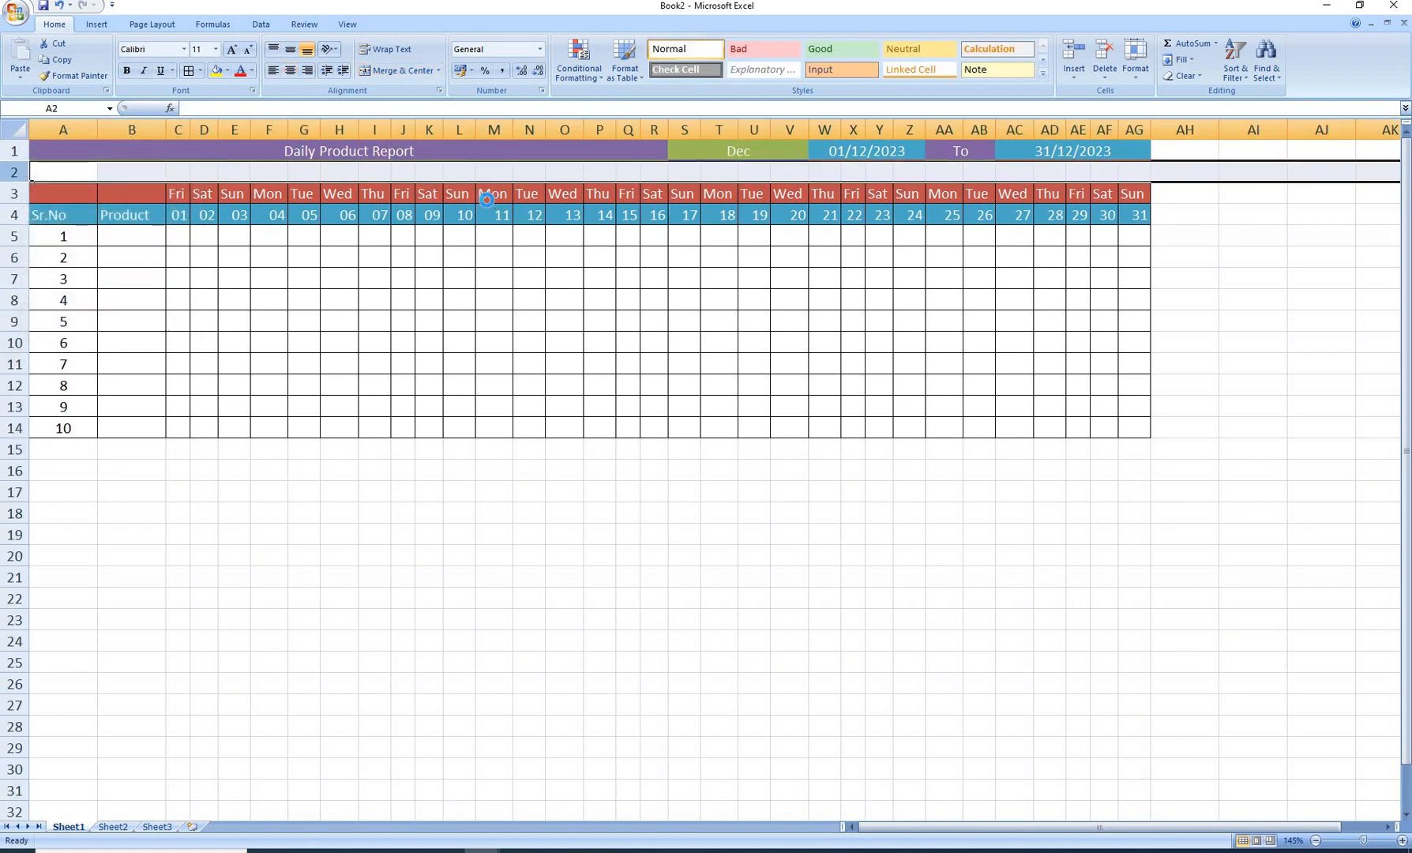
Narrow column A to about the width of its Sr.No heading.
{"action": "scroll", "coordinate": [488, 200], "scroll_direction": "up", "scroll_amount": 3}
{"action": "scroll", "coordinate": [466, 242], "scroll_direction": "down", "scroll_amount": 1}
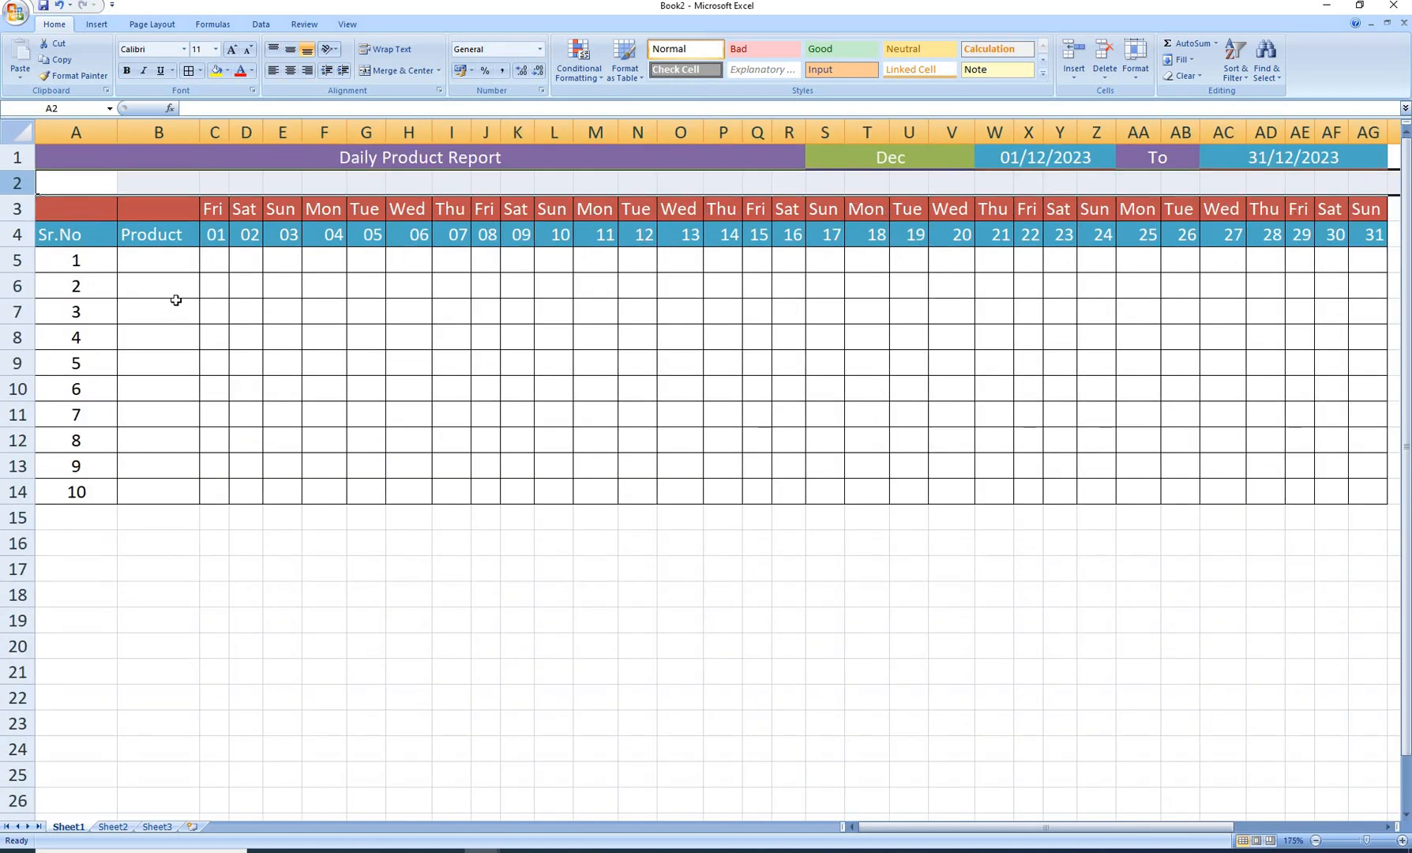
{"action": "left_click_drag", "start_coordinate": [118, 130], "coordinate": [89, 130]}
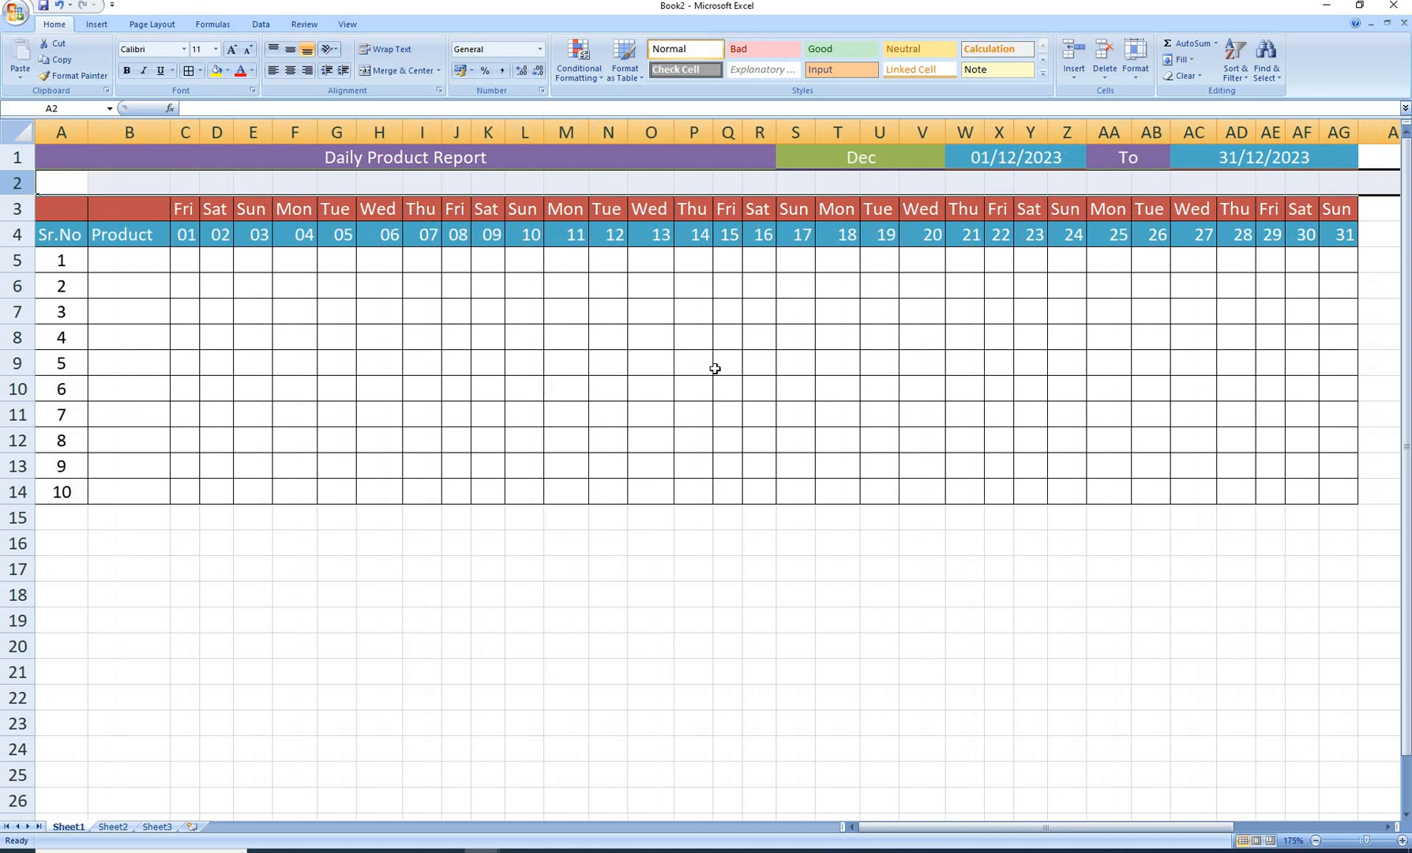
{"action": "left_click", "coordinate": [1009, 165]}
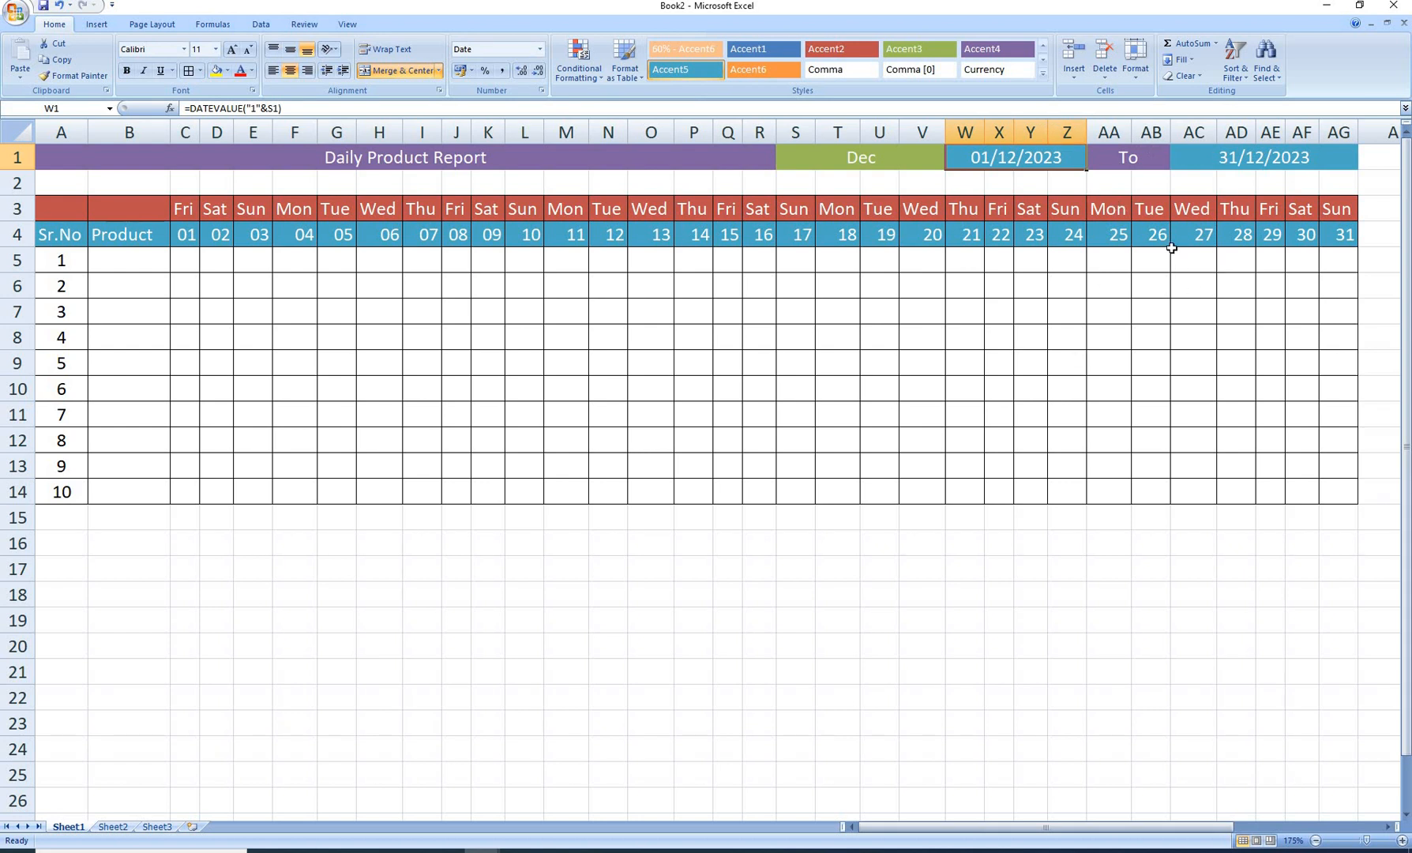
{"action": "left_click", "coordinate": [883, 158]}
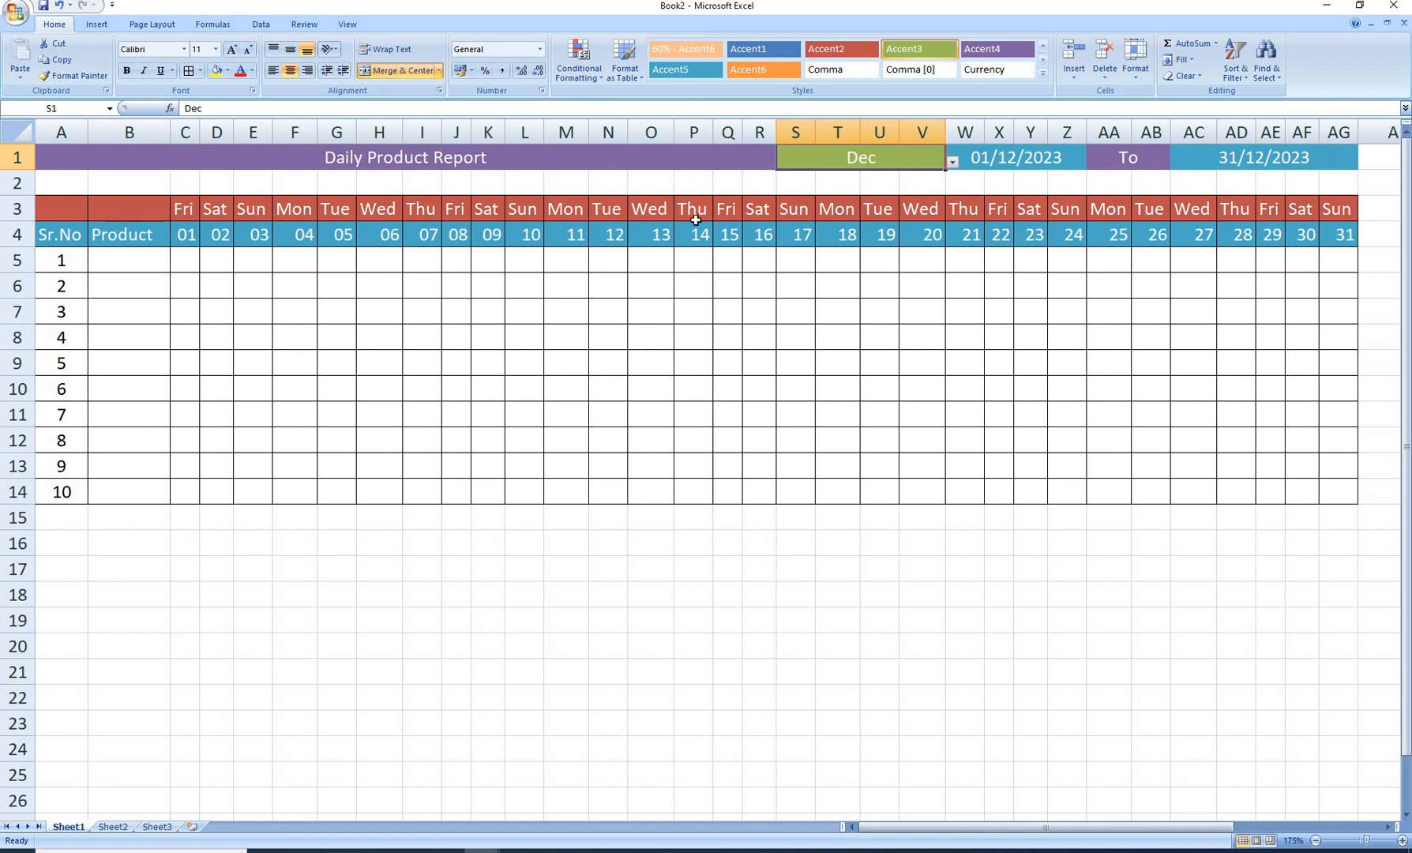
{"action": "left_click", "coordinate": [456, 164]}
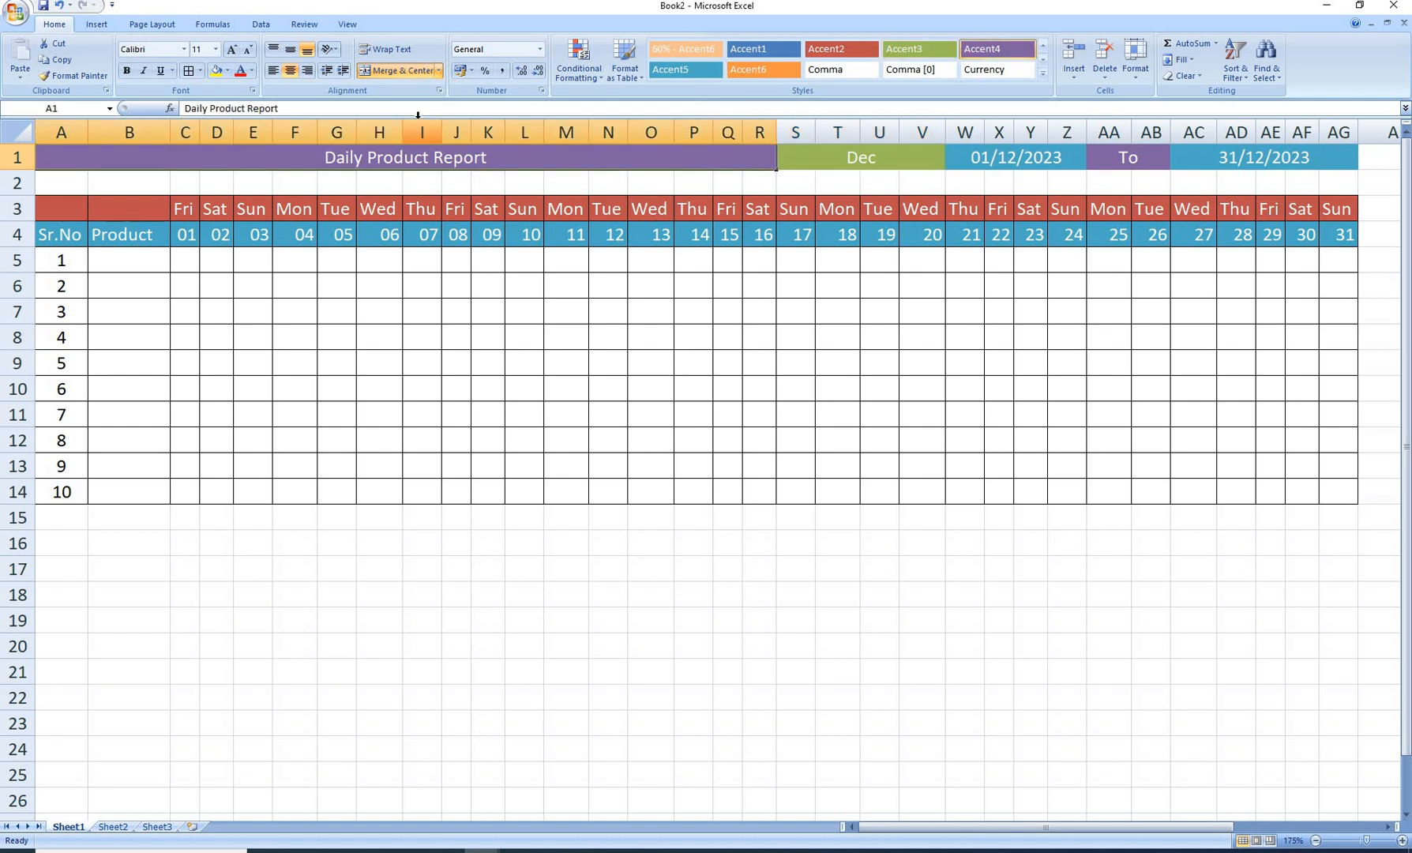